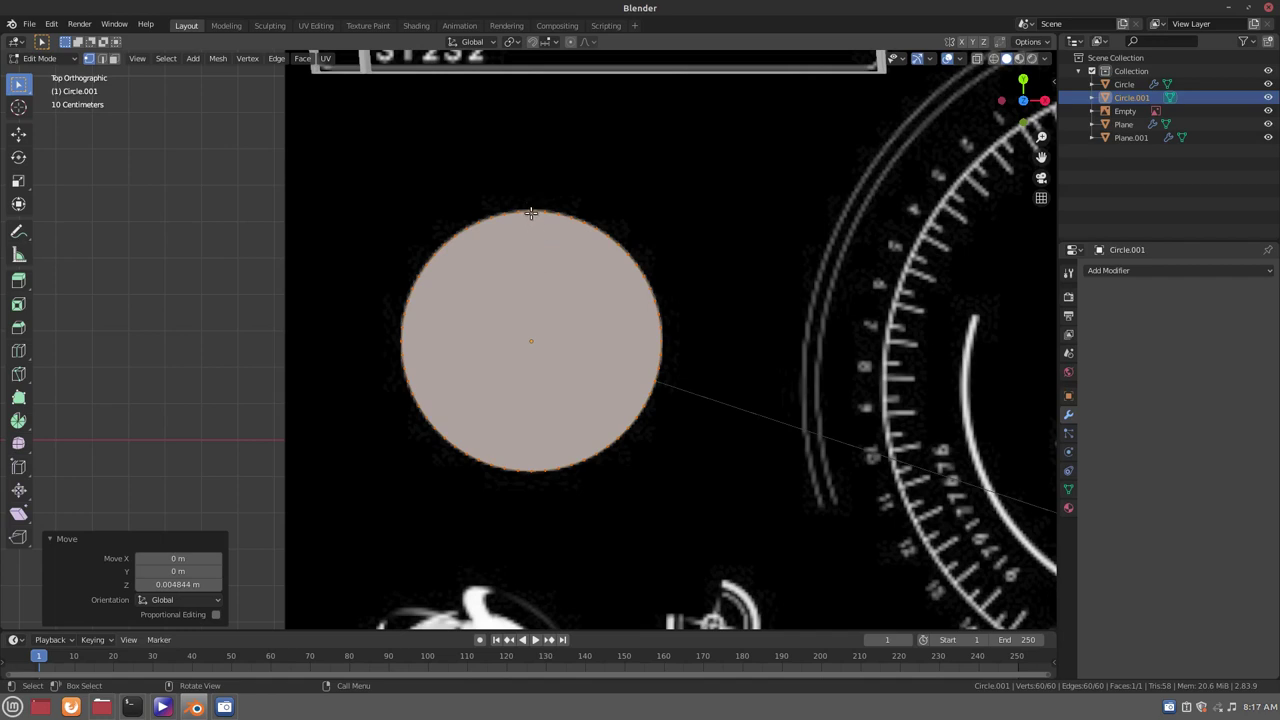
Knife-cut the disc from its top vertex to the bottom, then from the centre to the right edge
key(k)
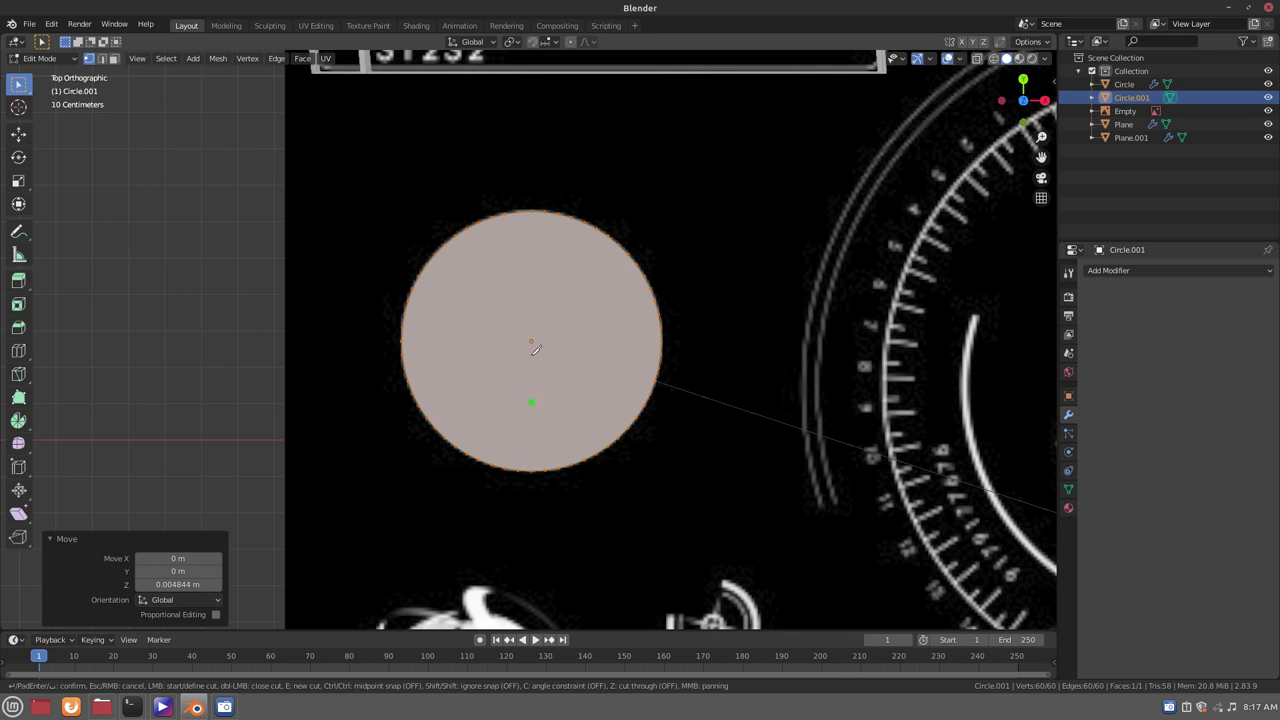
click(541, 286)
key(Escape)
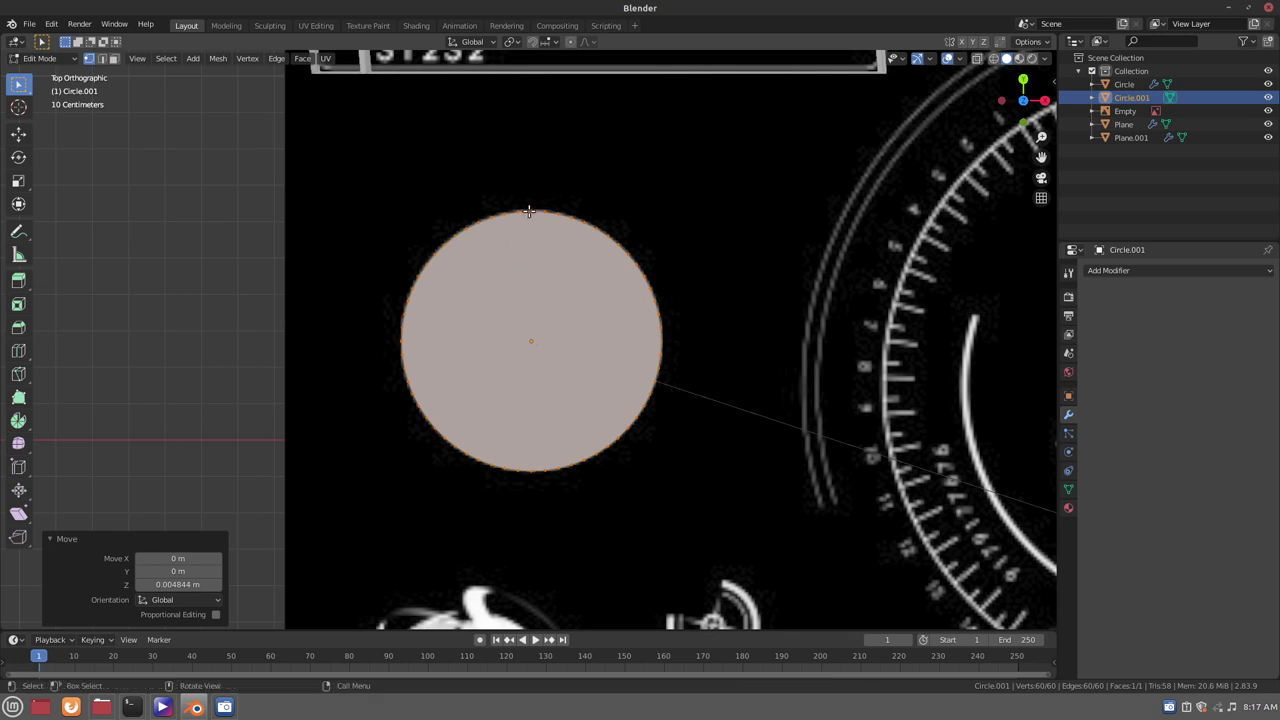
key(k)
click(531, 211)
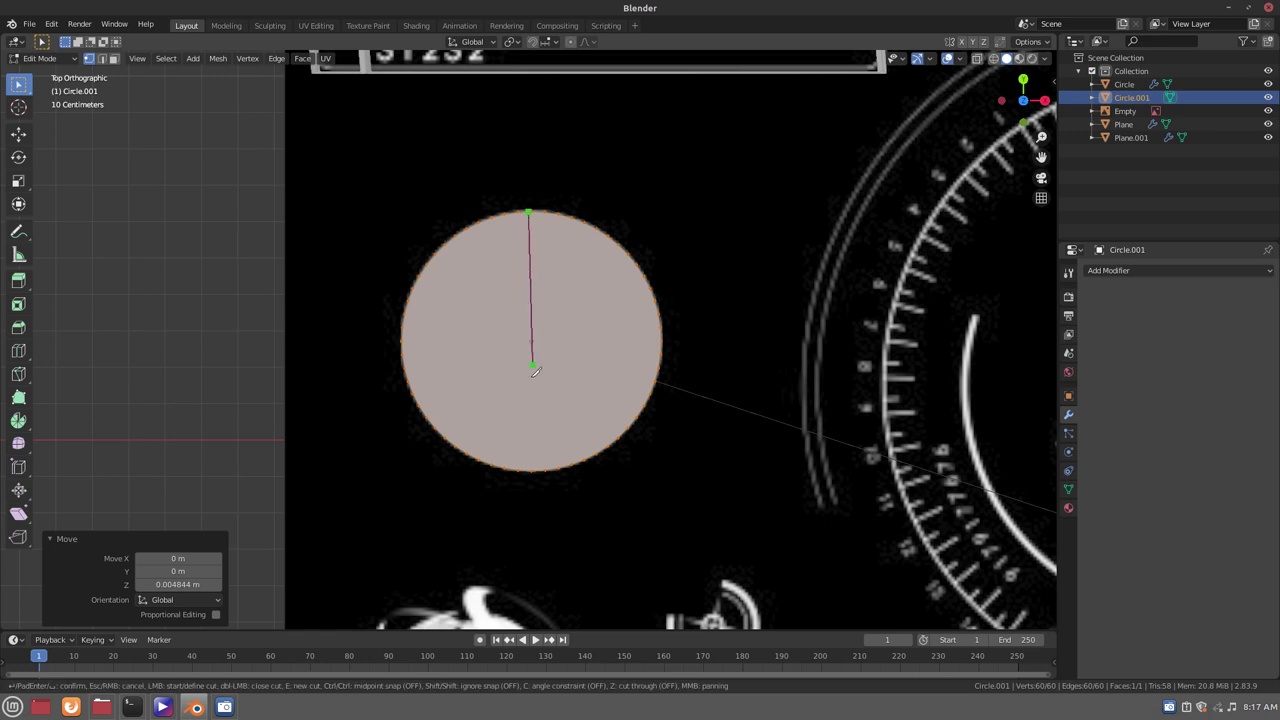
click(548, 448)
click(551, 337)
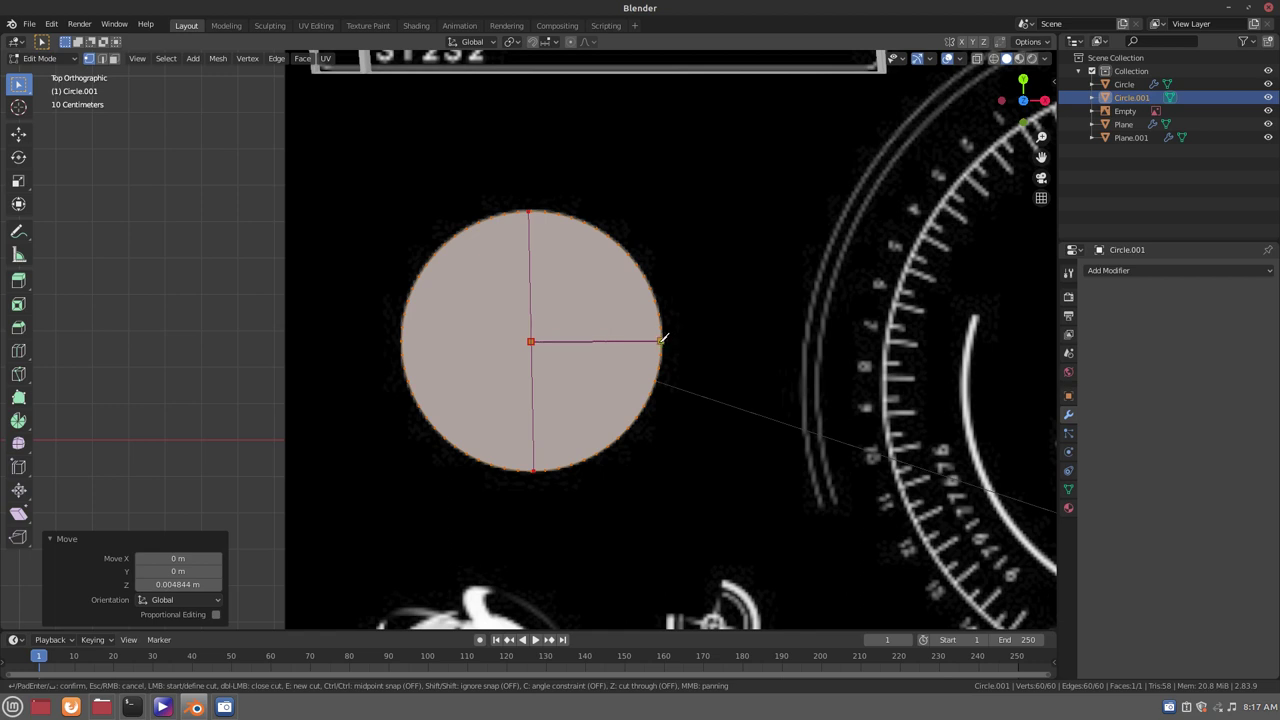
double_click(660, 341)
Add a knife cut from the centre to the lower-right edge and confirm all cuts
click(546, 352)
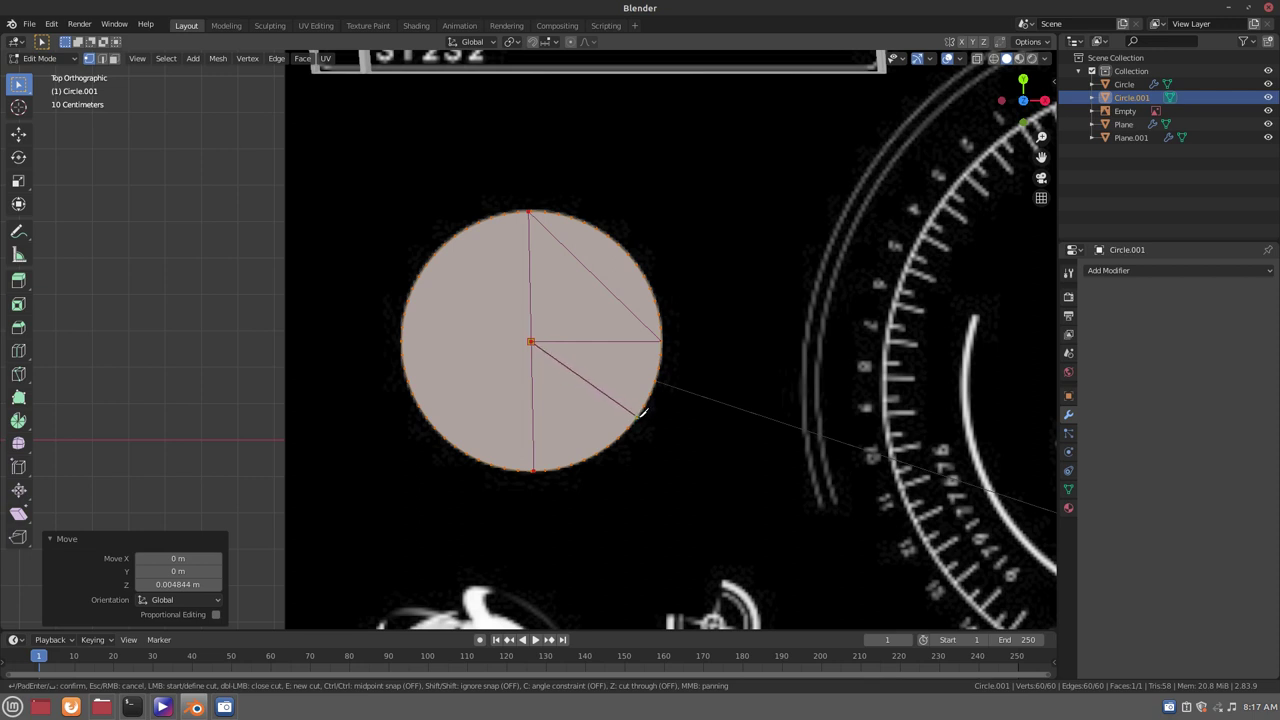
click(640, 414)
key(Return)
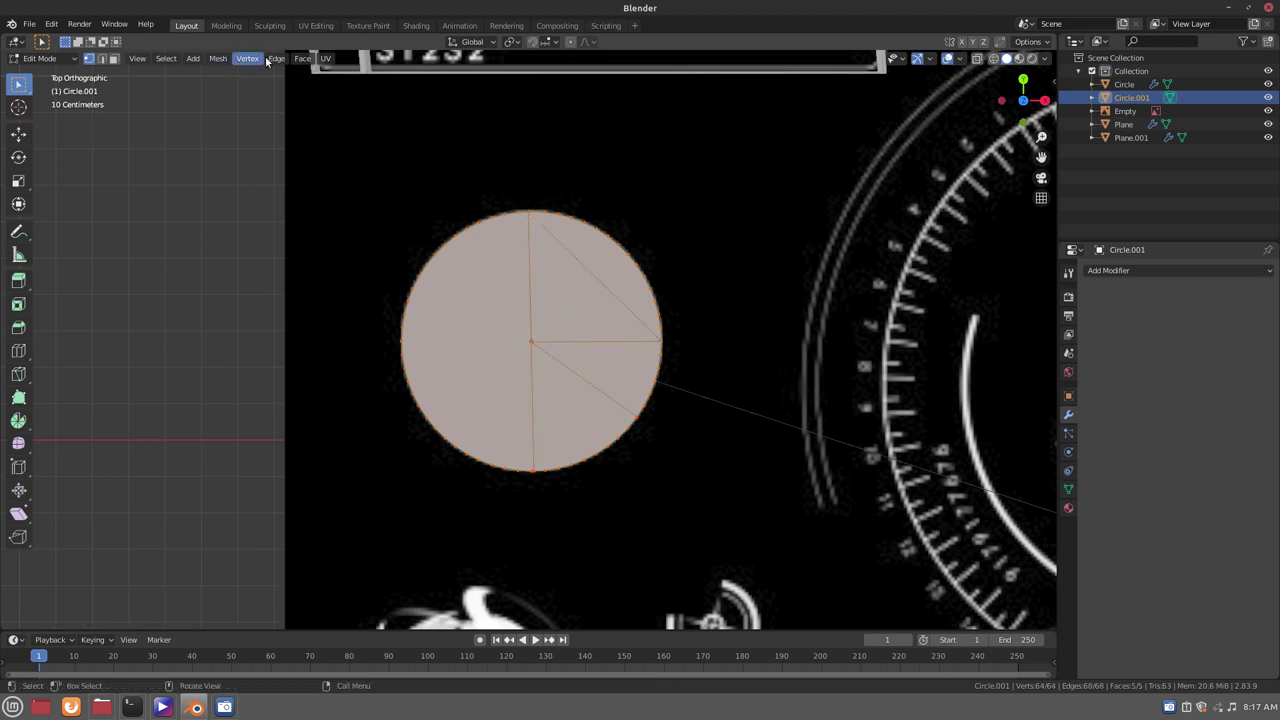
Select the four disc slices other than the lower-right wedge and apply the wireframe face operation
click(115, 59)
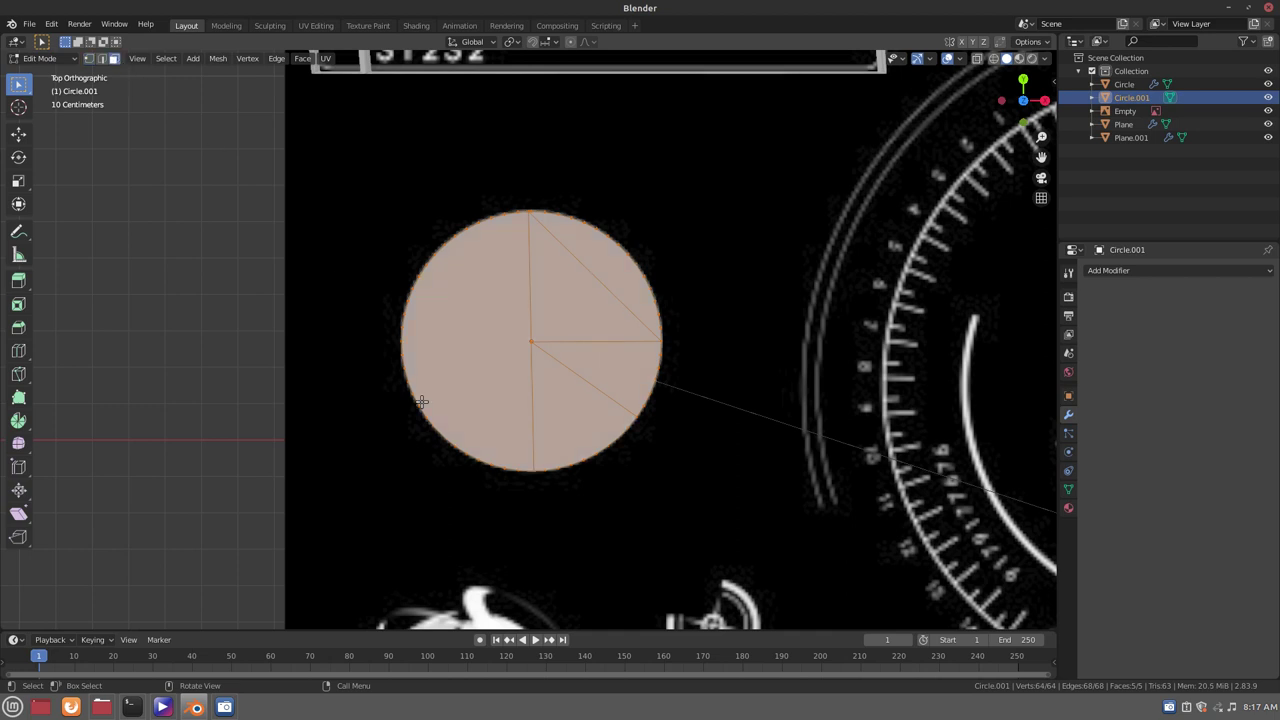
click(546, 295)
shift+click(597, 251)
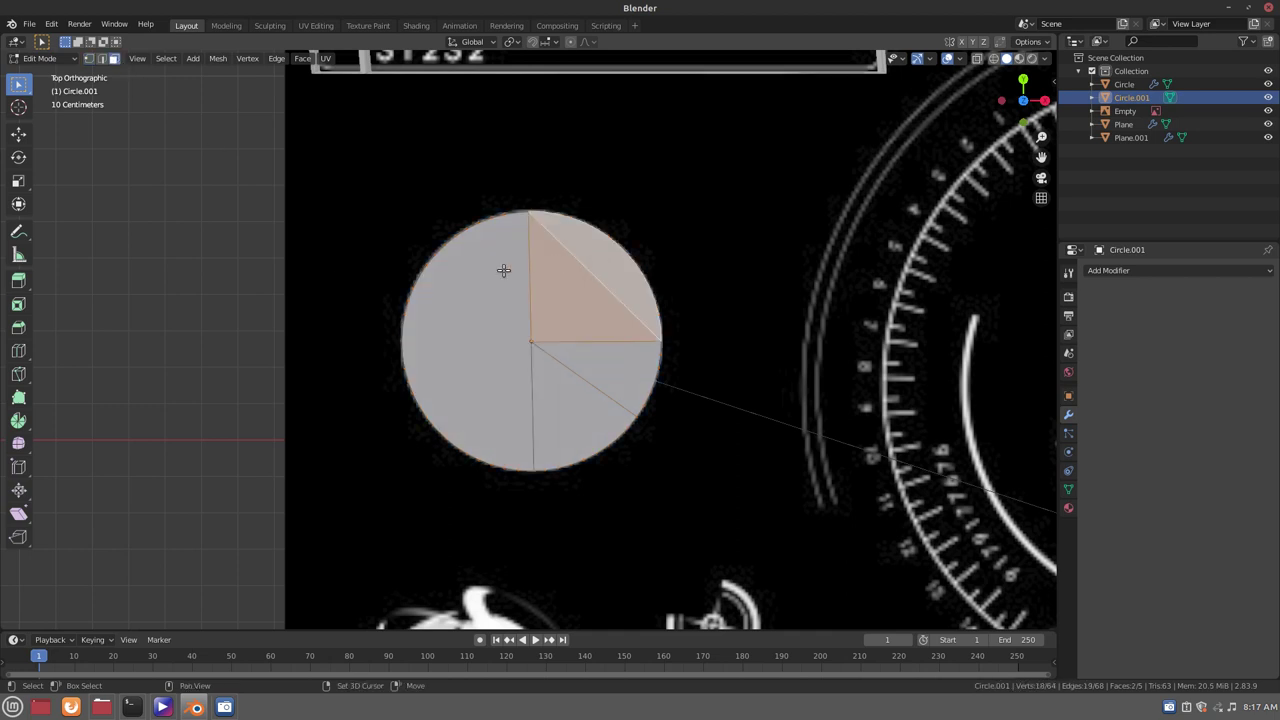
shift+click(503, 343)
shift+click(549, 380)
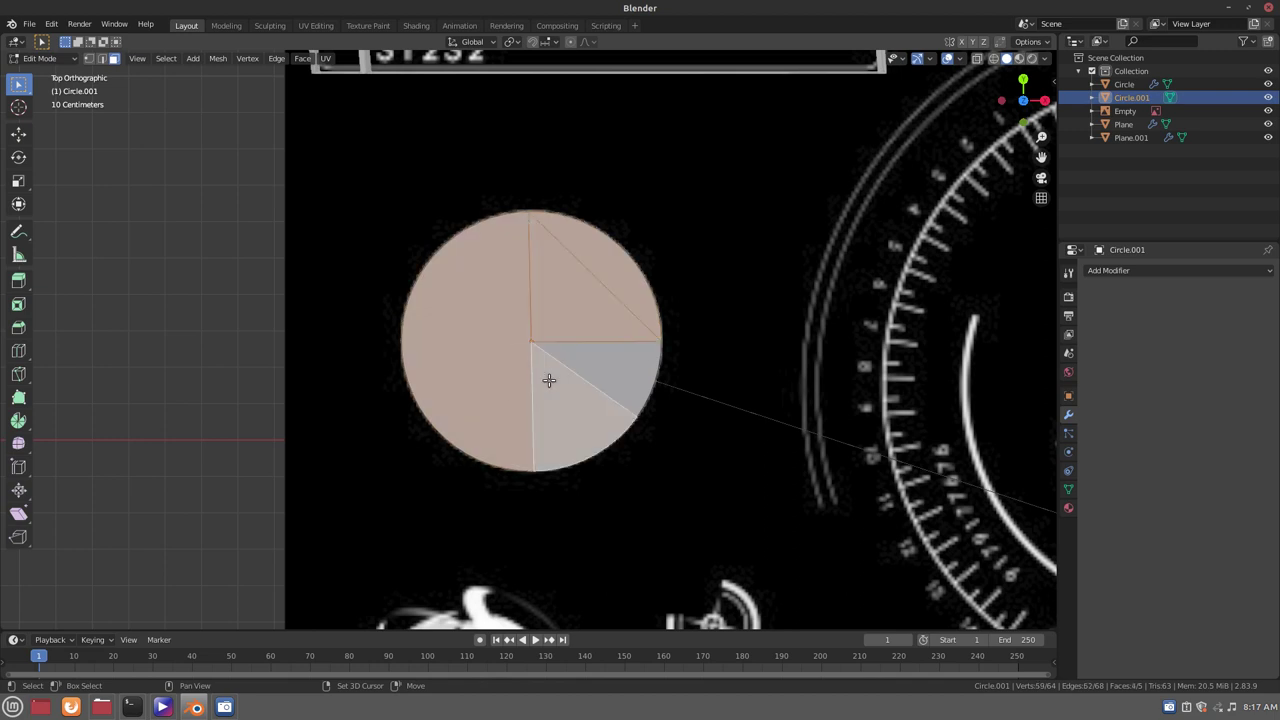
right_click(522, 302)
click(490, 338)
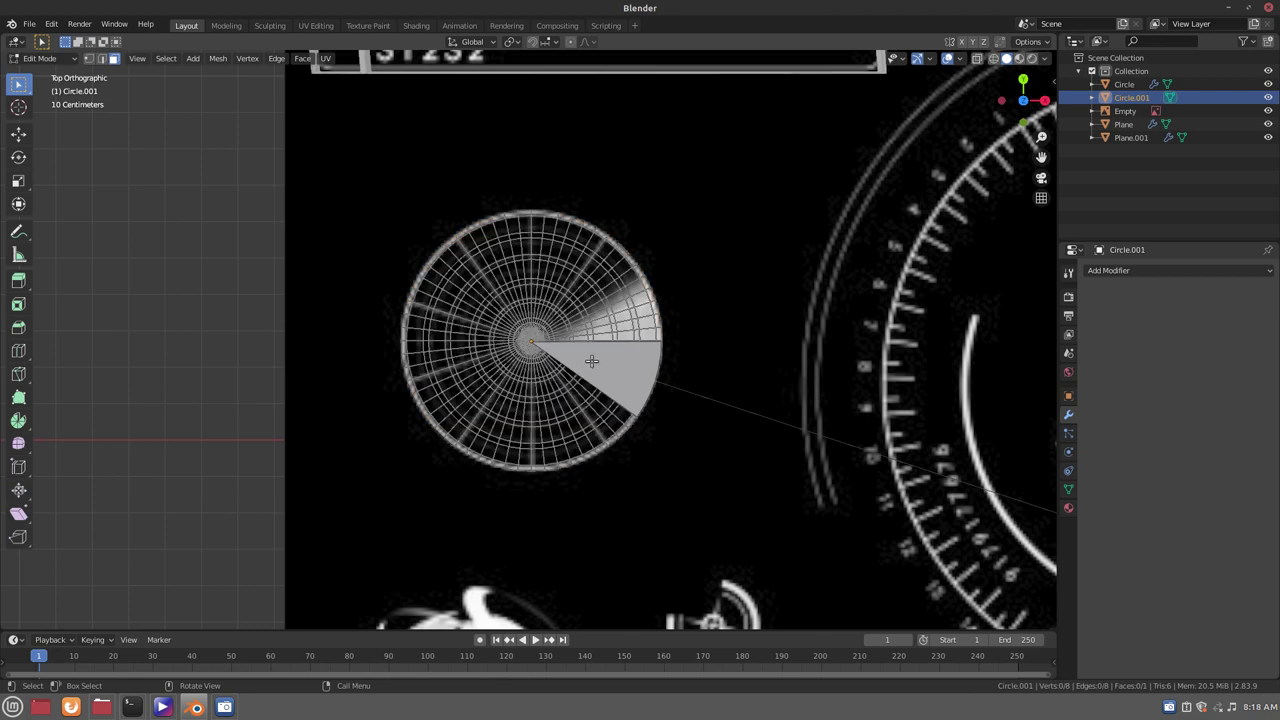
In Object Mode, keyframe the disc's rotation at frame 1
key(Tab)
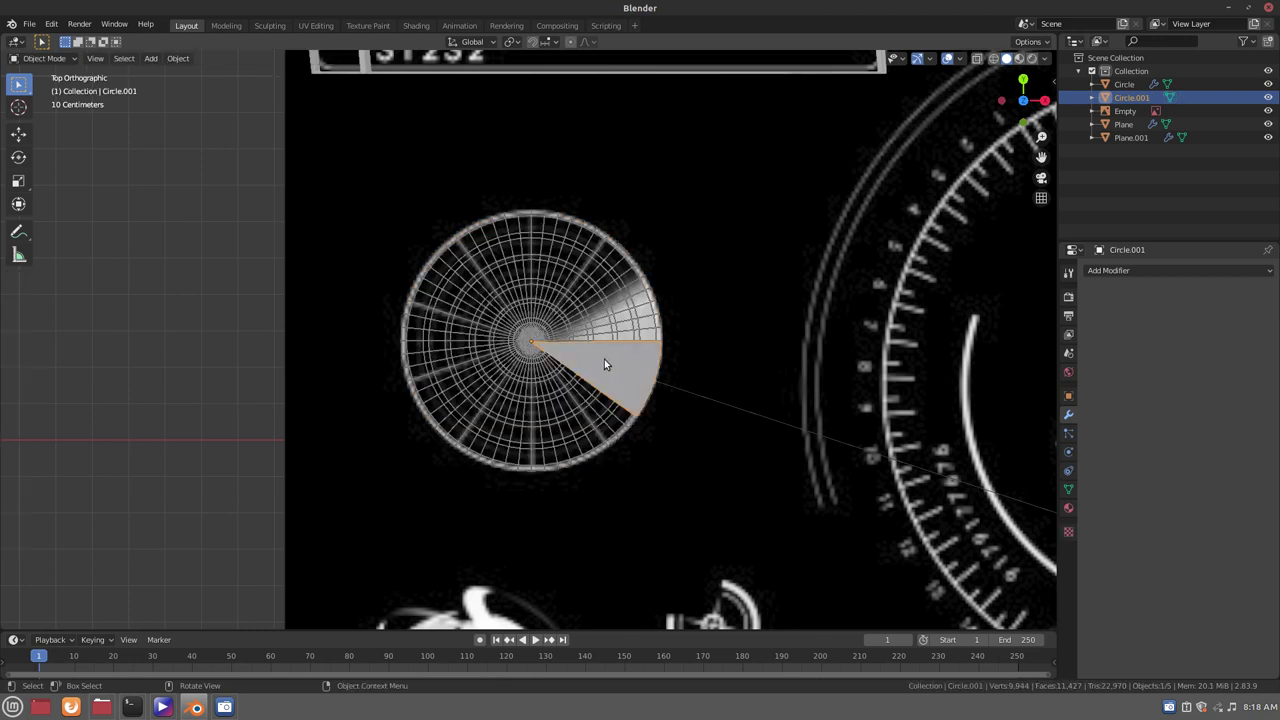
key(r)
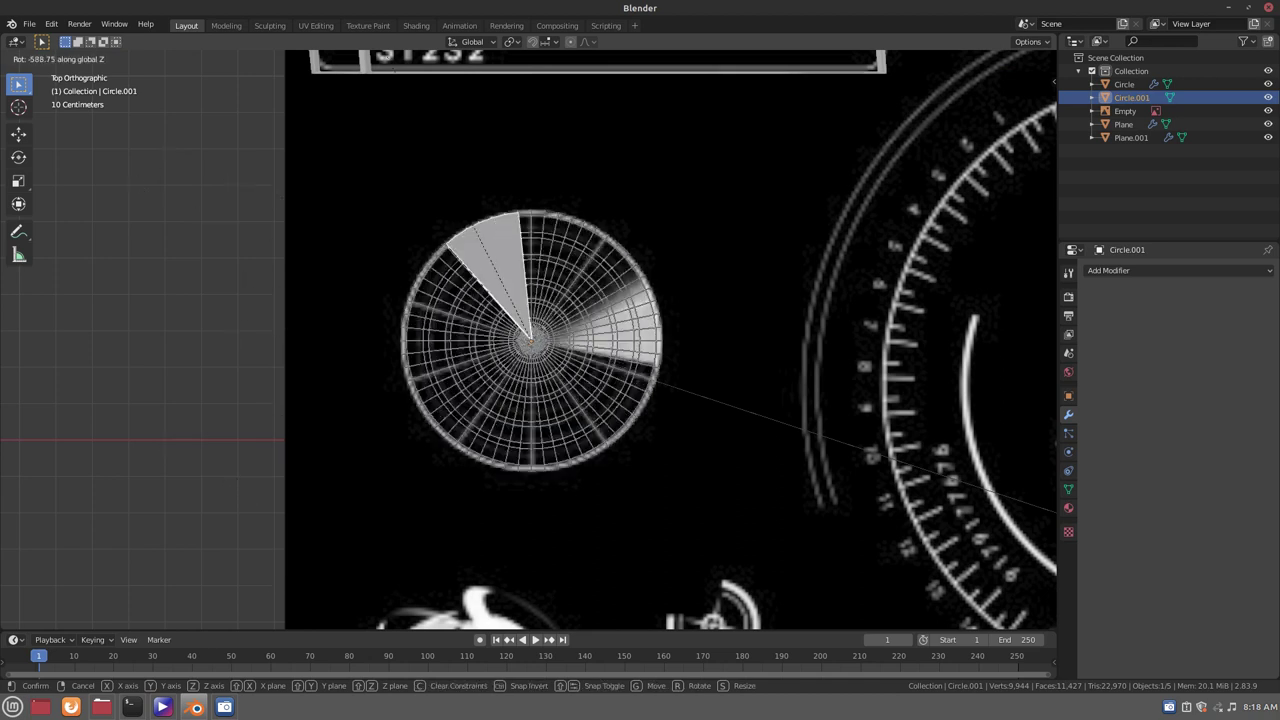
right_click(478, 436)
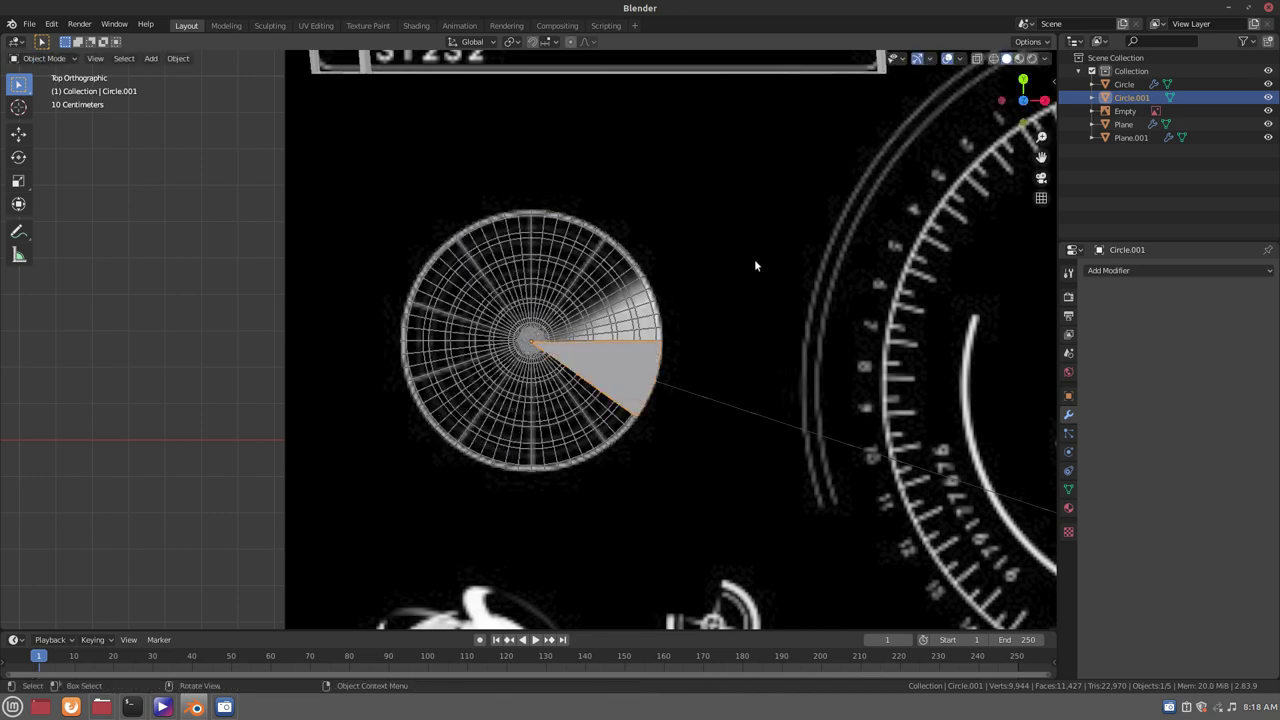
key(i)
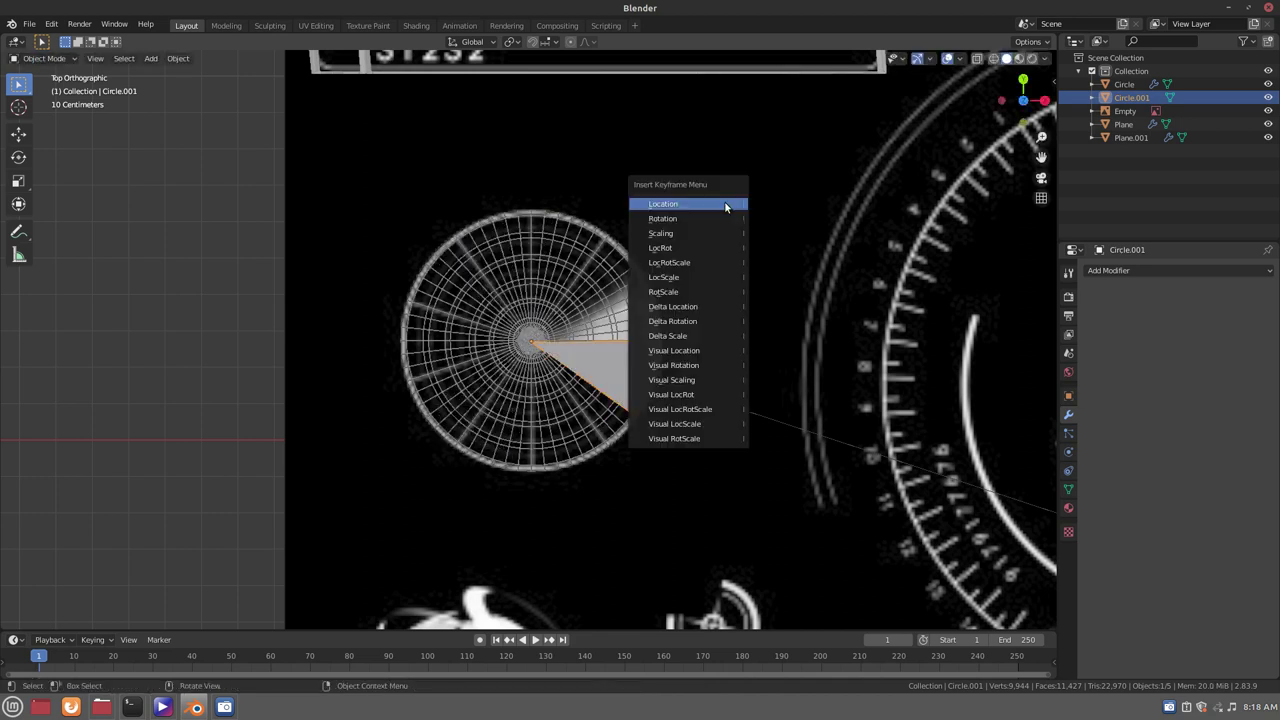
click(718, 218)
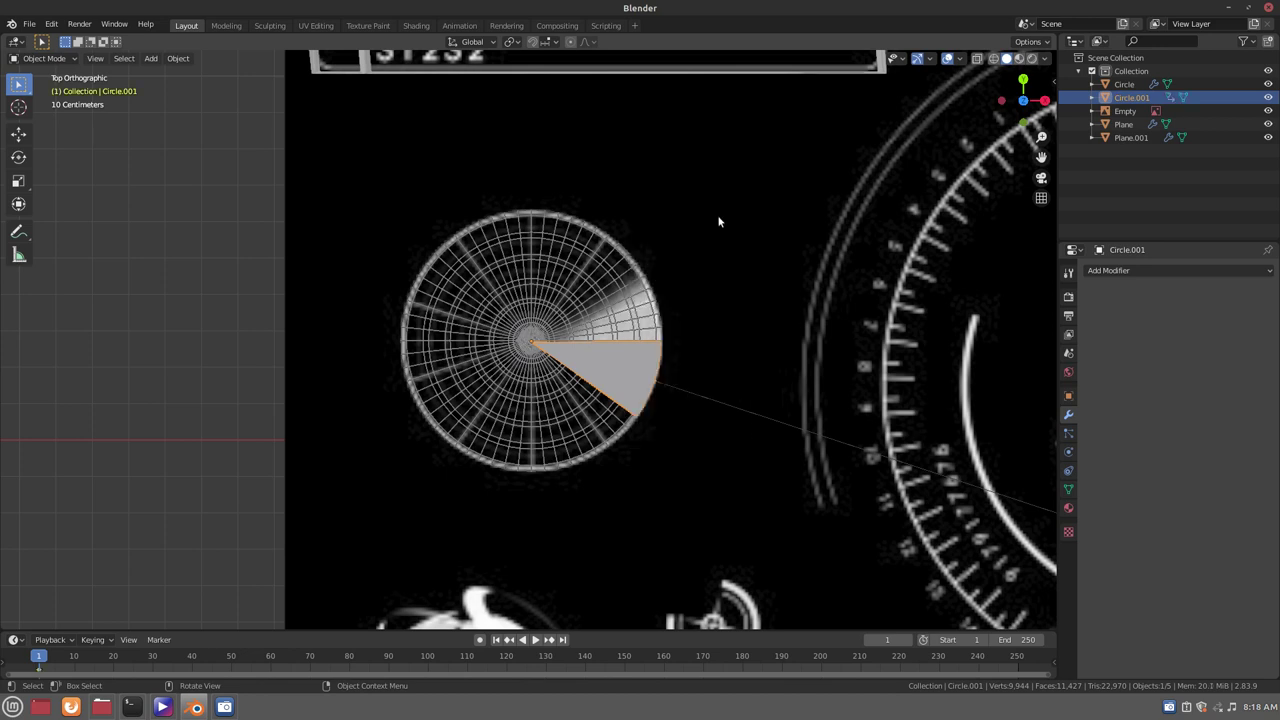
At frame 250, rotate the disc 1800° around Z and keyframe its rotation
click(562, 639)
text(r)
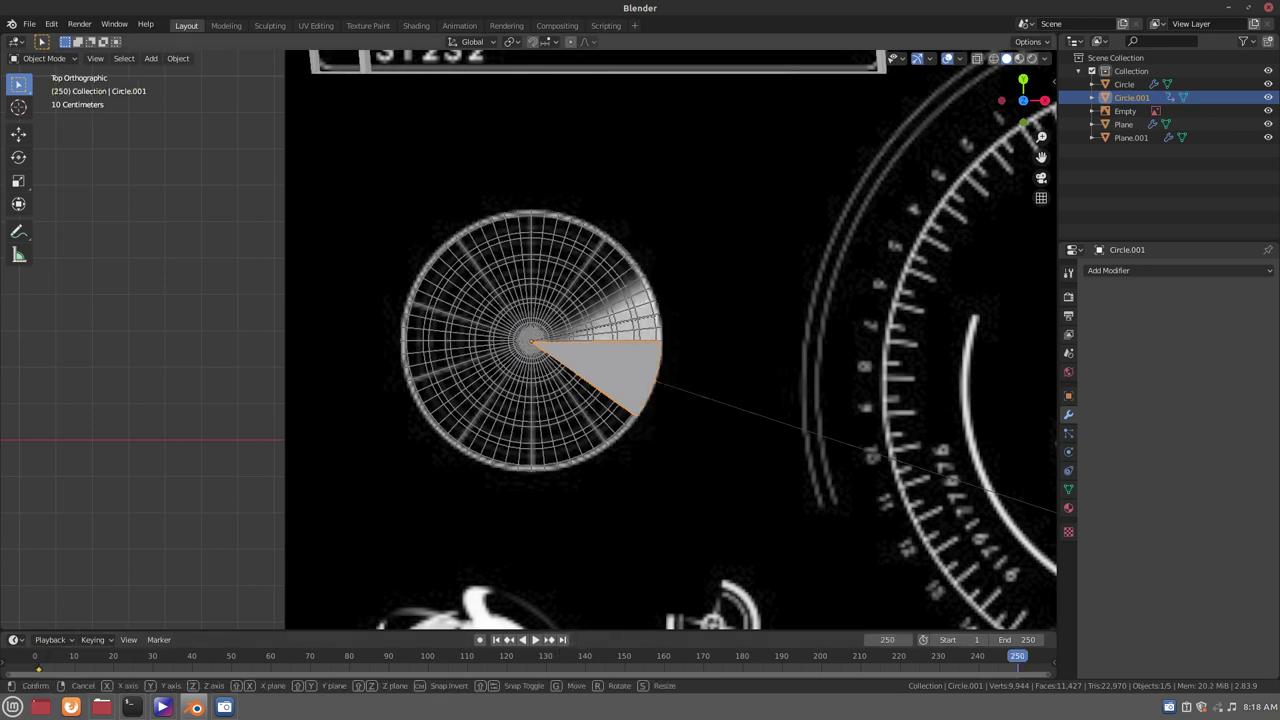
text(z1)
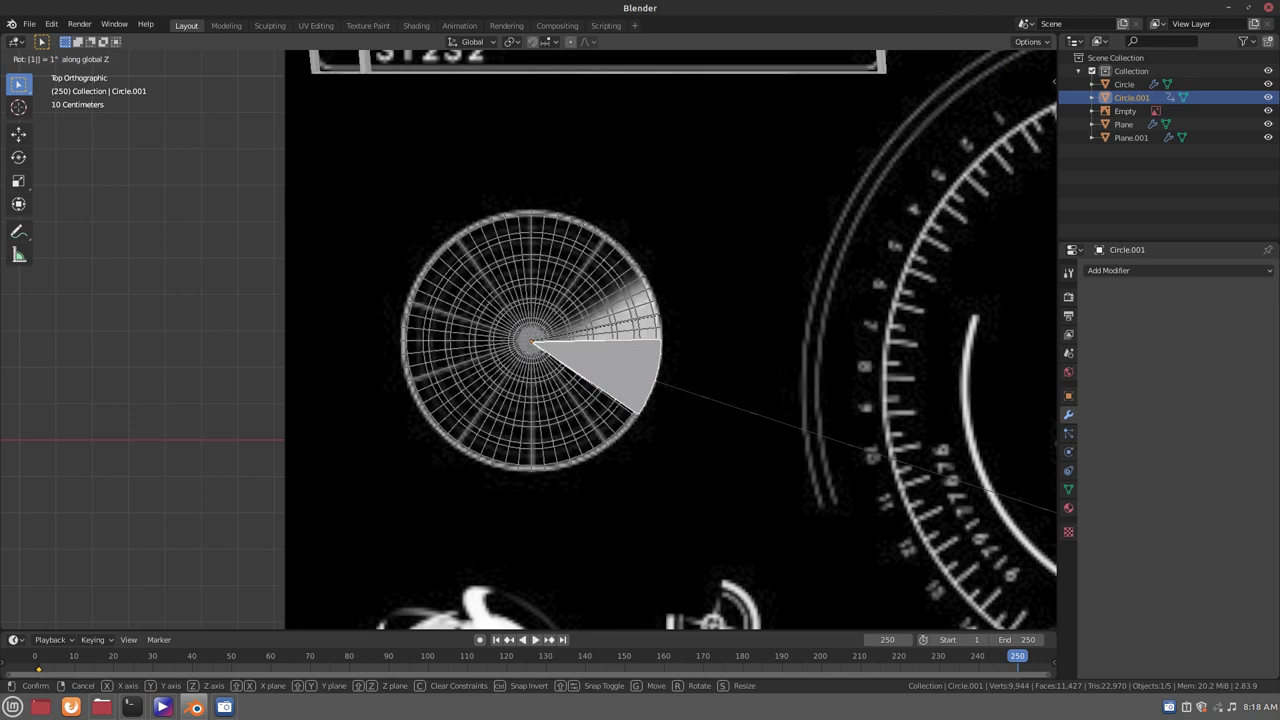
text(800)
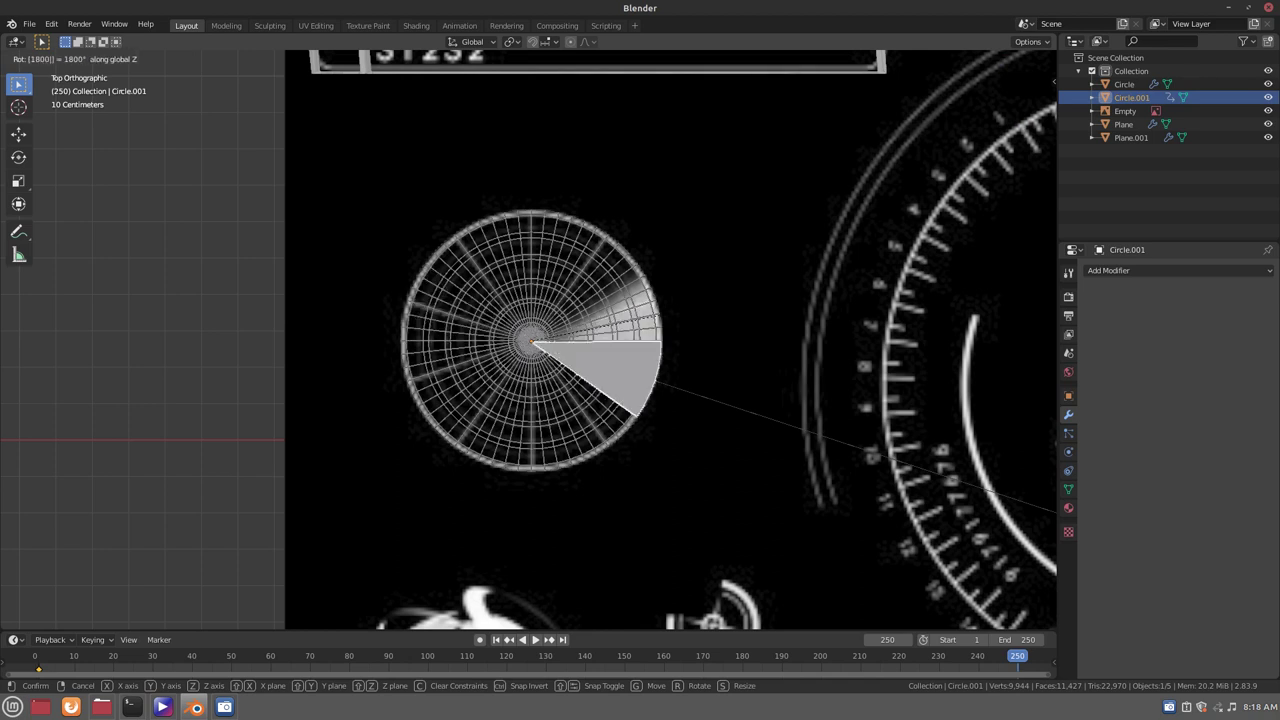
key(Return)
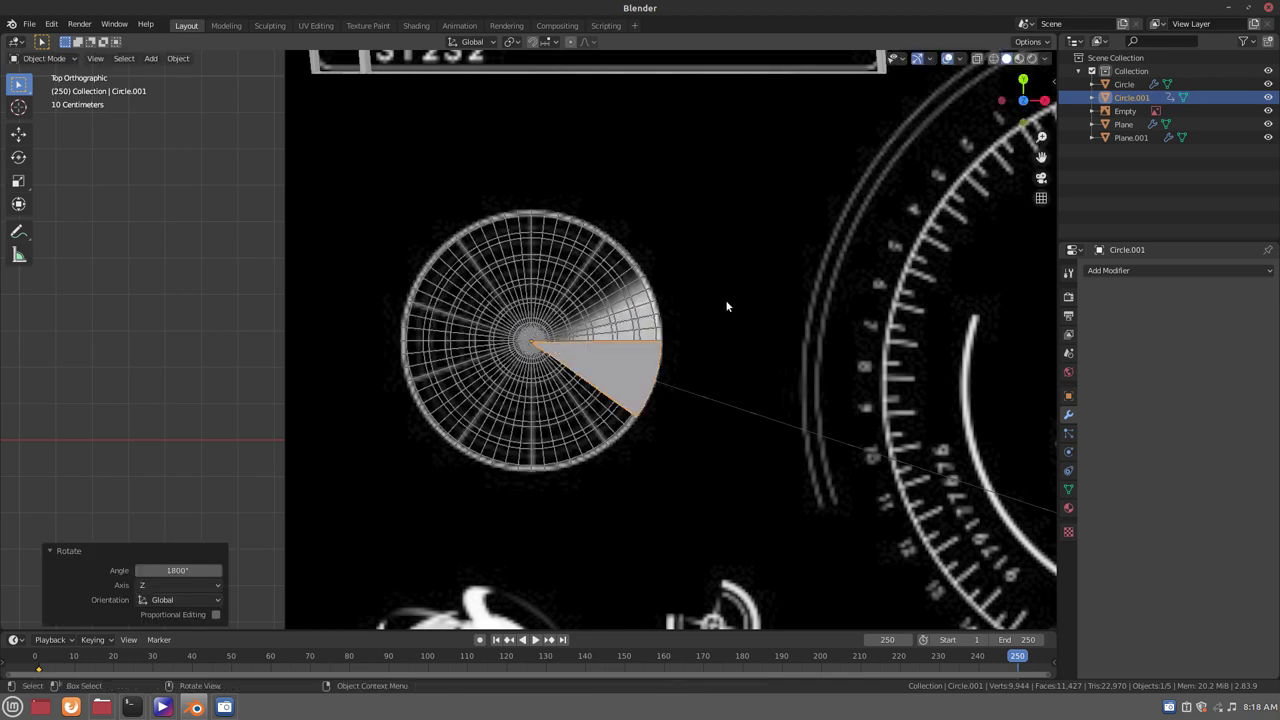
key(i)
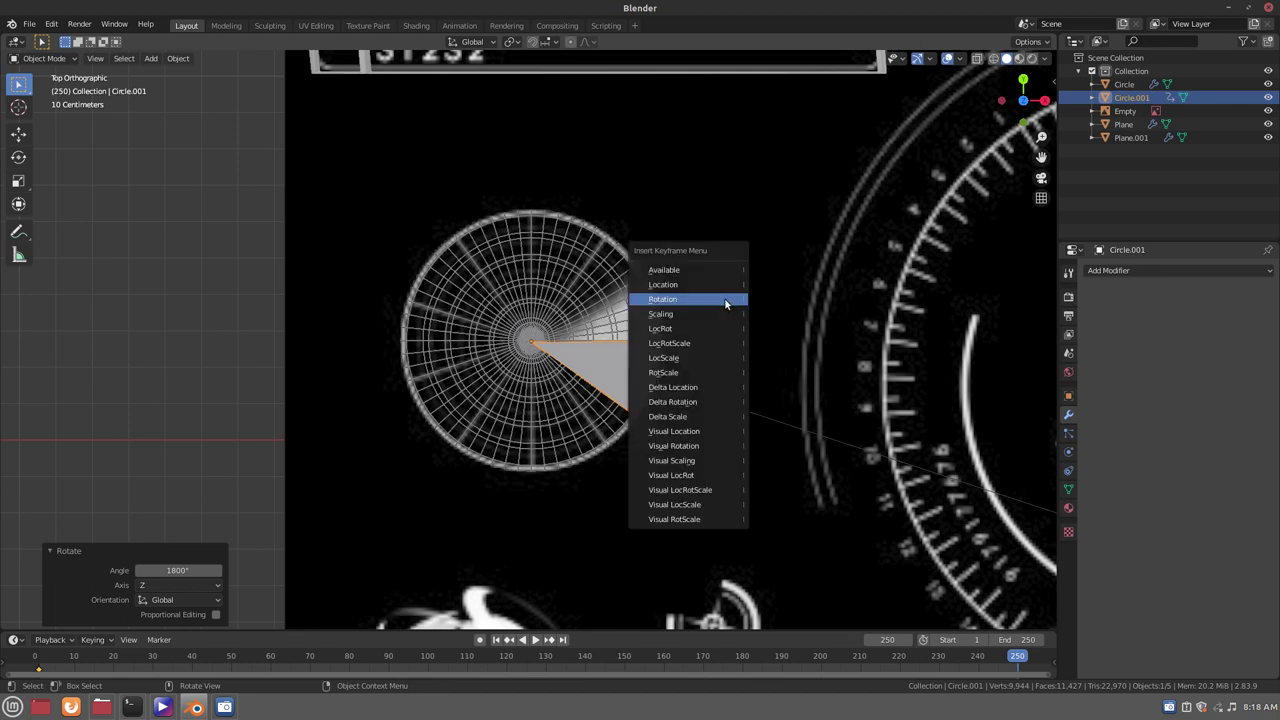
click(725, 297)
Play the spin from frame 1 to check it, then frame the whole HUD image
click(495, 639)
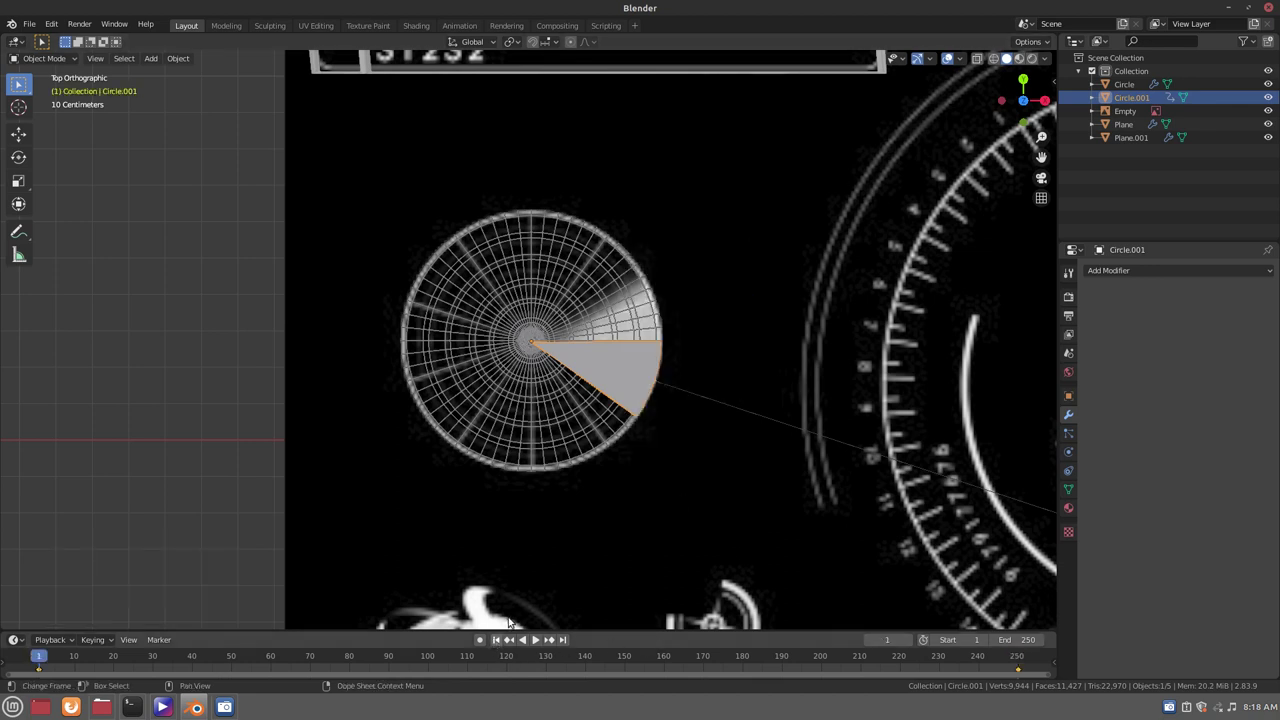
key(space)
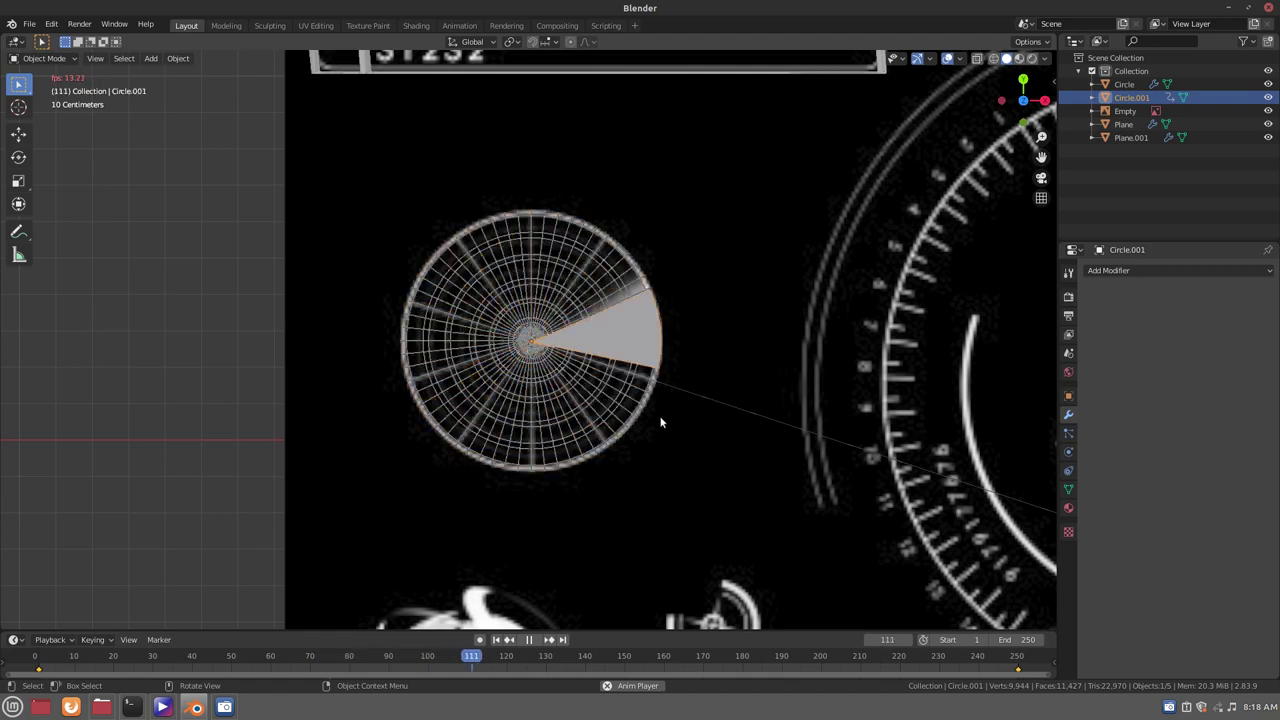
key(Escape)
key(Home)
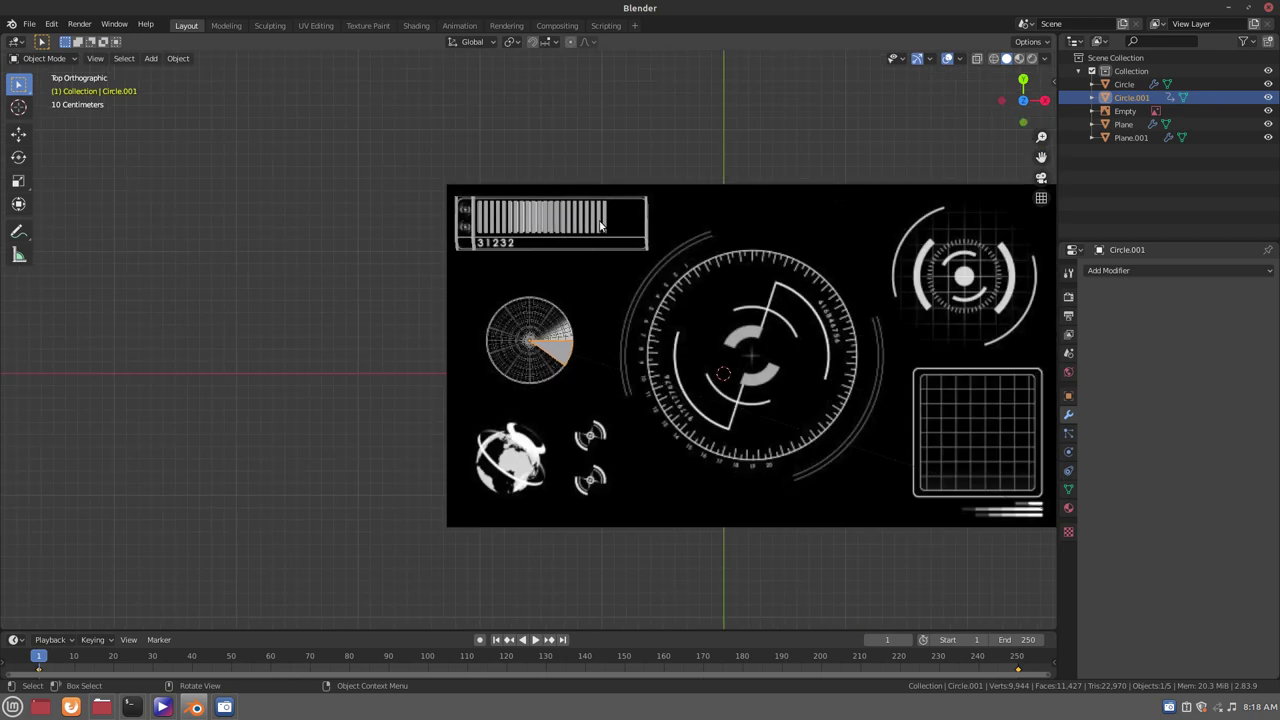
Select the bar meter, set its bar count to 25 at frame 250 and keyframe it
click(600, 226)
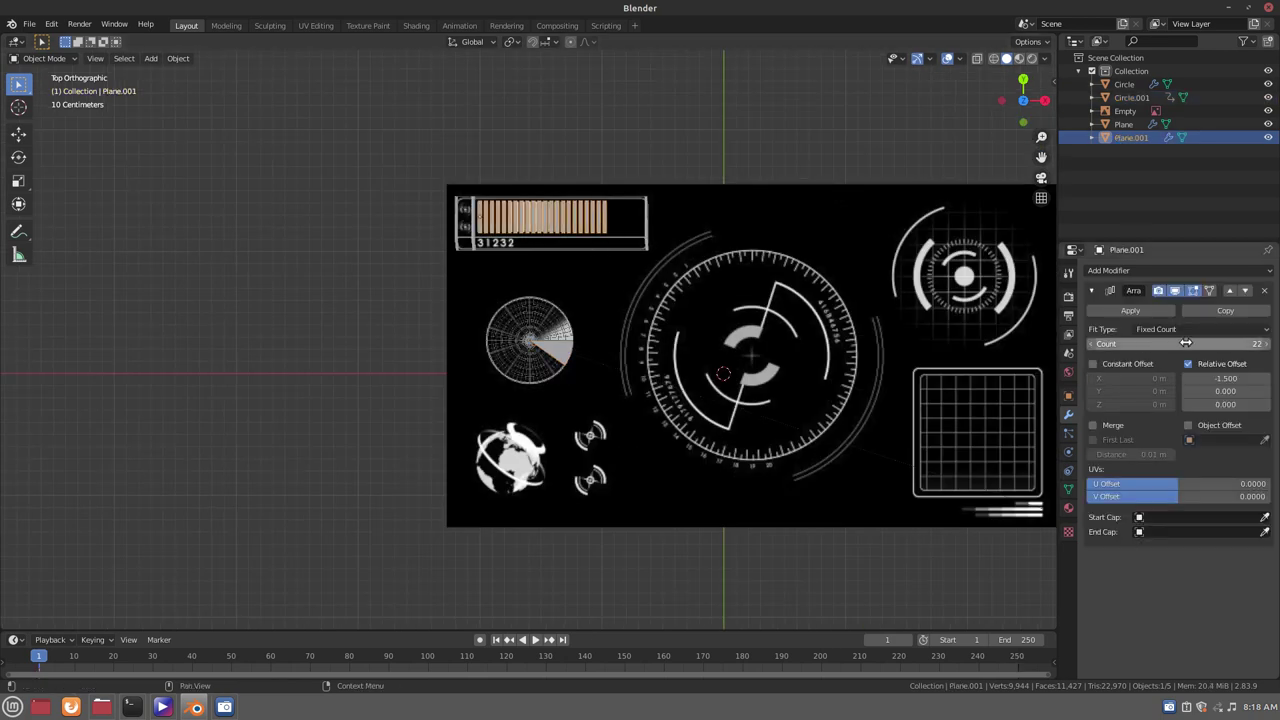
click(562, 639)
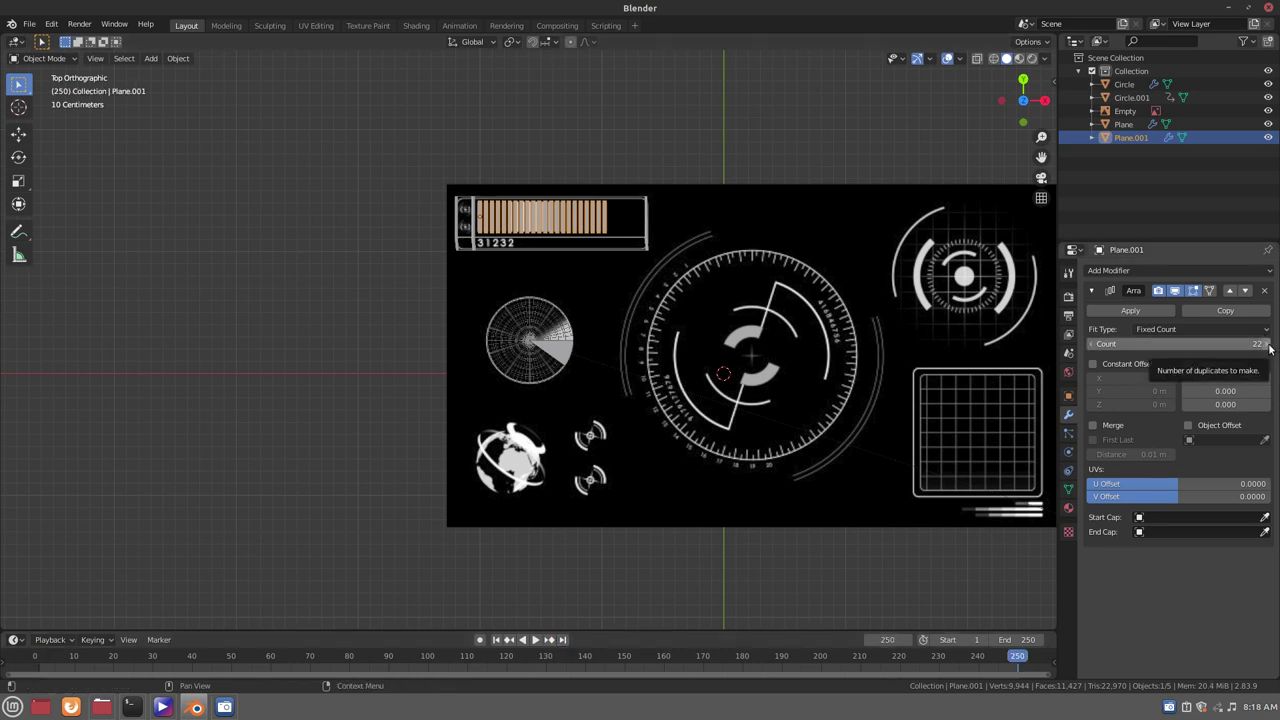
click(1269, 344)
click(1269, 344)
click(1269, 344)
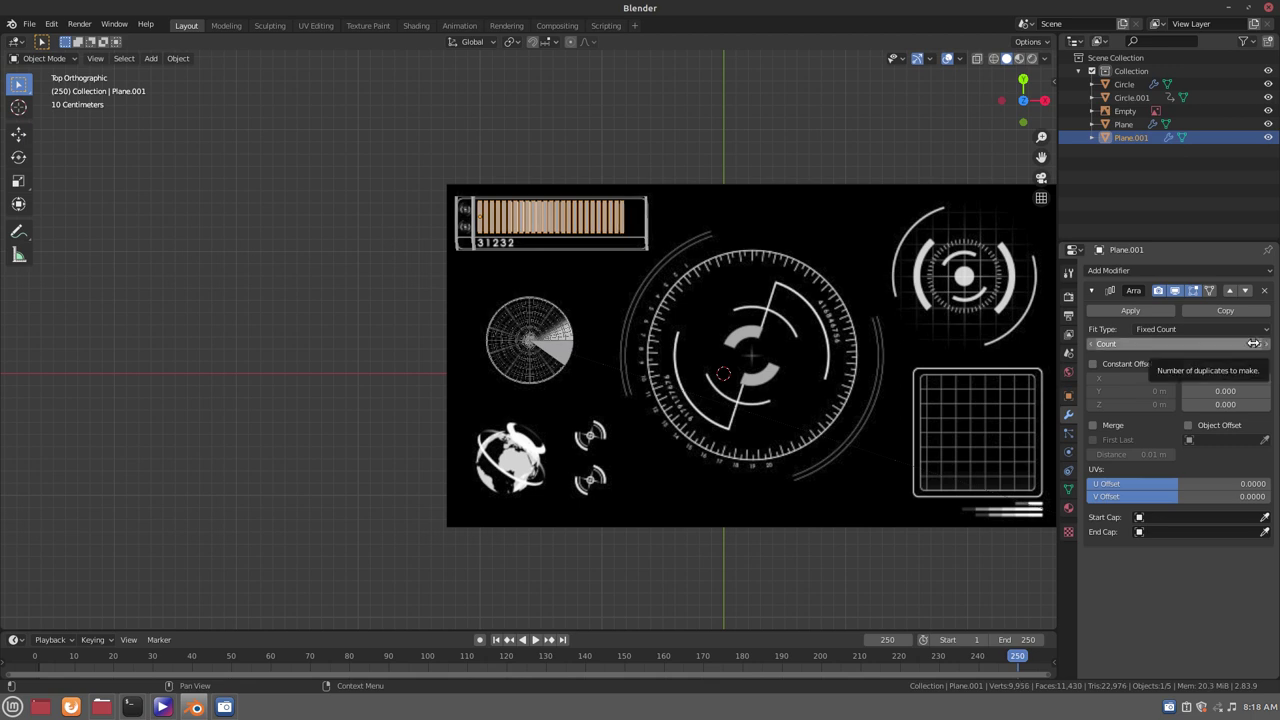
key(i)
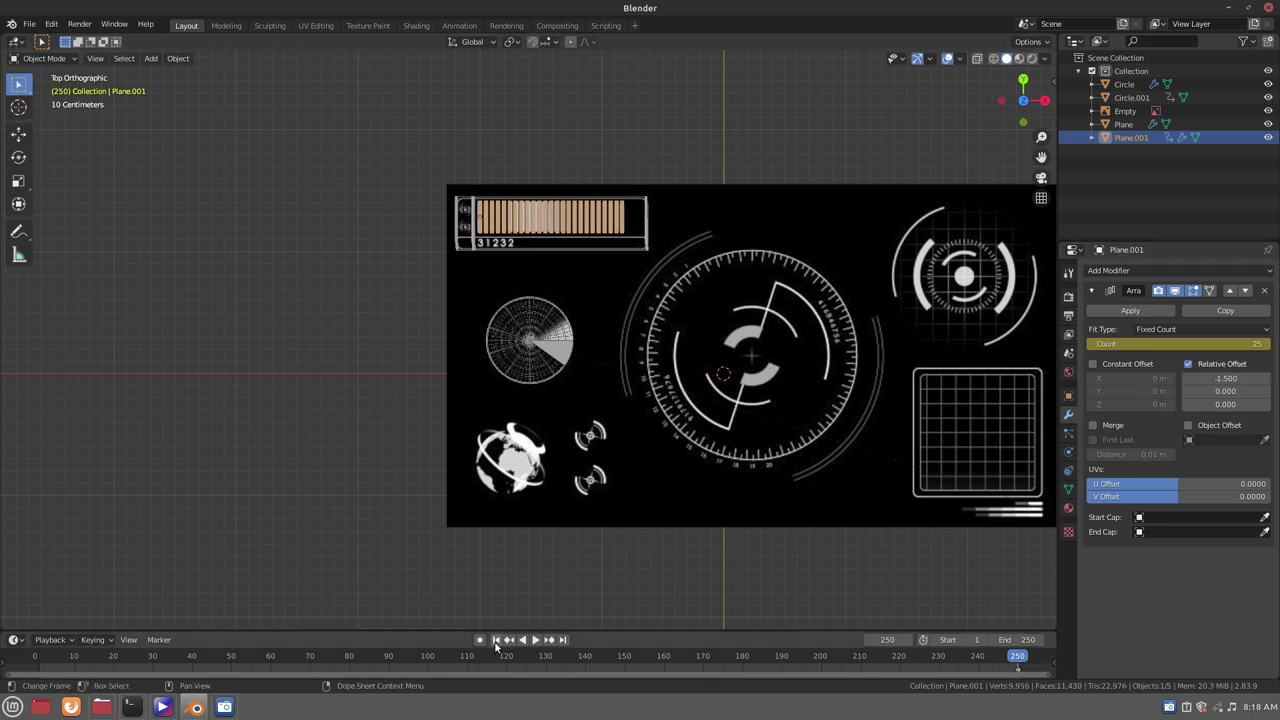
Set the bar meter's count to 1 at frame 1
click(496, 640)
click(1250, 344)
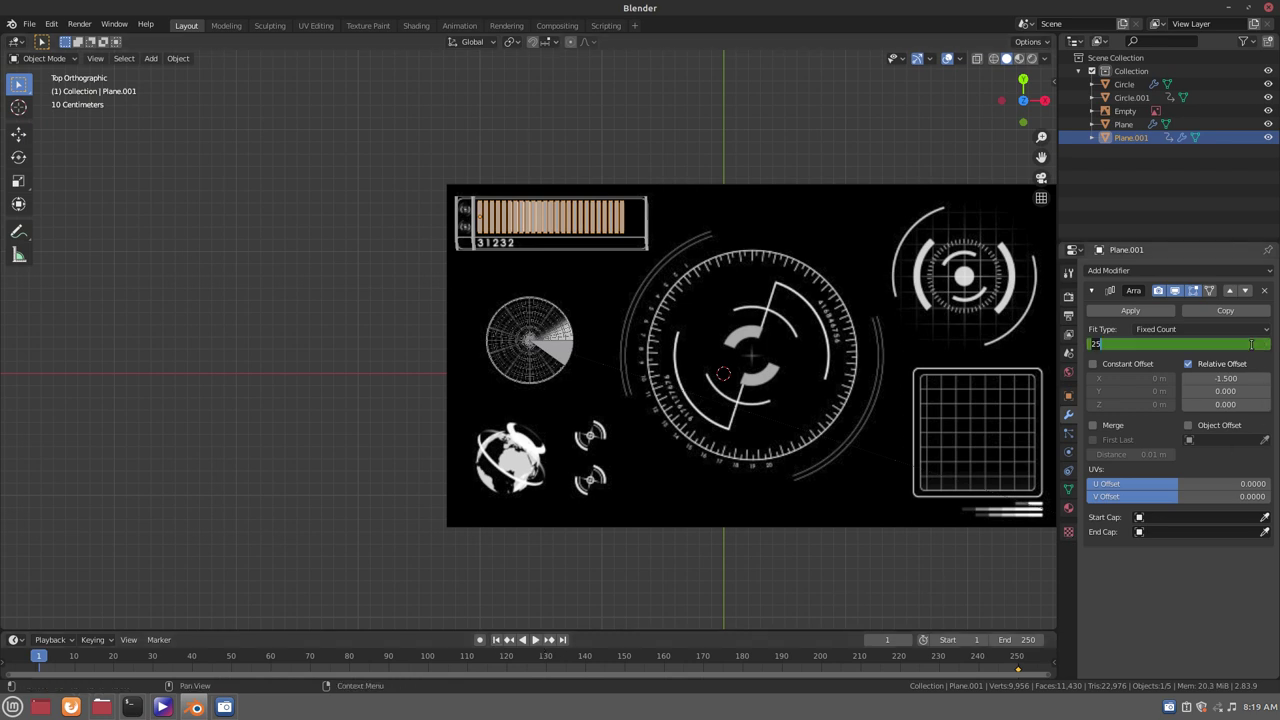
text(1)
key(Return)
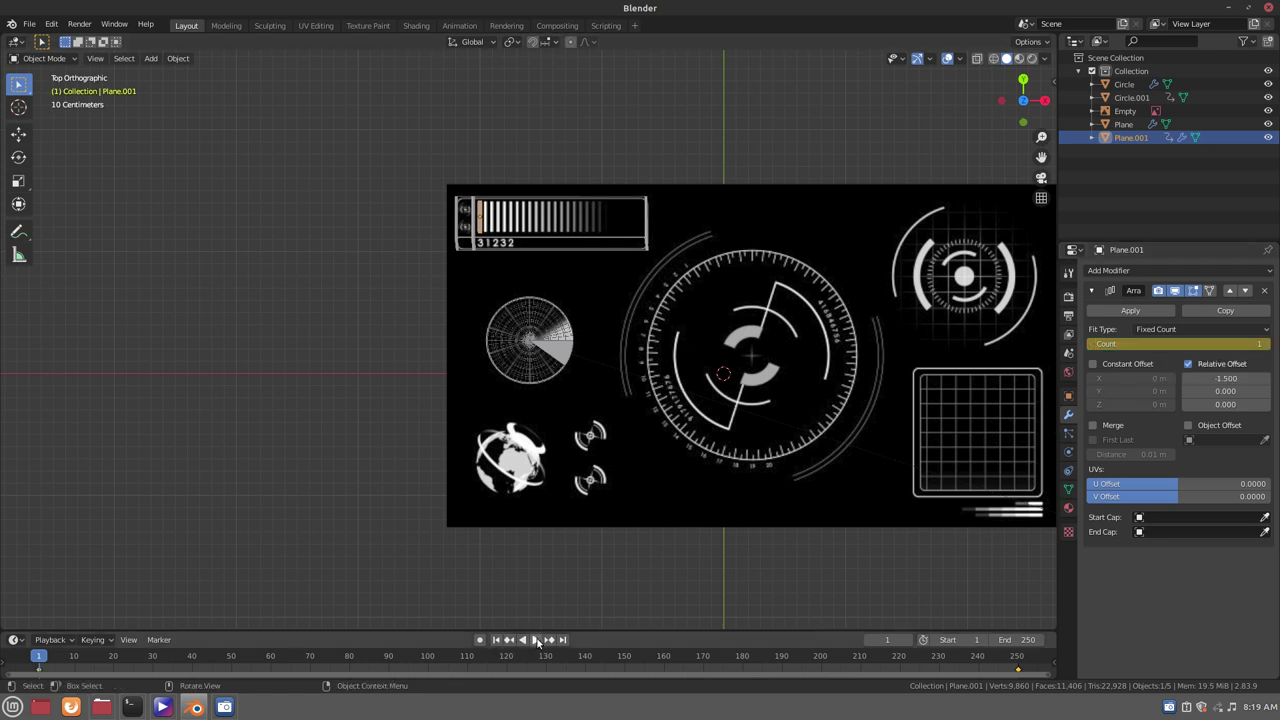
Play the meter animation, stop it back at frame 1, and frame the HUD in view
key(space)
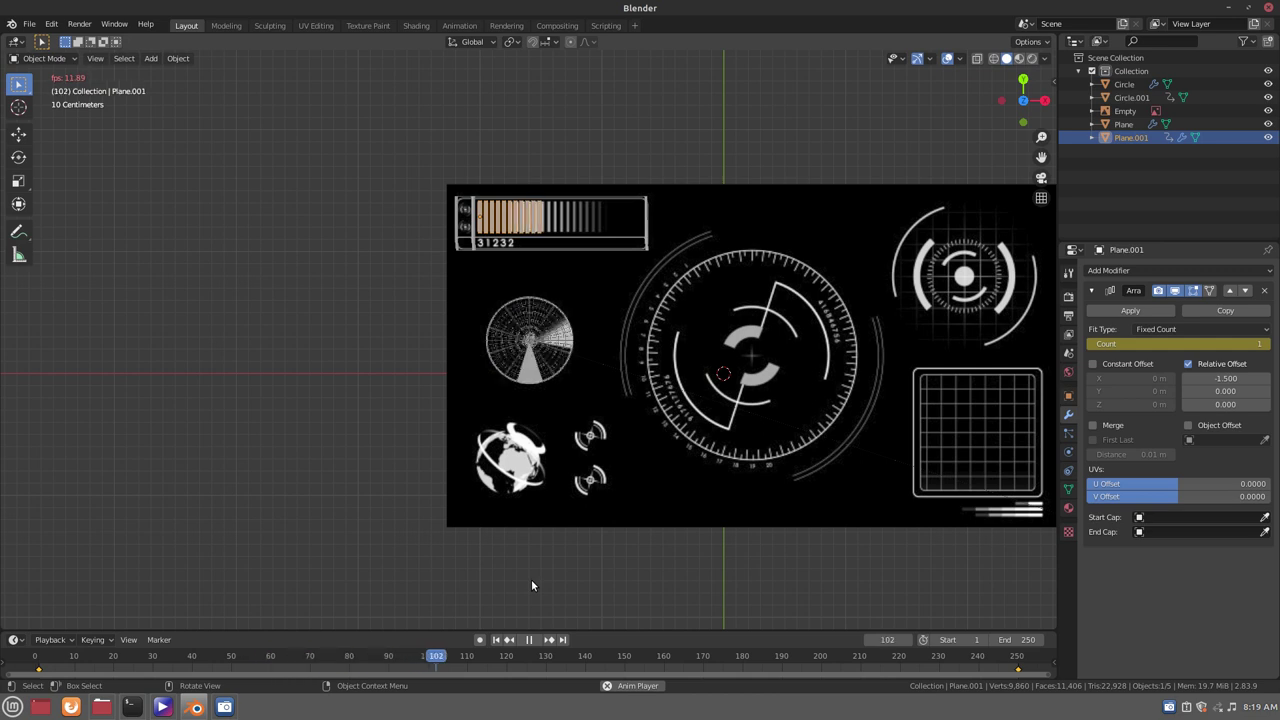
click(530, 640)
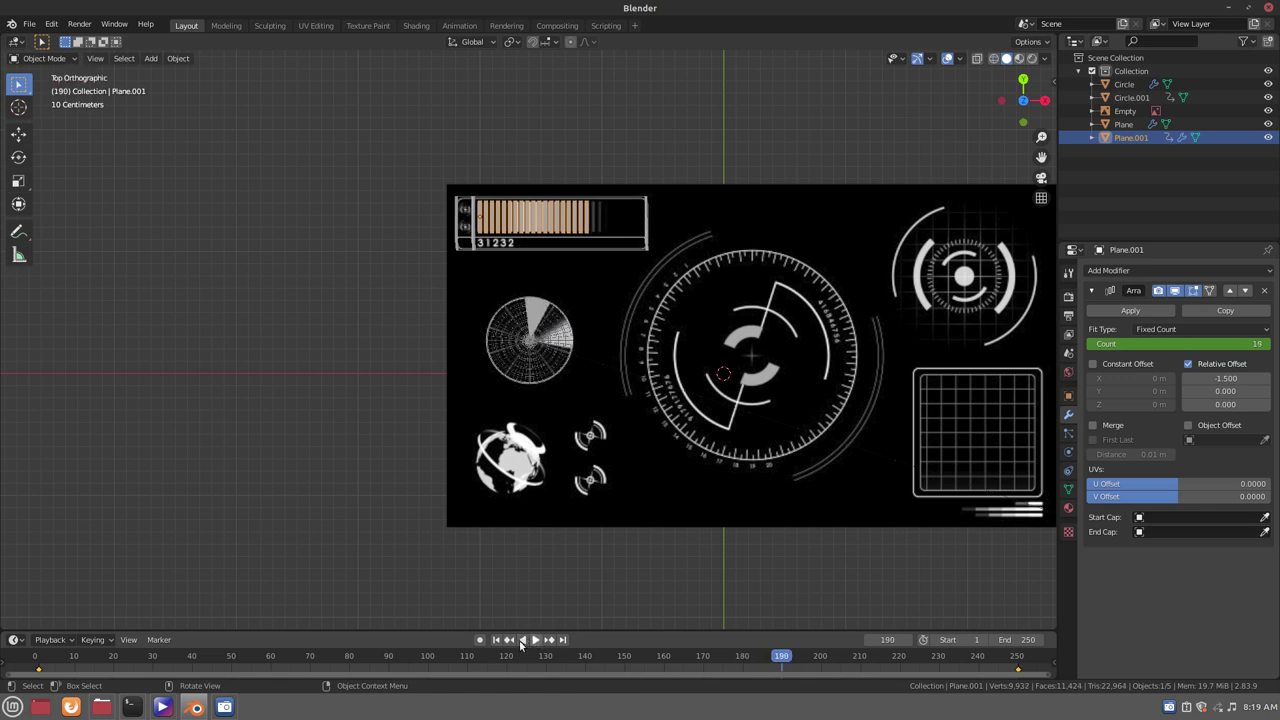
click(496, 640)
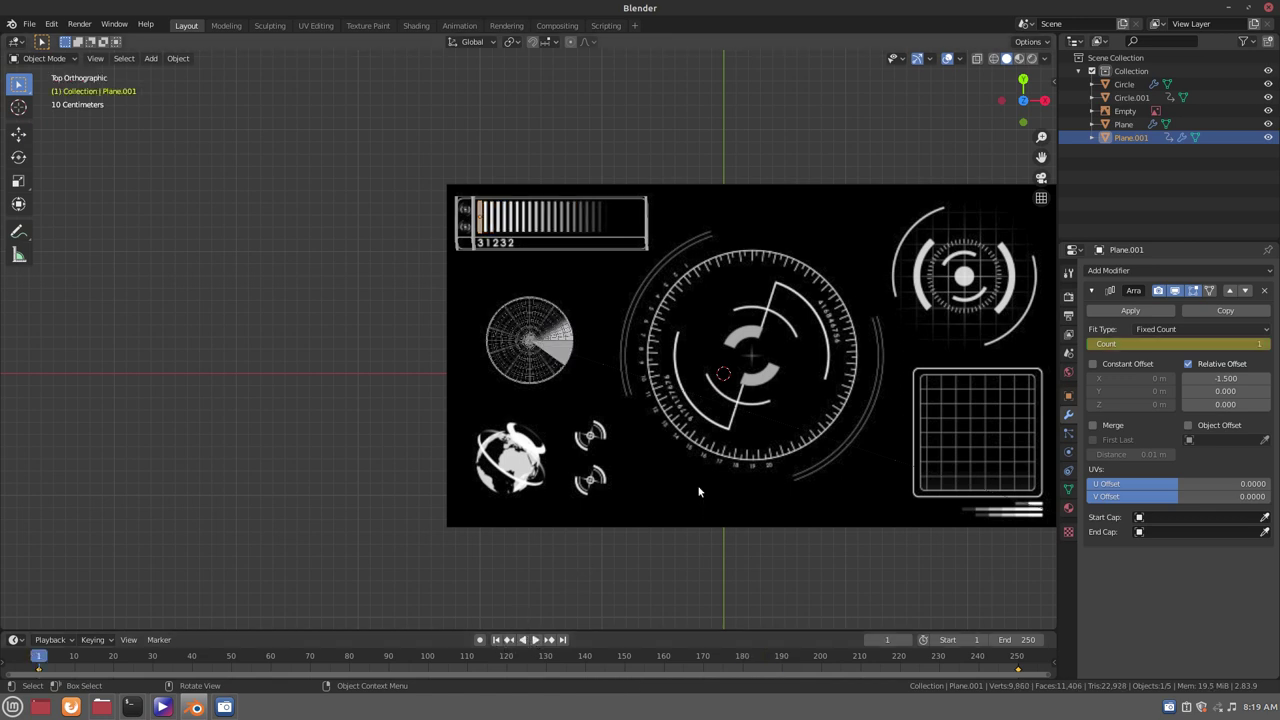
scroll(763, 342, down, 1)
scroll(762, 338, up, 1)
scroll(762, 336, up, 1)
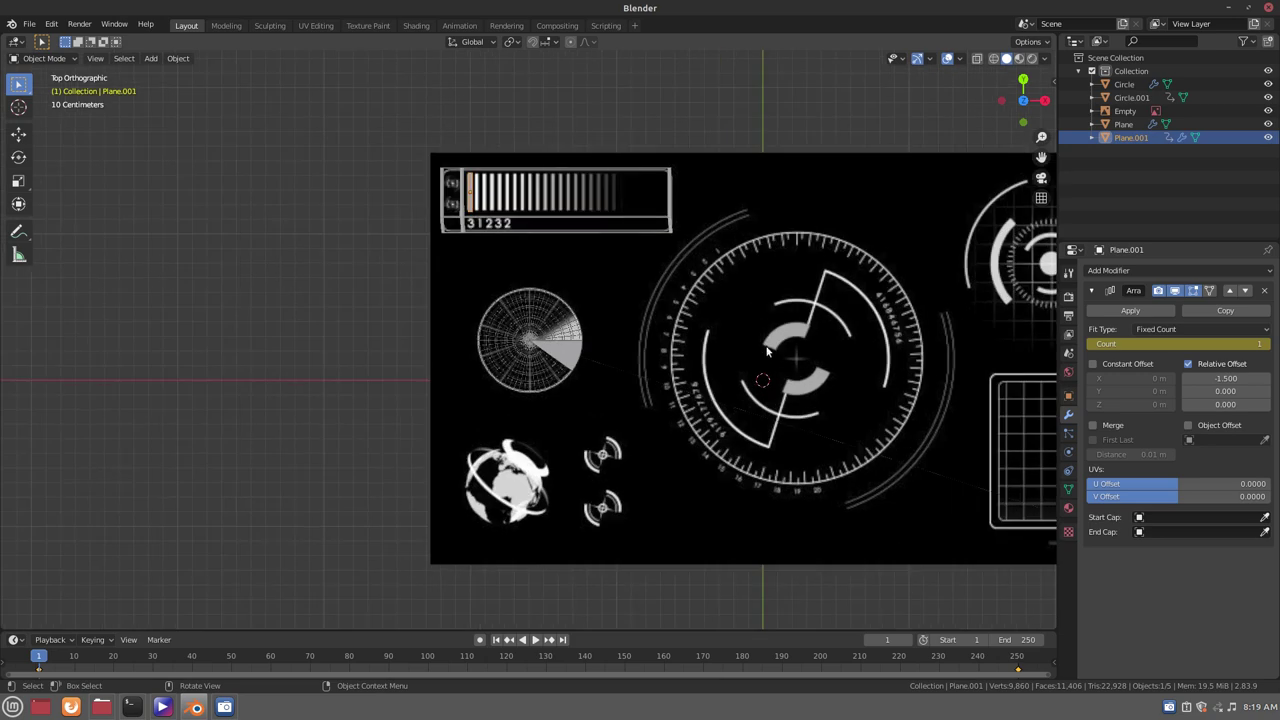
shift+middle_drag(754, 431, 479, 423)
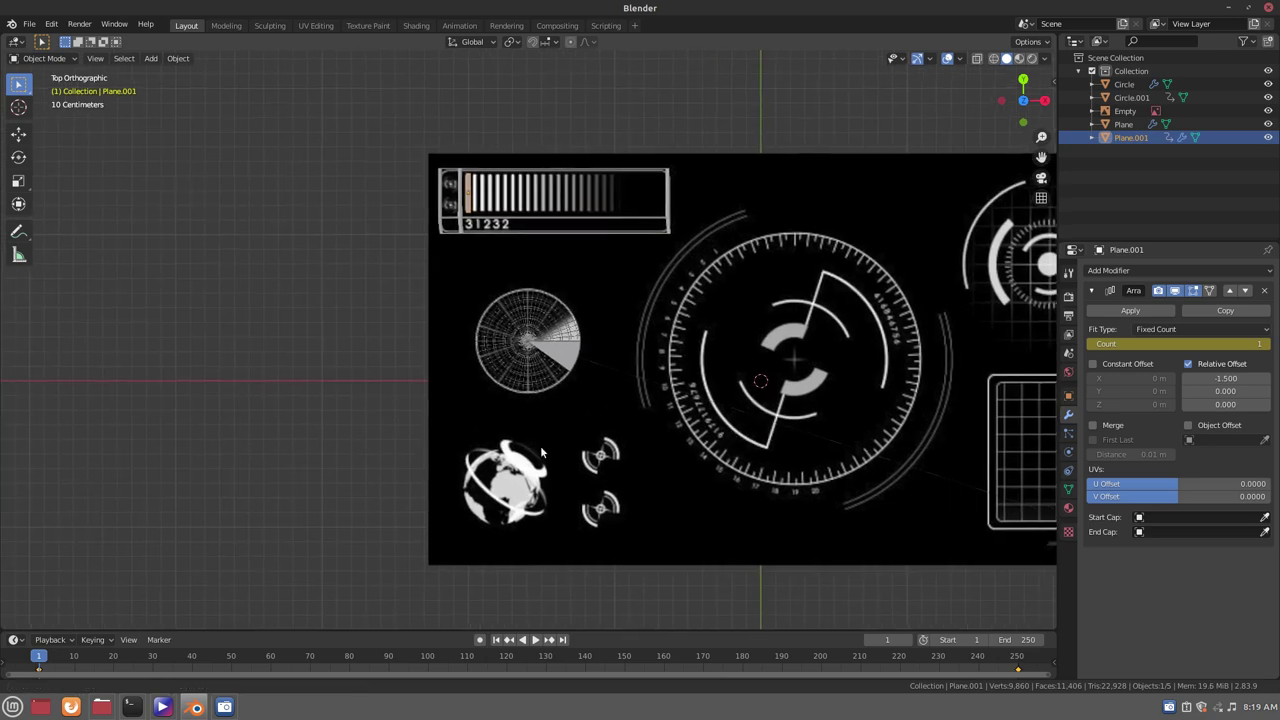
scroll(537, 385, up, 1)
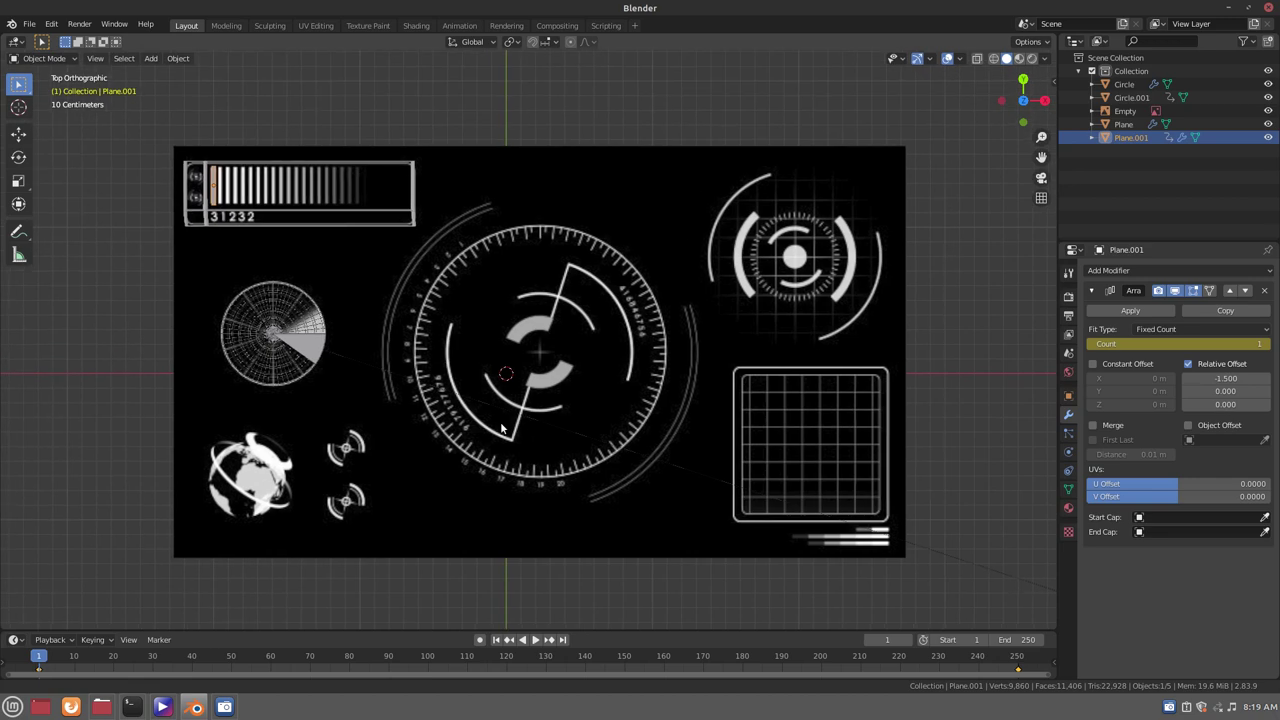
scroll(537, 384, up, 1)
scroll(537, 384, up, 1)
scroll(537, 388, down, 2)
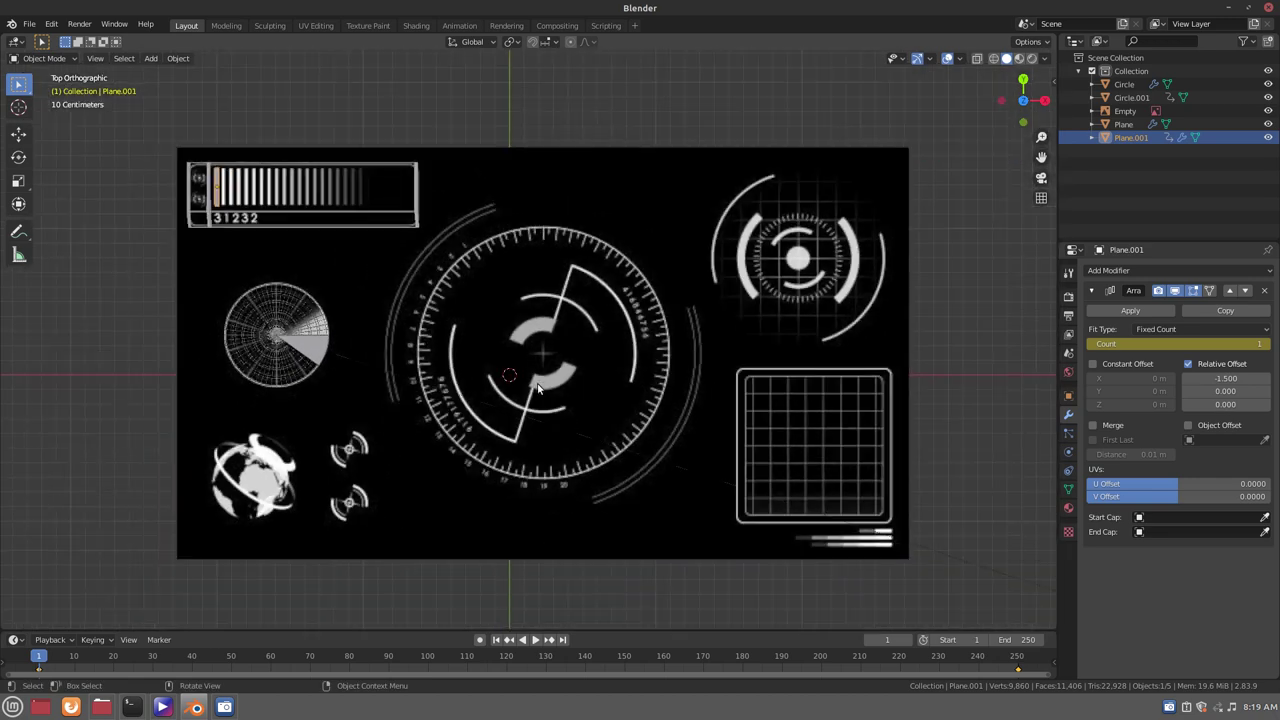
Add a mesh circle and move it to the main dial's centre
key(shift+a)
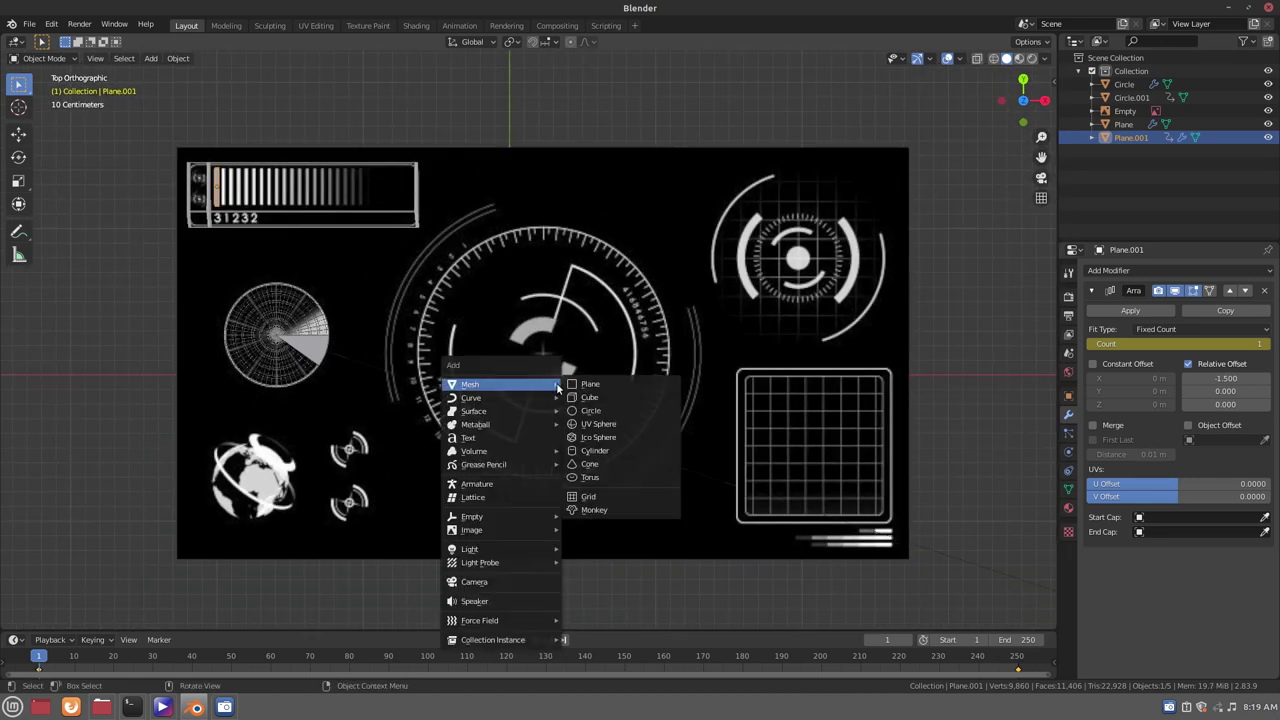
click(590, 410)
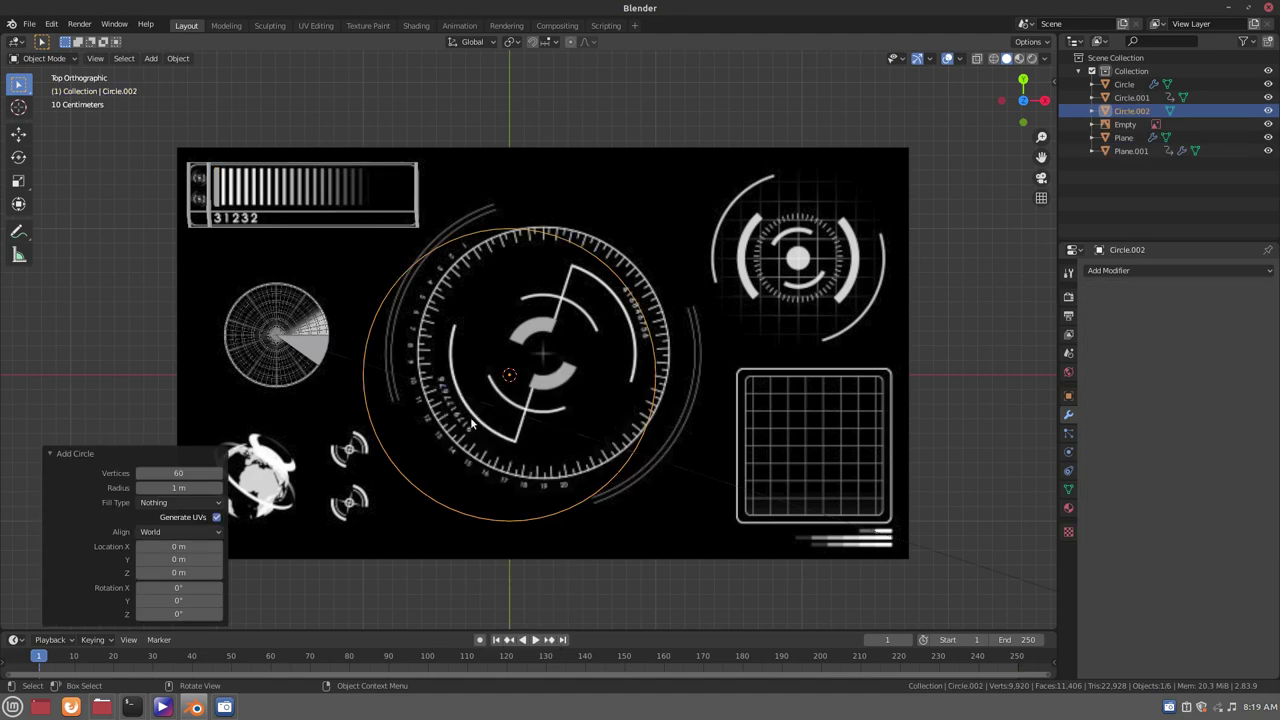
key(g)
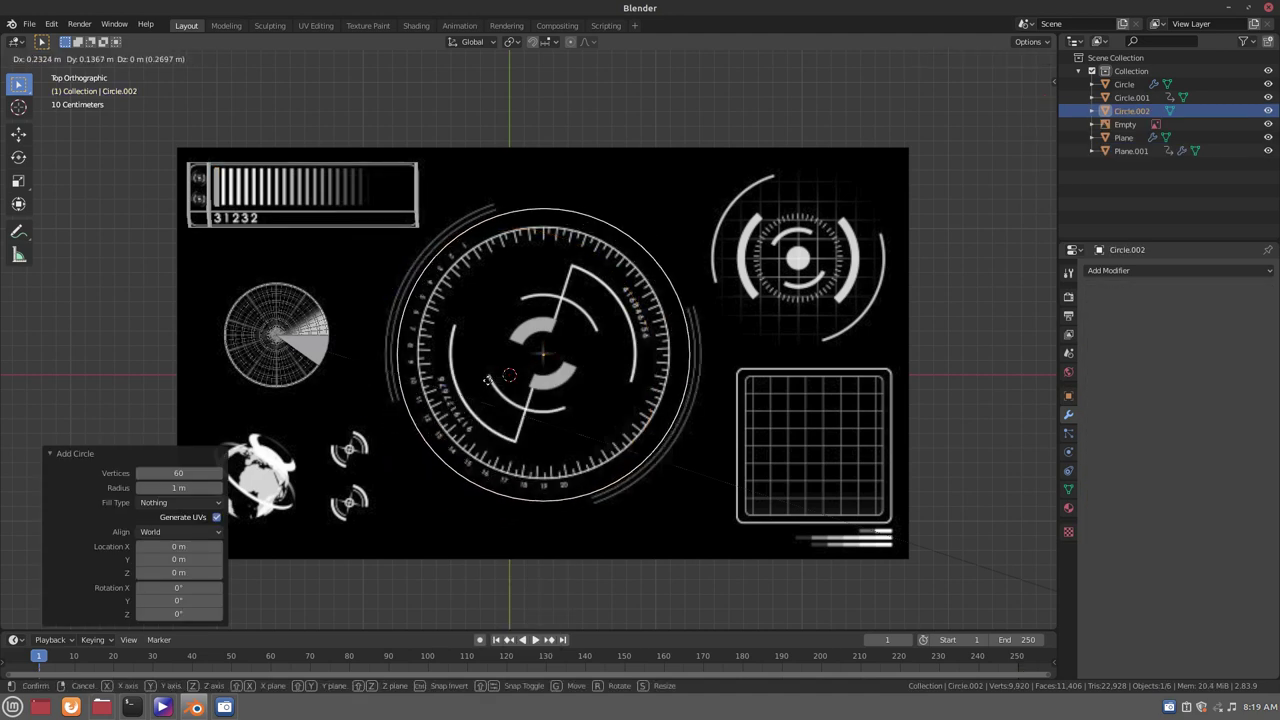
click(488, 381)
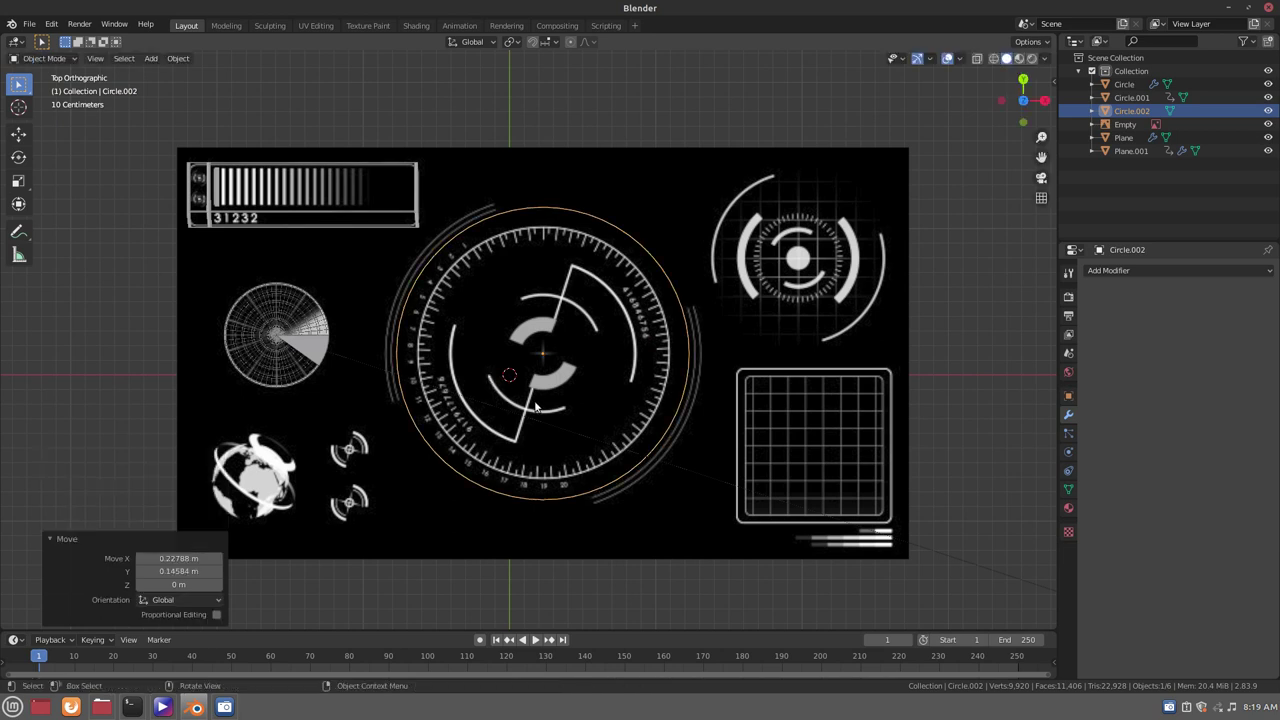
Scale the circle to 0.793 so it sits on the tick ring, then enter Edit Mode
key(s)
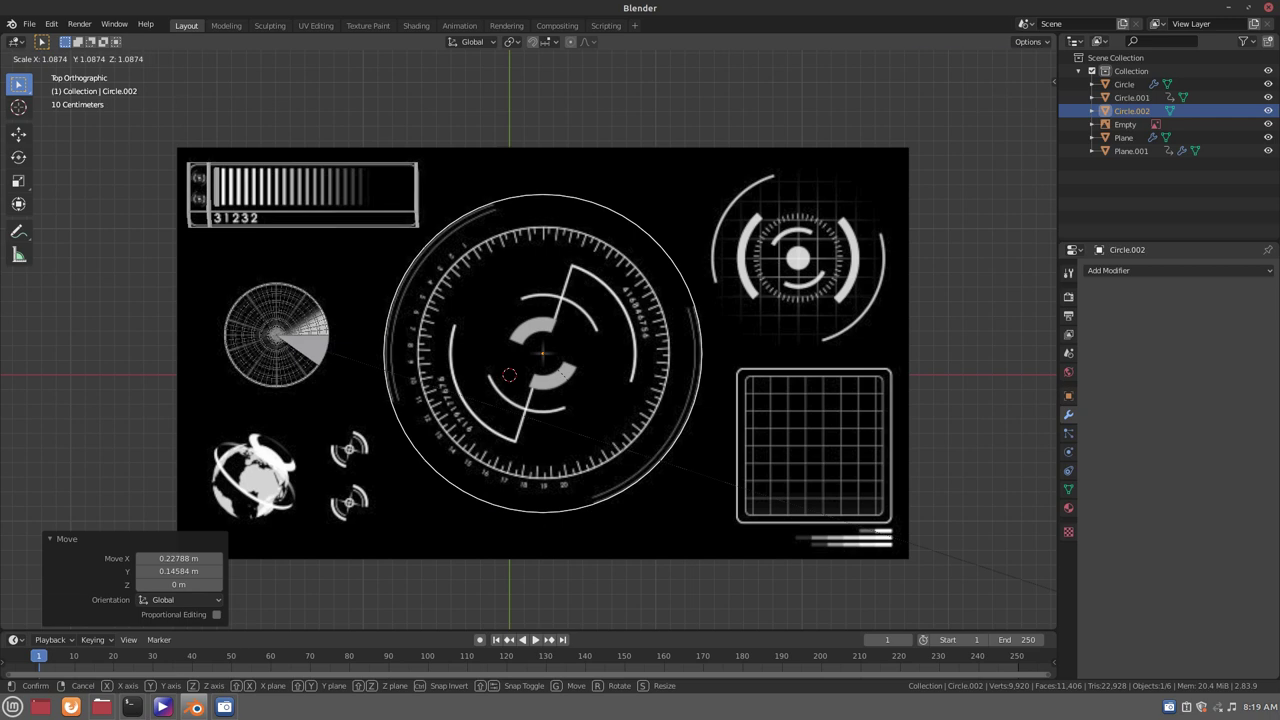
click(617, 440)
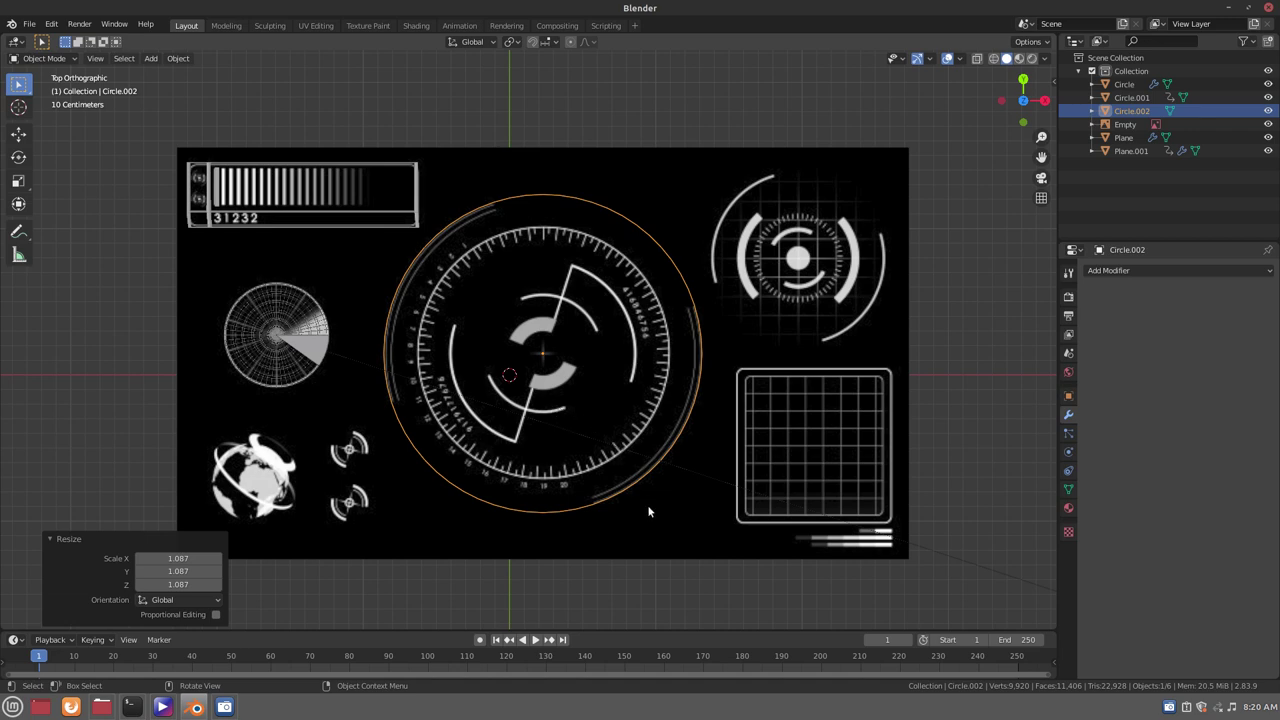
key(s)
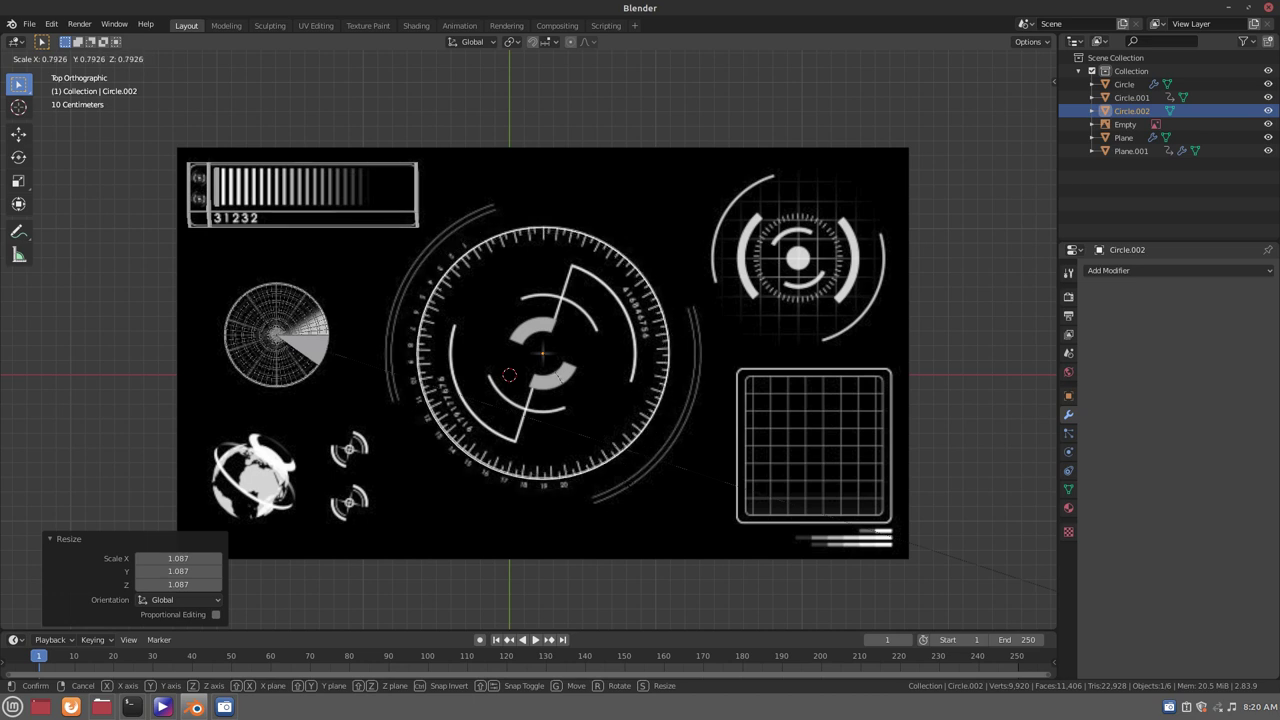
click(627, 488)
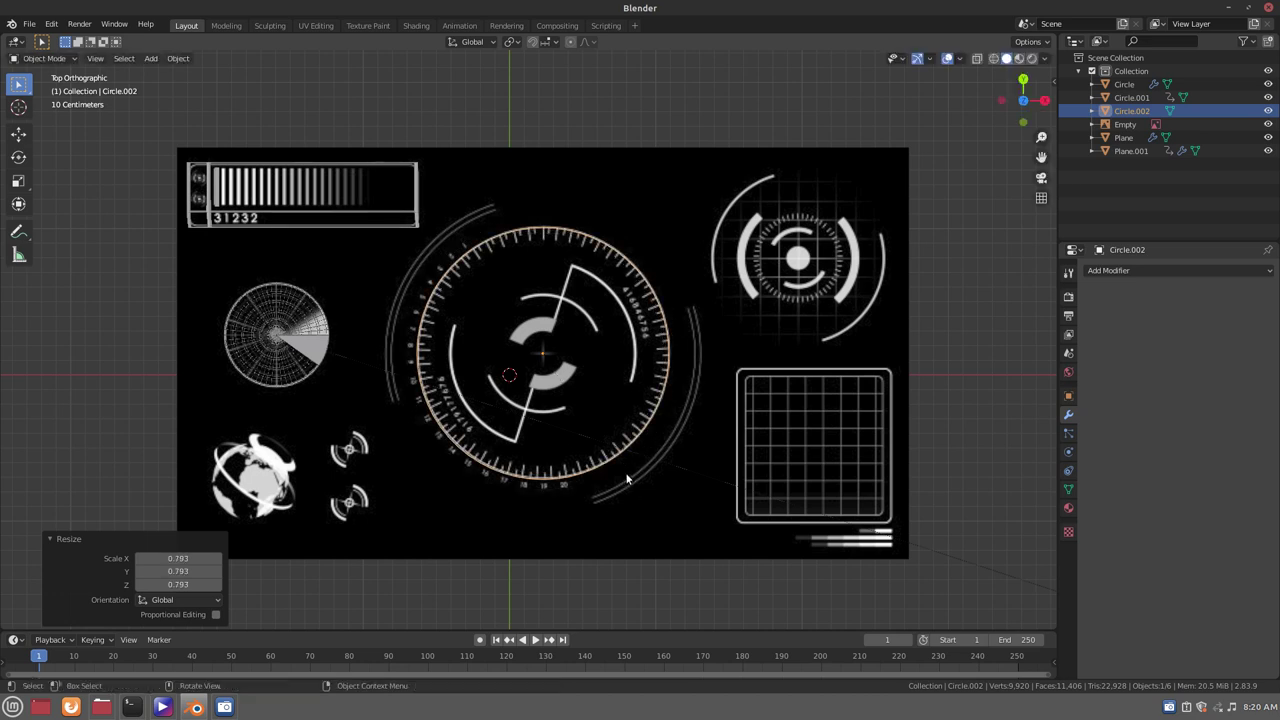
key(Tab)
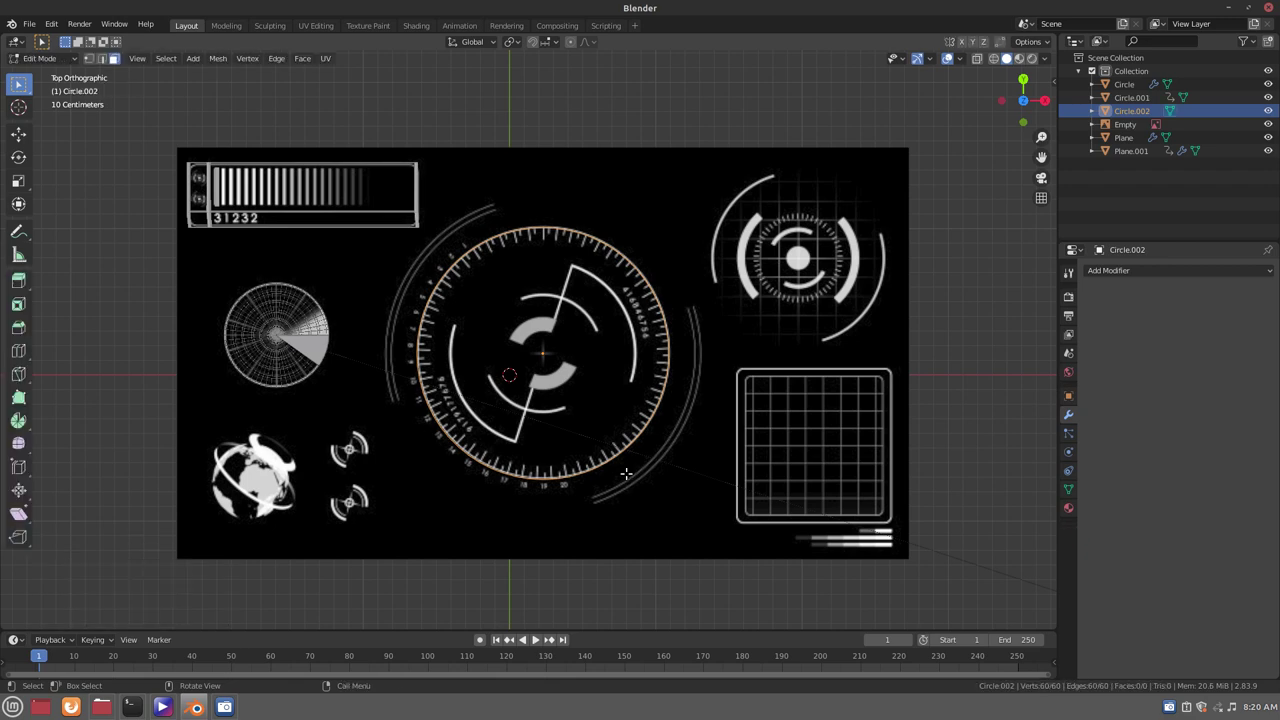
Extrude the circle's vertices and scale the copy to 0.986 to form a thin ring band
key(g)
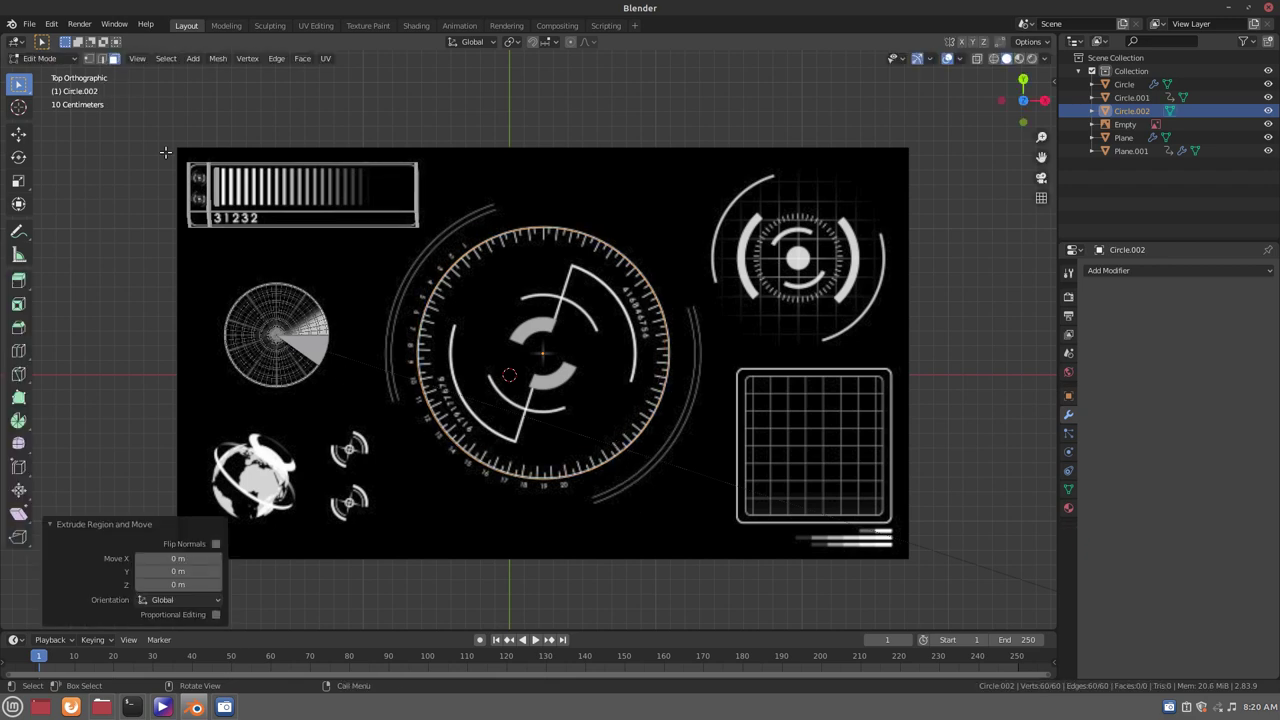
click(90, 59)
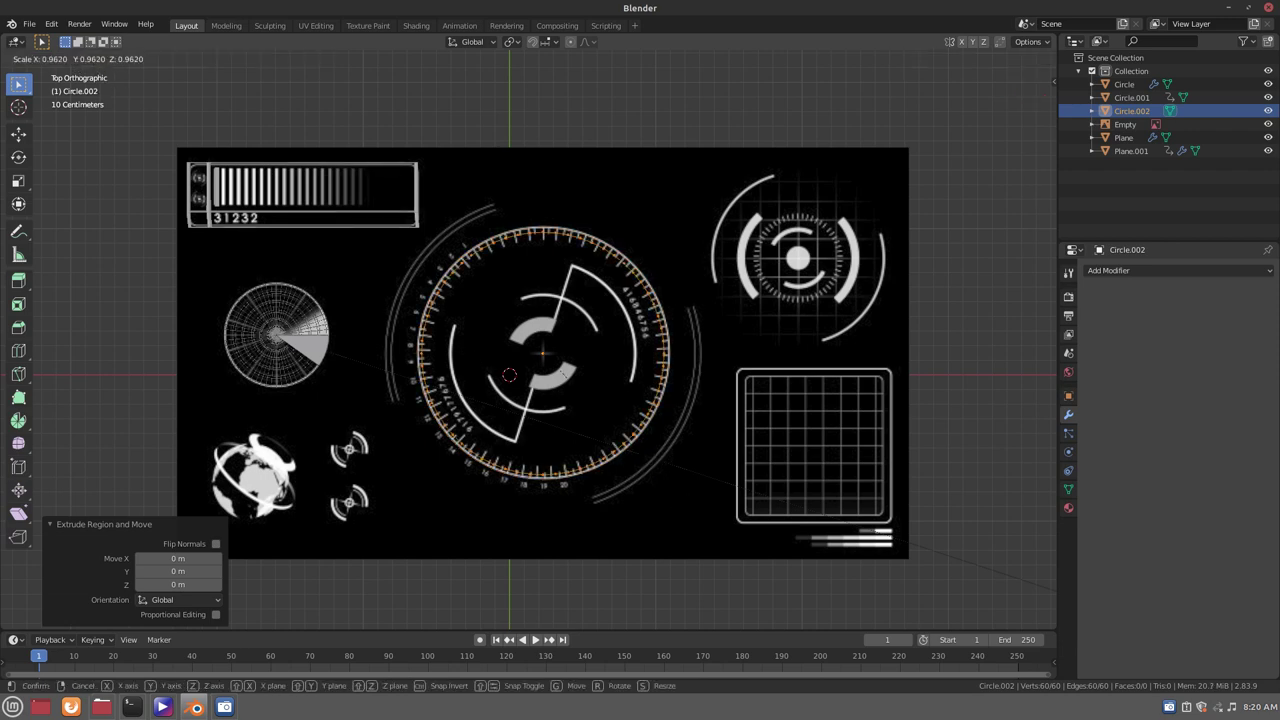
key(e)
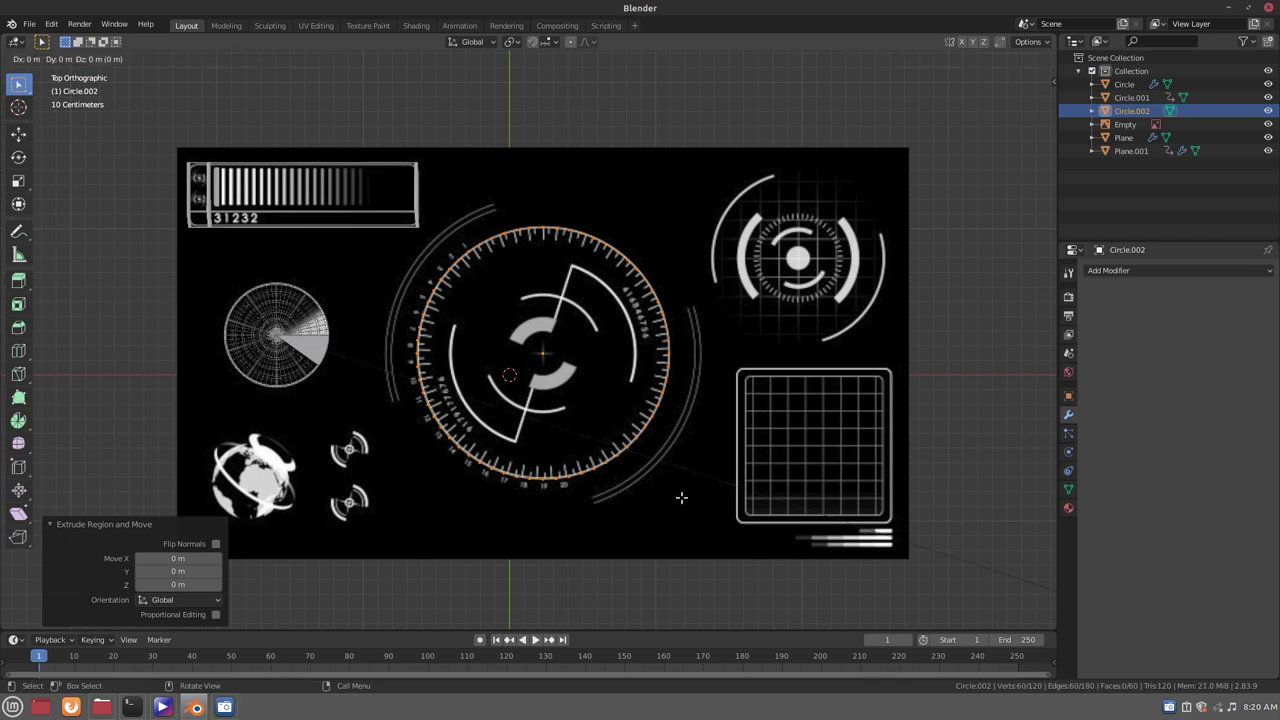
key(Escape)
key(s)
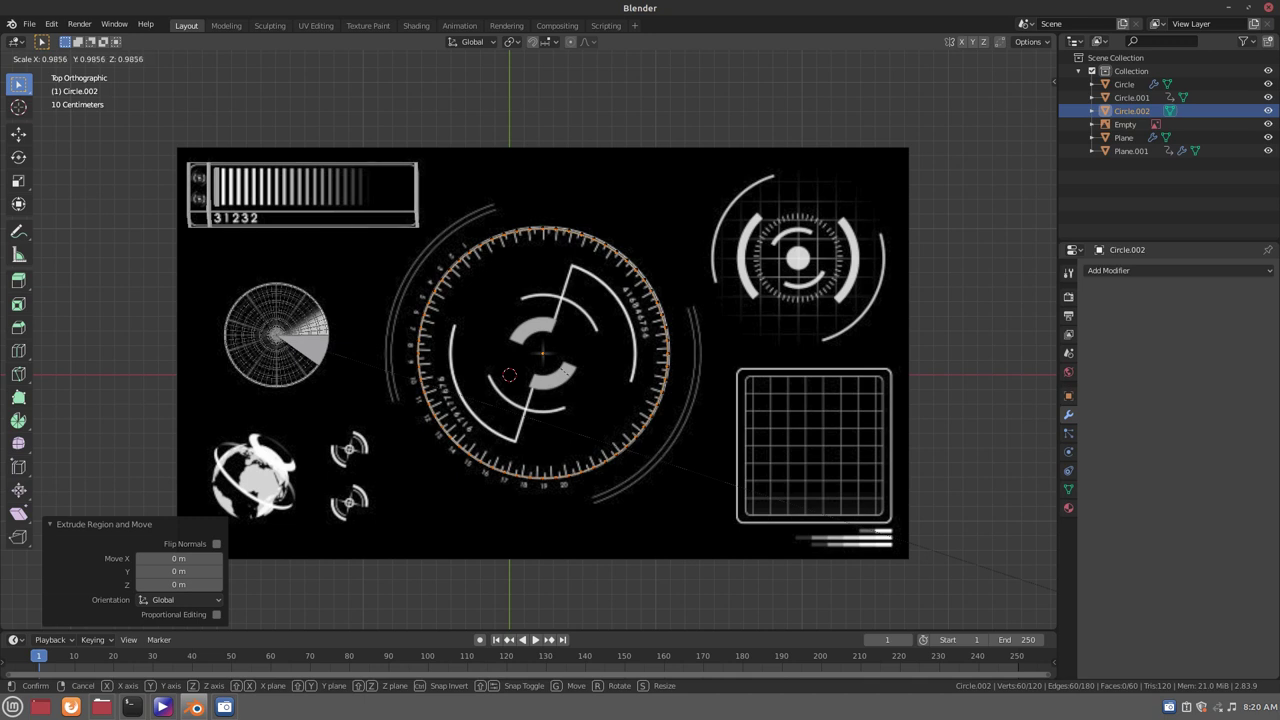
click(737, 521)
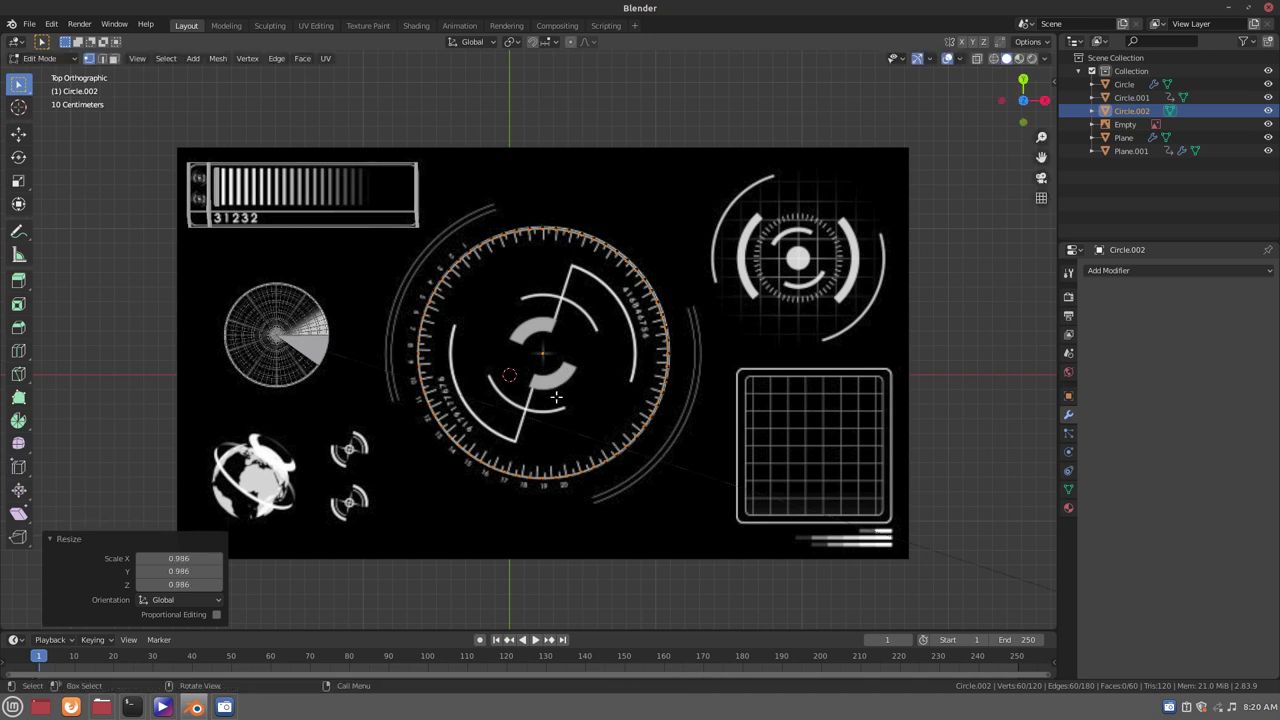
key(Tab)
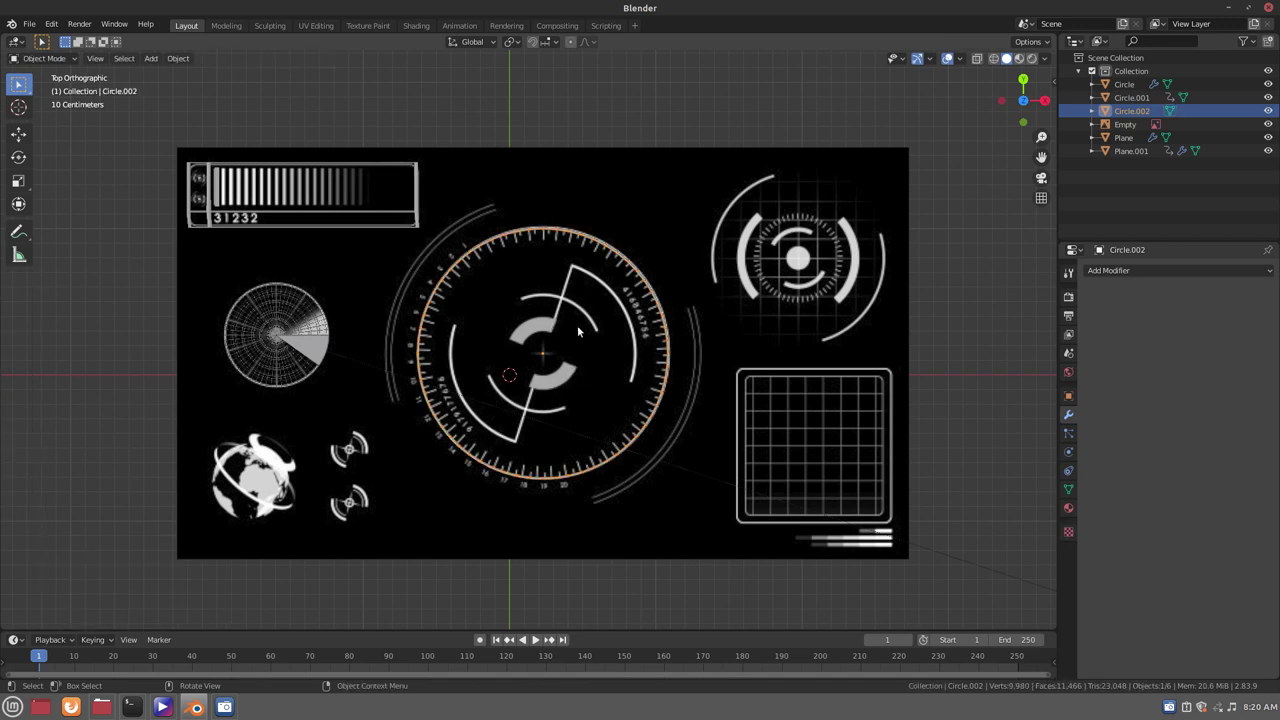
Snap the 3D cursor to the ring's centre on the main dial
scroll(570, 349, up, 1)
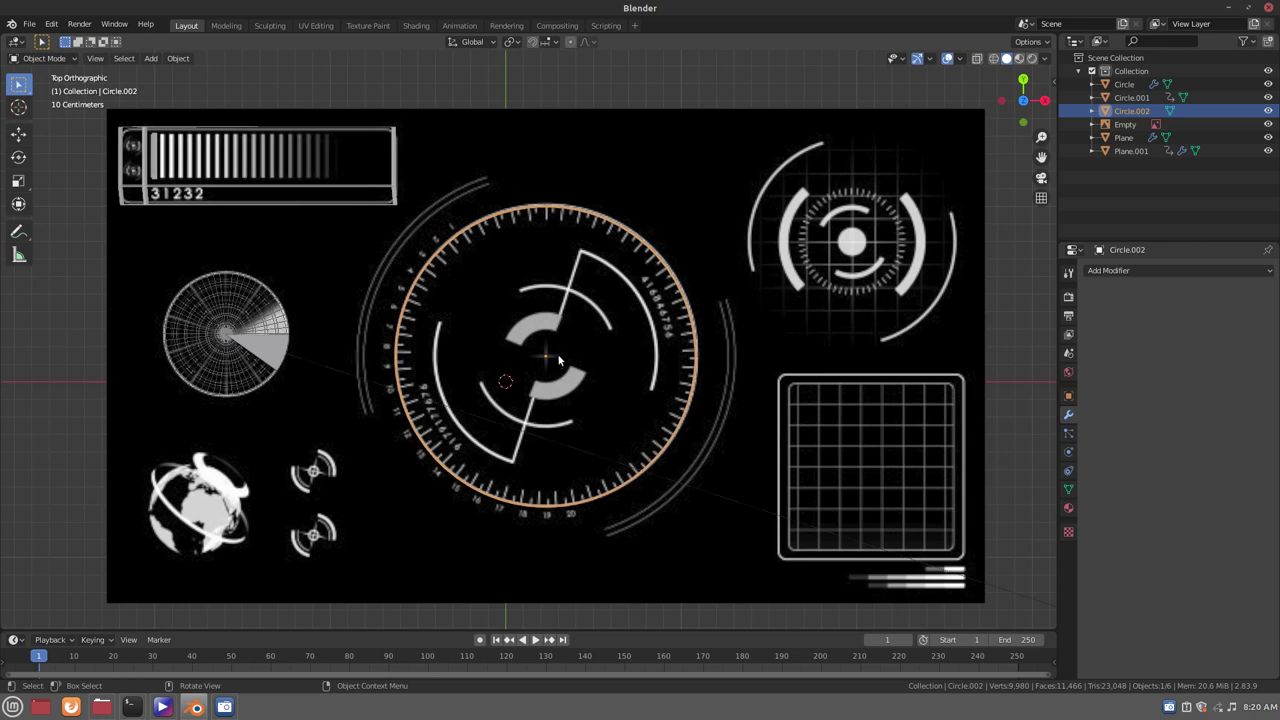
right_click(549, 211)
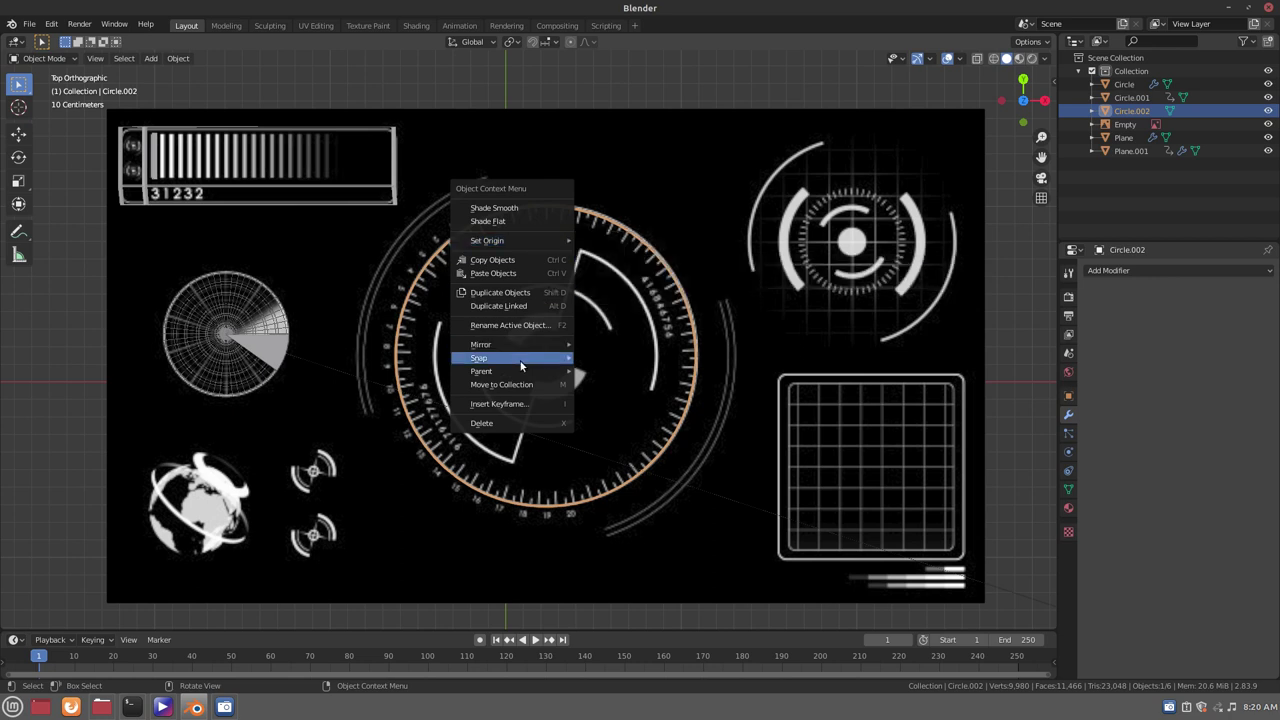
mouse_move(510, 357)
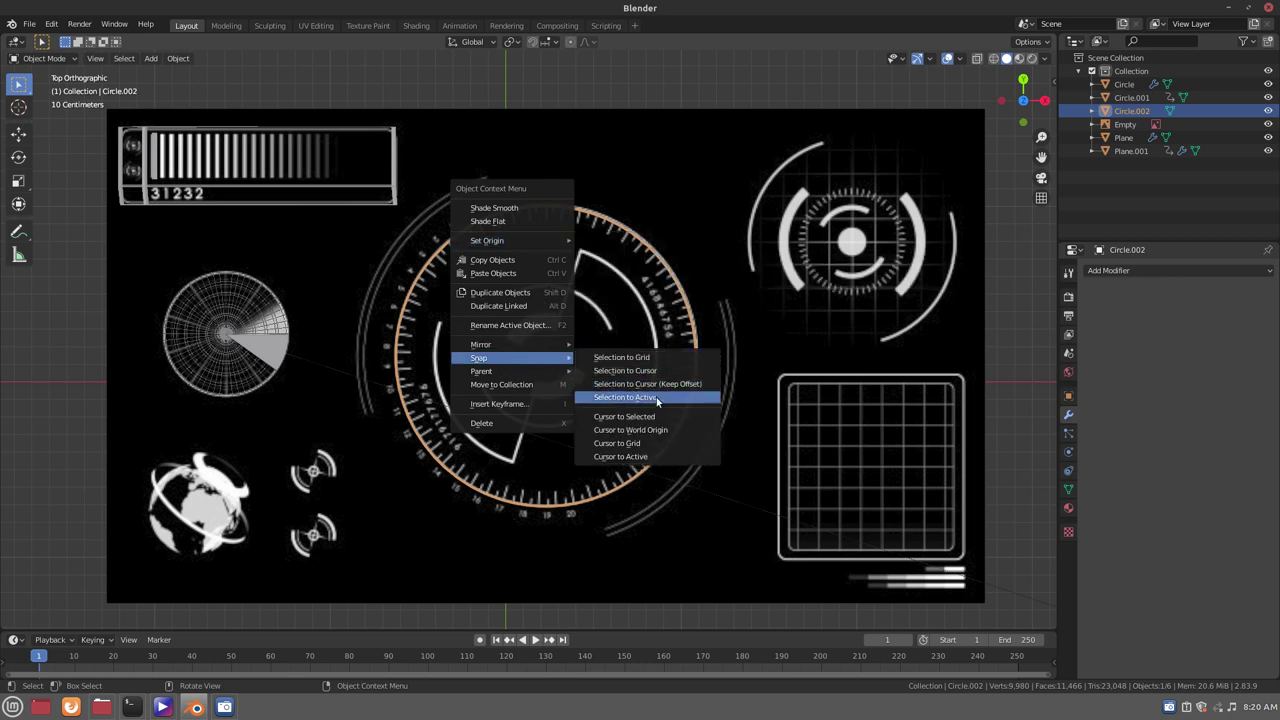
click(660, 421)
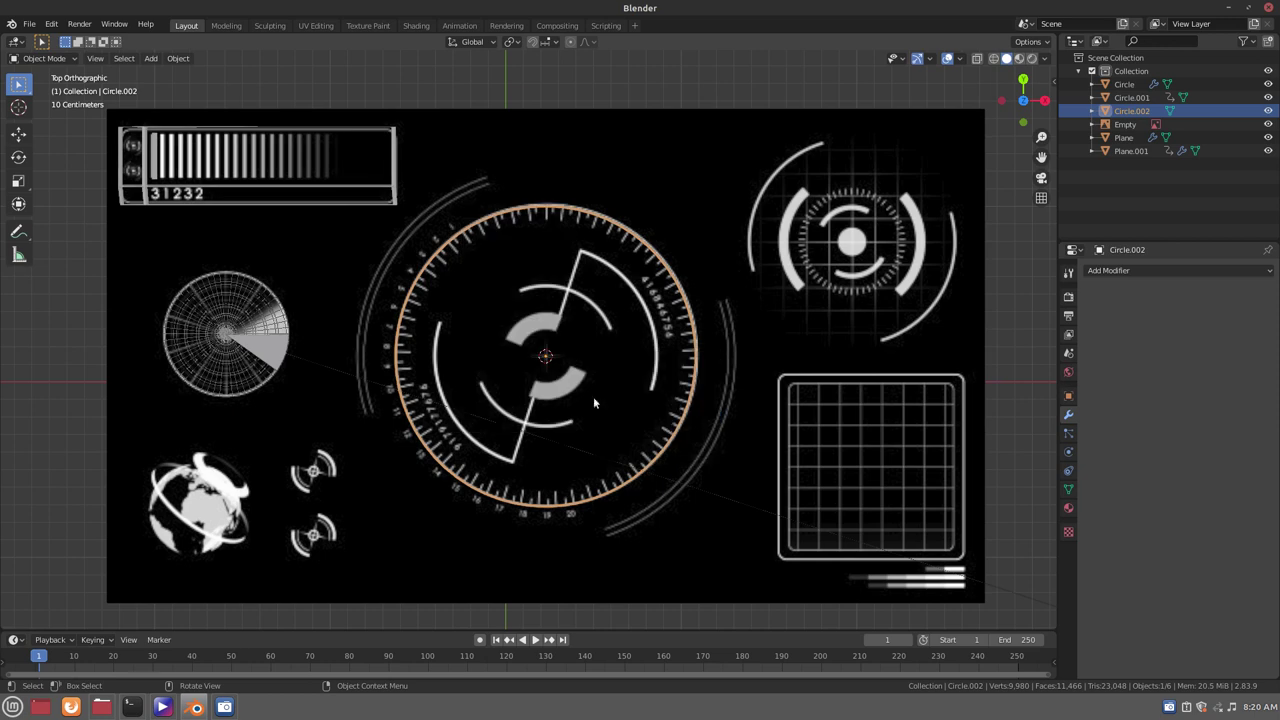
Add a Bezier circle at the dial's centre and scale it to 0.854 onto the tick ring
key(shift+a)
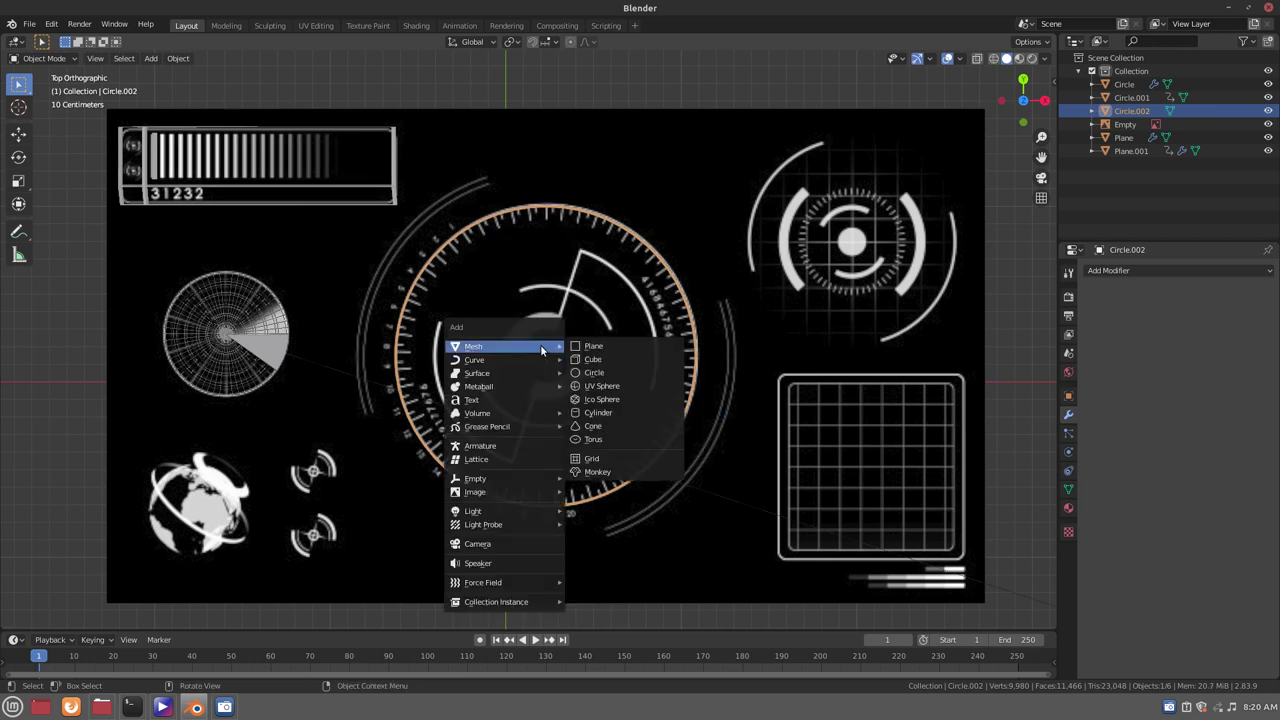
click(592, 372)
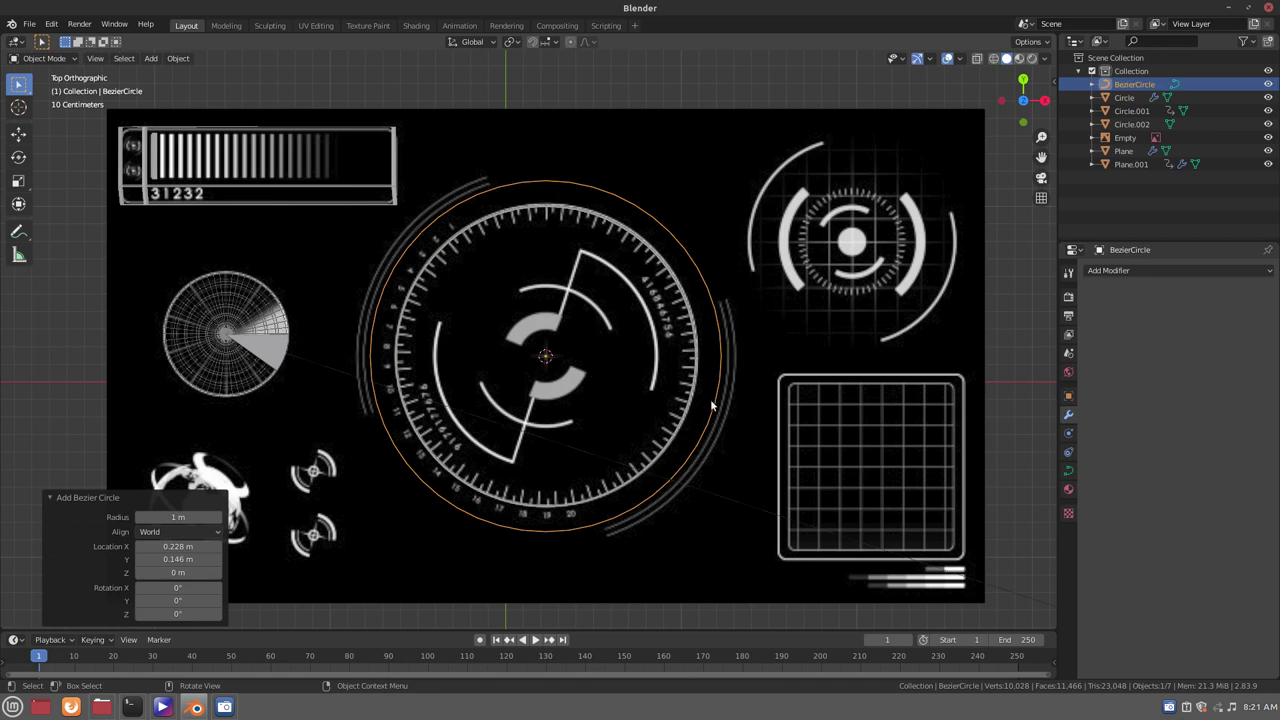
key(s)
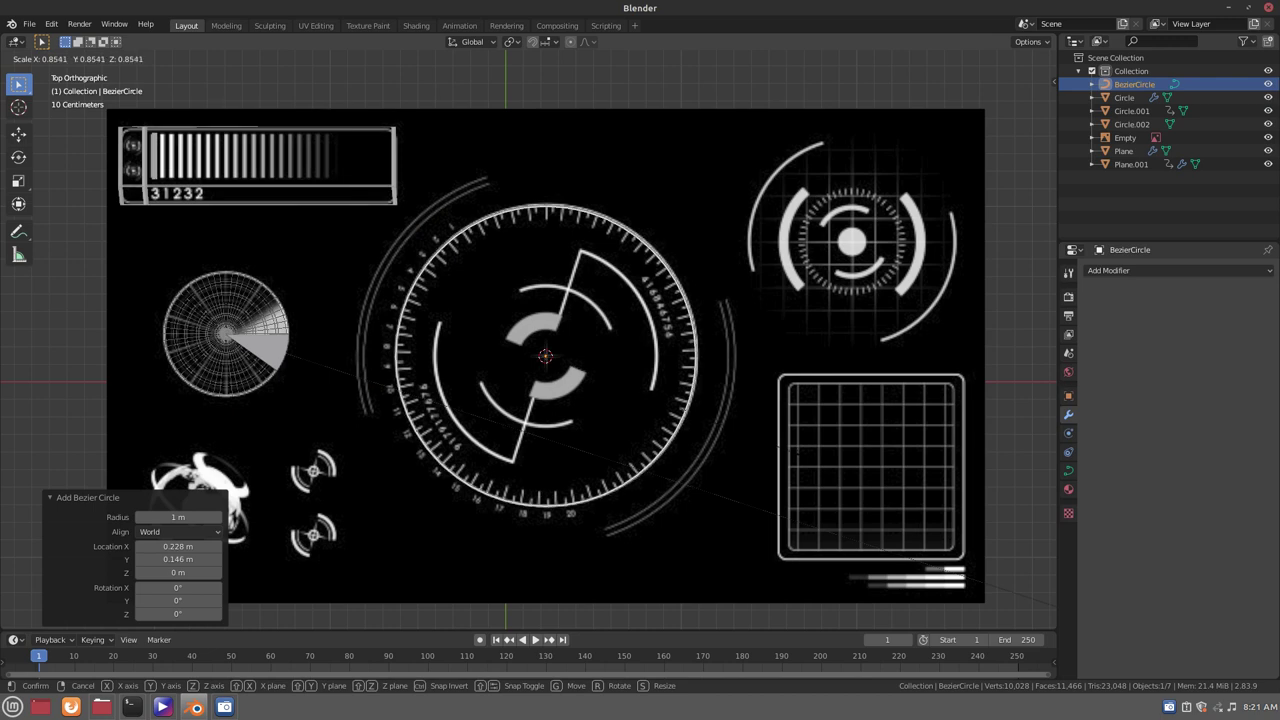
click(743, 437)
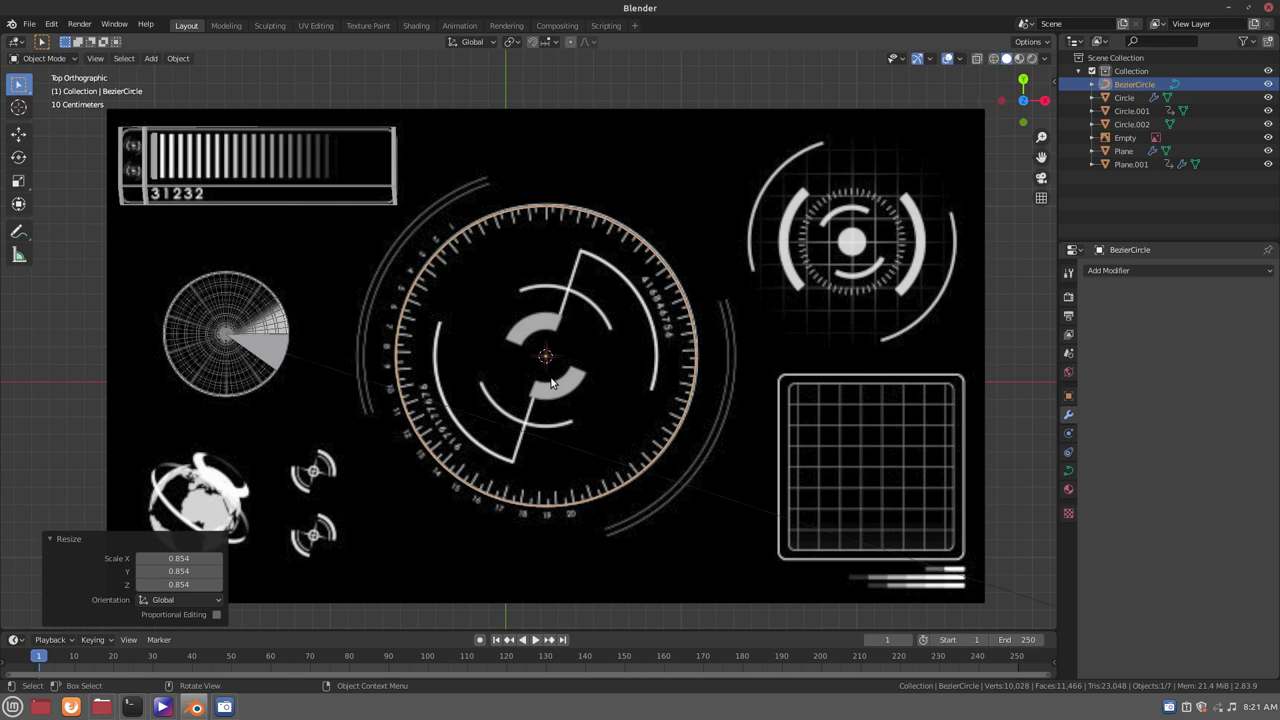
key(Tab)
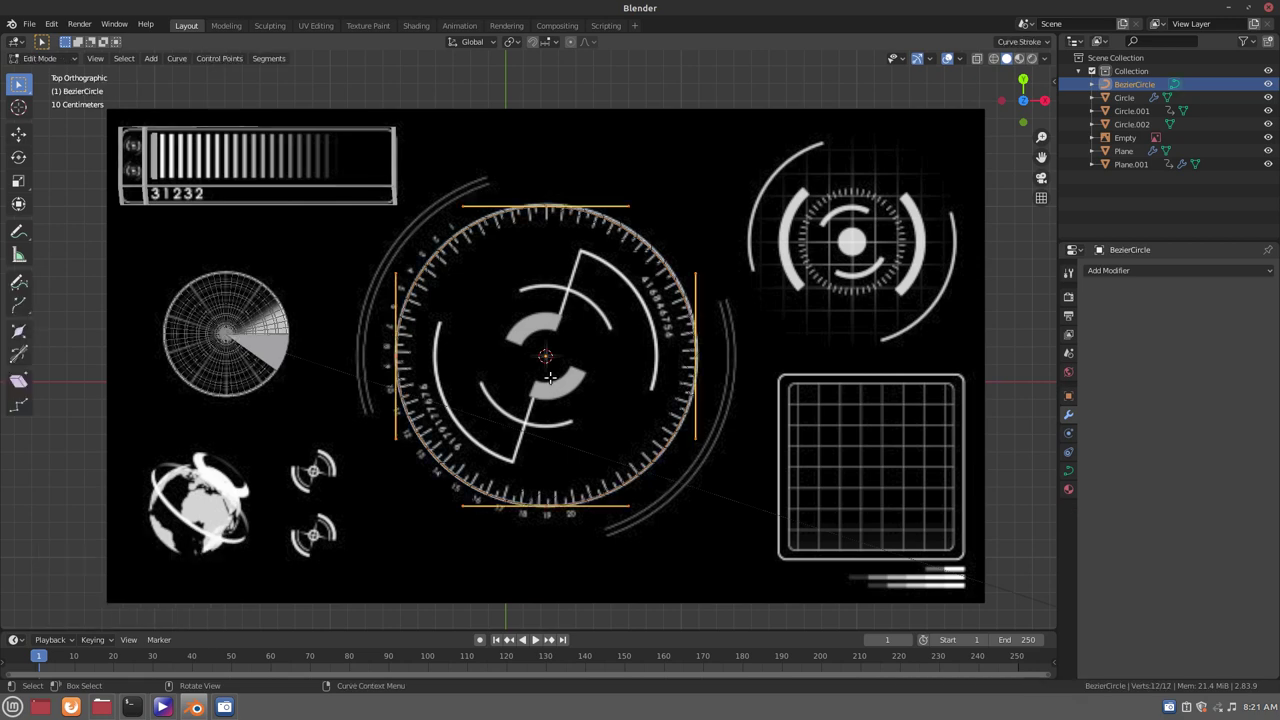
key(Tab)
key(shift+a)
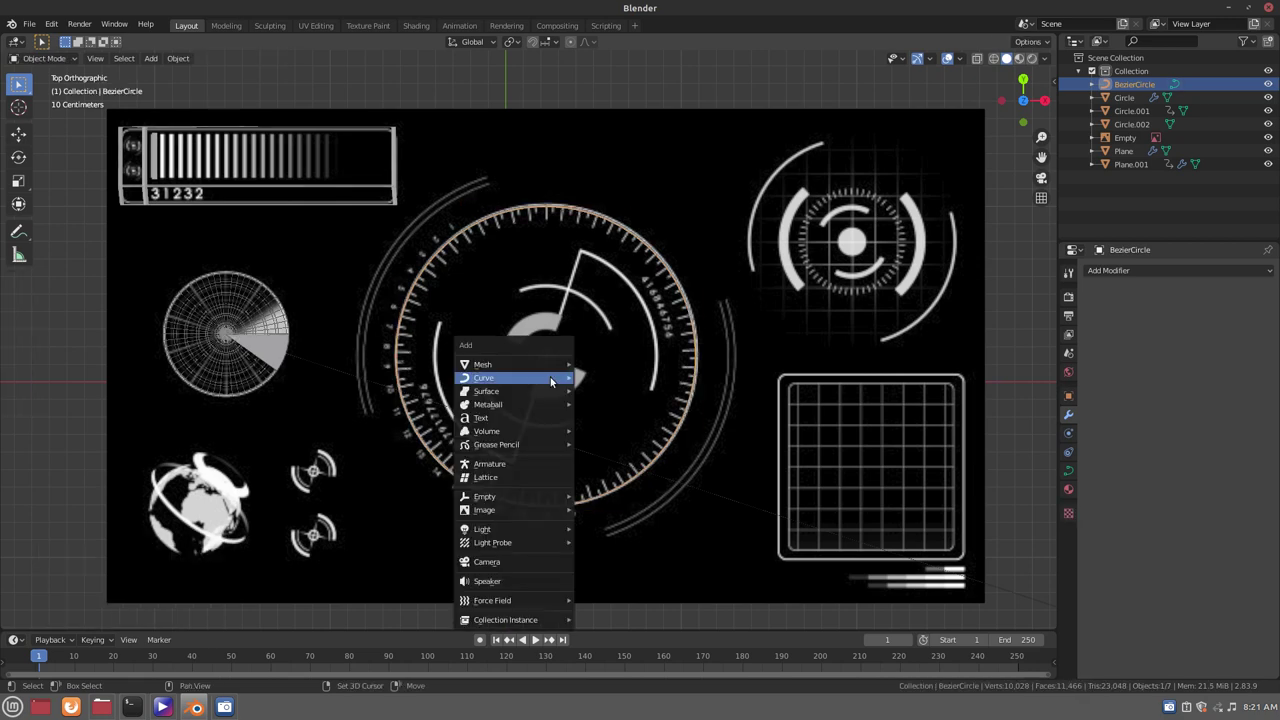
mouse_move(512, 364)
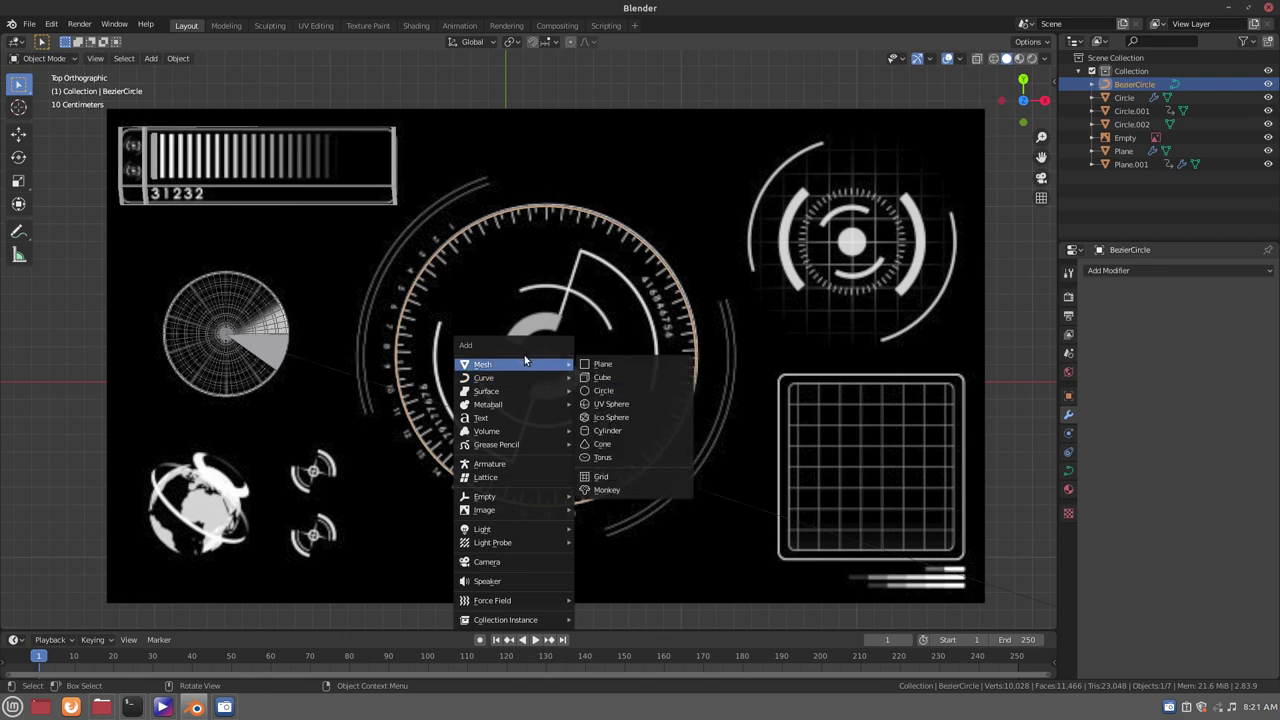
Add a plane at the dial's centre and shrink it to a small size
click(588, 364)
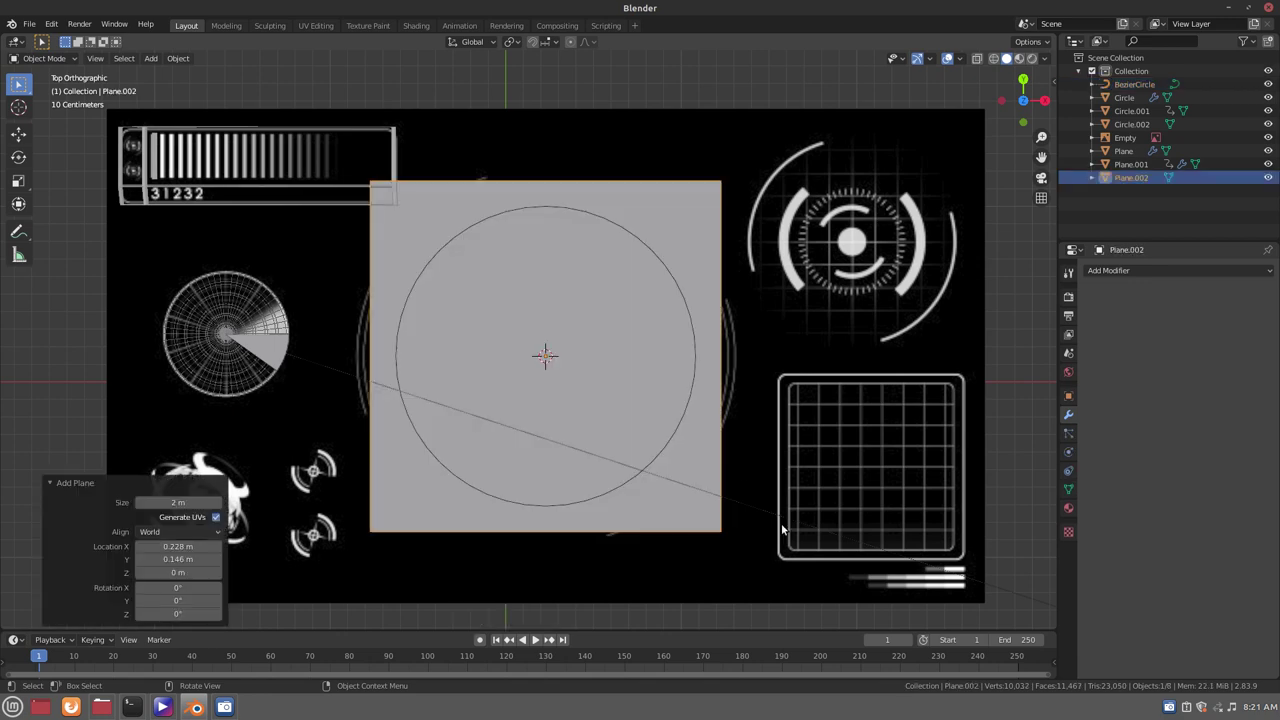
key(s)
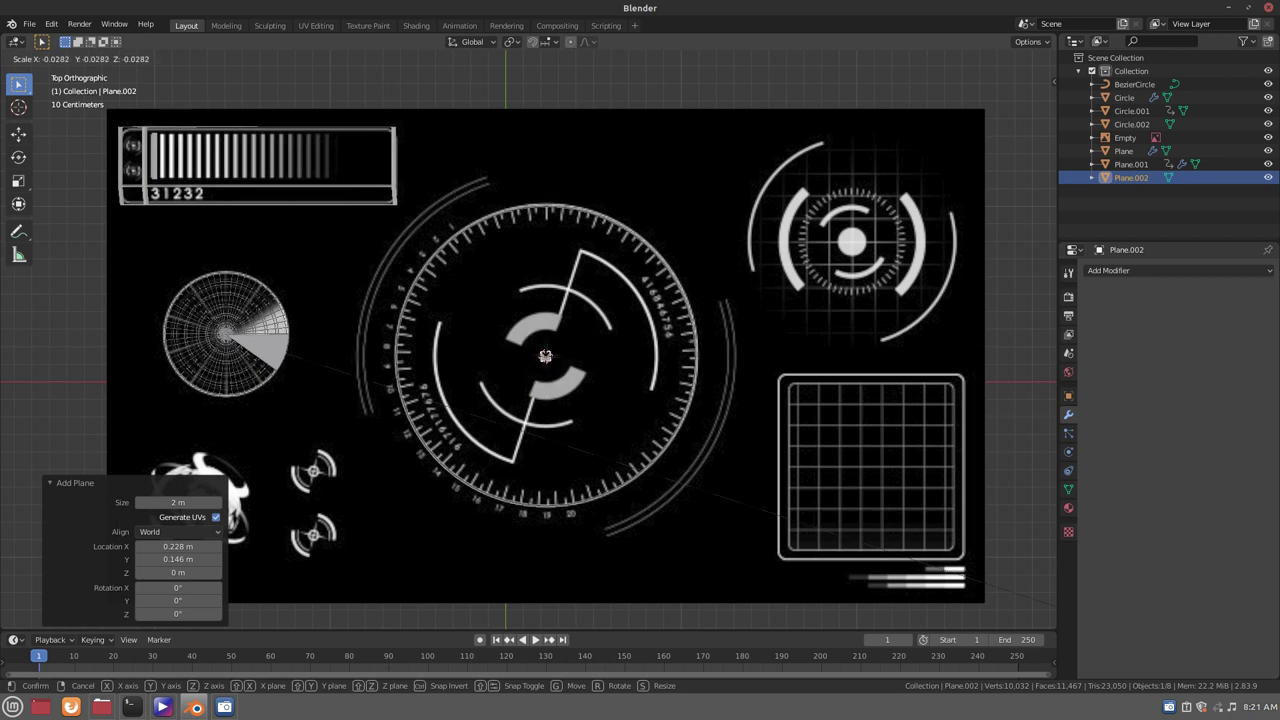
click(579, 402)
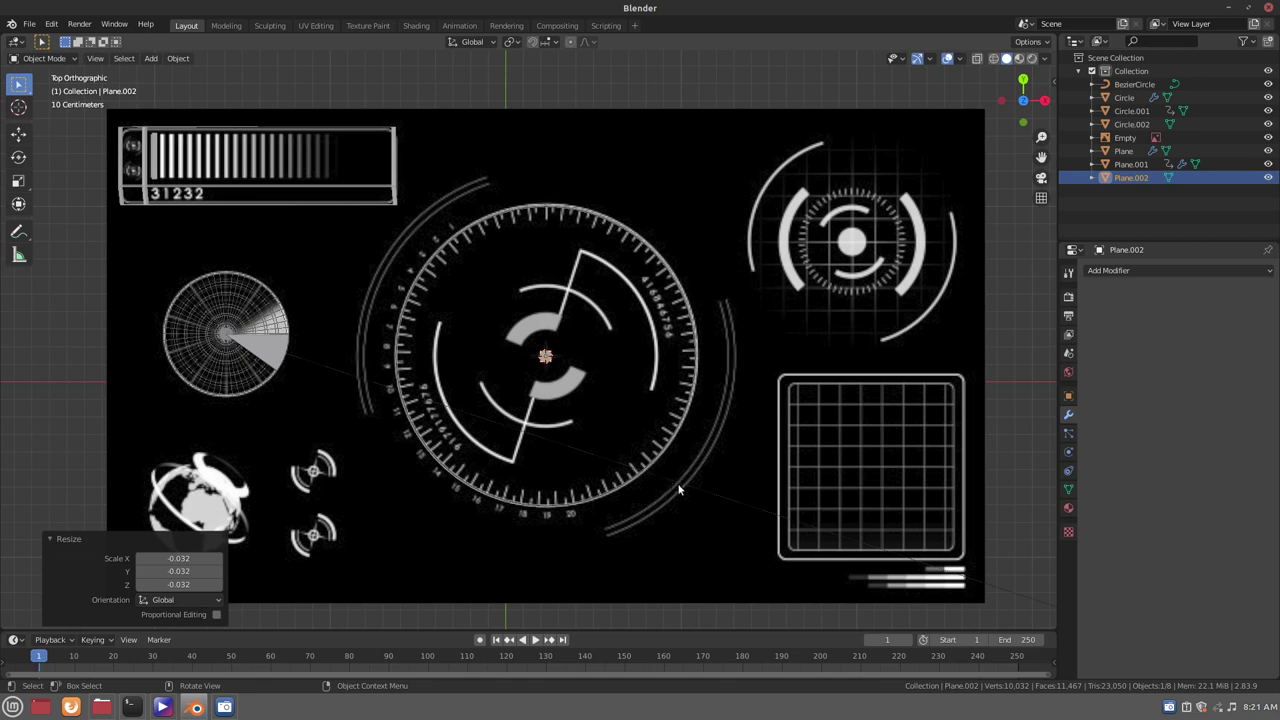
key(s)
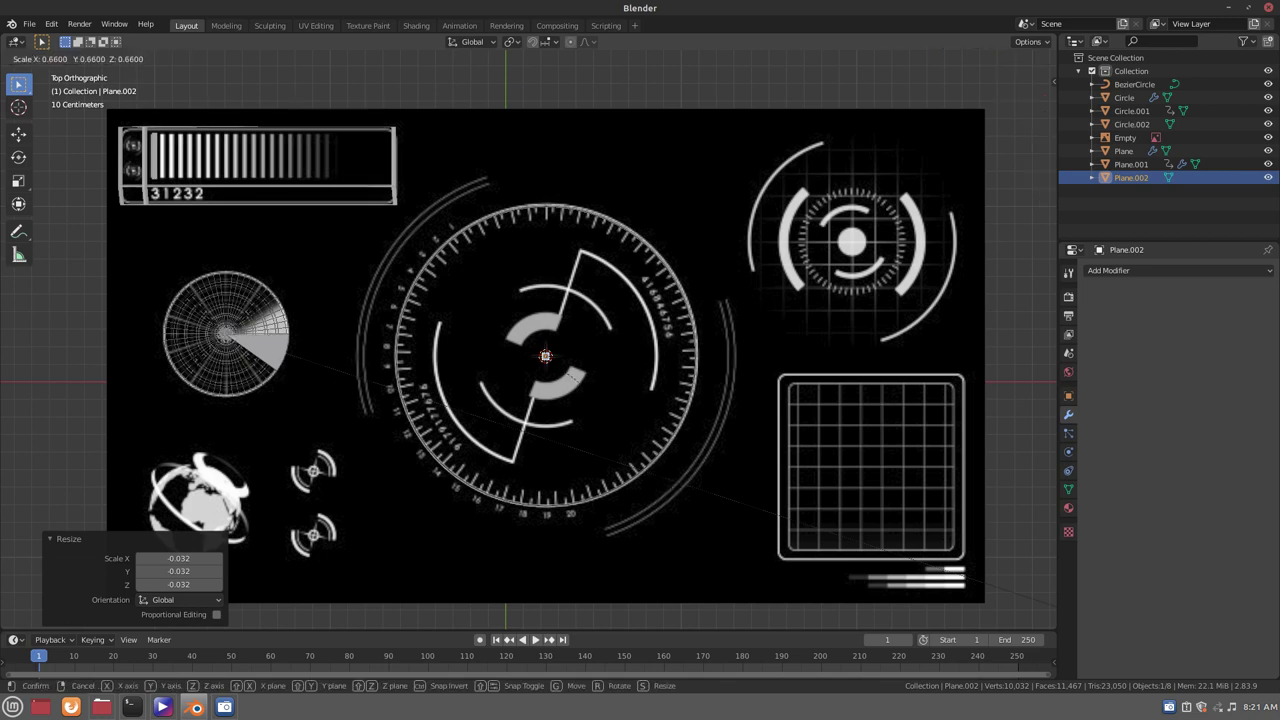
click(587, 404)
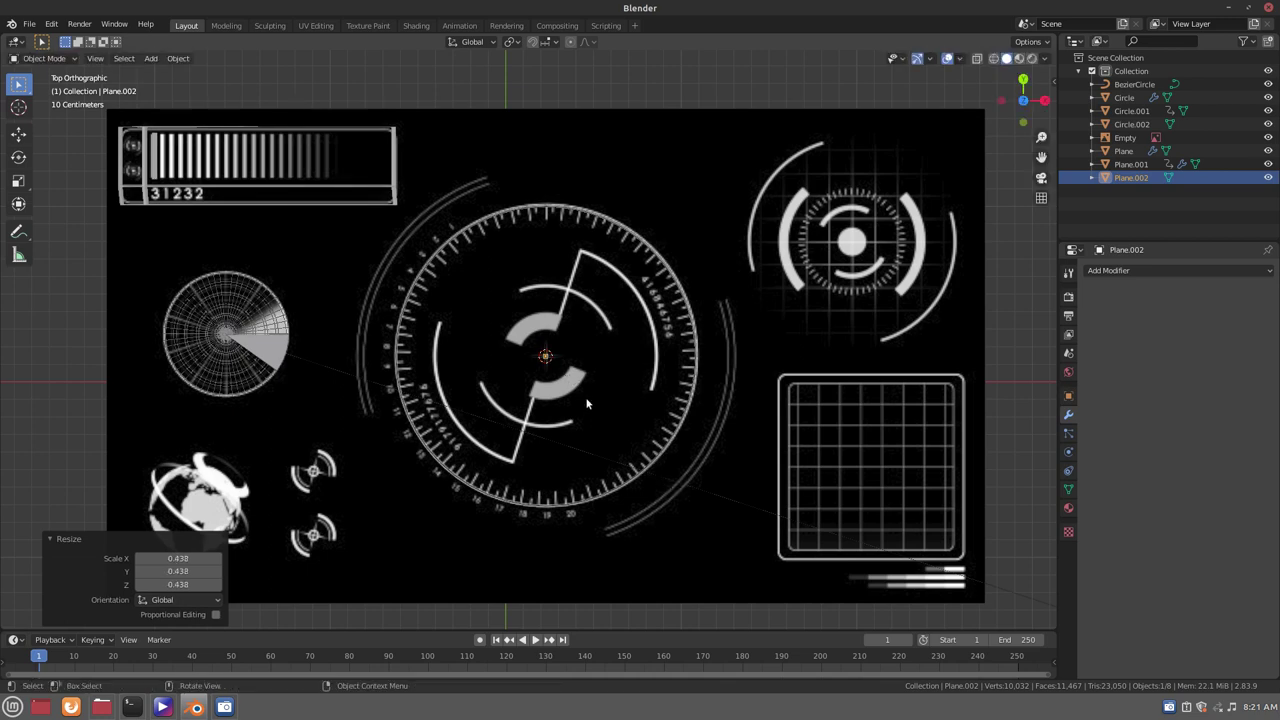
scroll(587, 404, up, 4)
key(Tab)
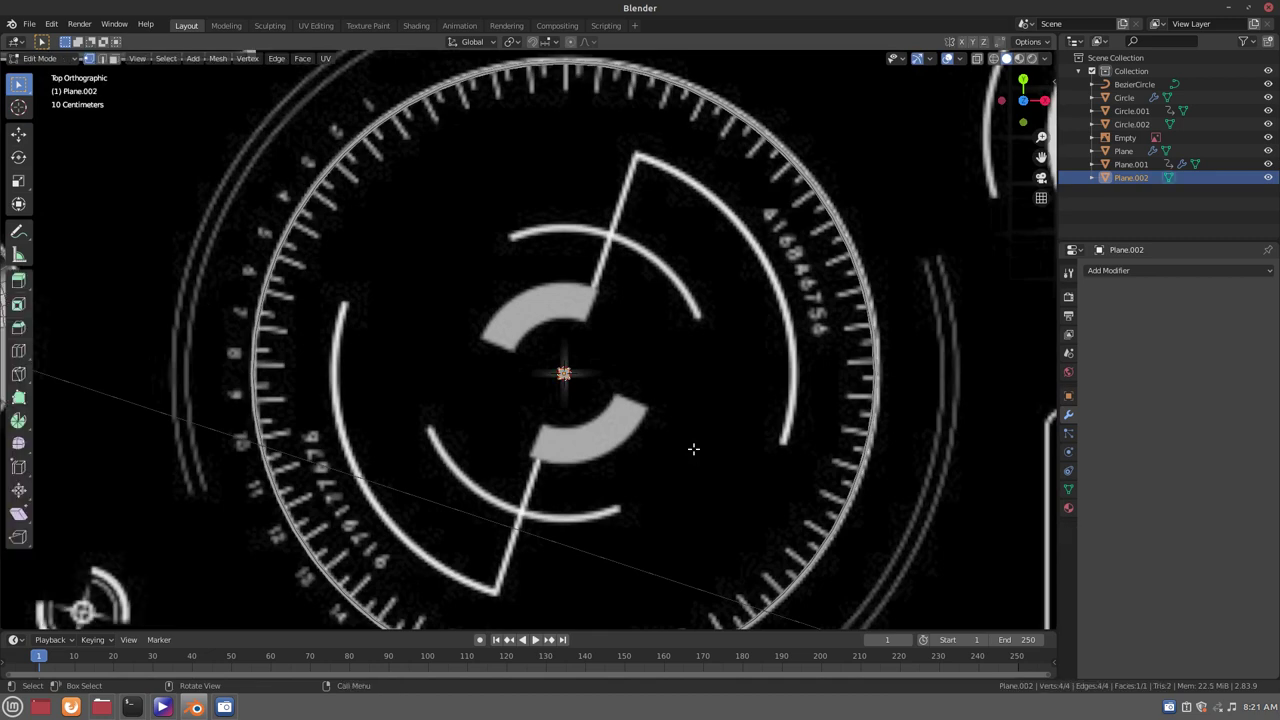
Stretch the plane along Y into a tall thin bar snapped to the 3D cursor
key(s)
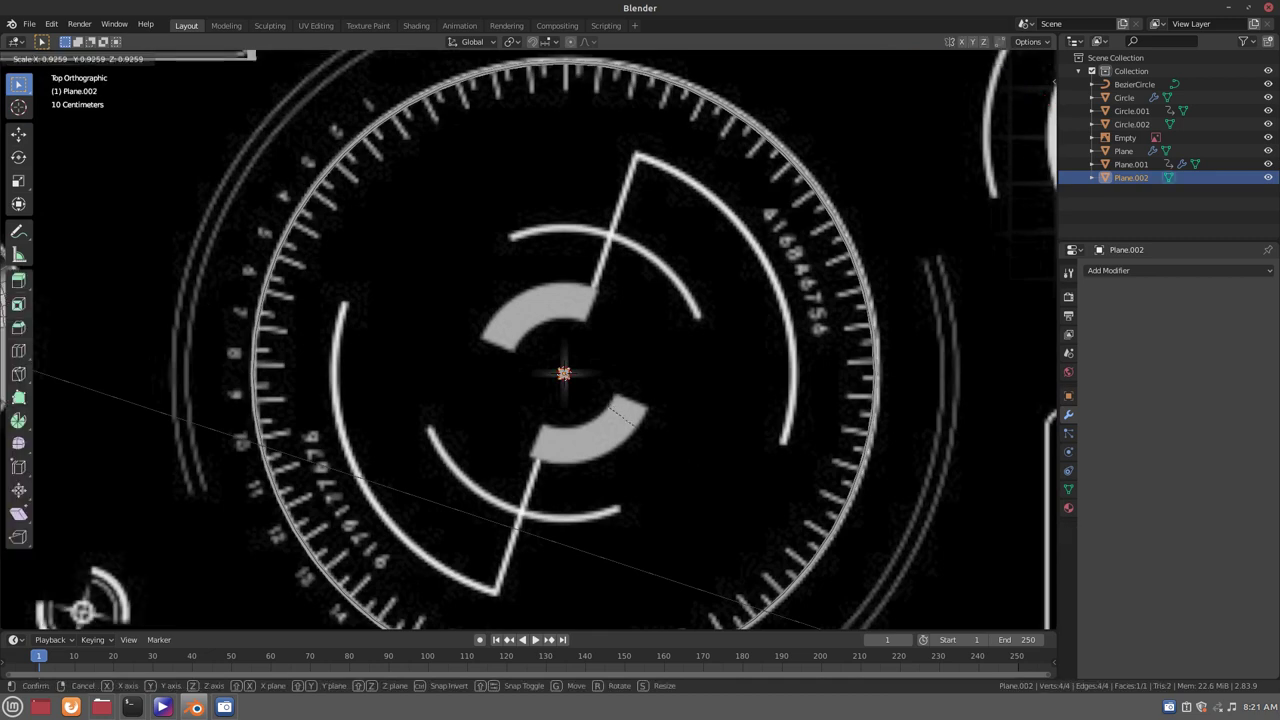
key(y)
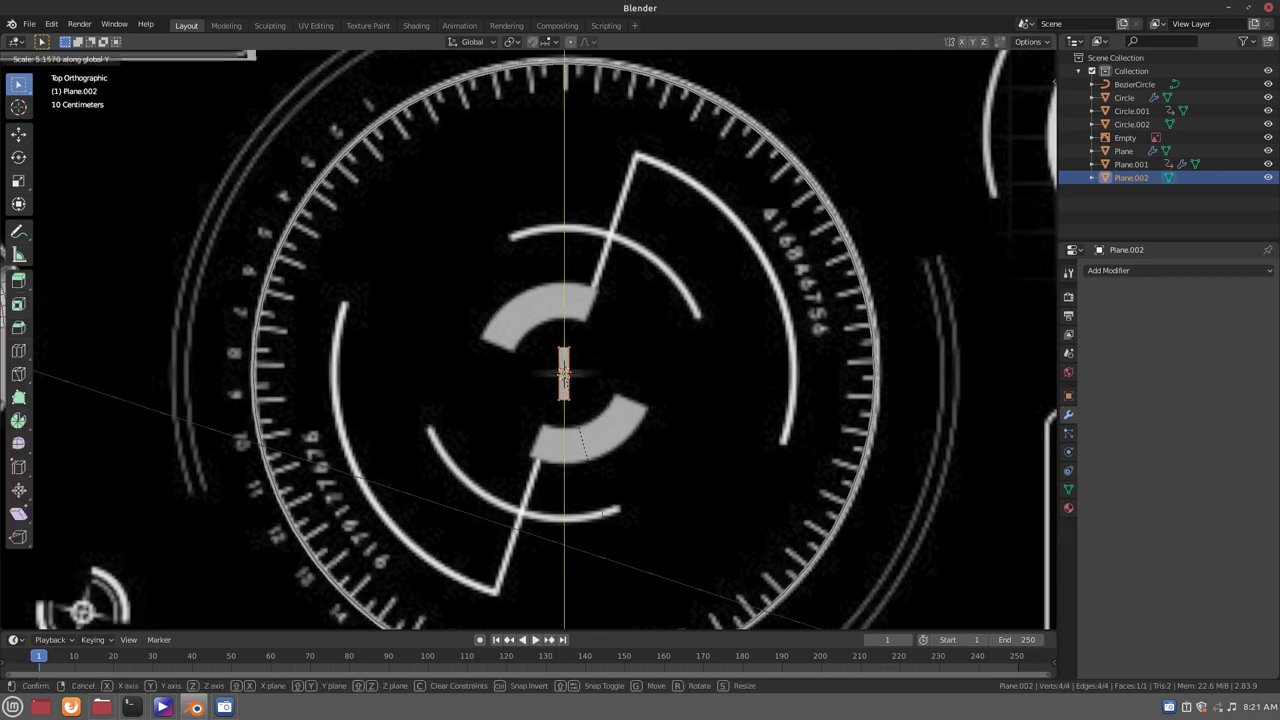
key(Return)
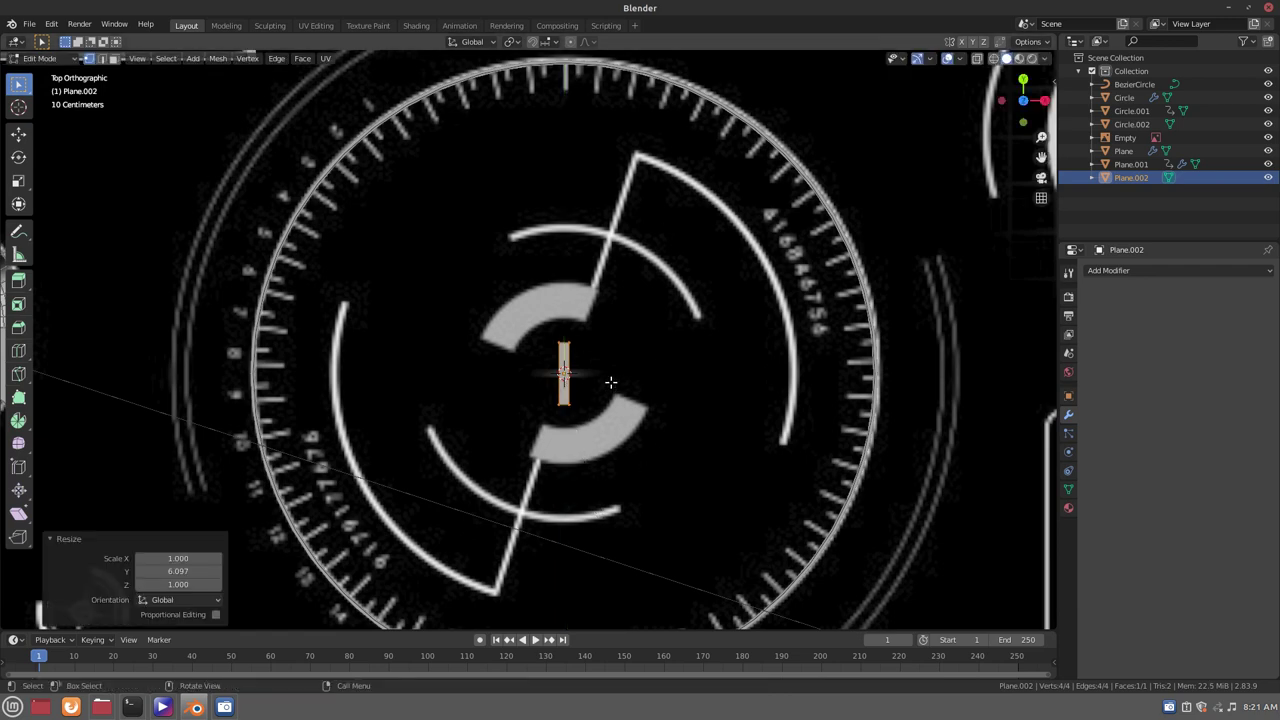
key(shift+s)
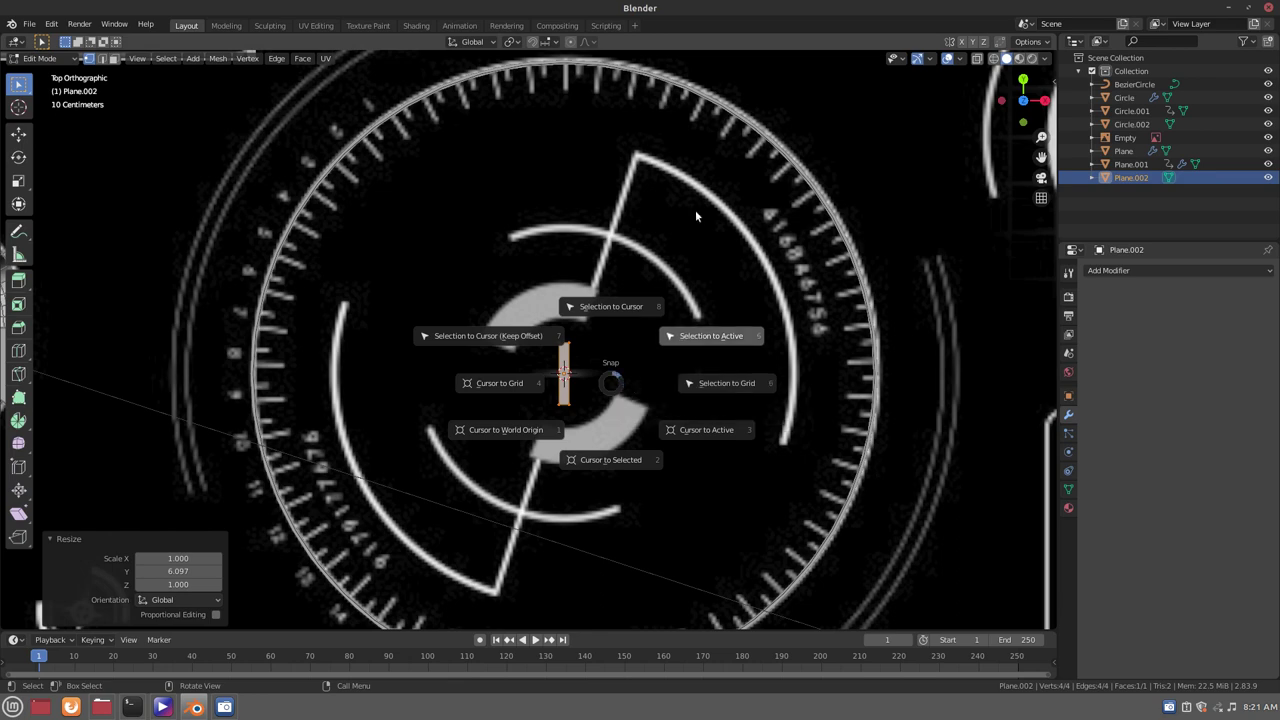
click(665, 192)
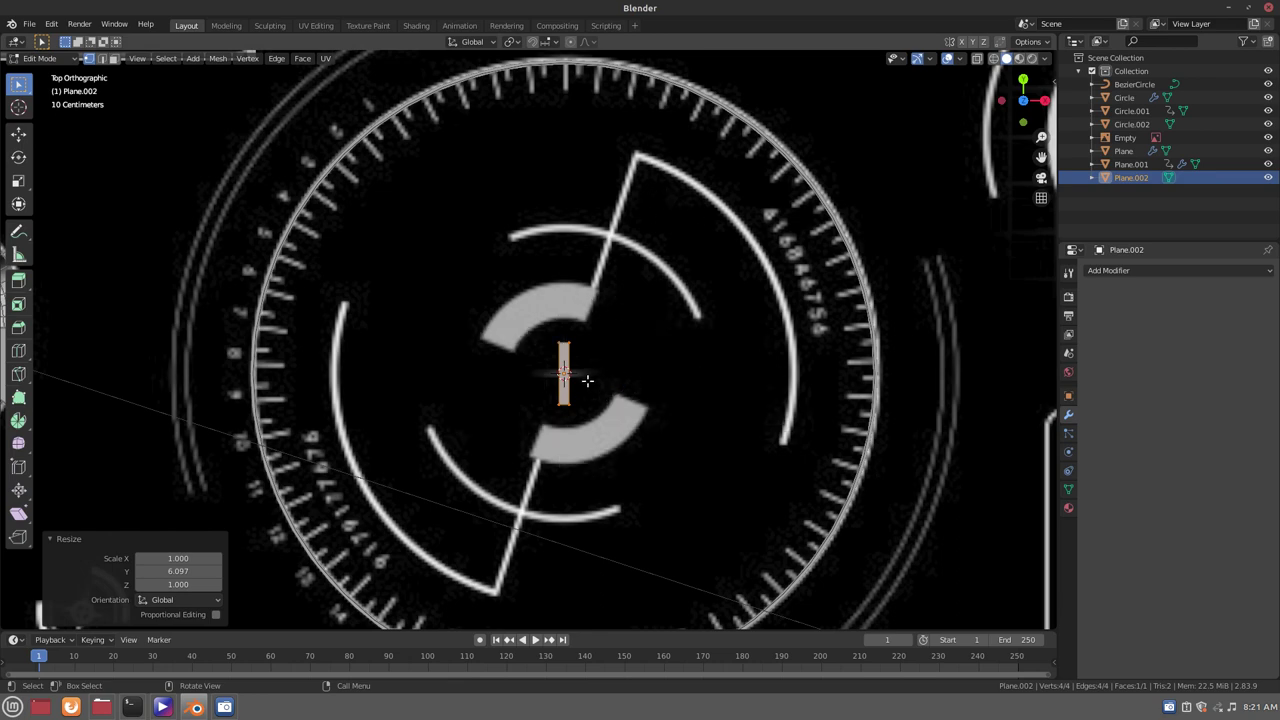
Duplicate the bar just to its right, shortening and shifting the copy along Y
key(shift+d)
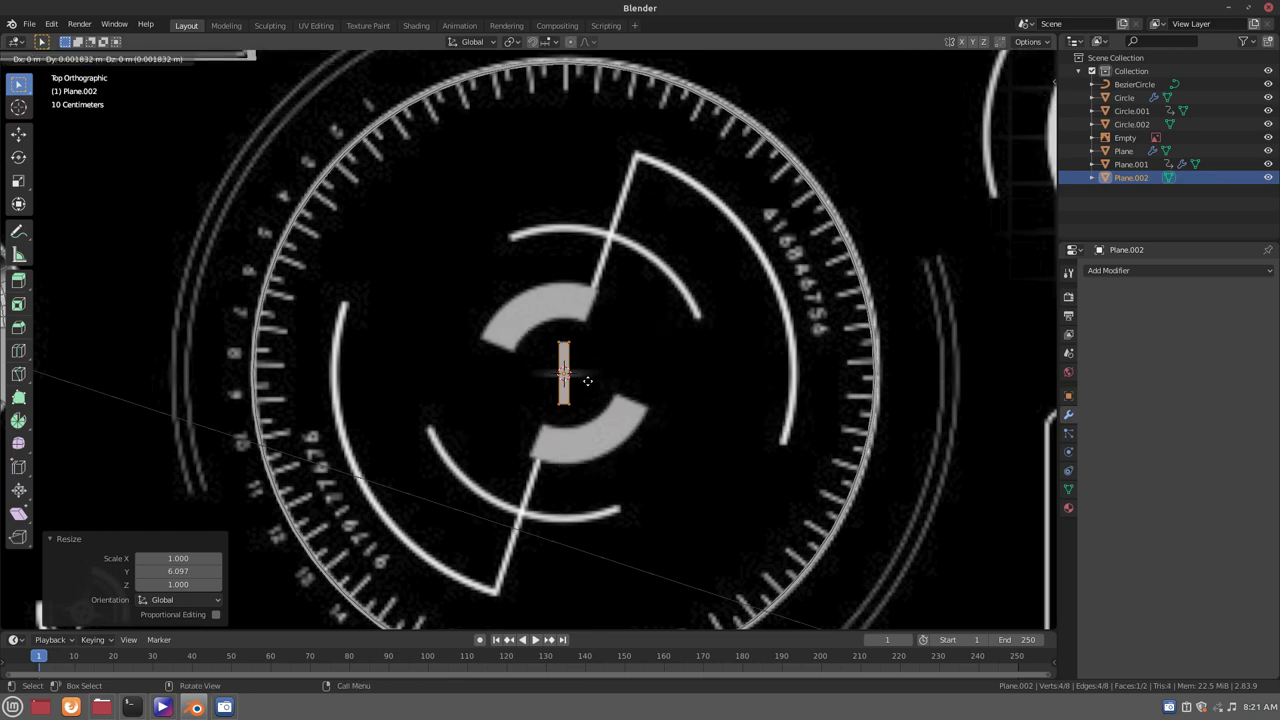
key(x)
click(606, 380)
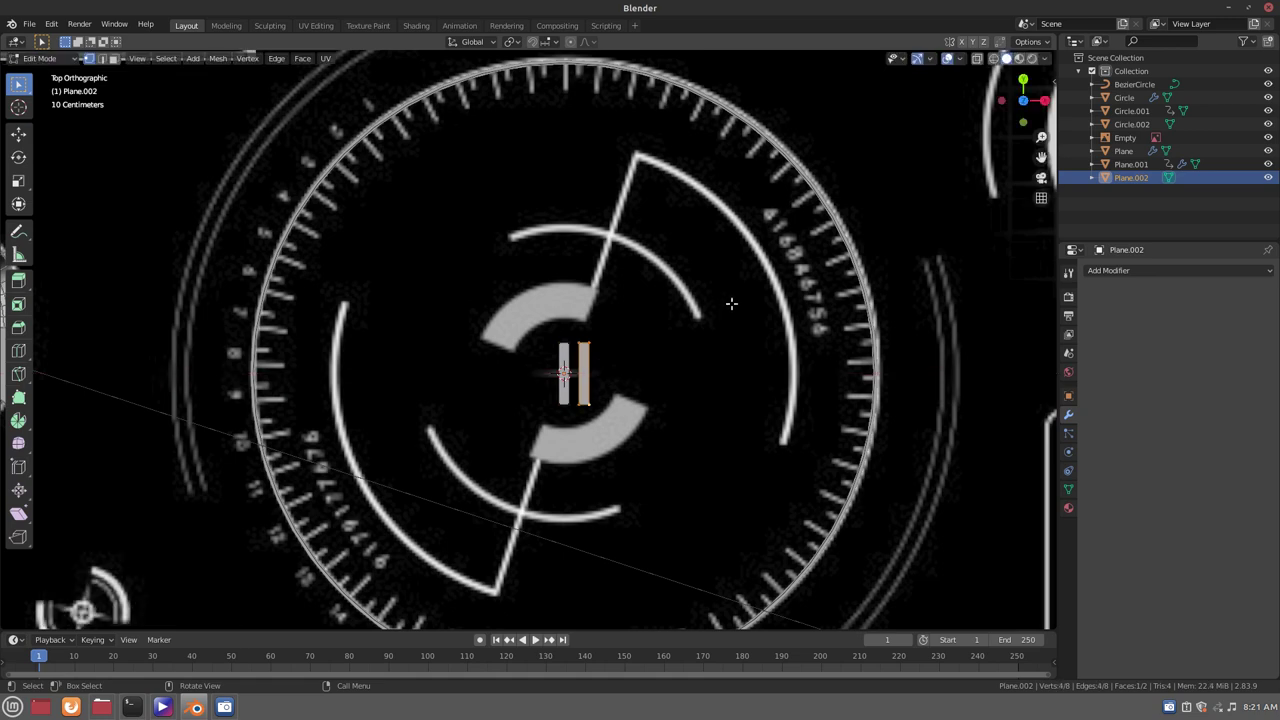
key(s)
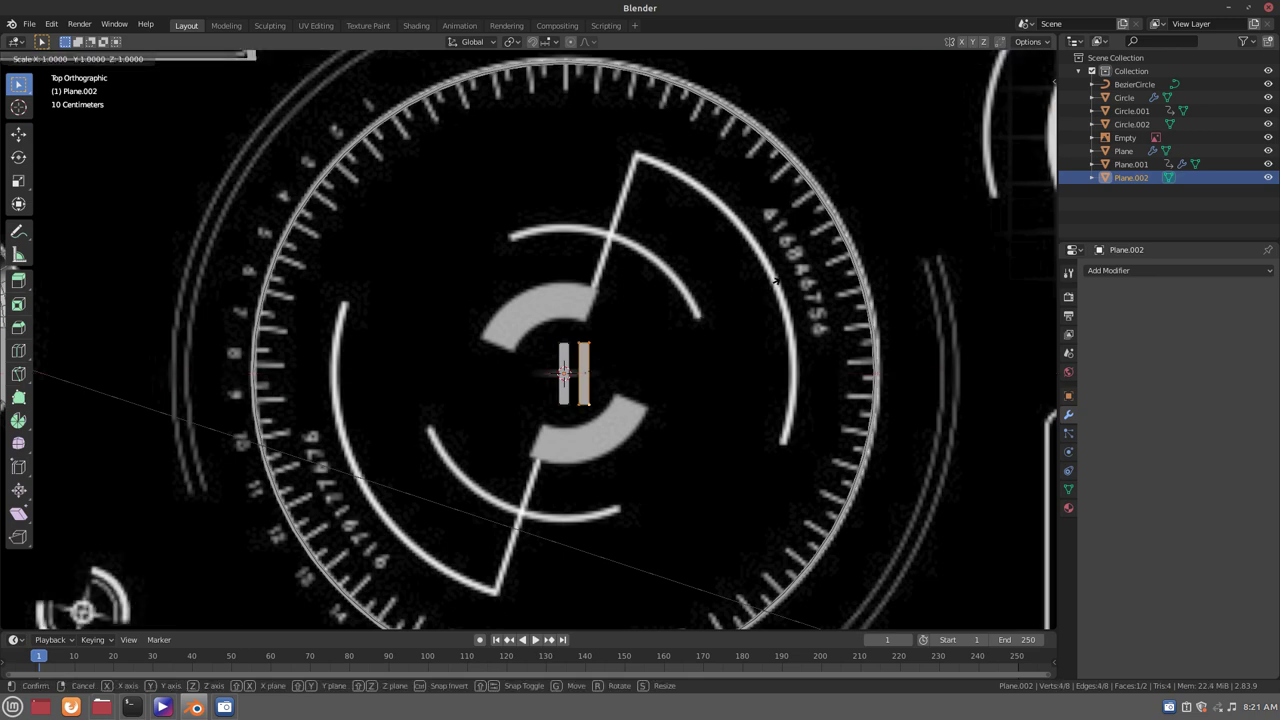
key(y)
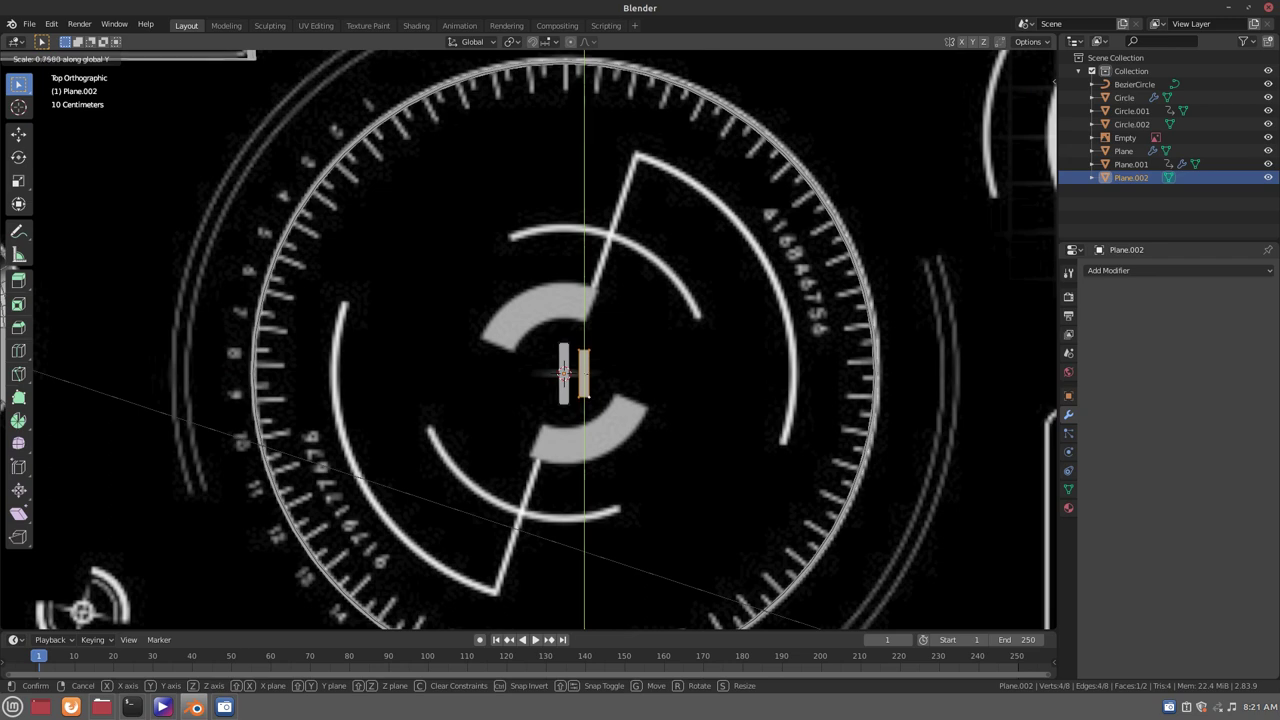
click(734, 410)
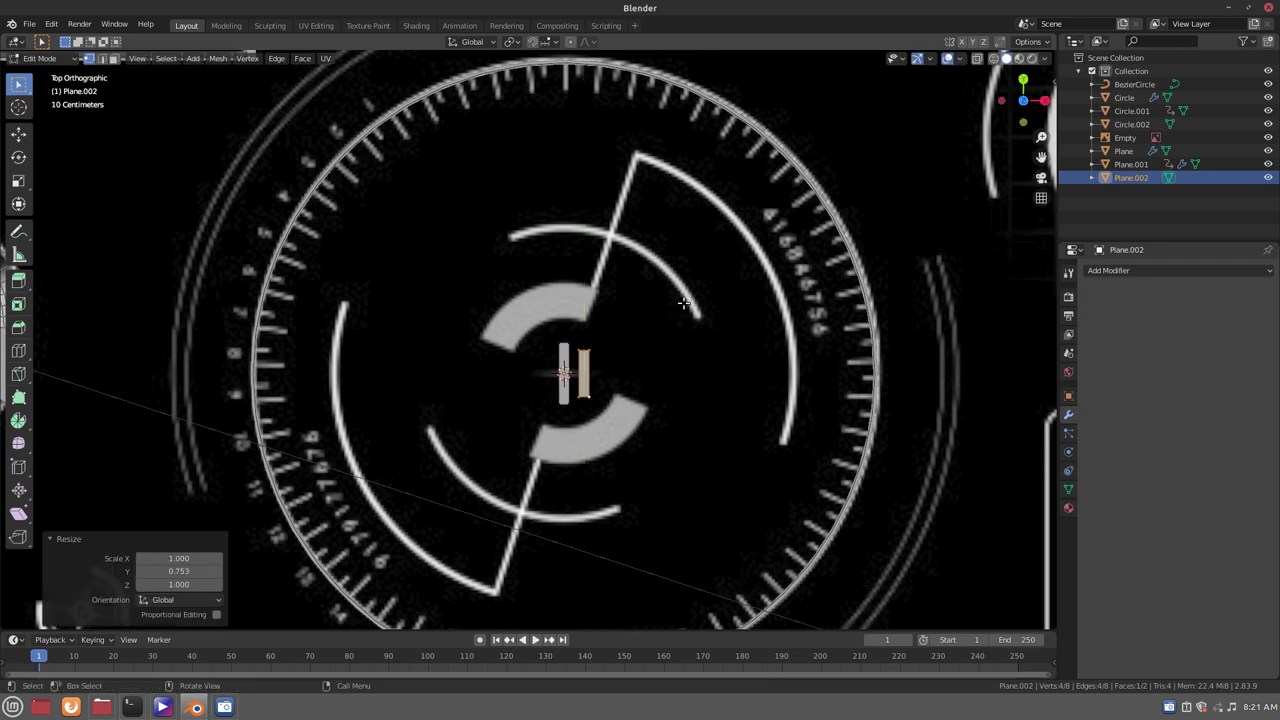
key(g)
key(y)
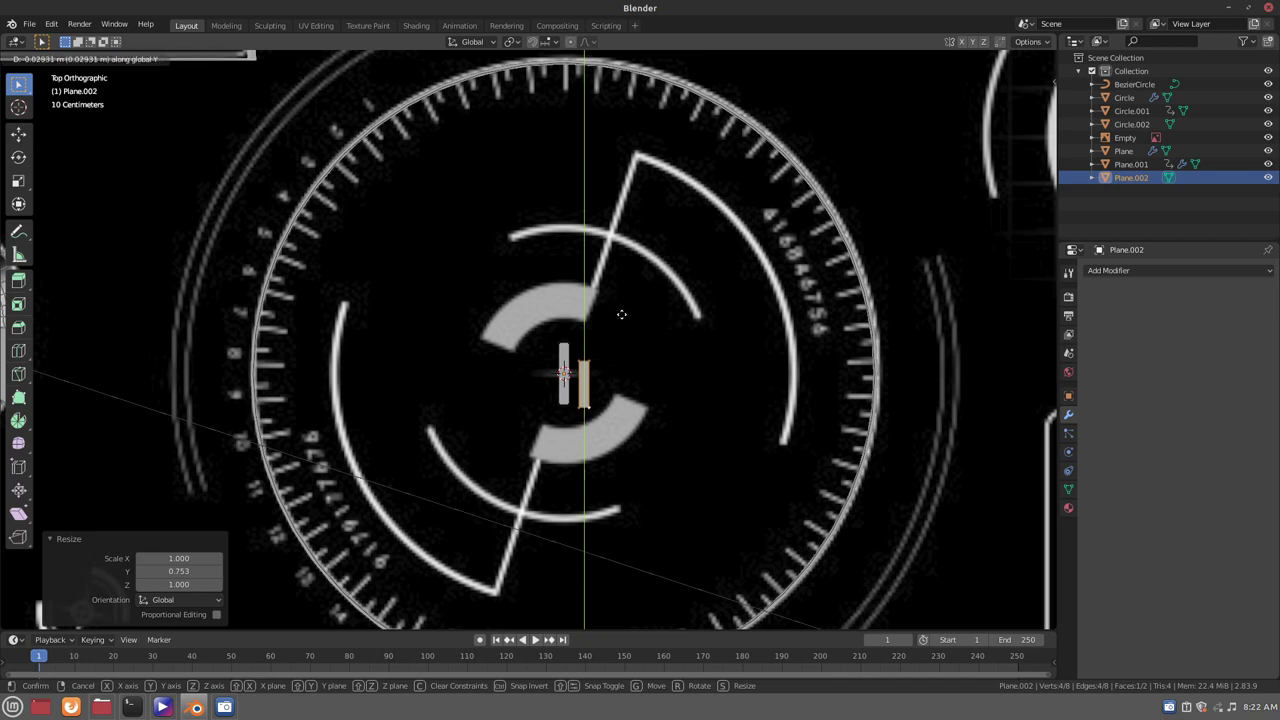
click(621, 310)
Lower the copied bar's top edge by moving its two top vertices along Y
key(Tab)
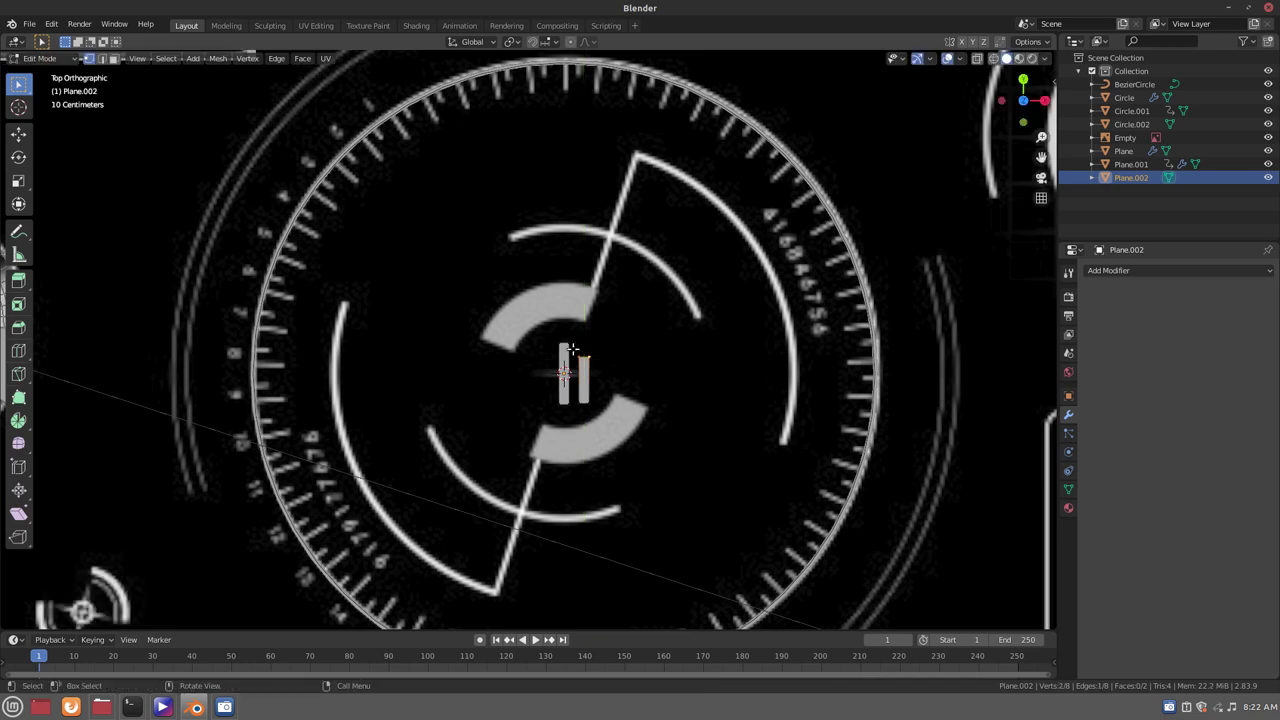
click(577, 348)
drag(596, 346, 583, 360)
key(g)
key(y)
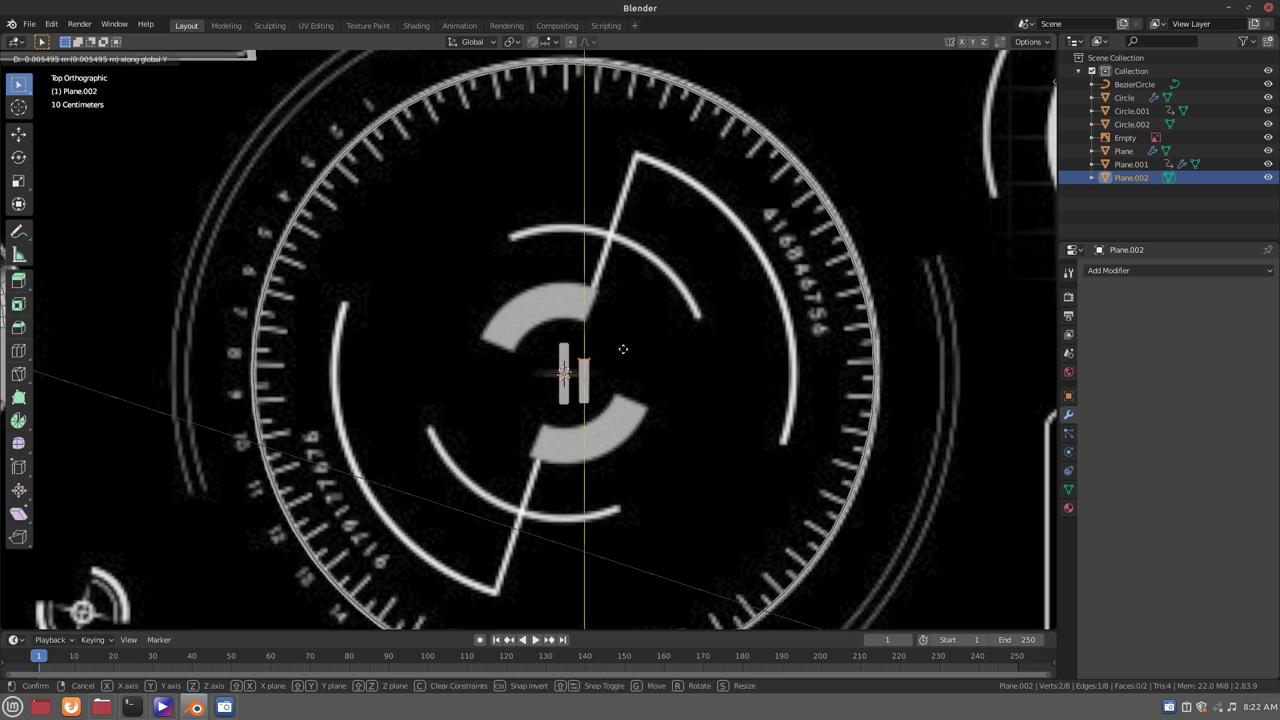
click(622, 350)
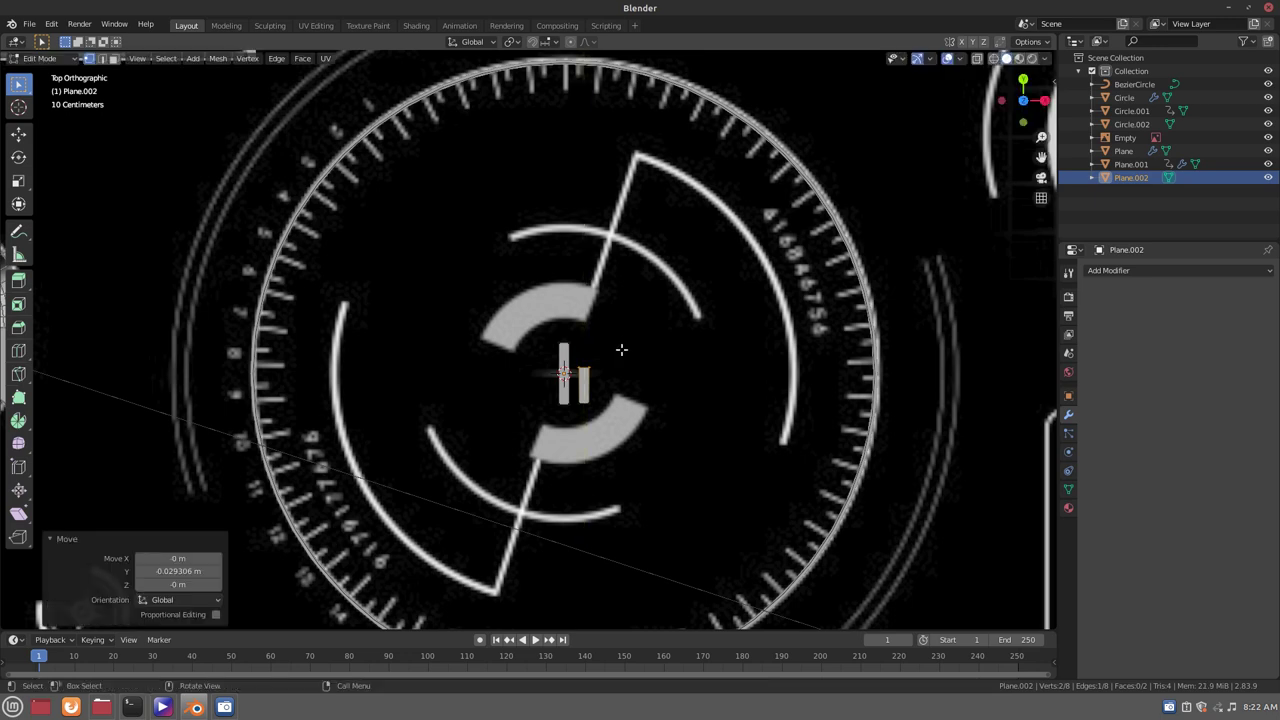
key(Tab)
scroll(621, 348, down, 2)
Rename the Plane.002 object to 02
scroll(621, 348, down, 1)
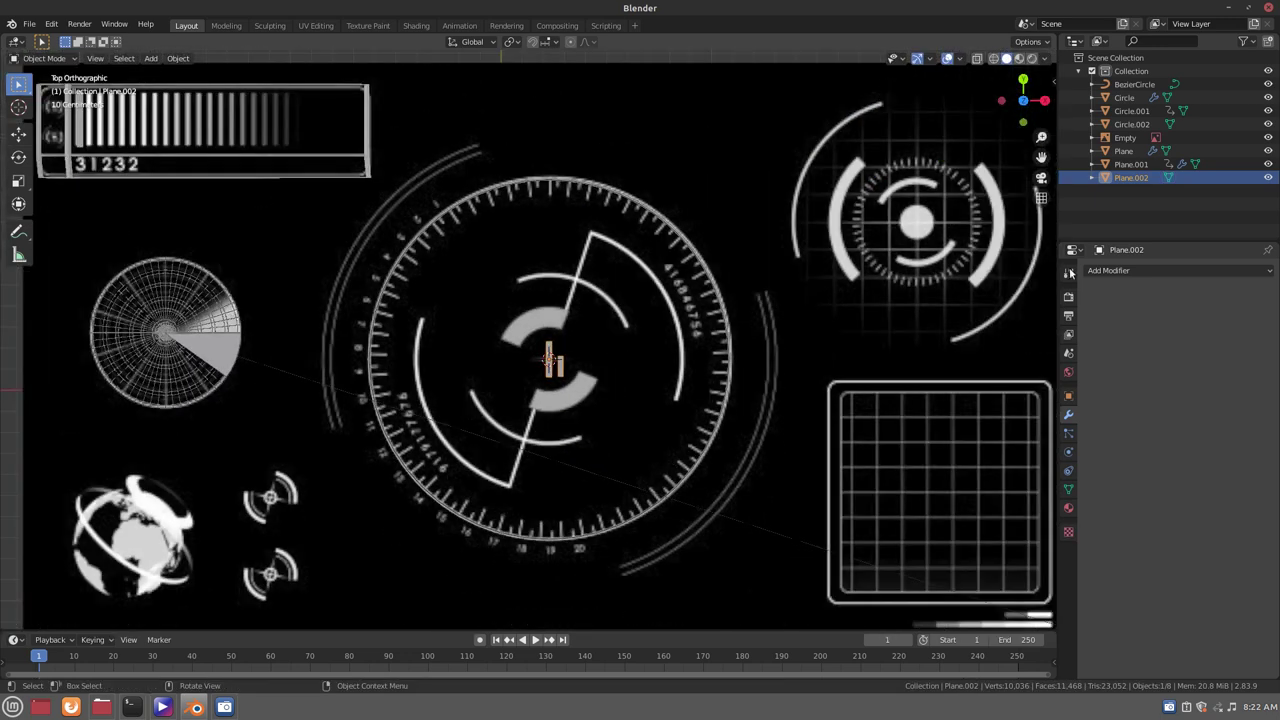
right_click(1120, 170)
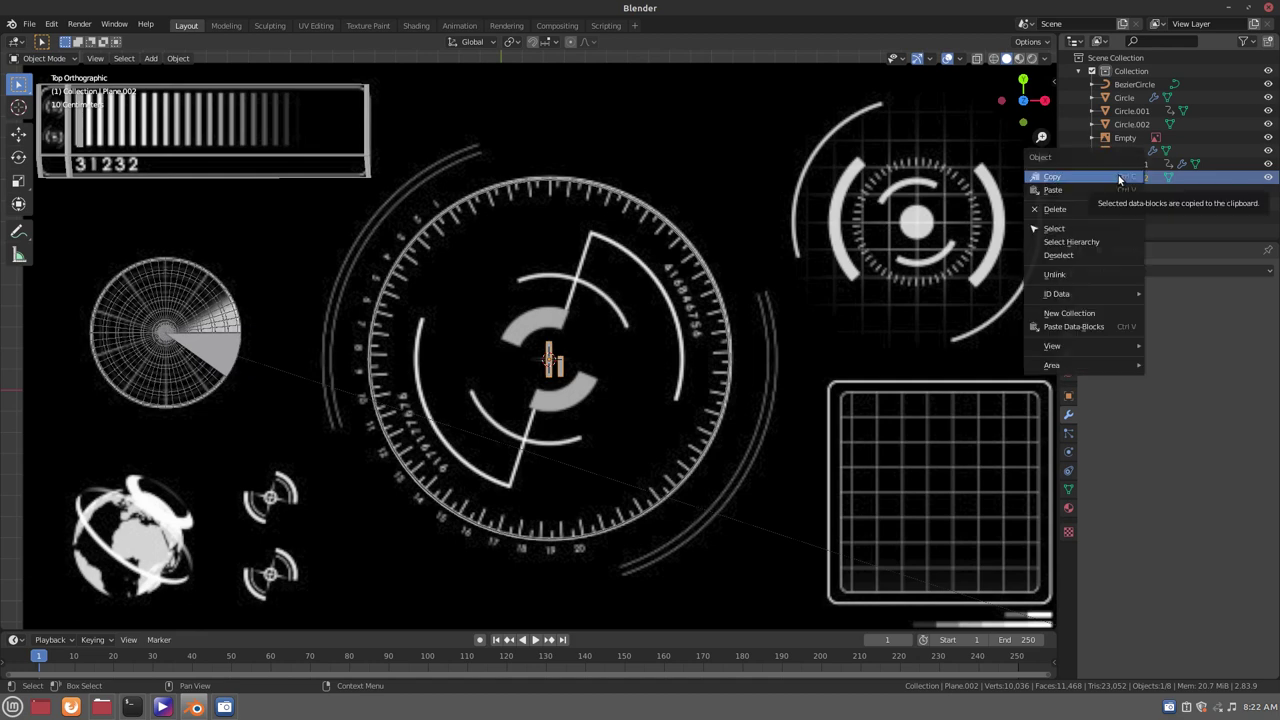
double_click(1140, 179)
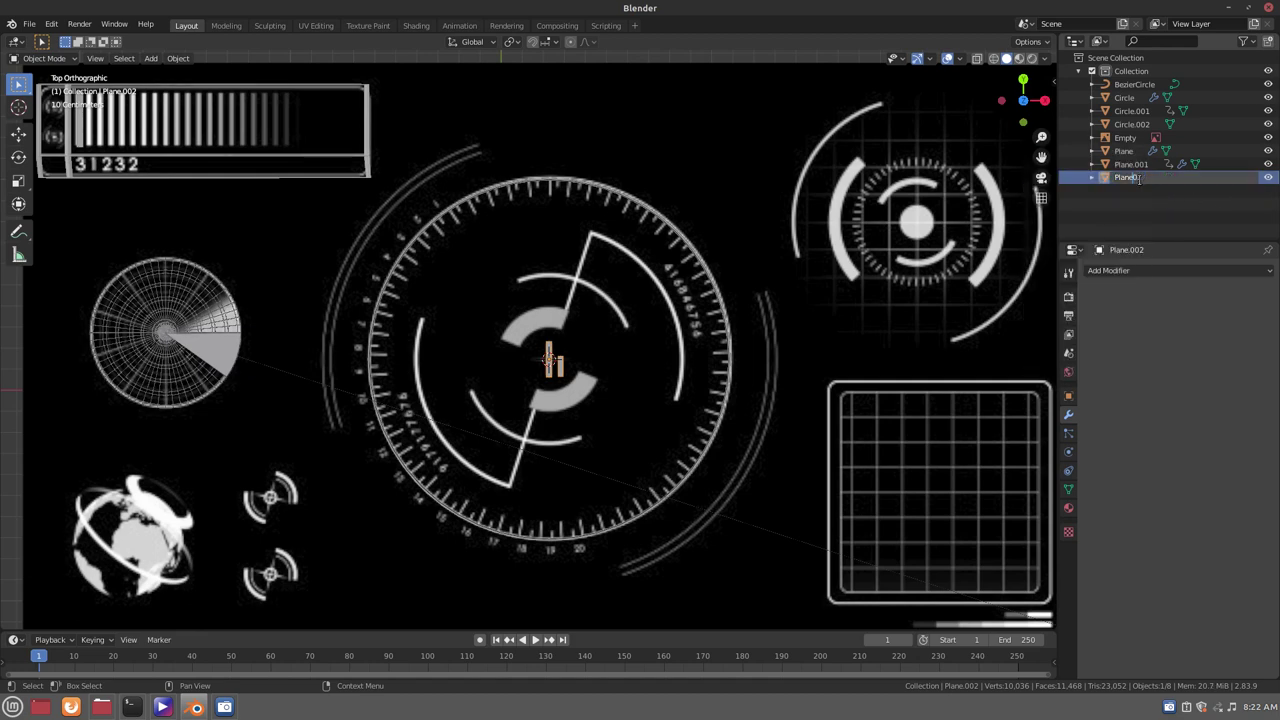
key(ctrl+BackSpace)
key(Return)
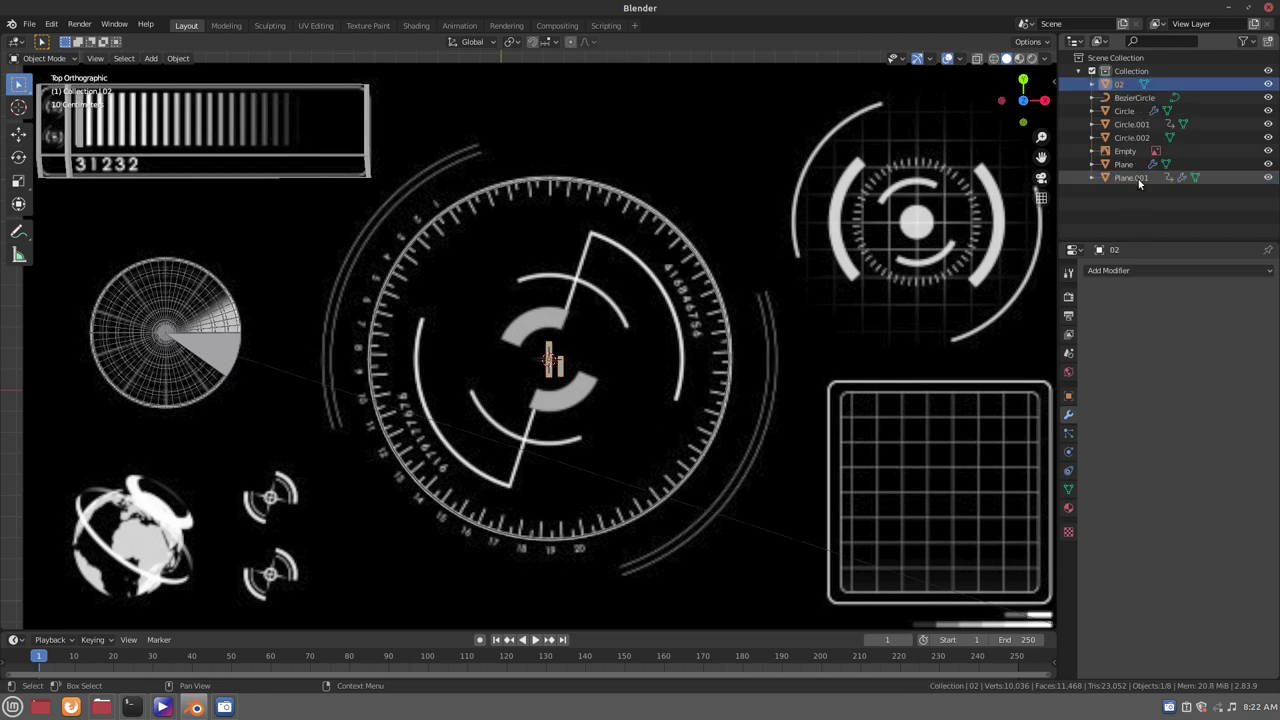
Add a Curve modifier to 02 using BezierCircle as the deforming curve
scroll(602, 372, down, 1)
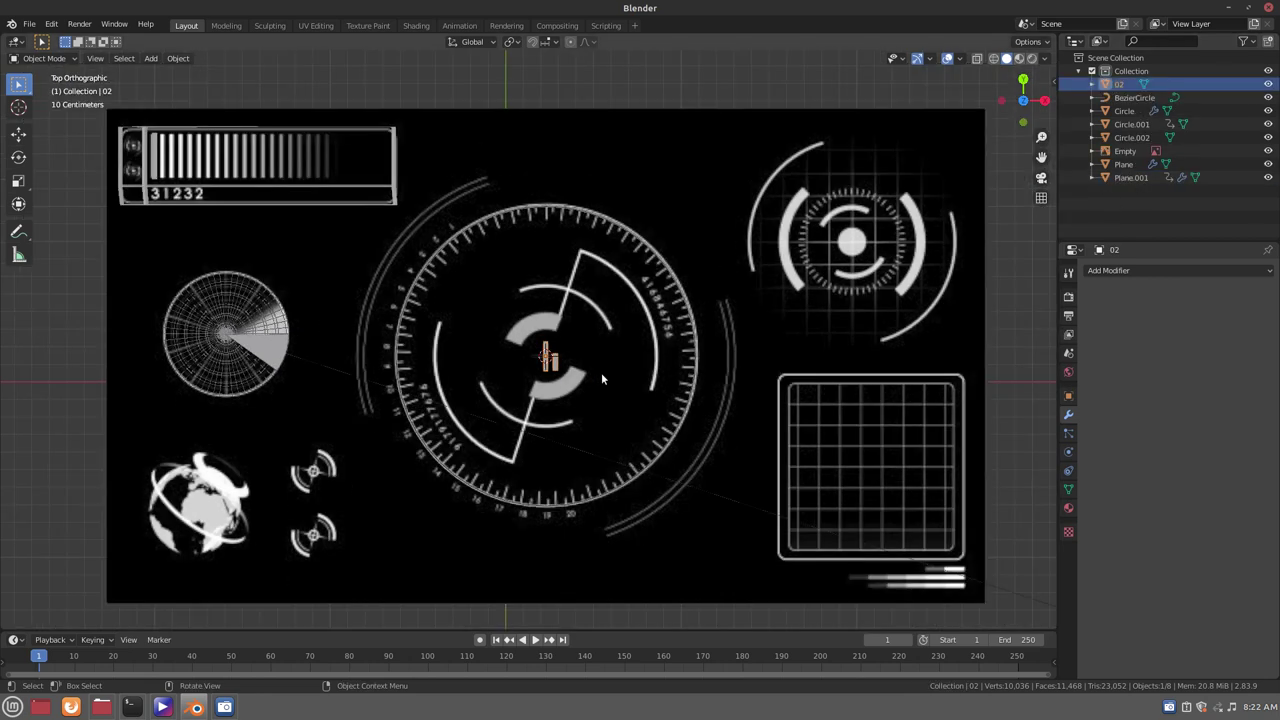
click(1135, 271)
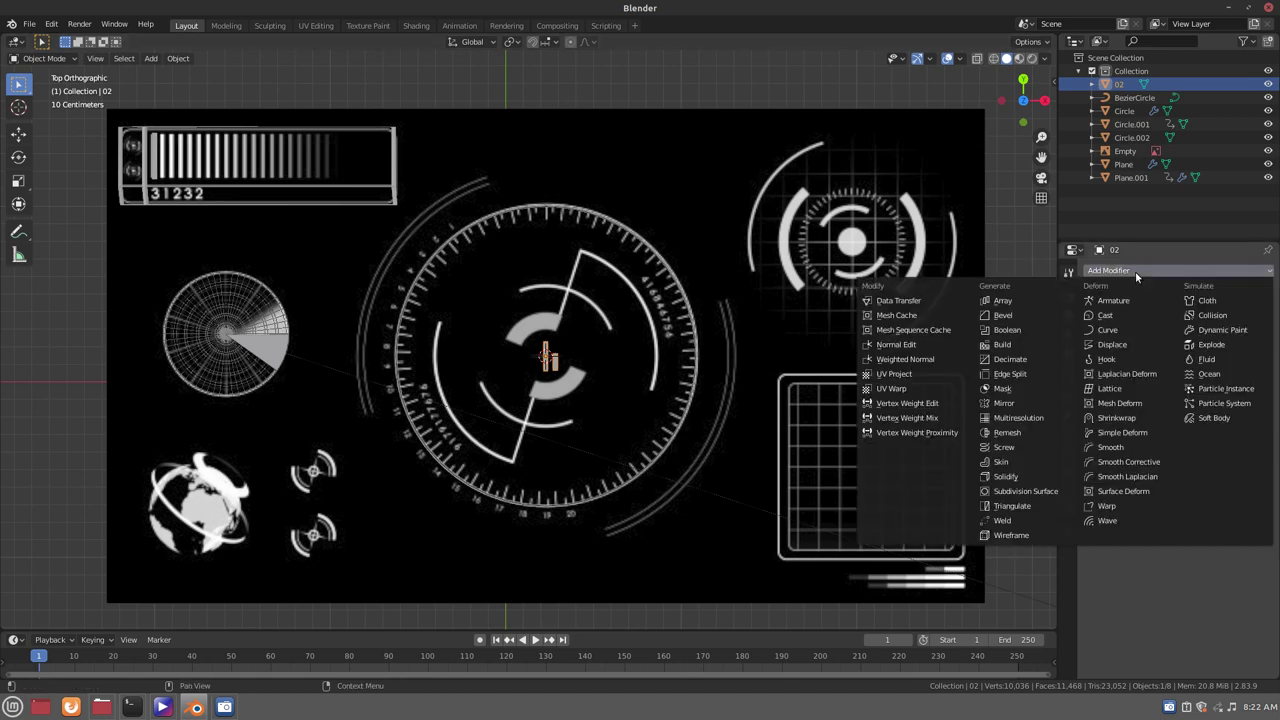
click(1108, 330)
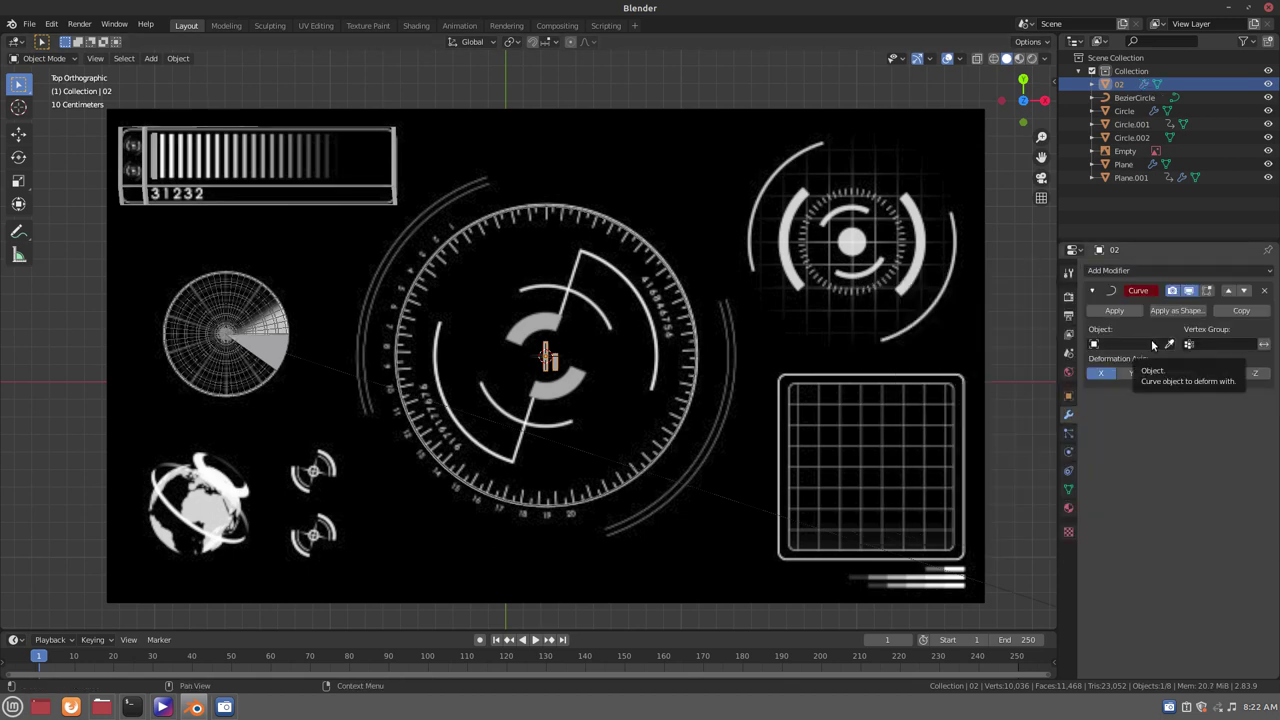
click(1150, 344)
click(1133, 363)
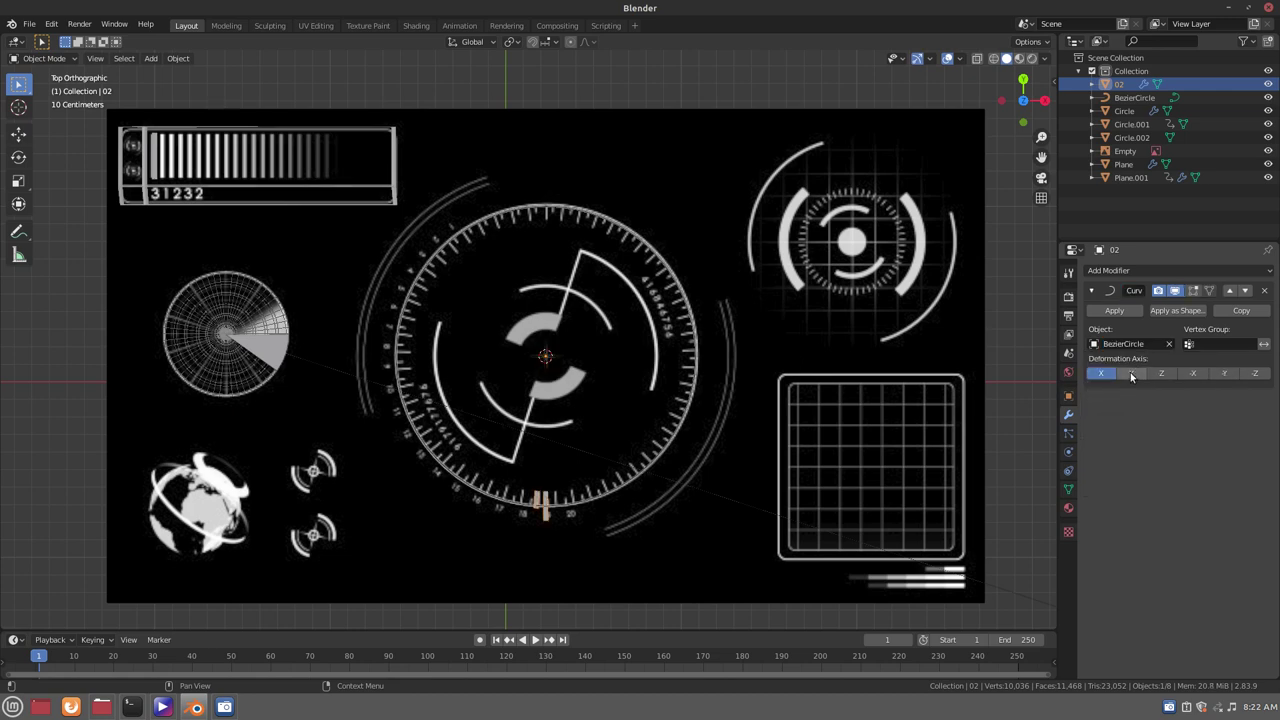
Test the Y, Z, -Y and -Z deformation axes, settle on X, and enter Edit Mode
click(1131, 374)
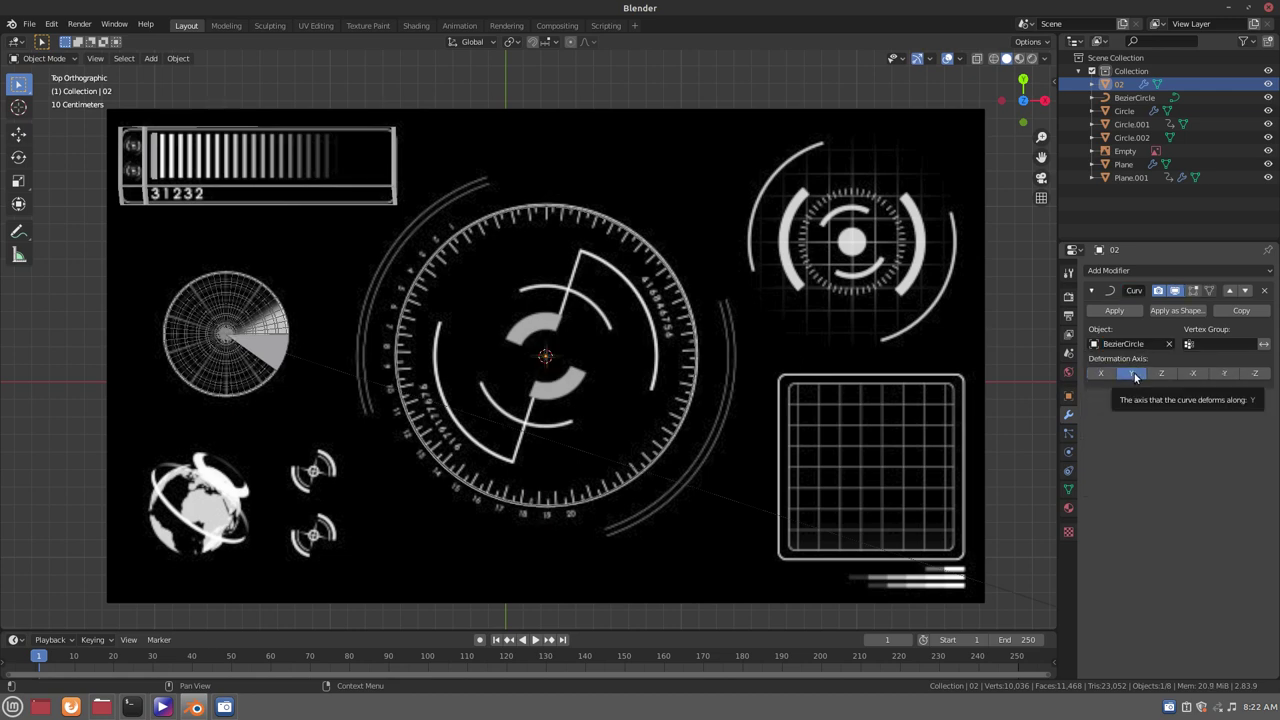
click(1159, 375)
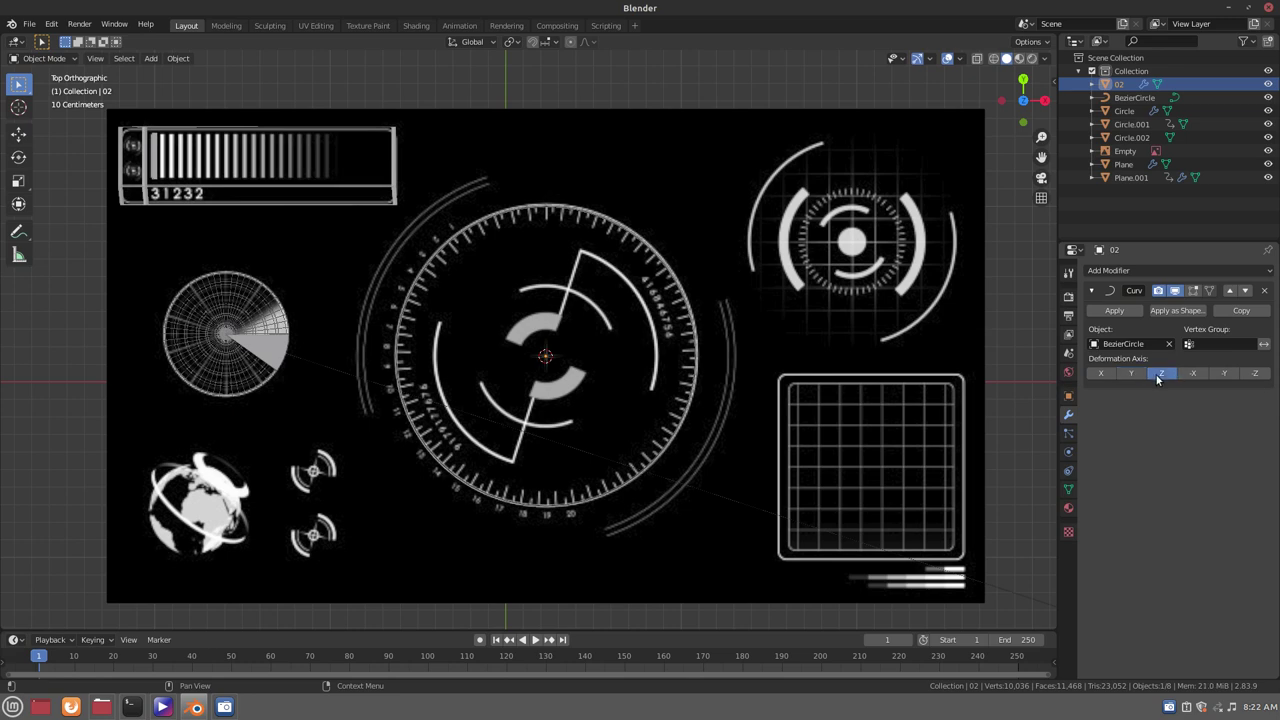
click(1224, 374)
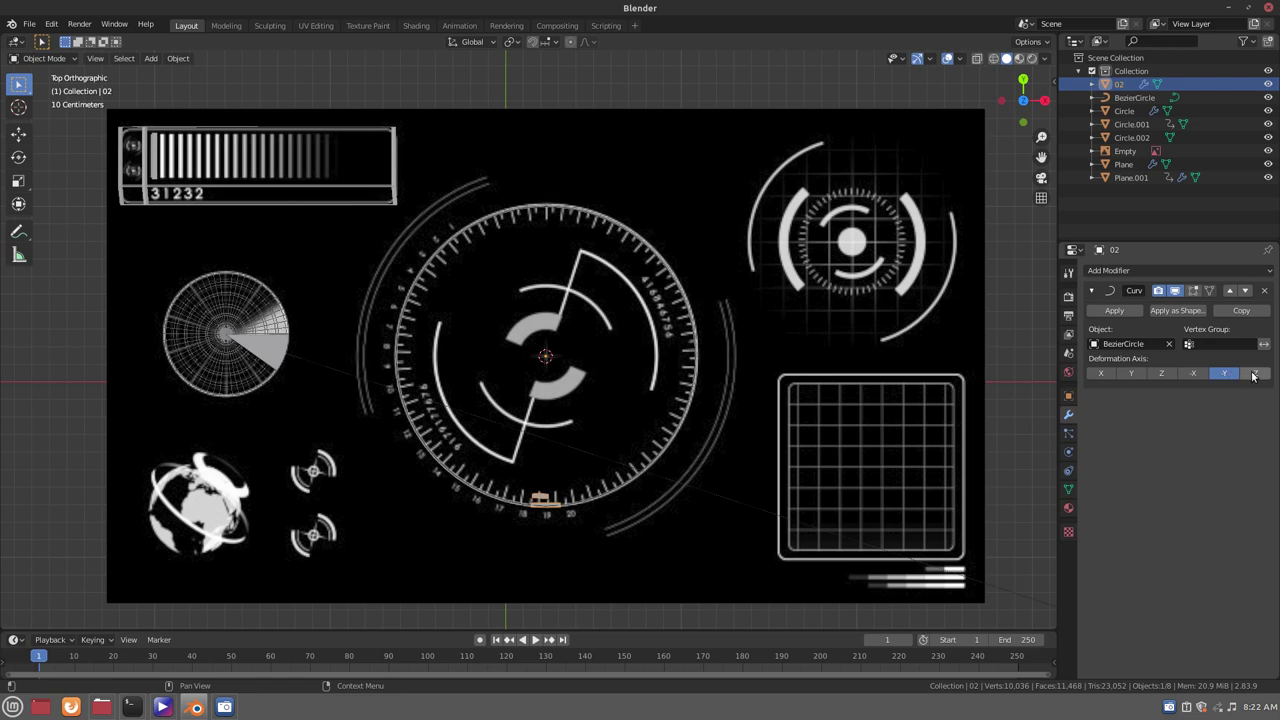
click(1253, 374)
click(1102, 375)
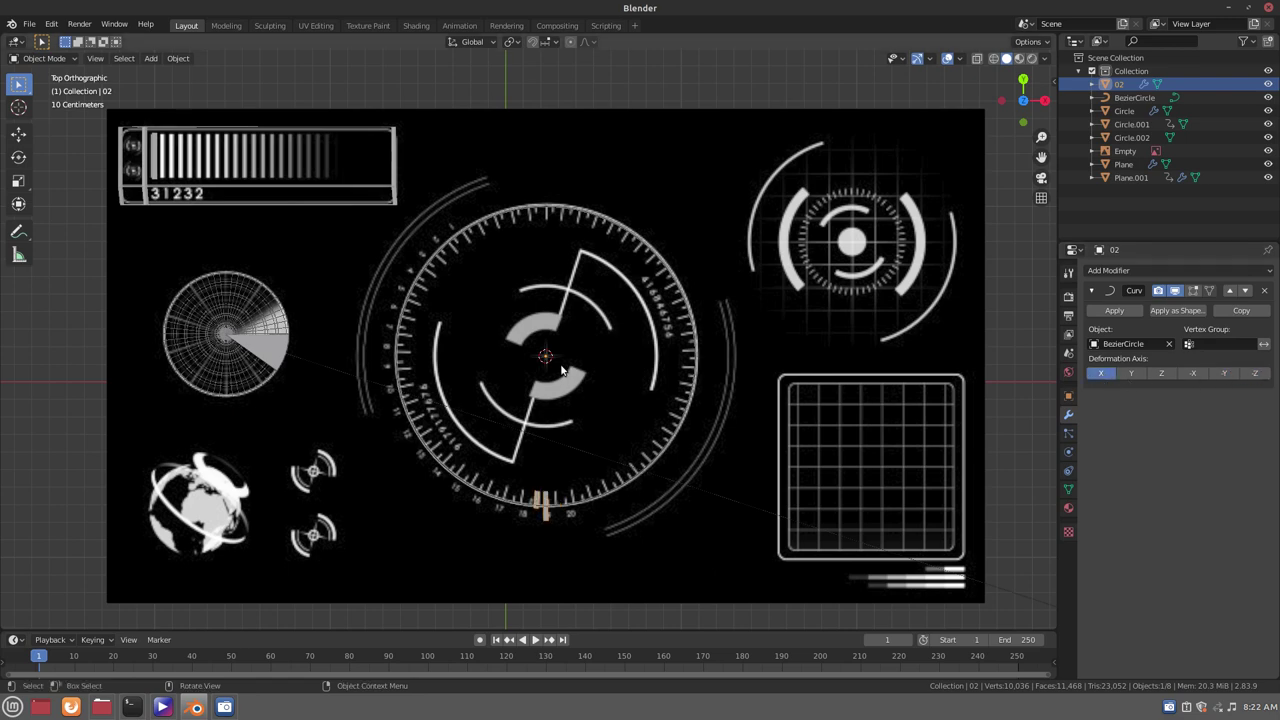
key(Tab)
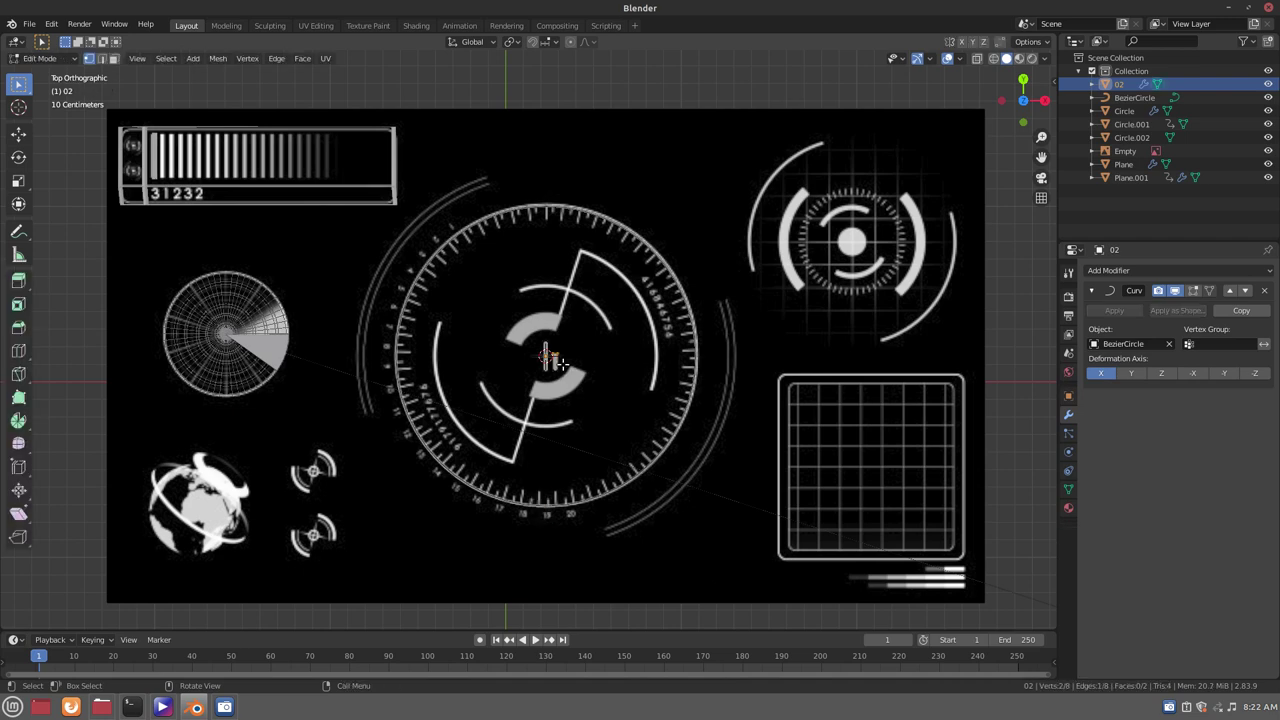
Rotate all of the bar's vertices 180° around Z
key(a)
text(r)
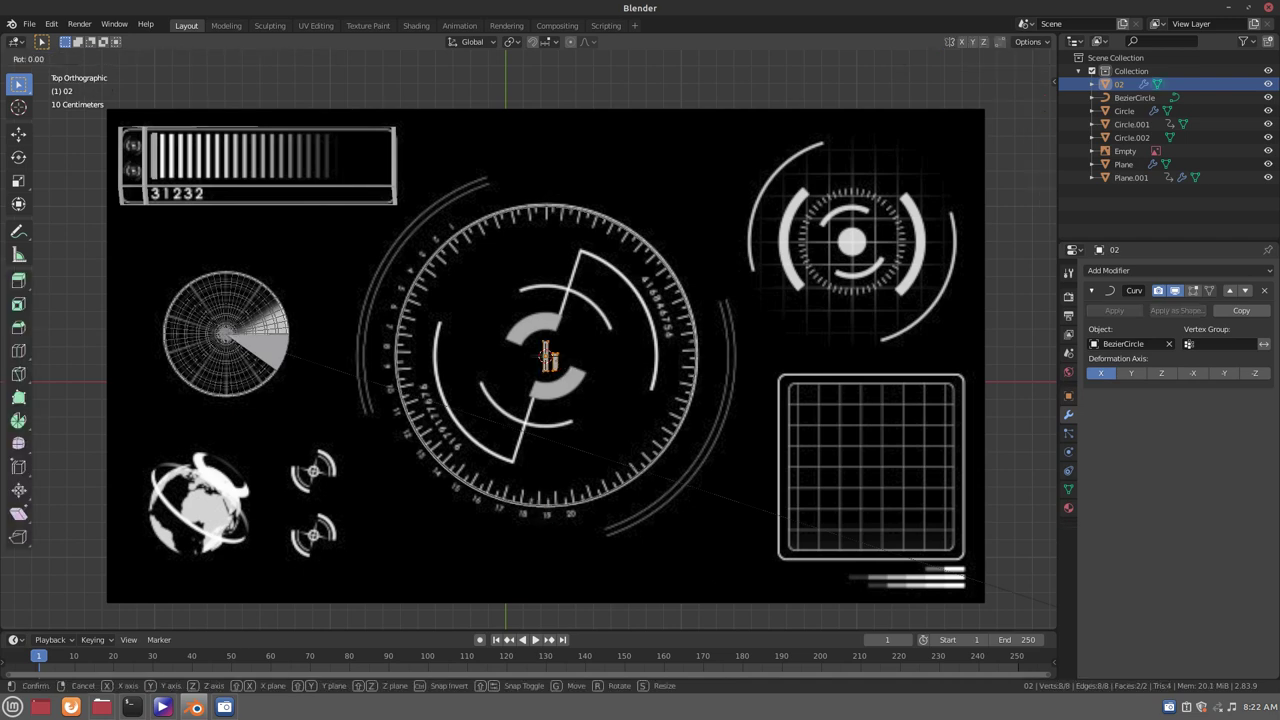
text(z18)
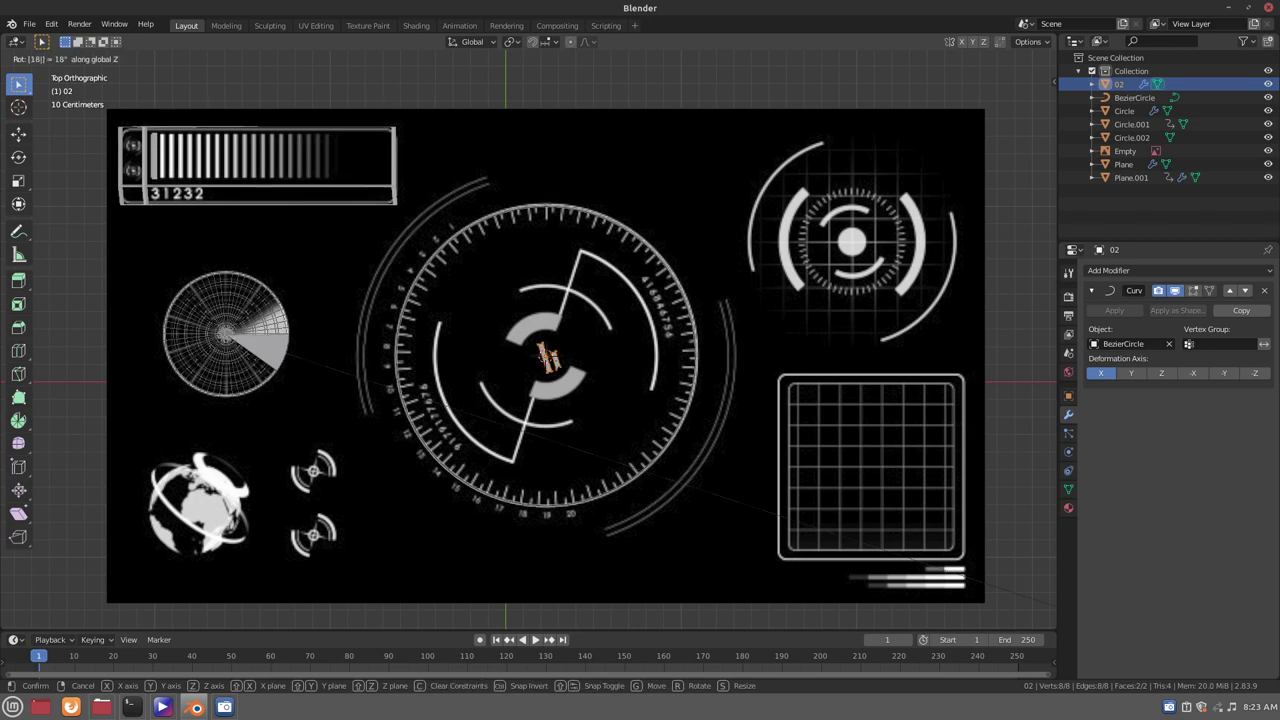
text(0)
key(Return)
click(567, 364)
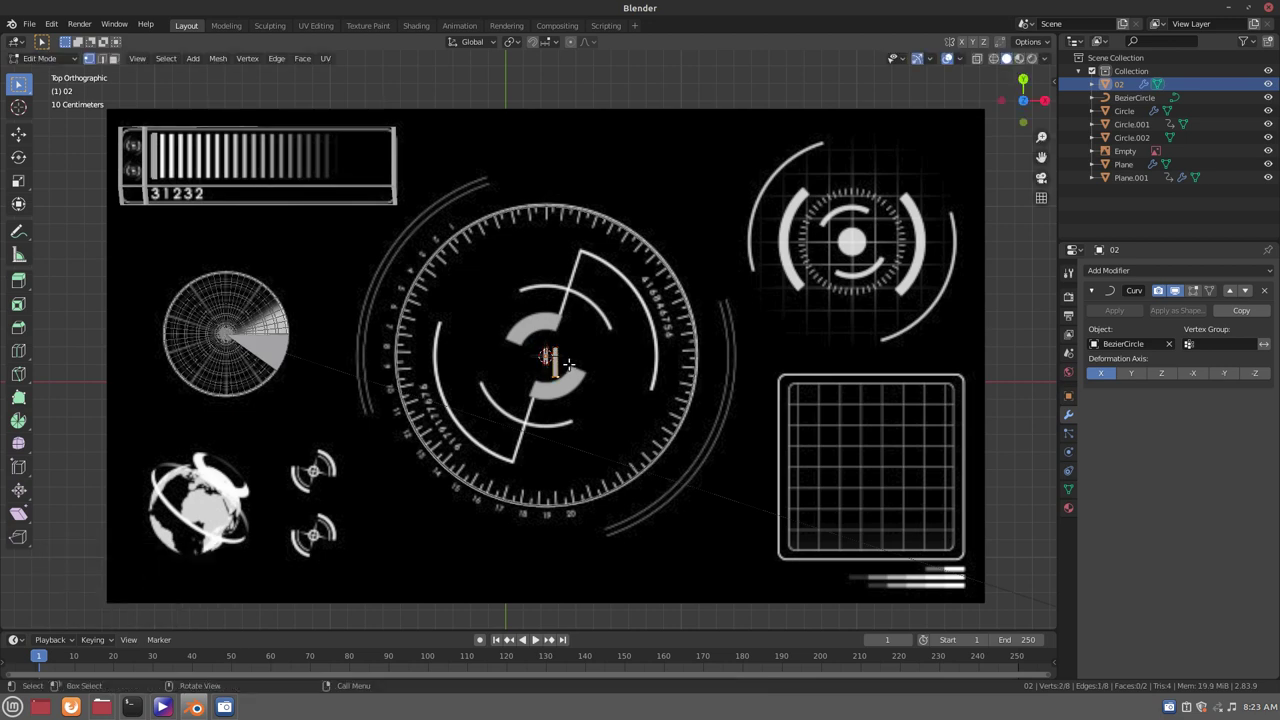
Shift the bar mesh slightly along Y, then return to Object Mode
key(a)
key(g)
key(y)
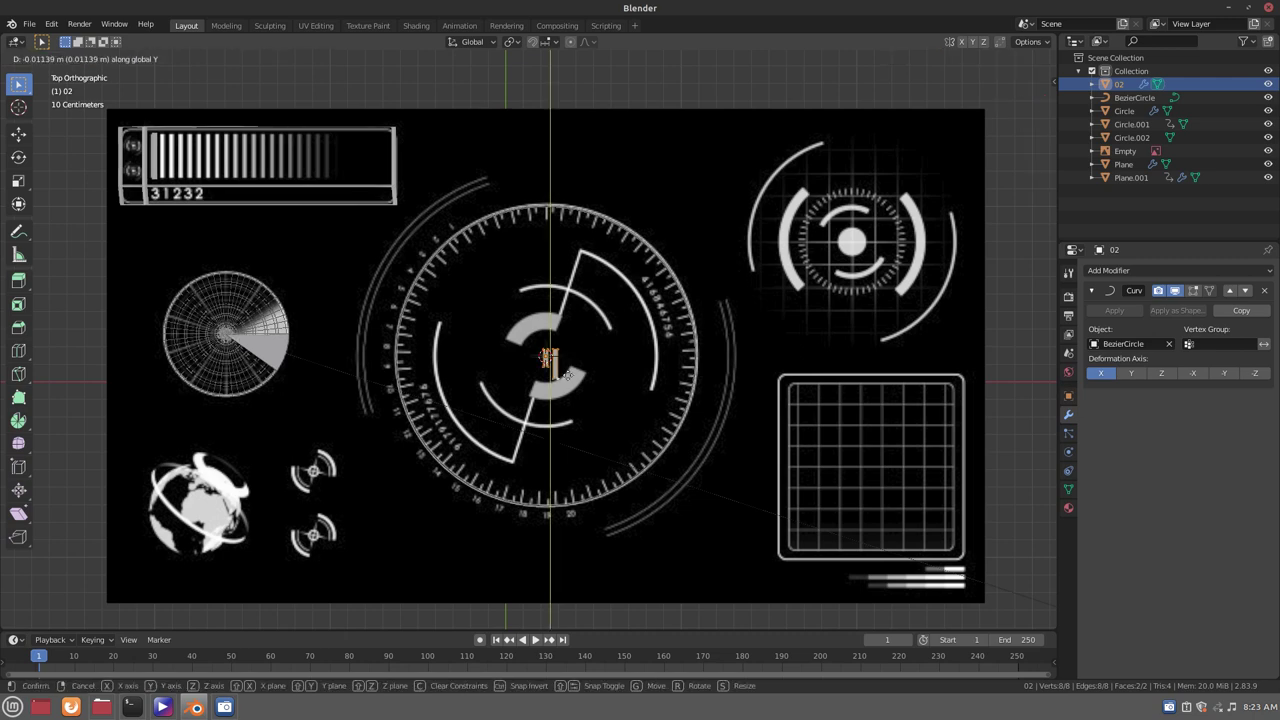
key(Return)
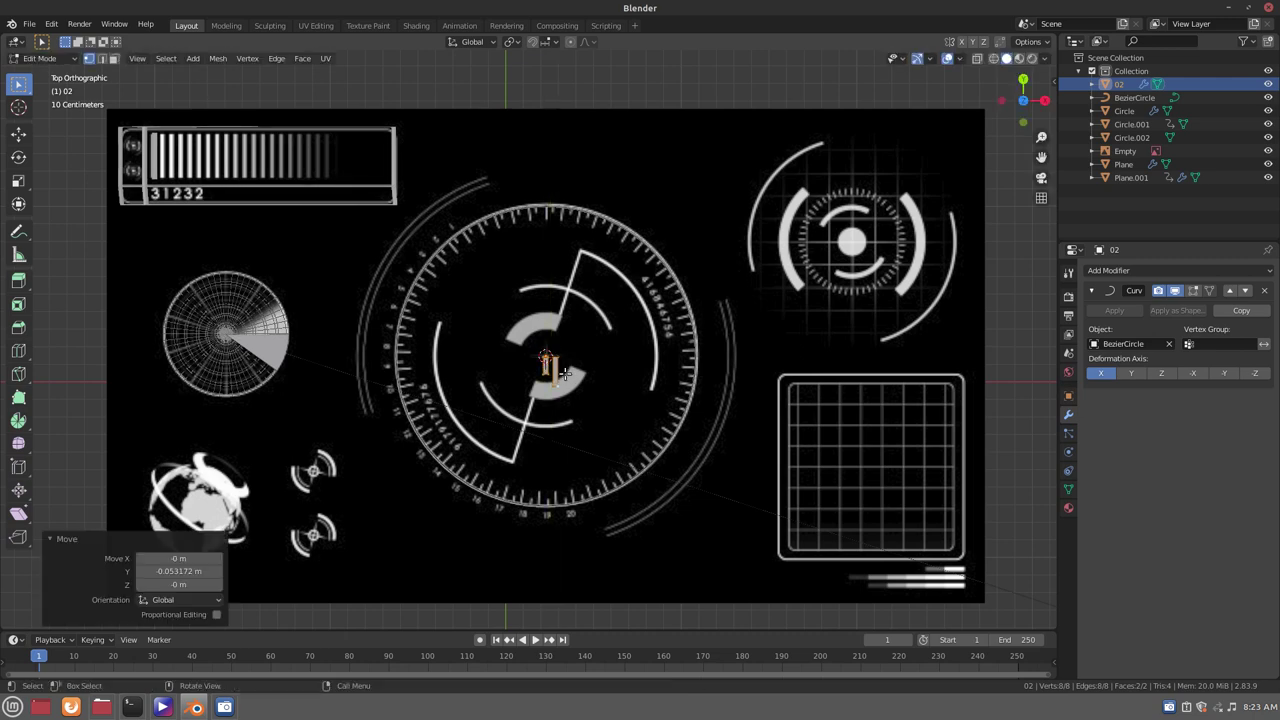
click(564, 372)
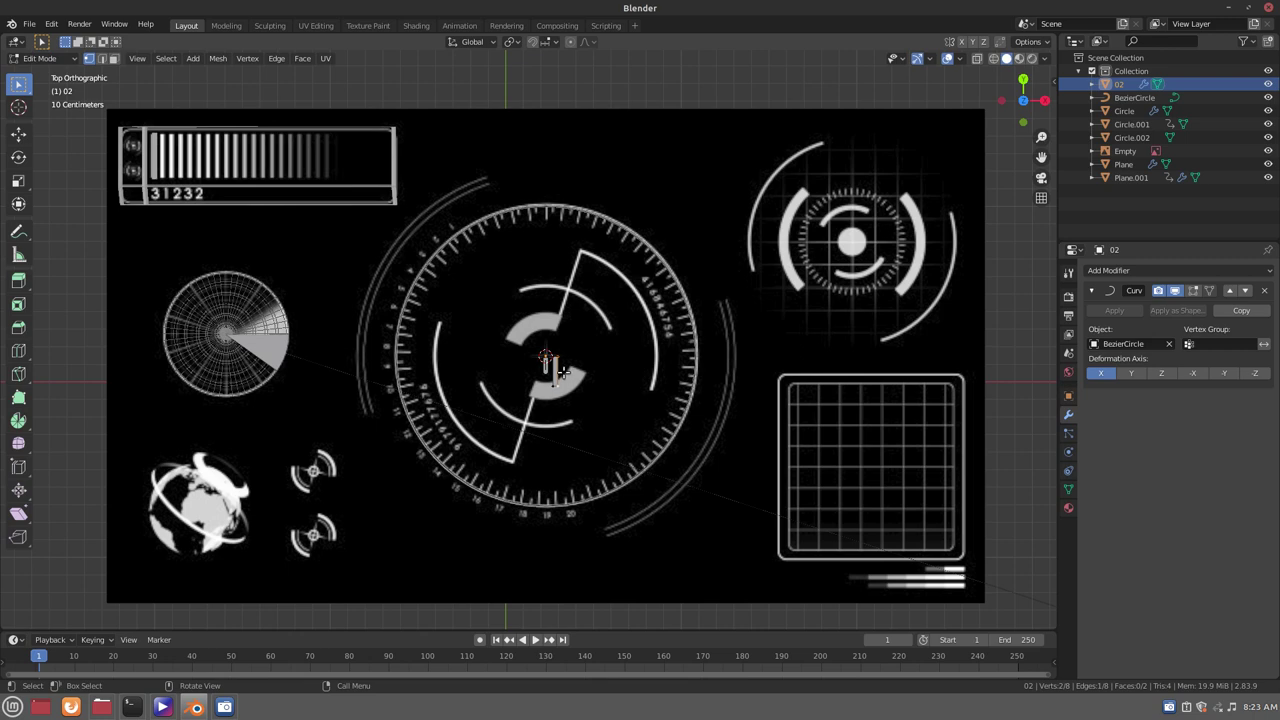
key(Tab)
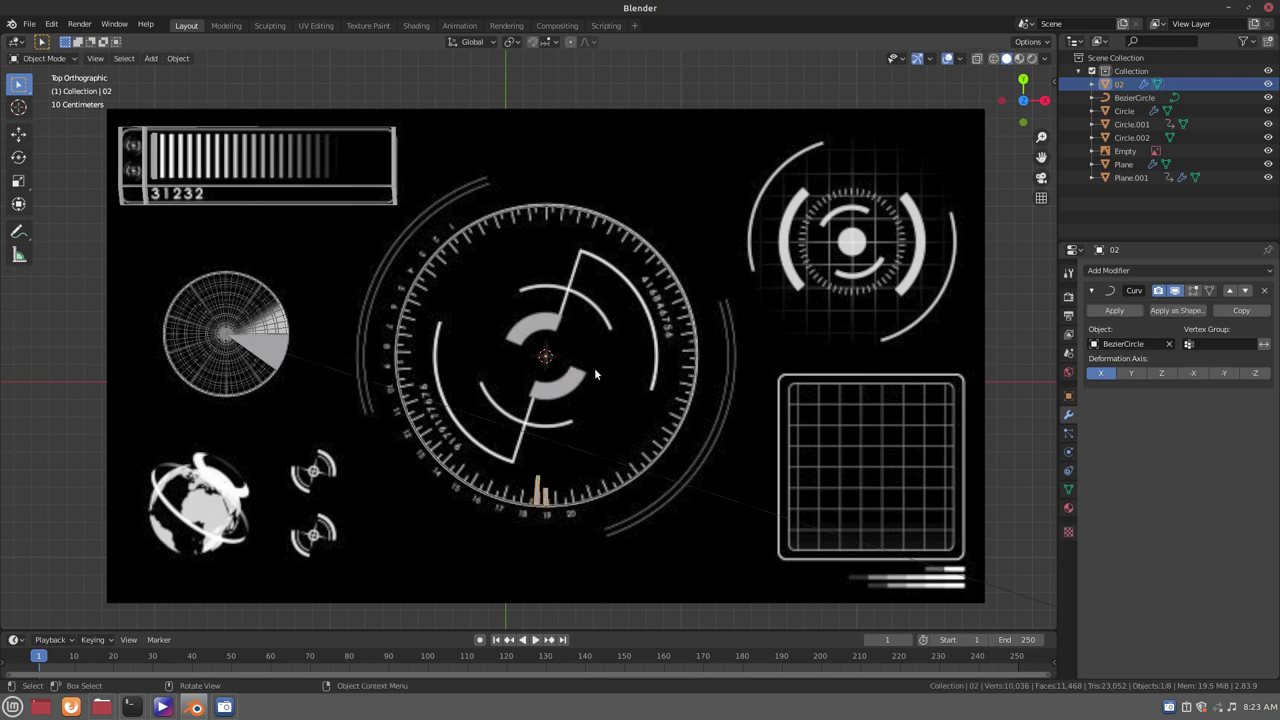
Collapse the Curve modifier and add an Array modifier to bar 02
click(1092, 290)
click(1098, 271)
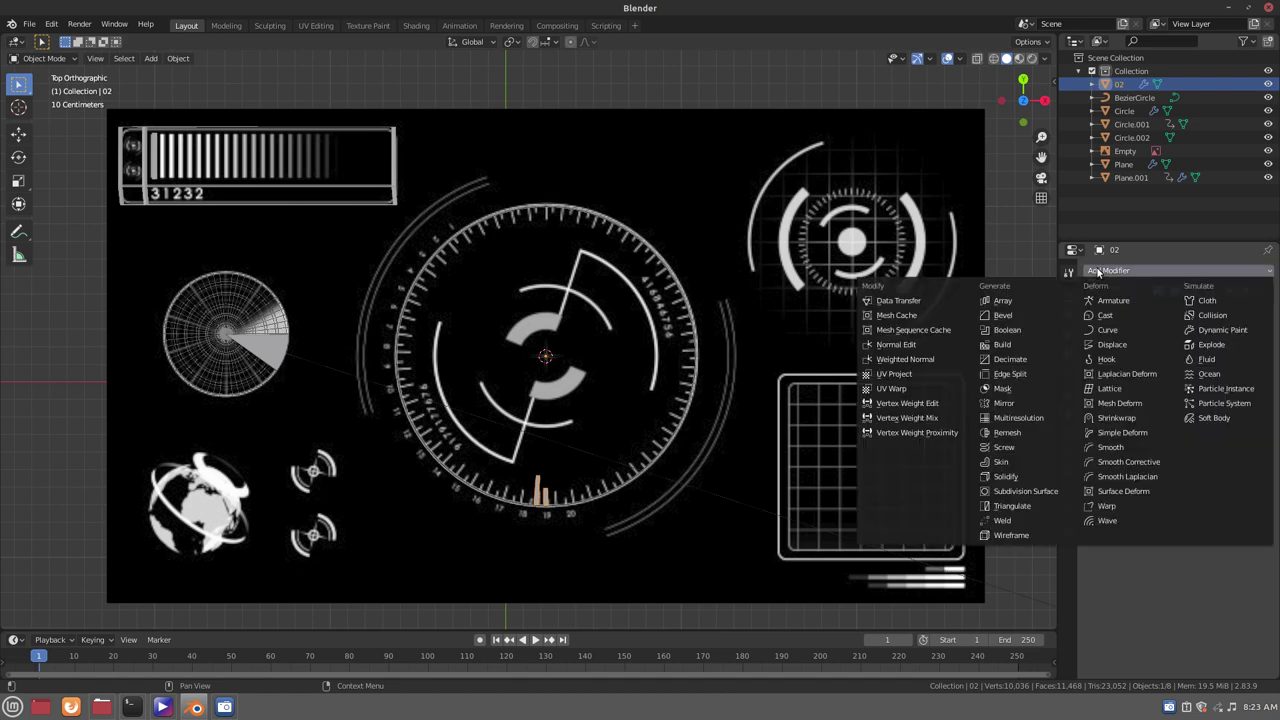
click(1037, 302)
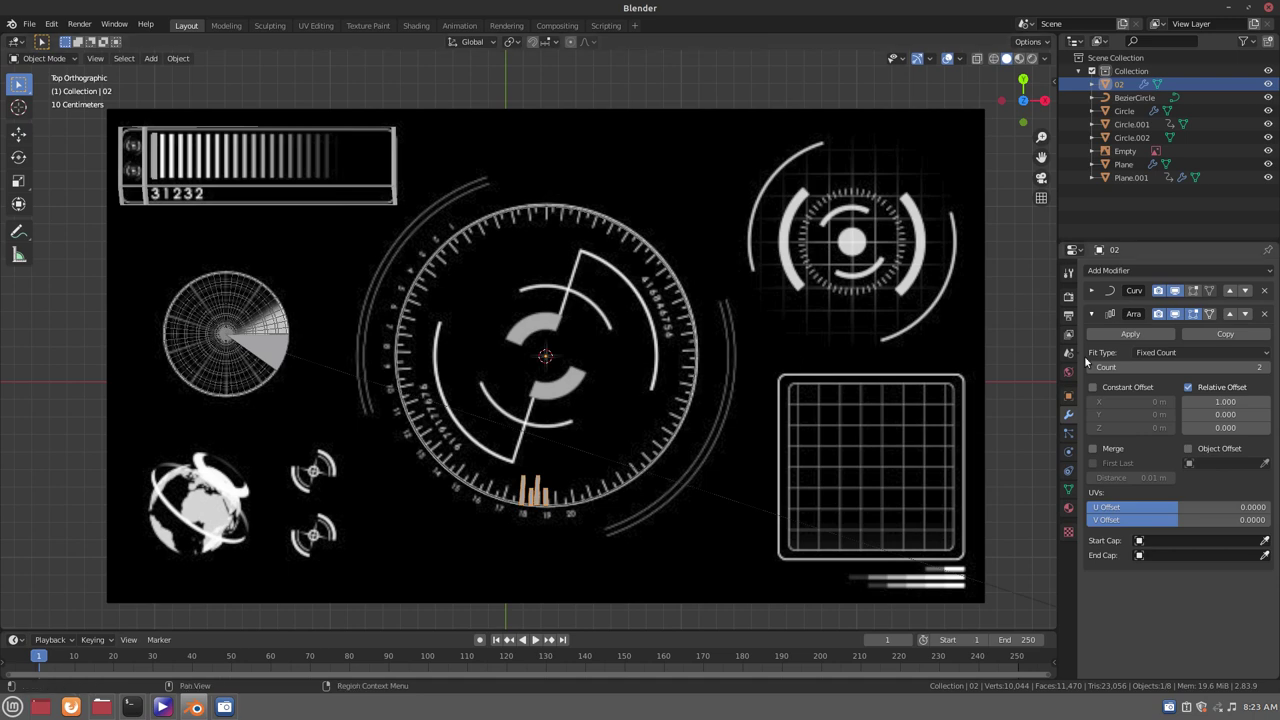
Set the Array's relative X offset to -1.4 and its count to 6
click(1214, 401)
key(BackSpace)
key(Return)
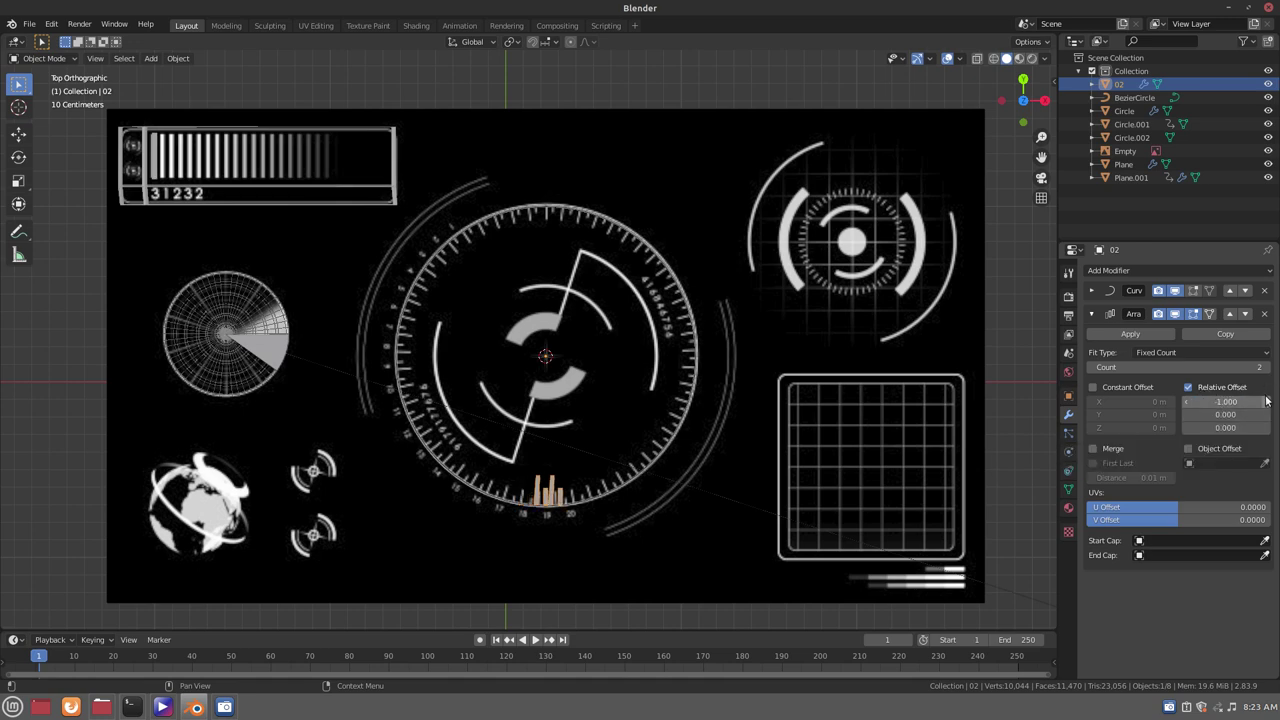
click(1266, 401)
click(1266, 401)
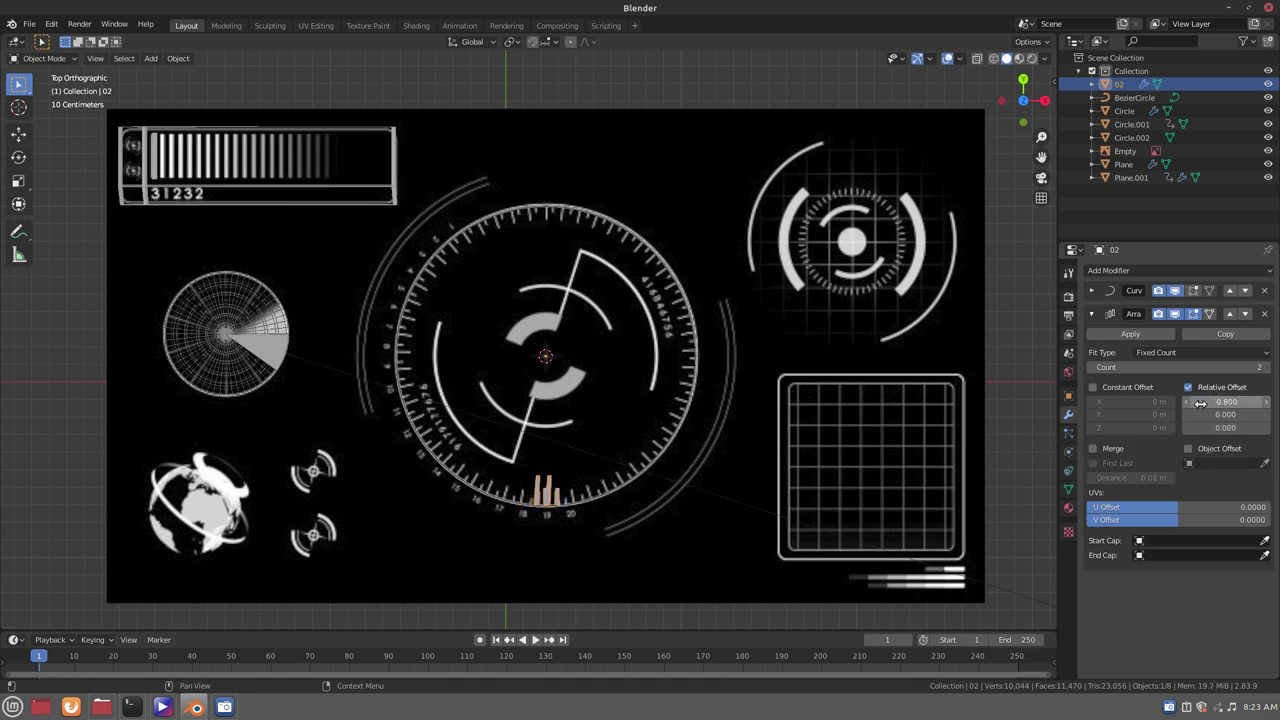
click(1188, 402)
click(1188, 402)
click(1189, 402)
click(1189, 402)
click(1190, 402)
click(1190, 402)
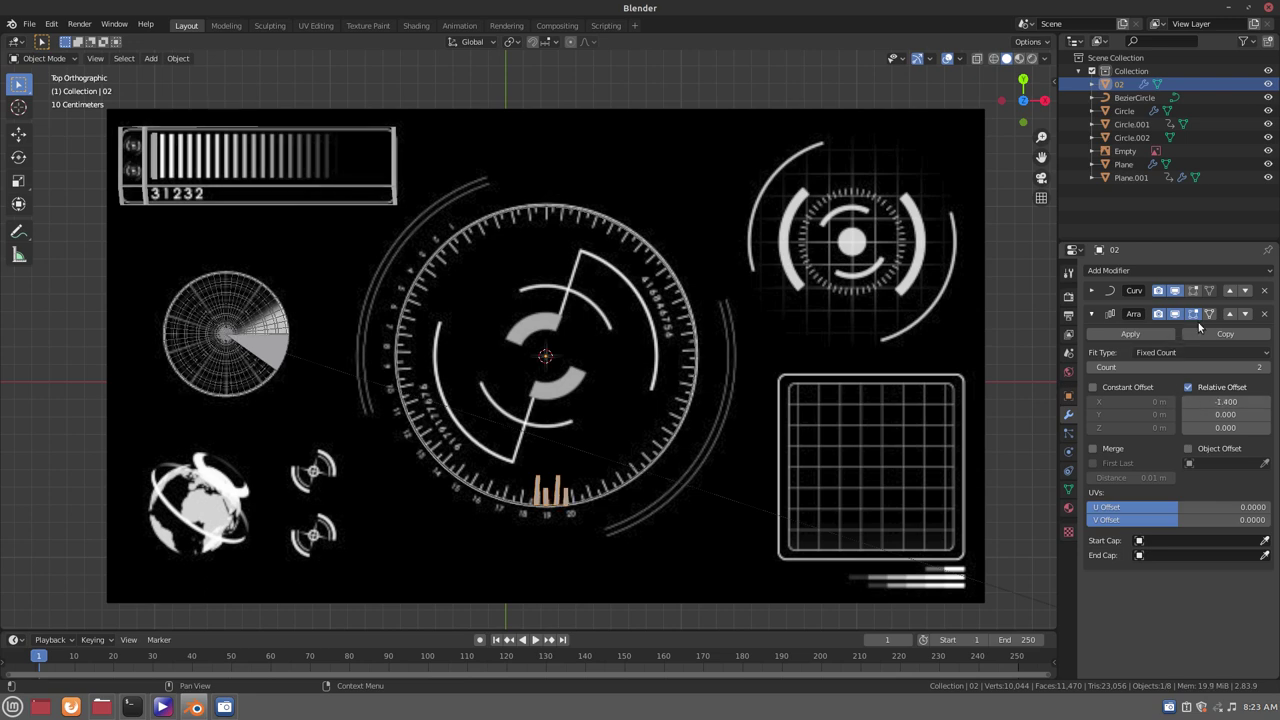
click(1268, 369)
click(1268, 369)
click(1268, 369)
click(1268, 369)
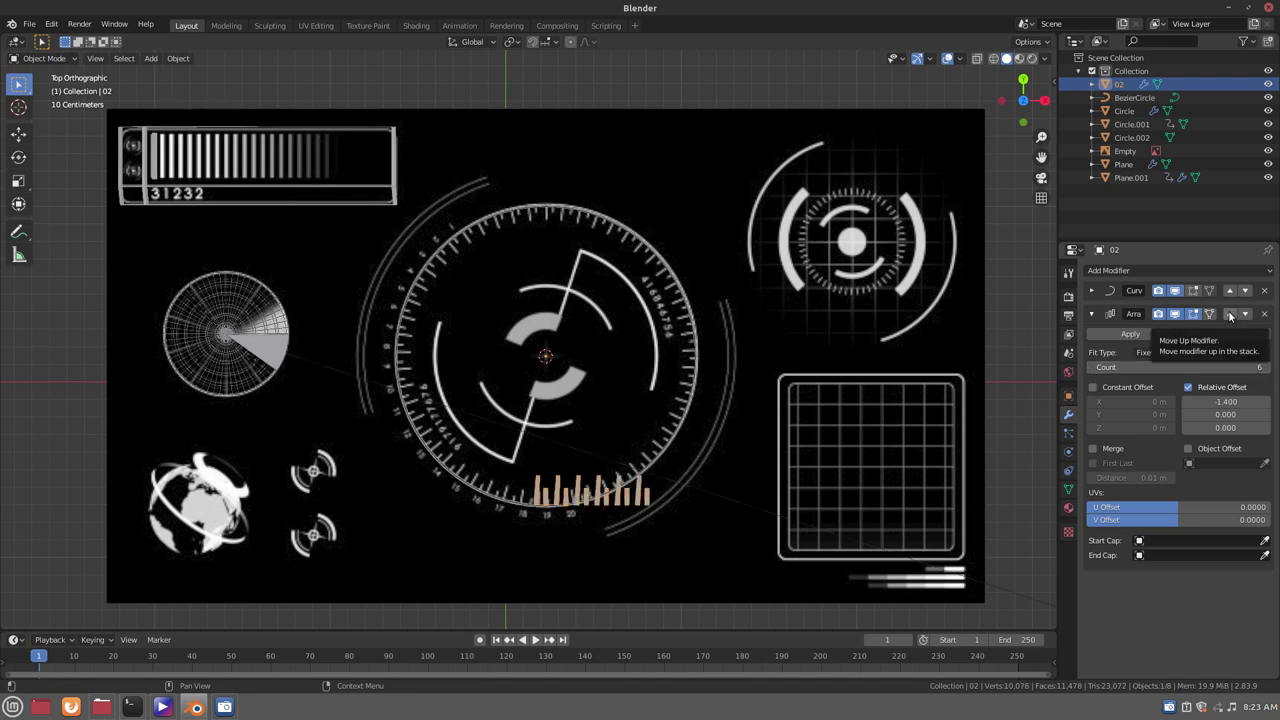
Move the Array above the Curve modifier and set relative X offset to 1.4
click(1230, 315)
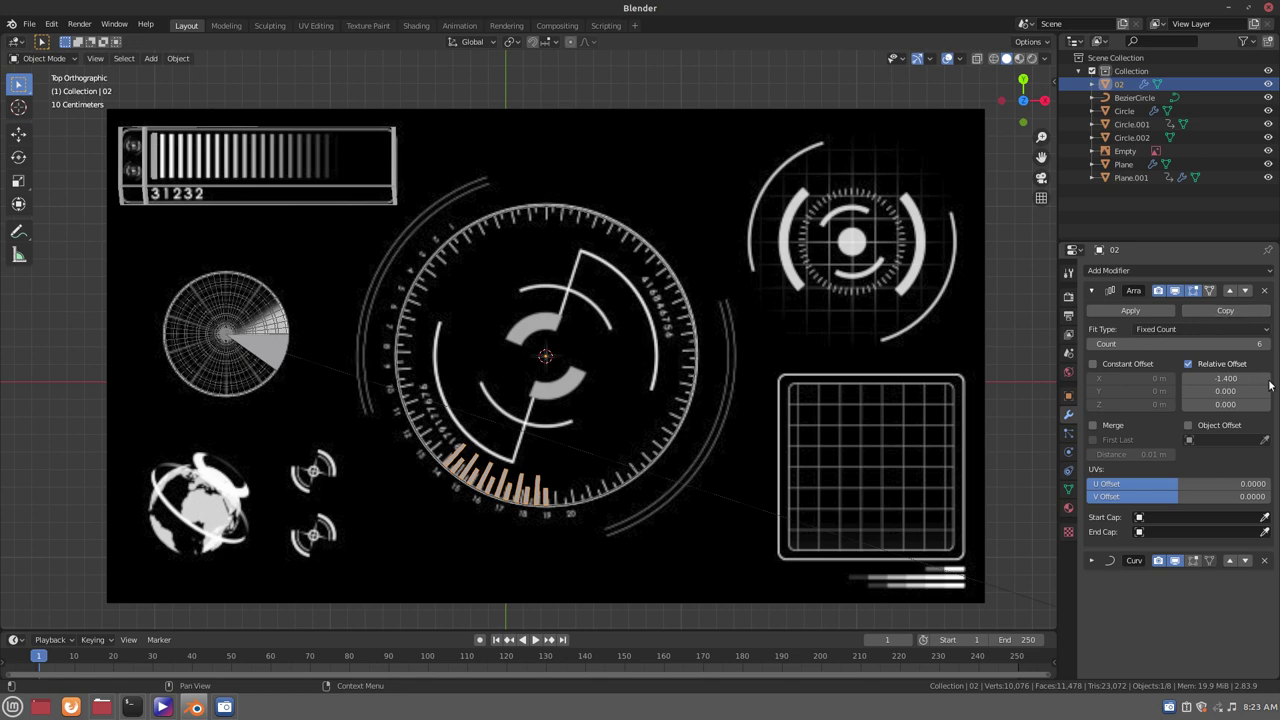
click(1225, 377)
text(1.400)
key(Return)
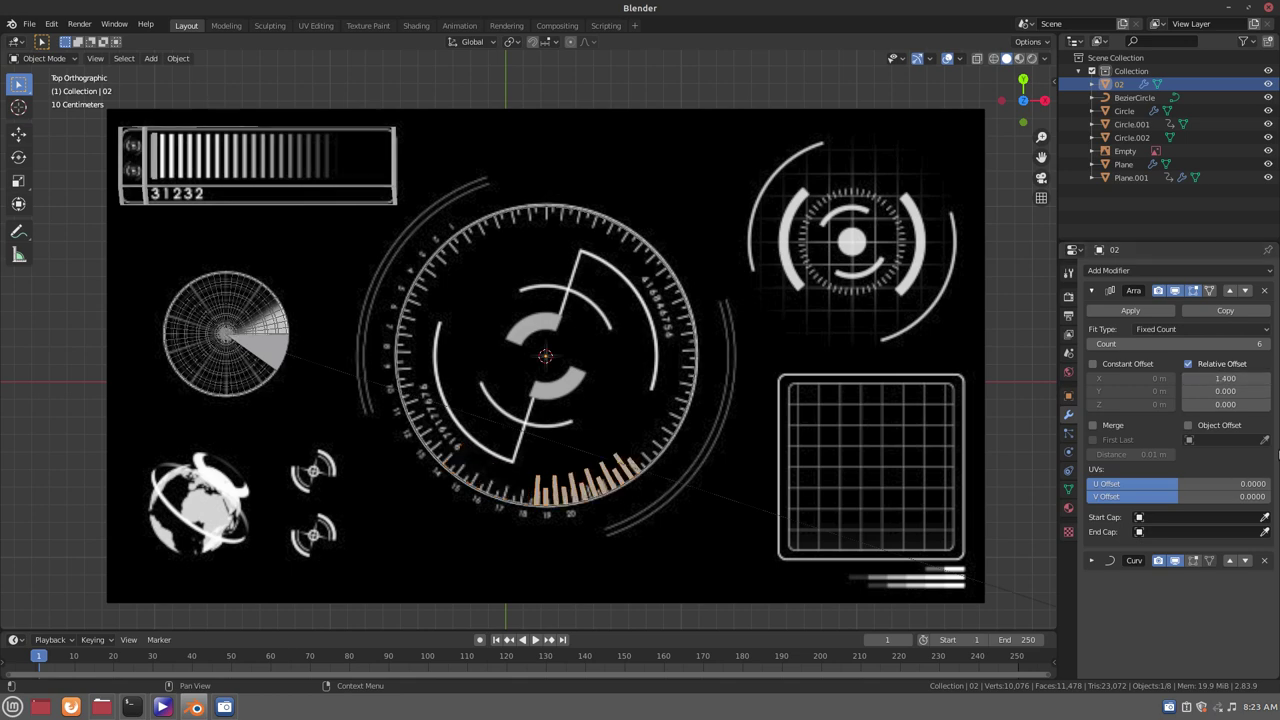
Raise the Array count to about 46 so bars wrap around the dial
drag(1264, 346, 1275, 346)
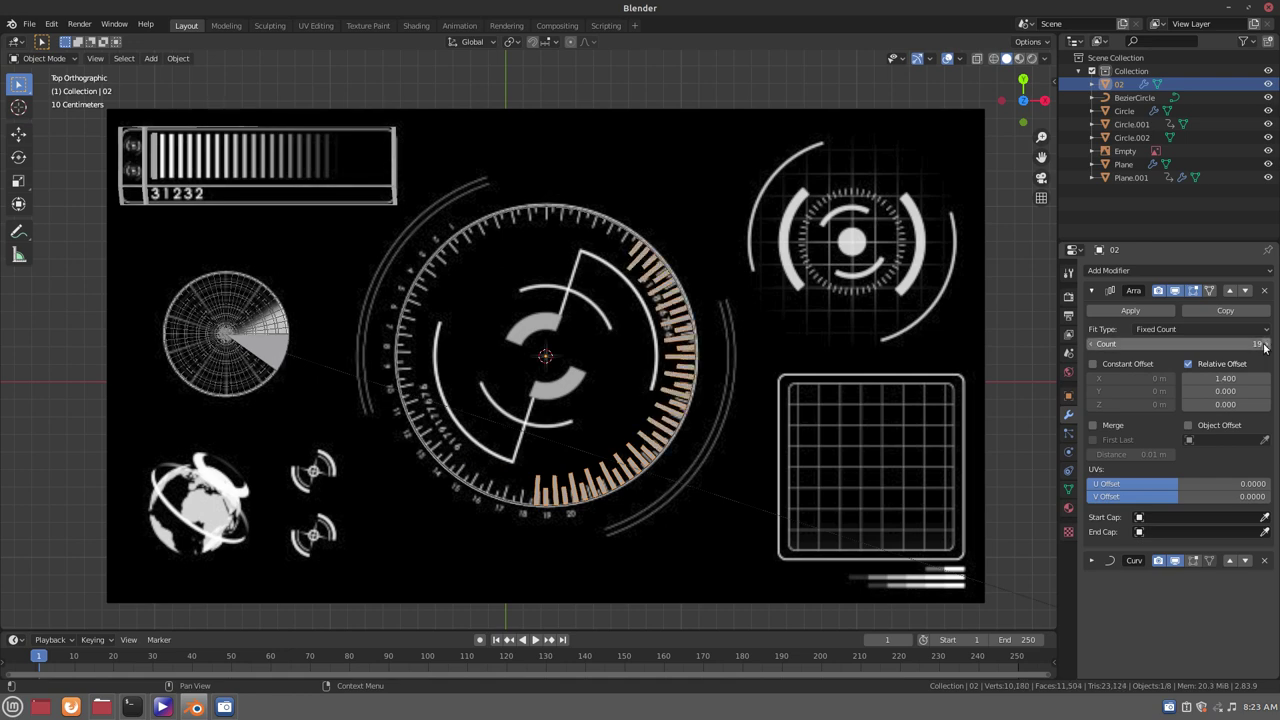
drag(1264, 346, 1275, 346)
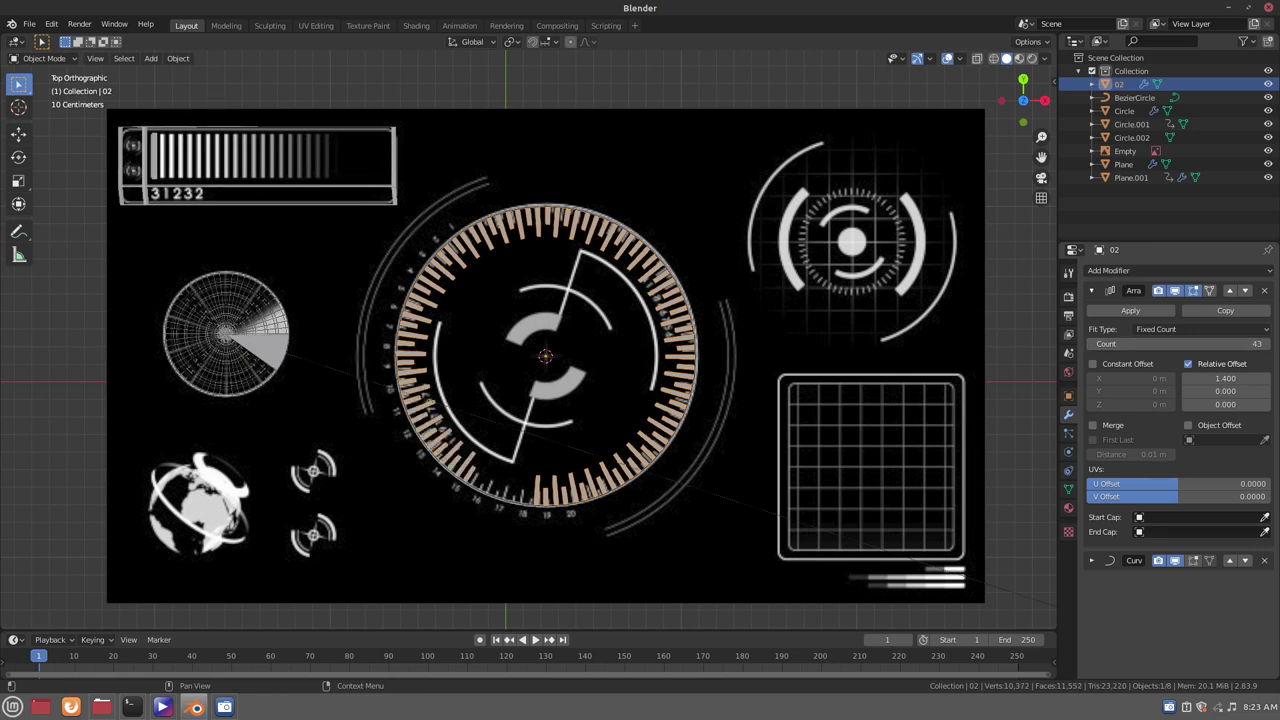
click(1264, 346)
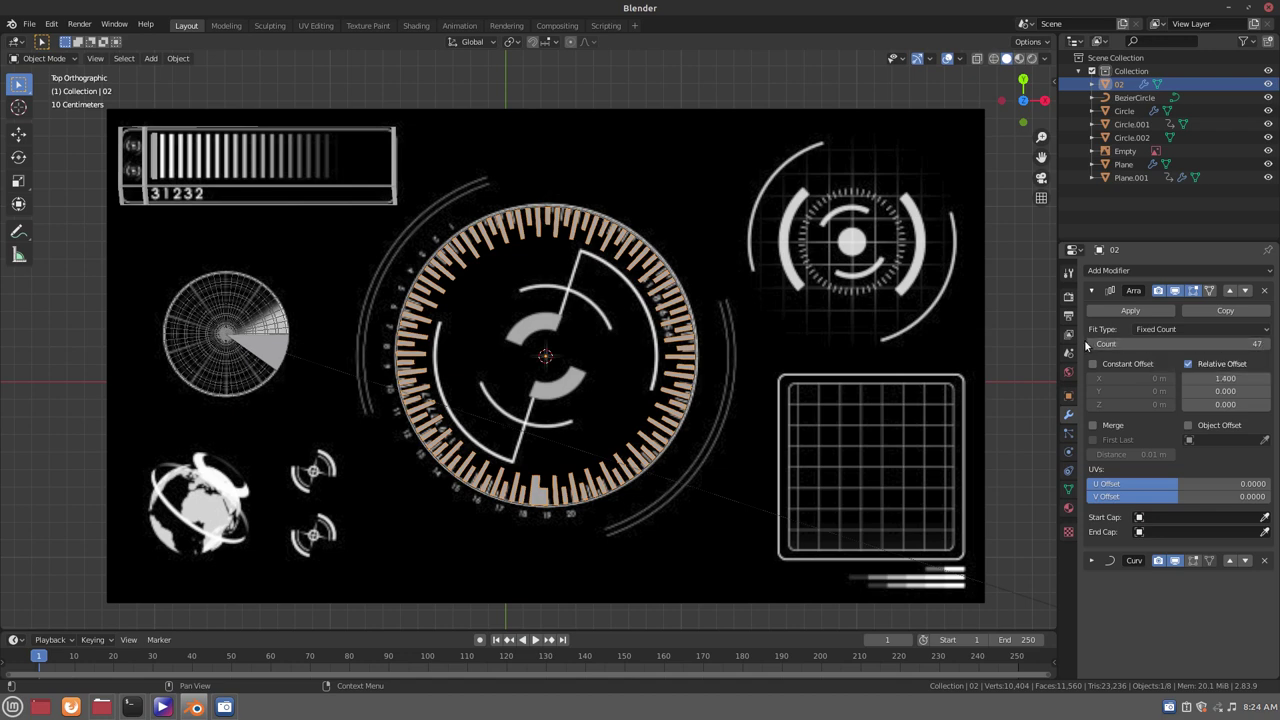
click(1094, 344)
click(1094, 344)
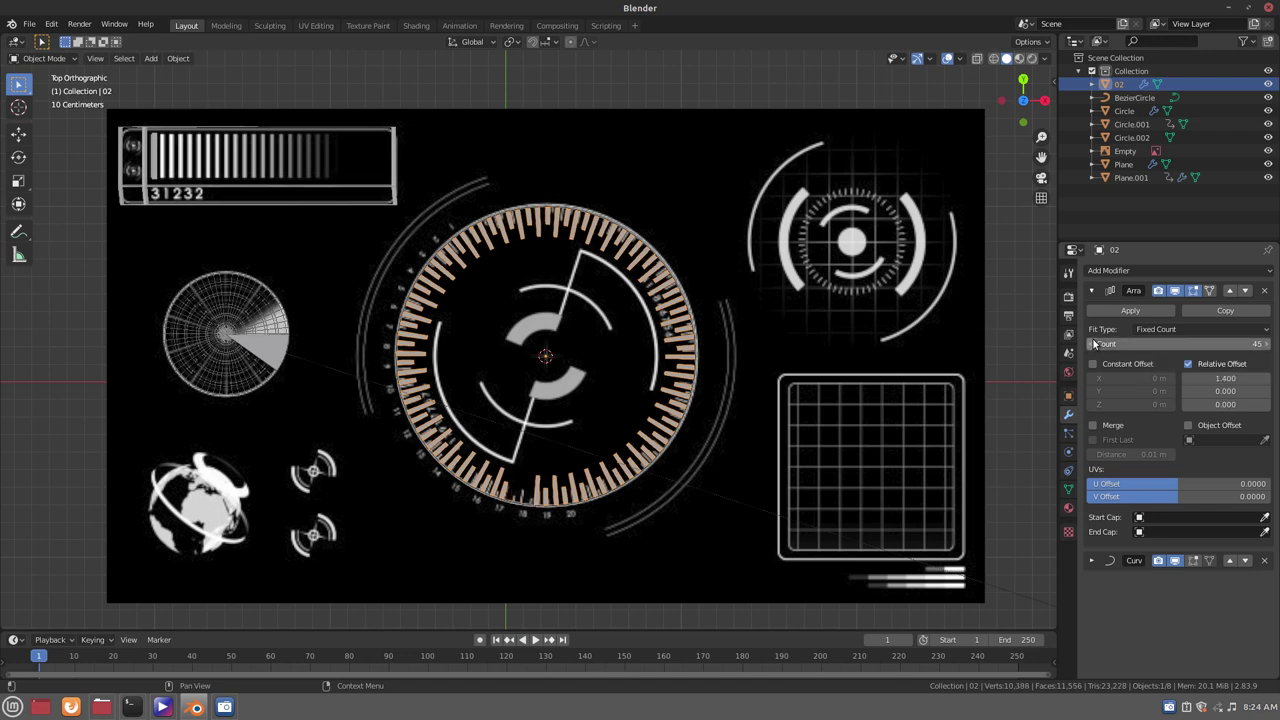
click(1264, 344)
Keep the count at 46 and try relative X offsets around 1.4 and 1.5
click(1264, 344)
click(1094, 344)
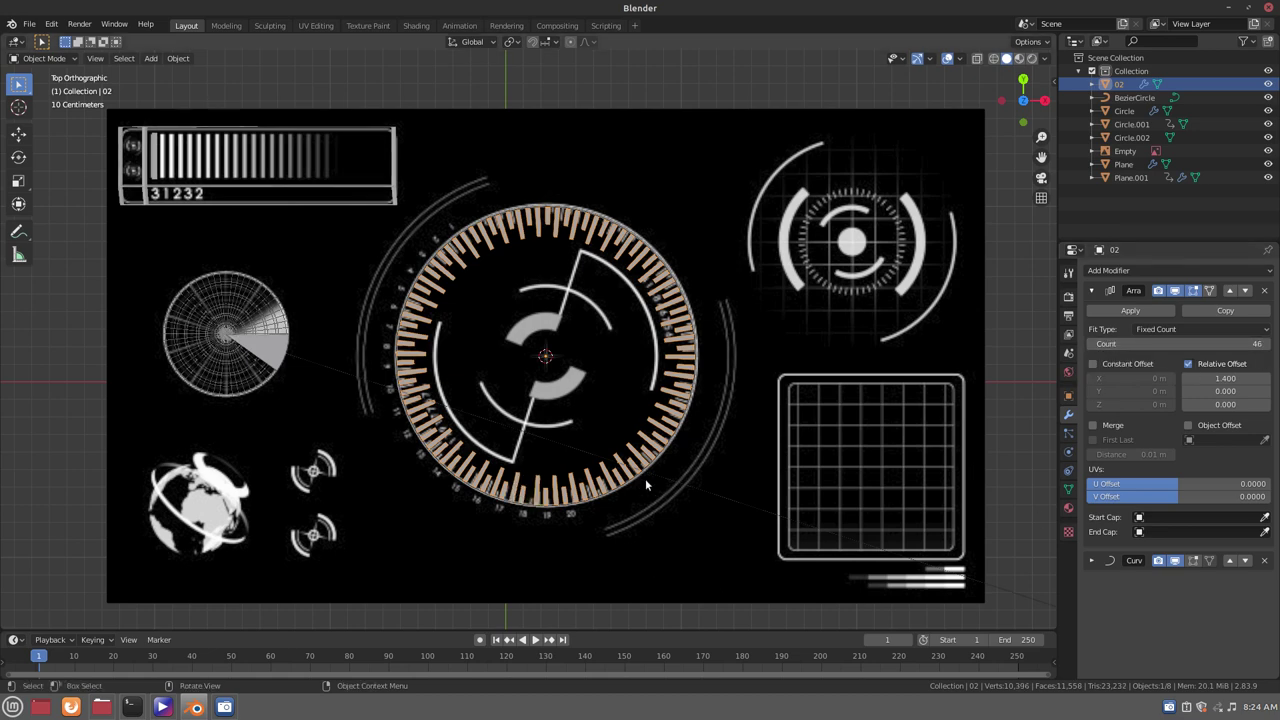
click(1266, 379)
click(1267, 380)
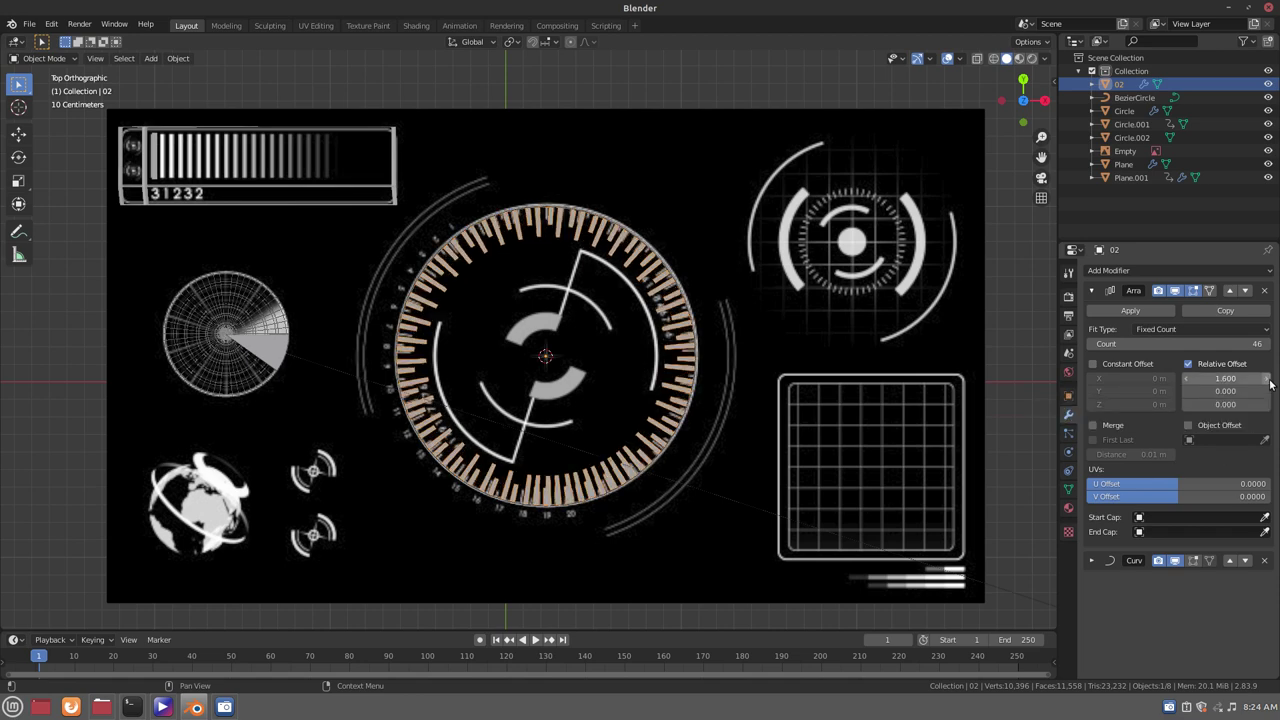
click(1187, 380)
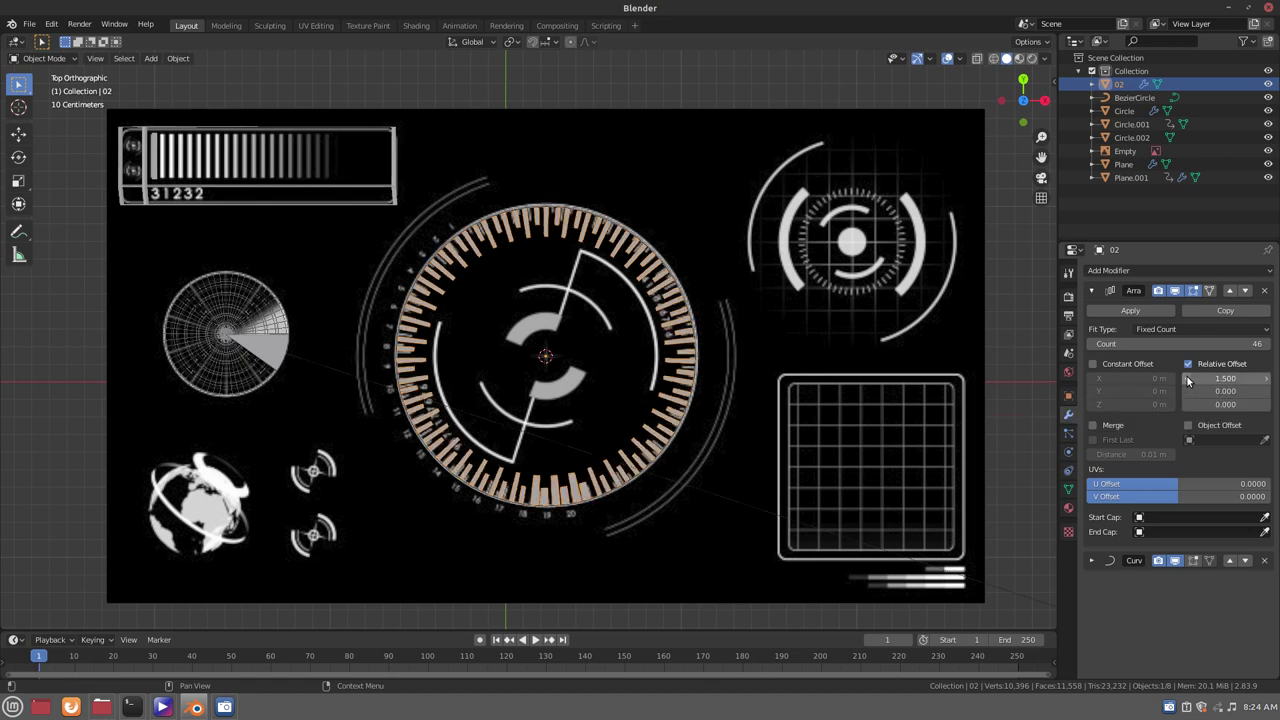
click(1187, 380)
click(1187, 380)
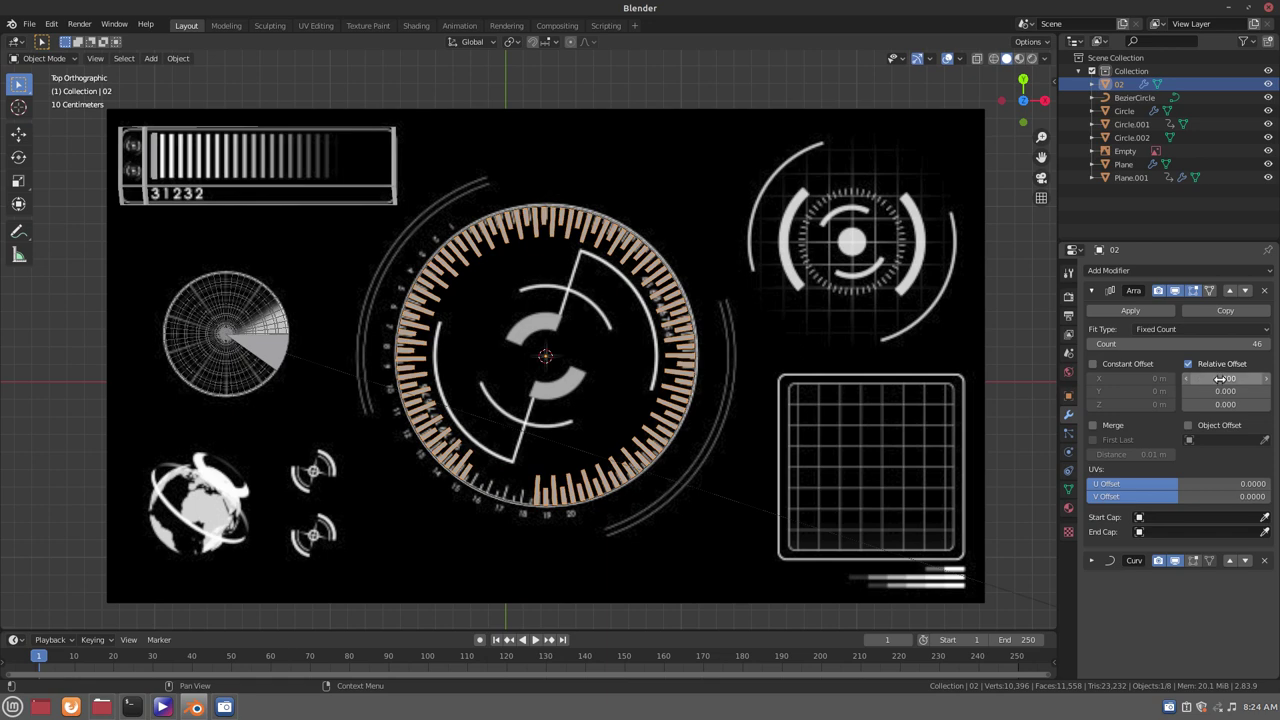
click(1265, 380)
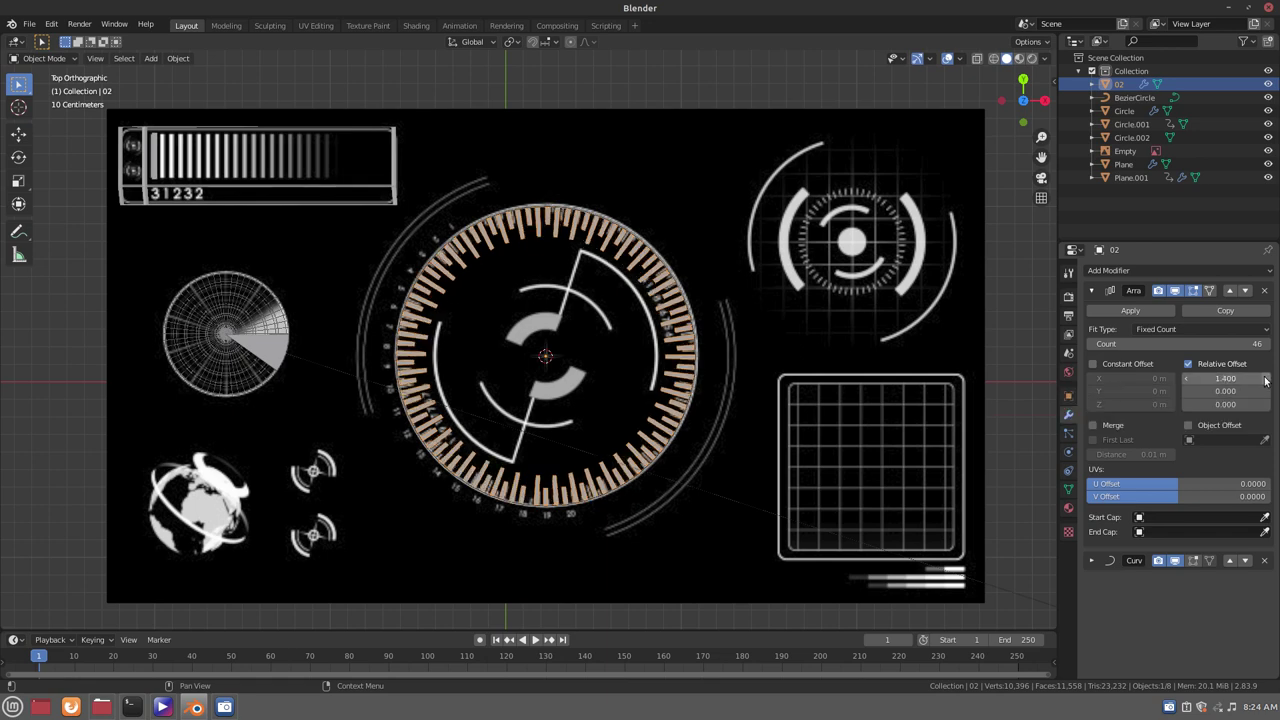
click(1265, 380)
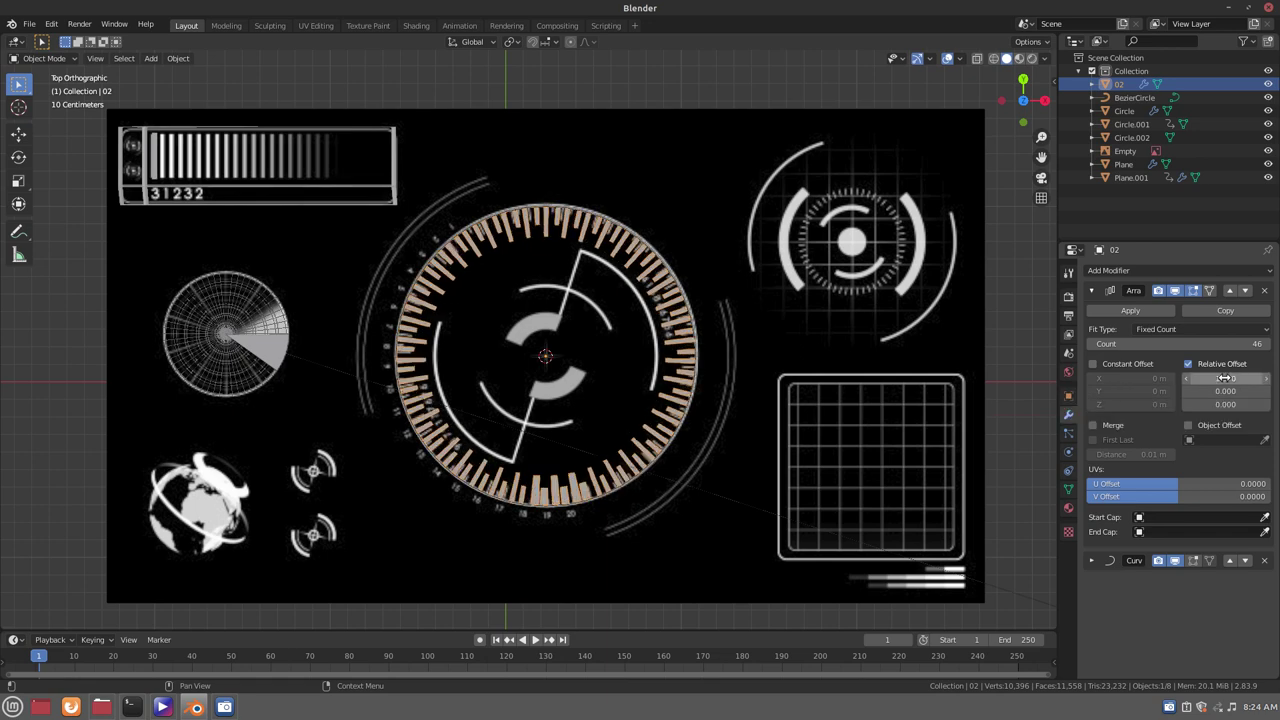
Try offsets 1.300, 1.450 and 1.250, then settle on 1.350
click(1188, 379)
click(1188, 379)
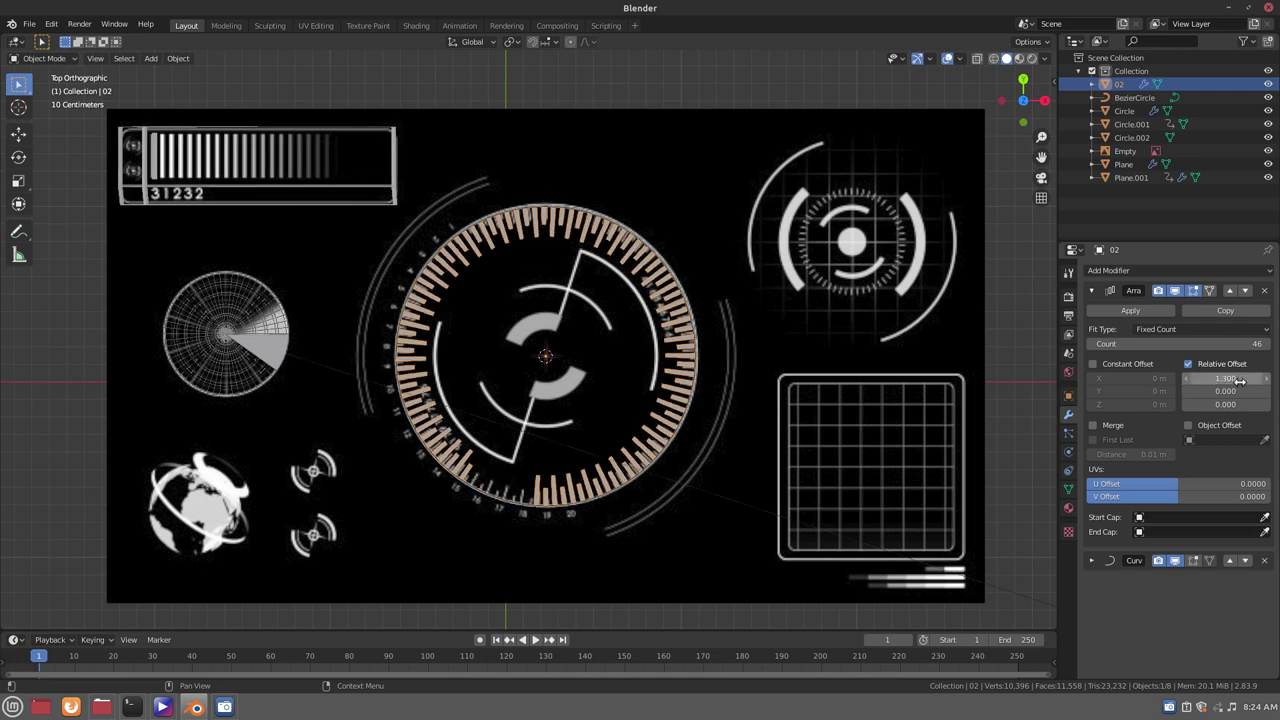
click(1267, 380)
click(1238, 379)
text(1.4)
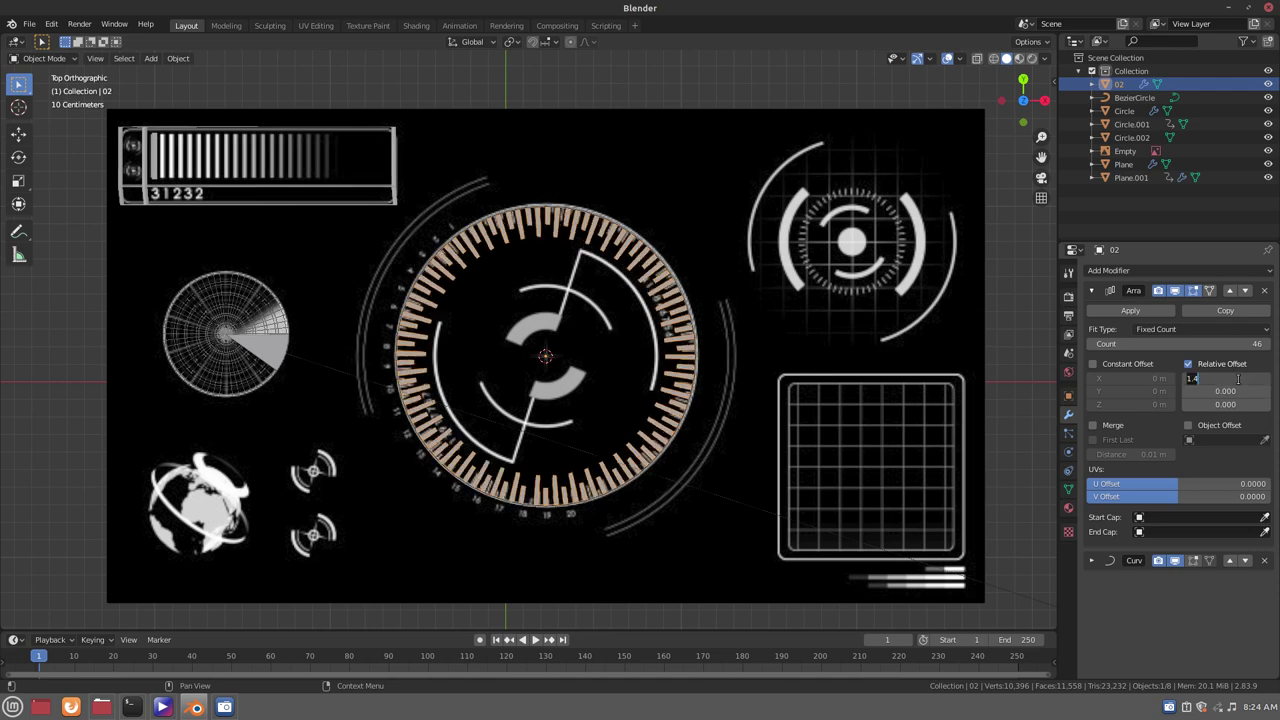
click(1222, 377)
text(50)
key(Return)
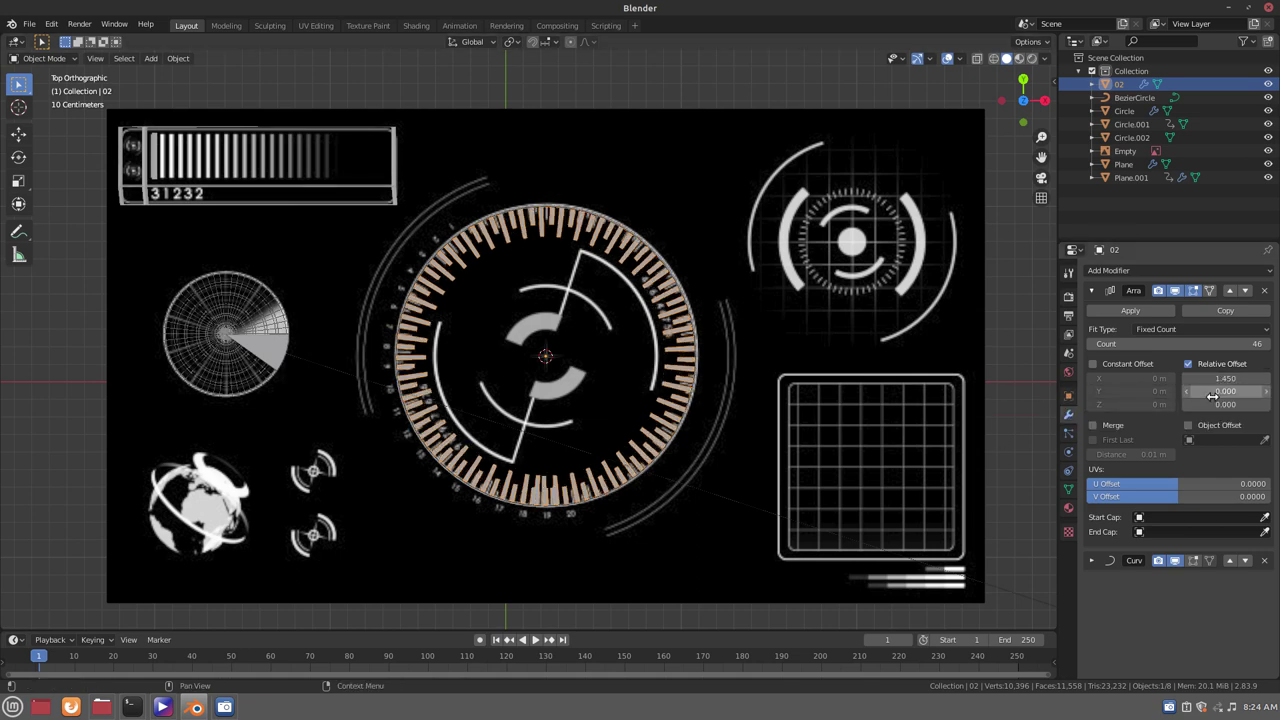
drag(1188, 381, 1150, 381)
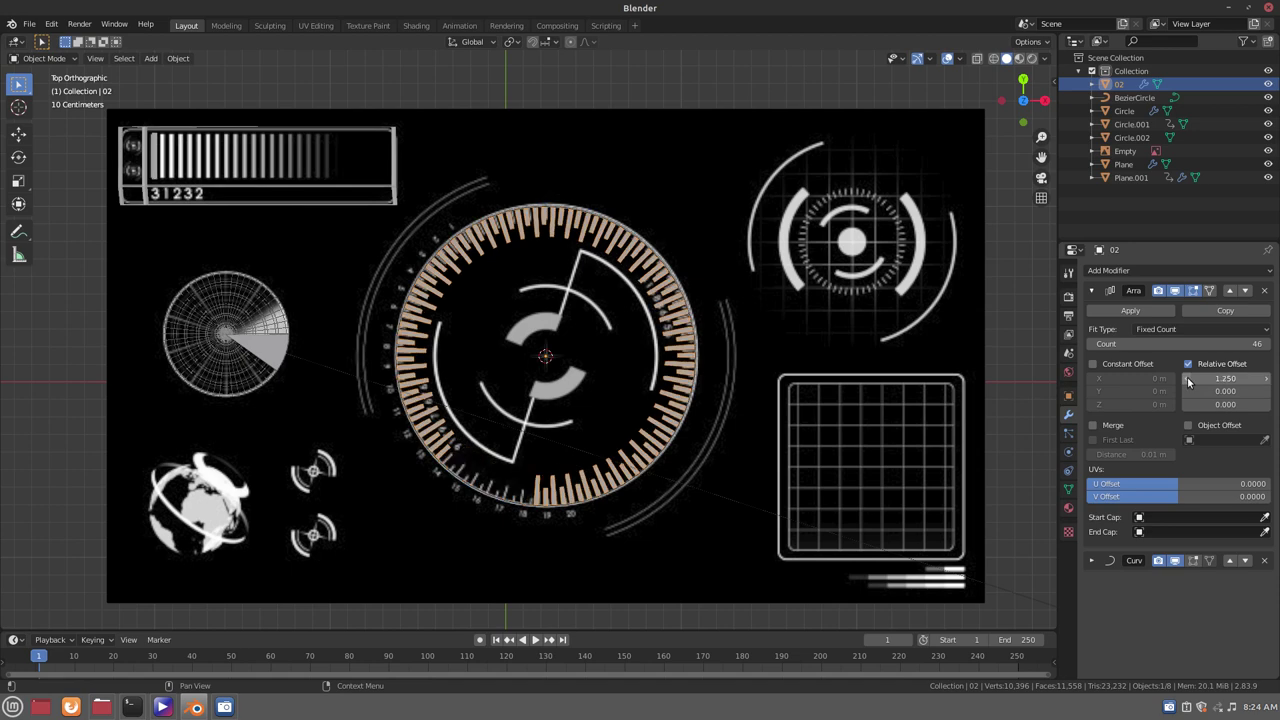
click(1267, 381)
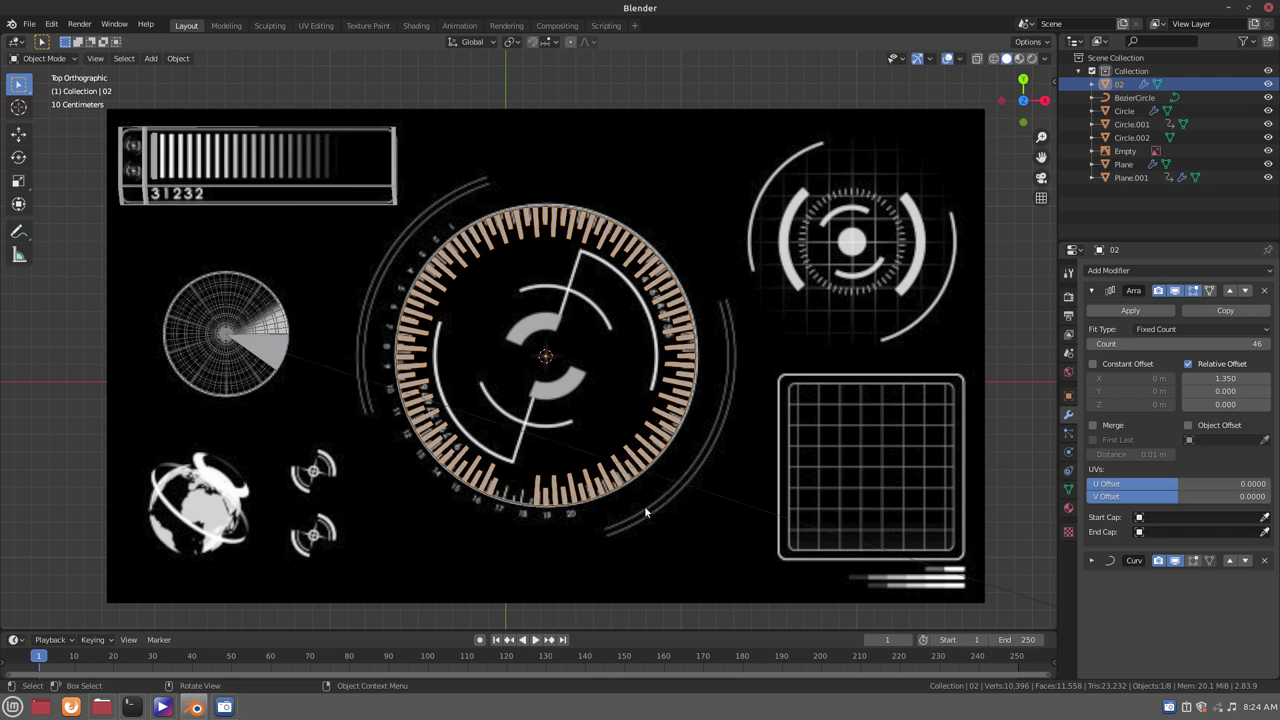
Select the Circle radar disc, starting and cancelling a rotation so it stays unrotated
click(520, 508)
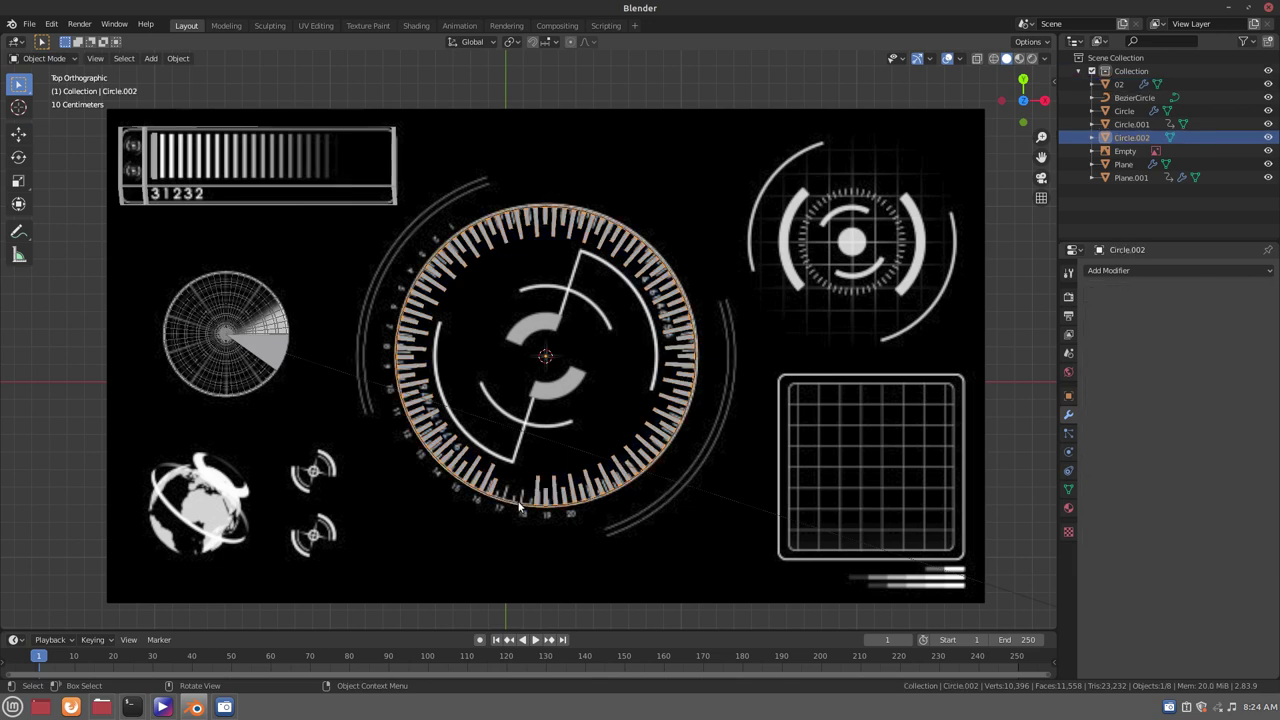
click(520, 508)
click(520, 508)
click(520, 508)
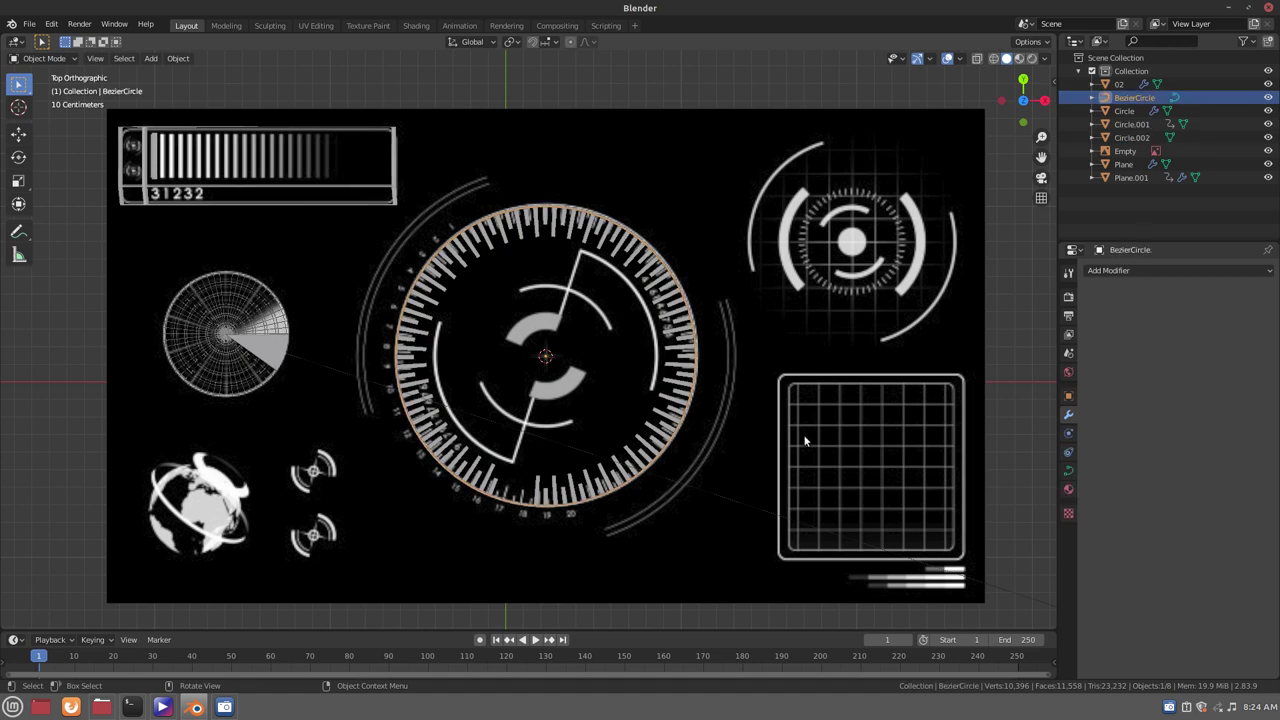
click(1119, 111)
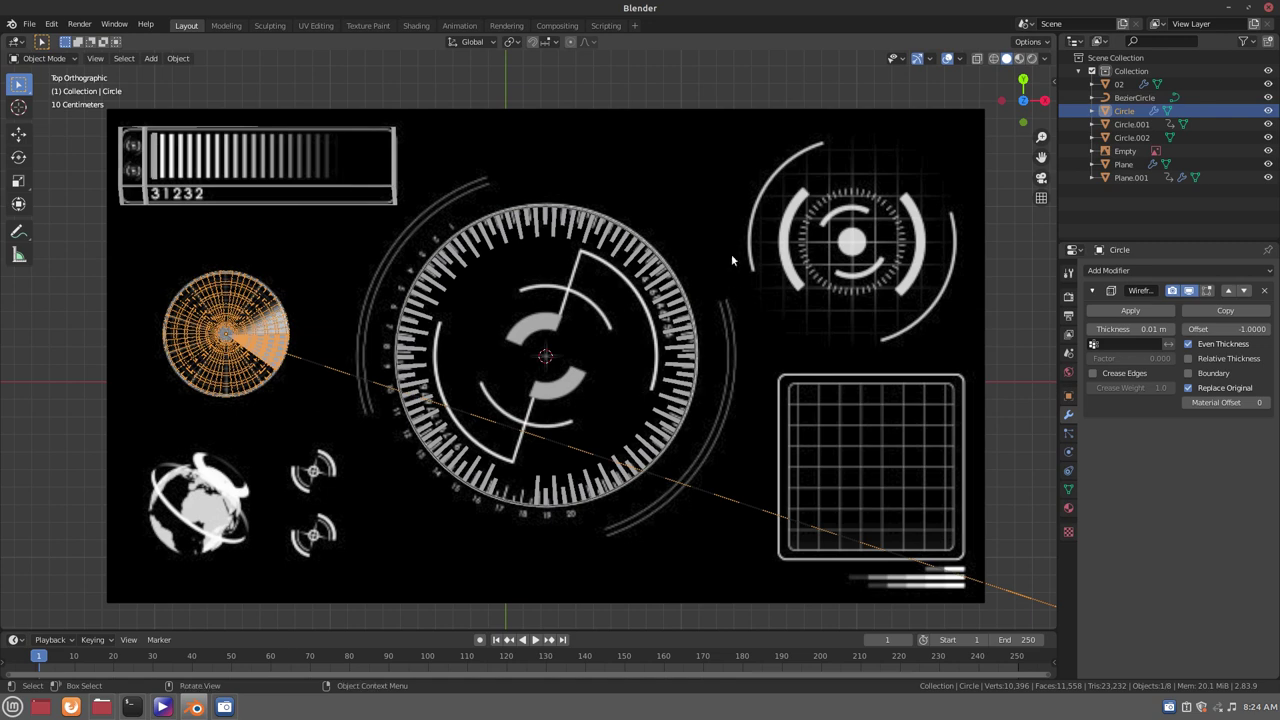
key(r)
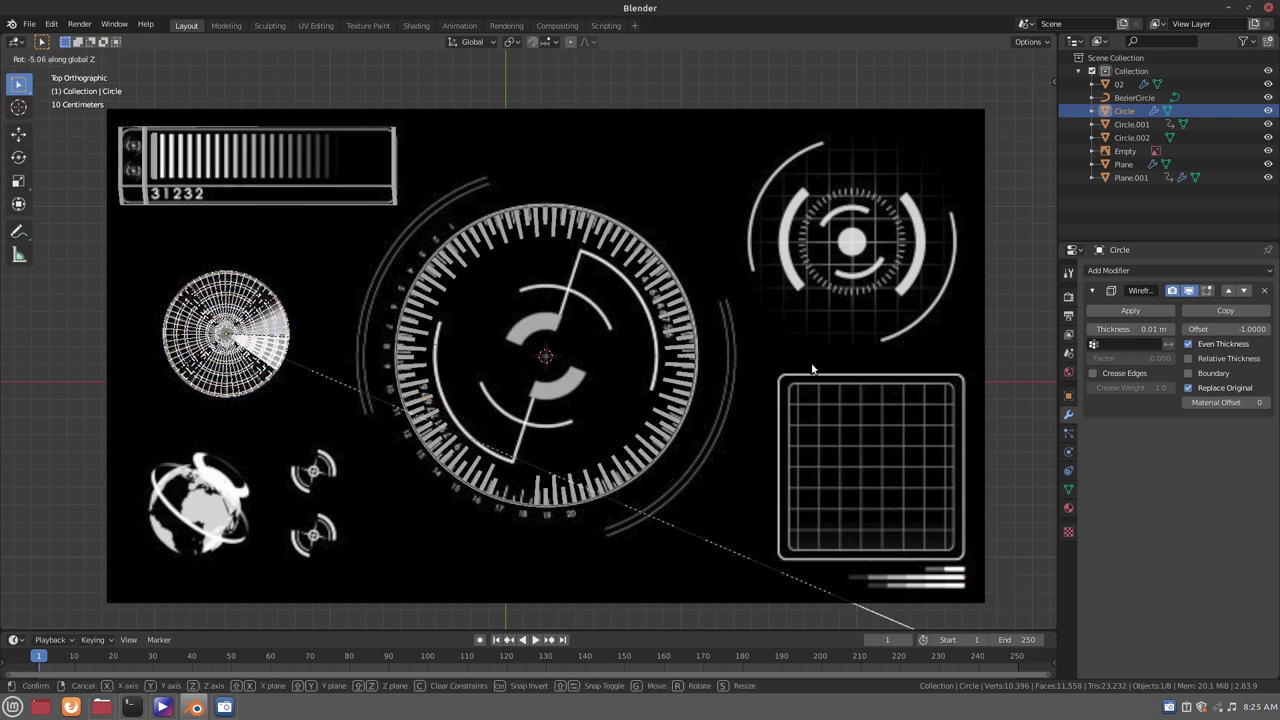
key(Escape)
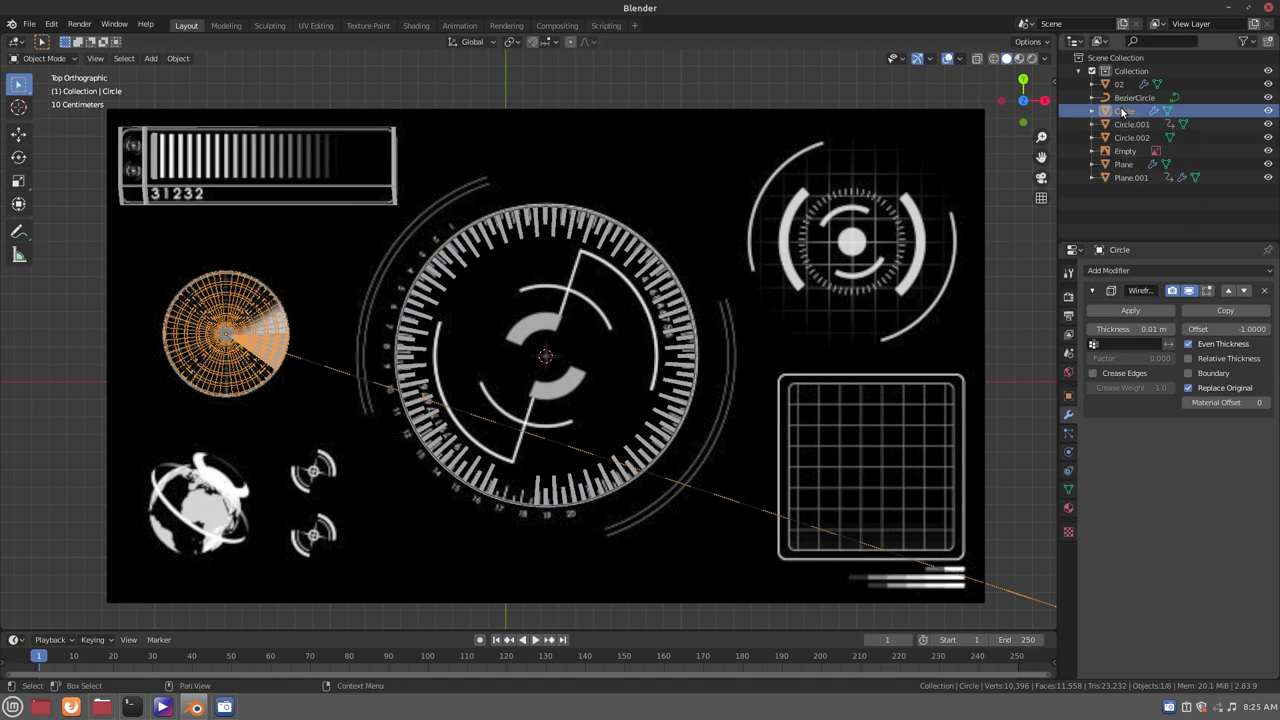
Rotate the BezierCircle around Z so the tick ring turns around the dial
click(1124, 97)
double_click(1124, 97)
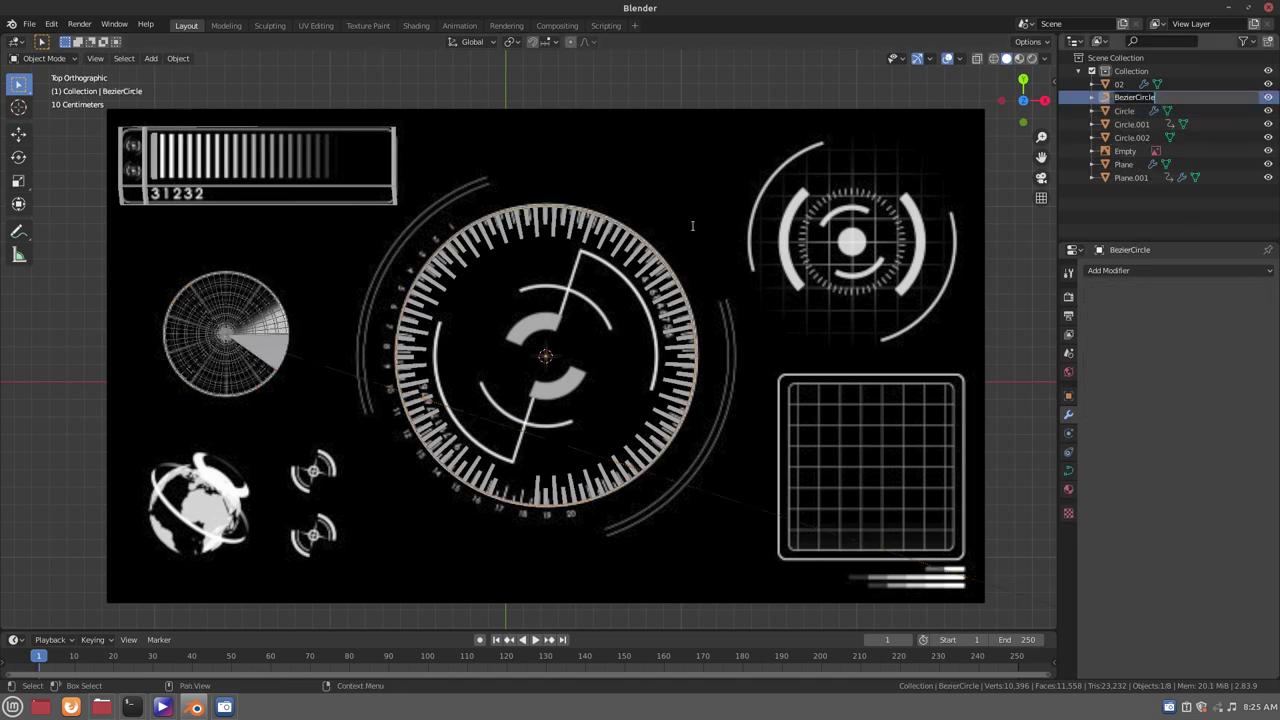
key(Escape)
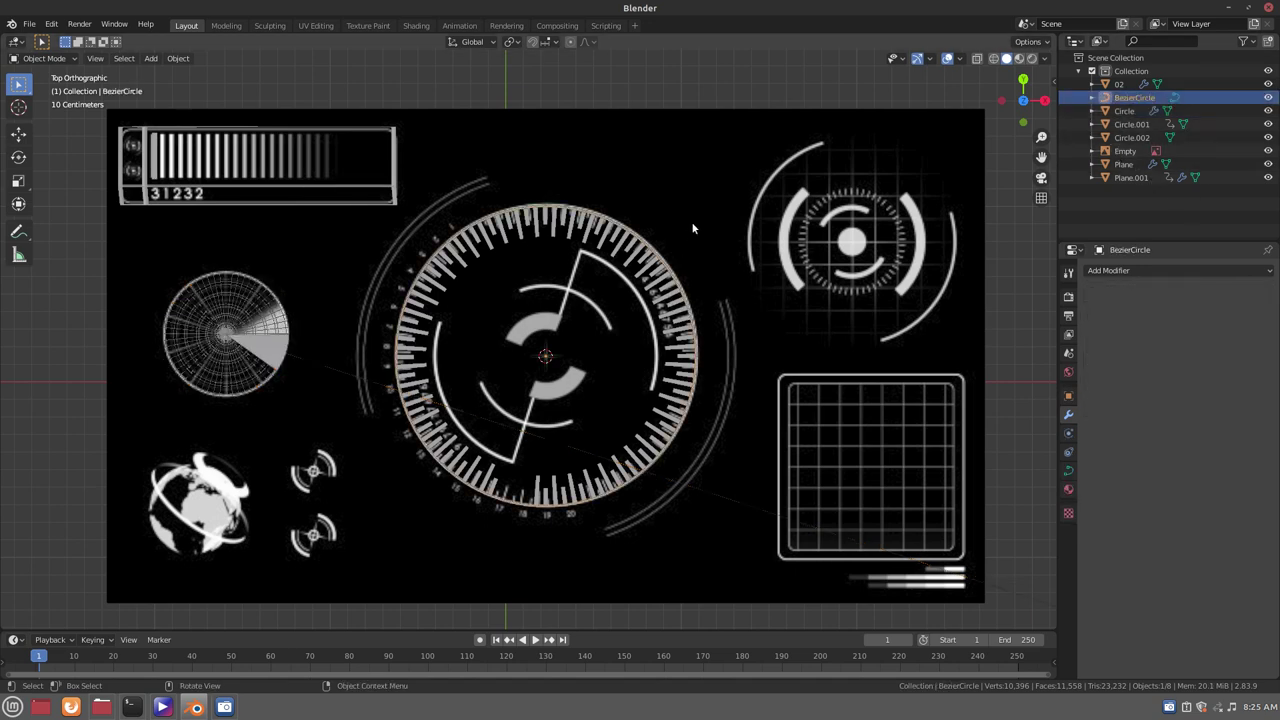
key(r)
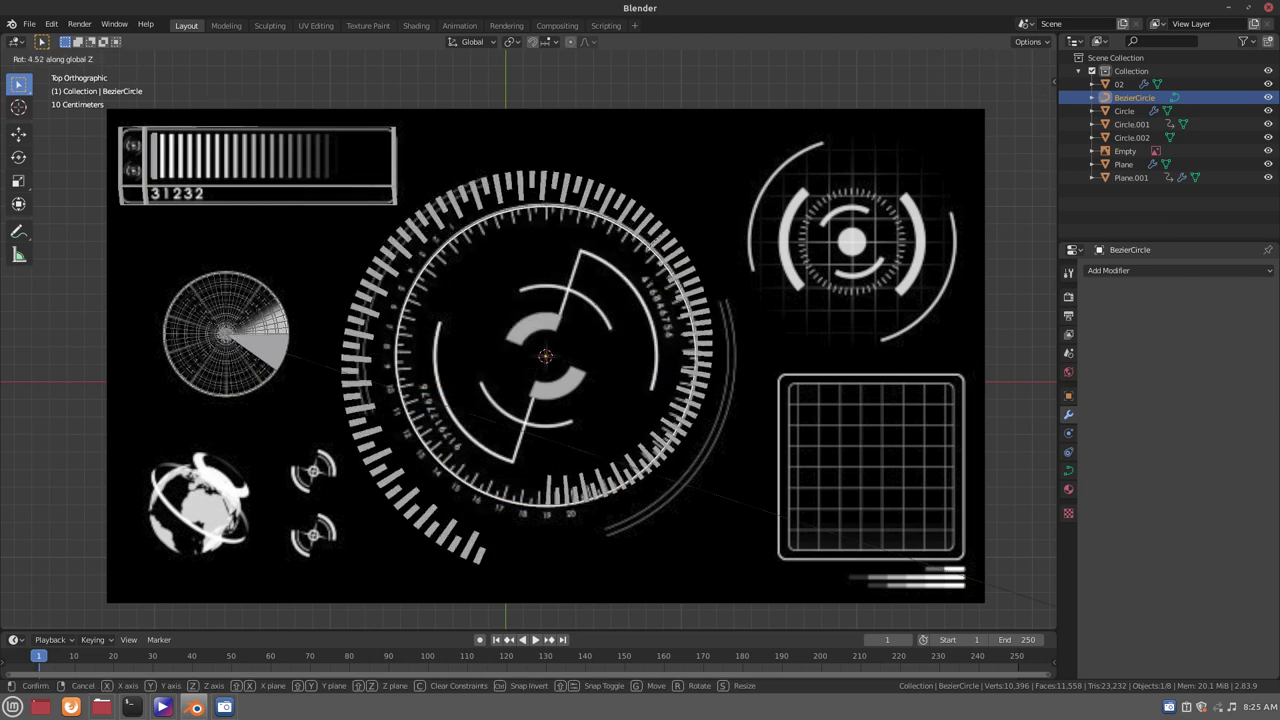
click(646, 494)
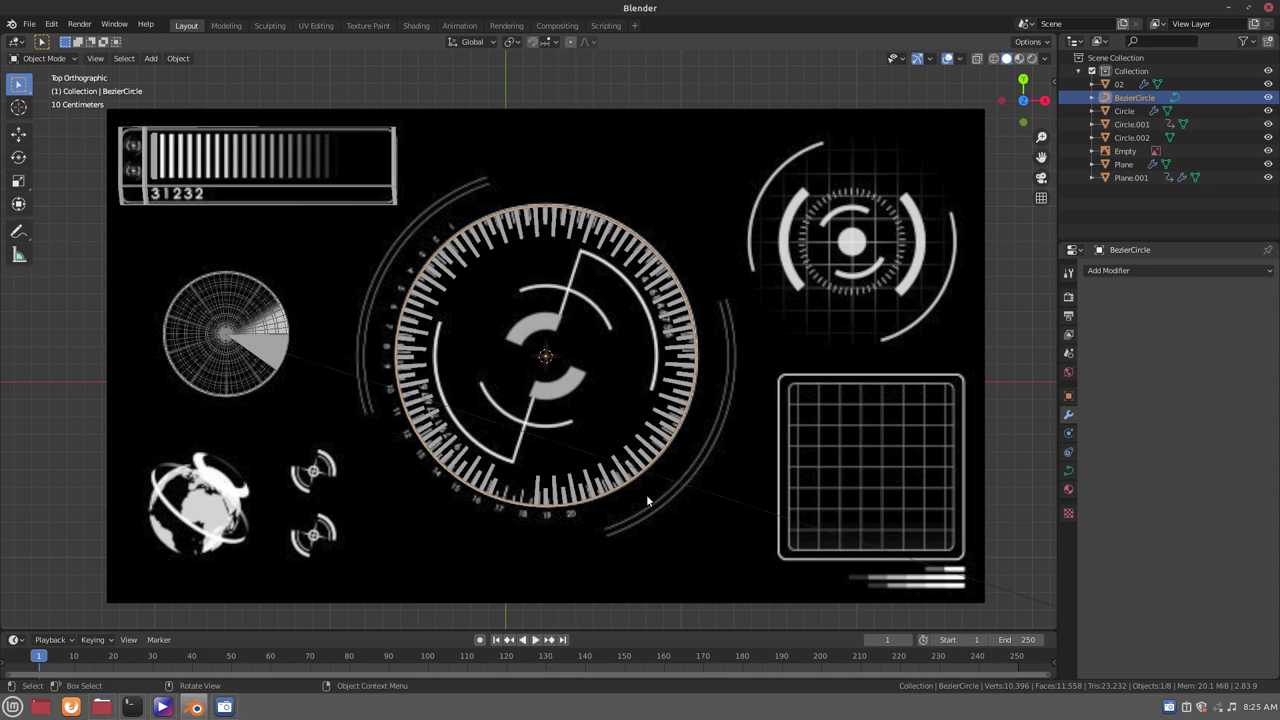
click(711, 492)
Experiment with the Circle's Wireframe offset, trying -1 and 1 before sliding it near zero
scroll(713, 491, down, 1)
scroll(713, 491, down, 3)
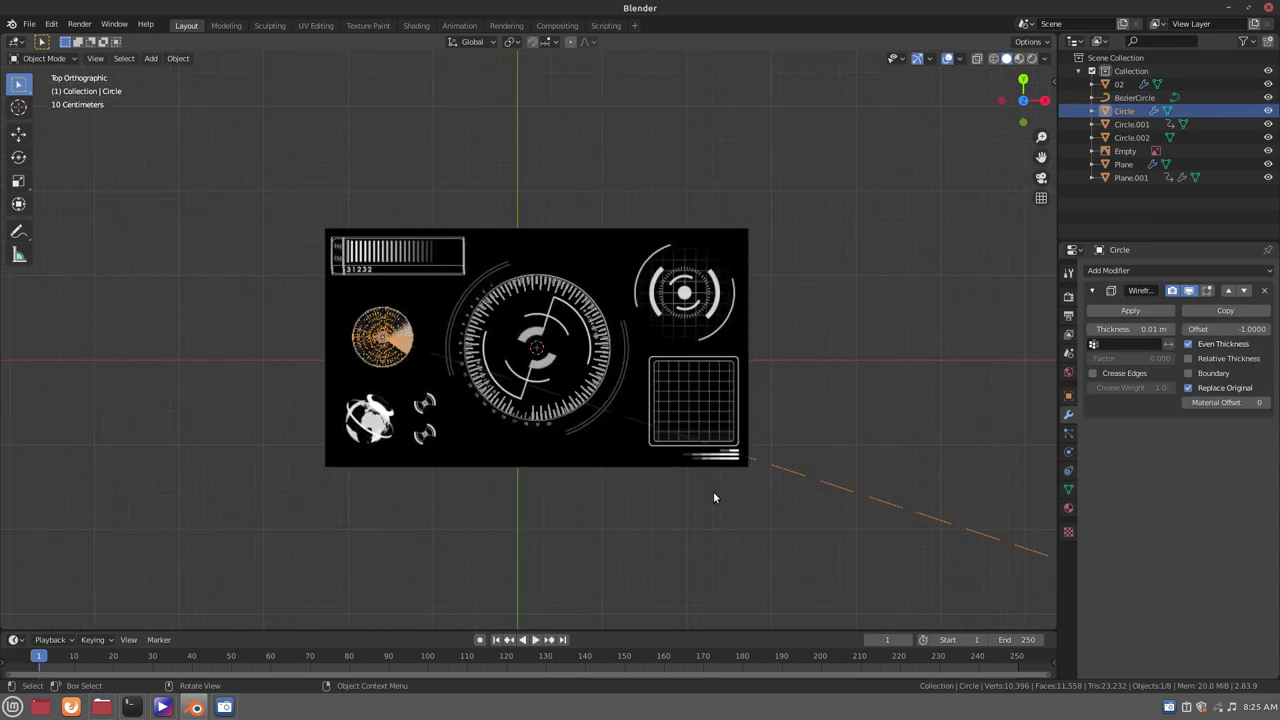
scroll(713, 491, down, 3)
scroll(713, 491, down, 3)
scroll(713, 491, down, 5)
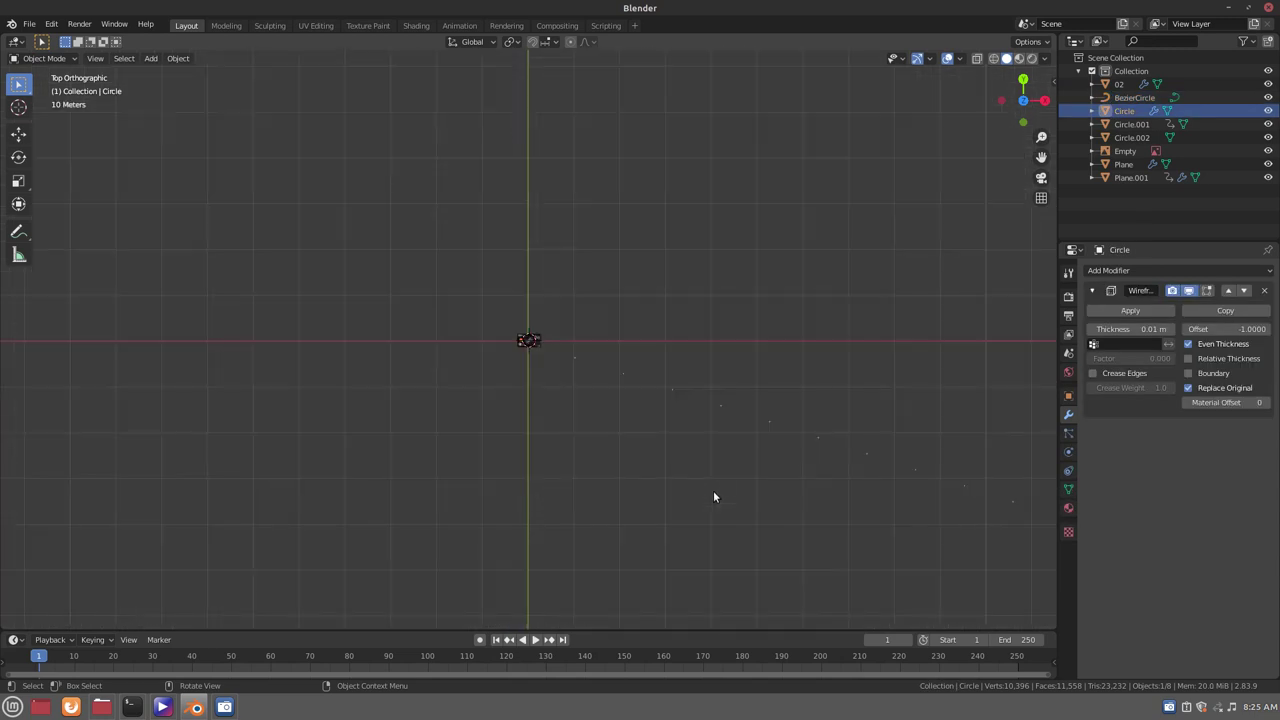
scroll(708, 490, up, 4)
scroll(675, 470, up, 10)
scroll(640, 452, up, 5)
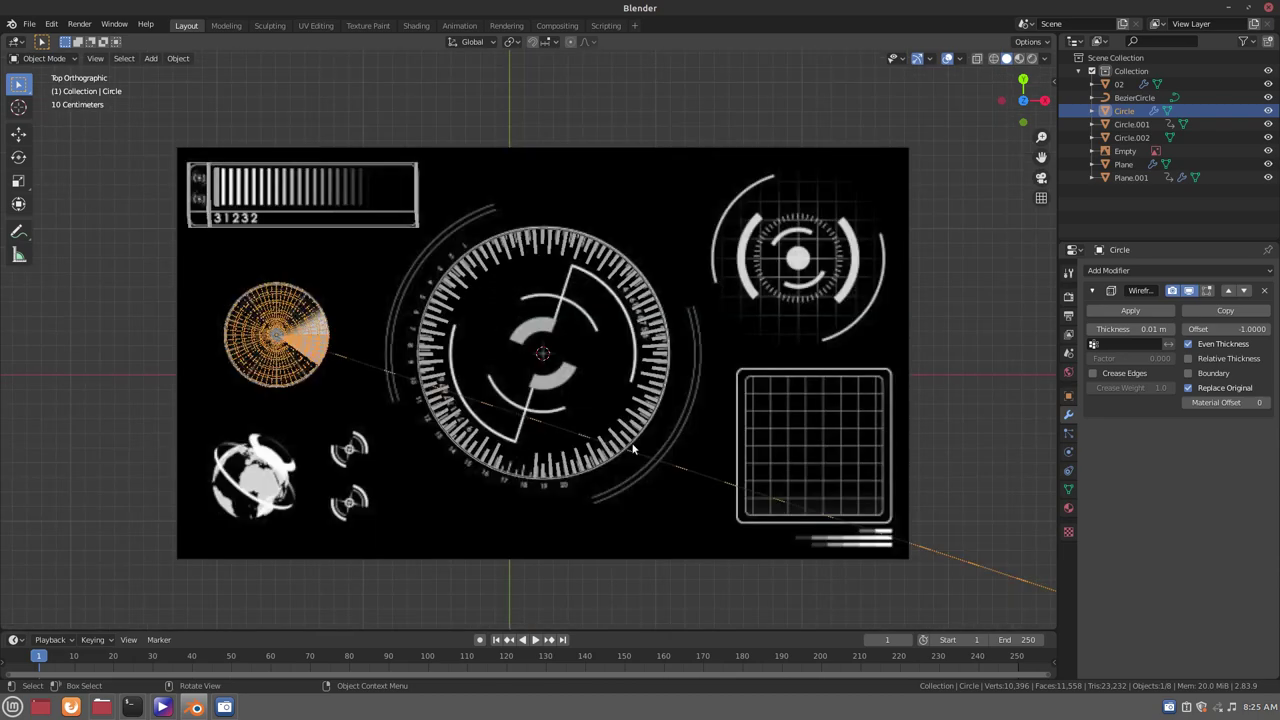
scroll(632, 450, up, 2)
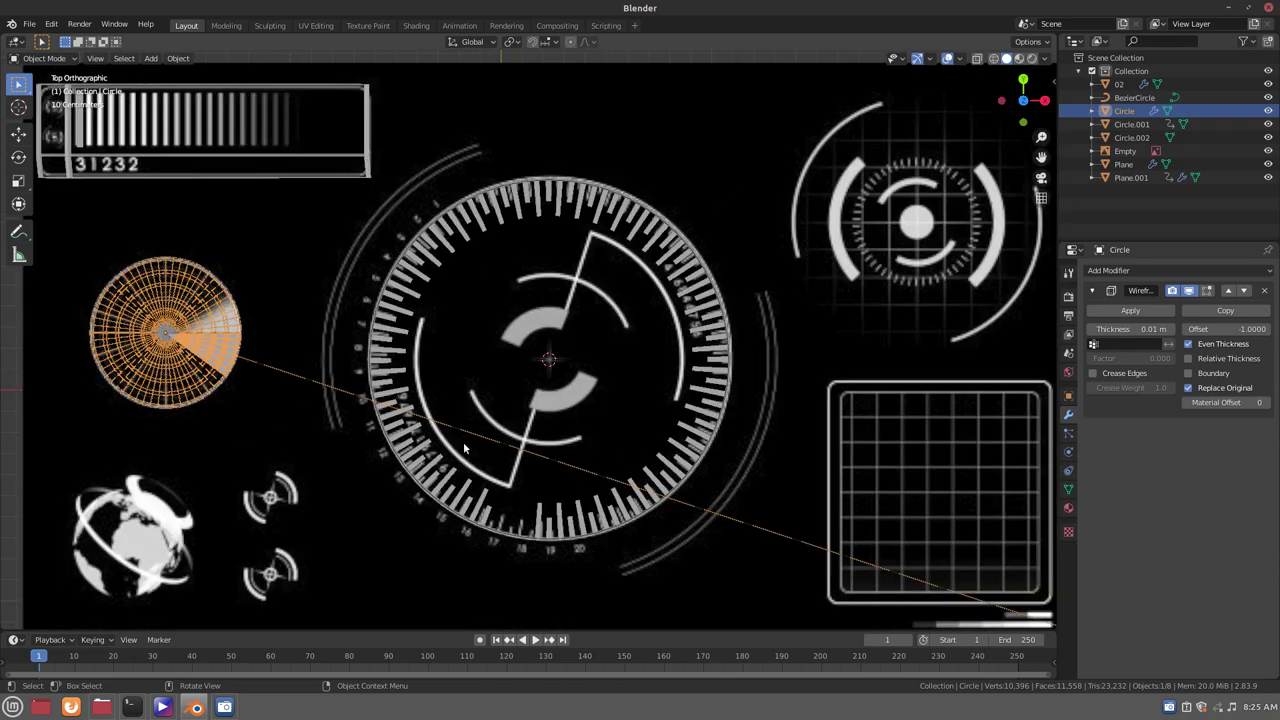
drag(1228, 329, 1110, 329)
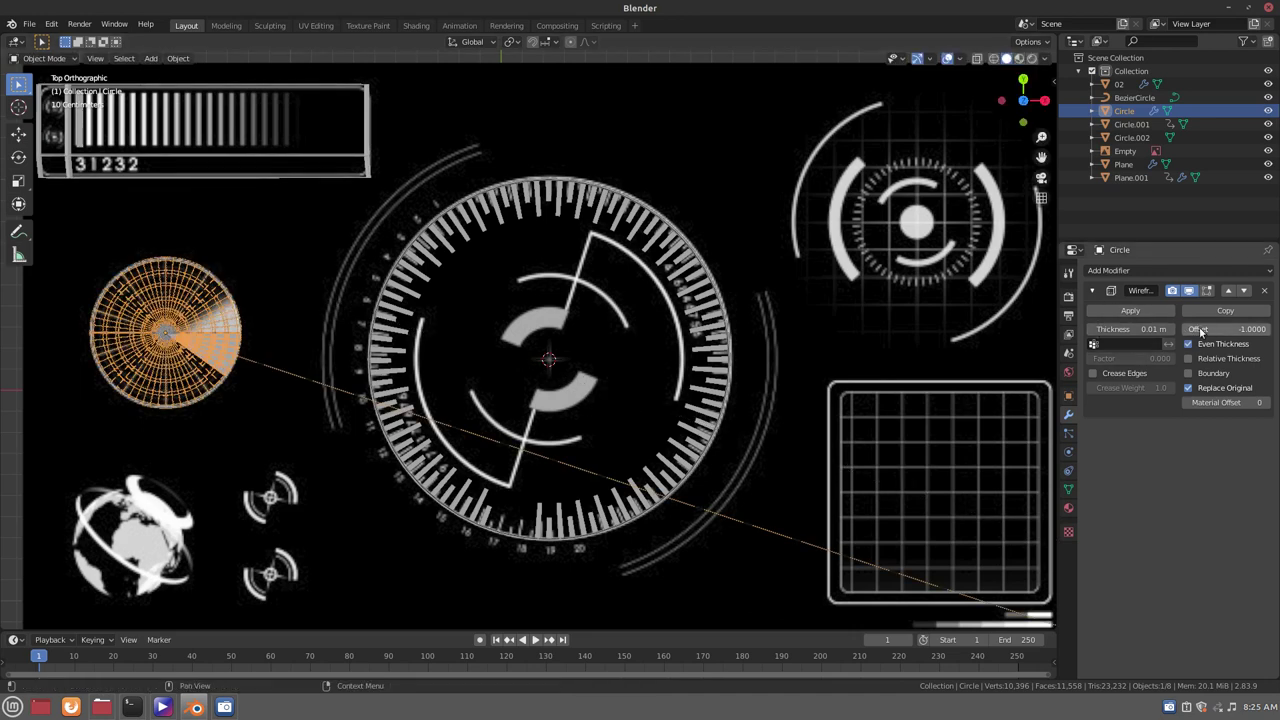
click(1270, 329)
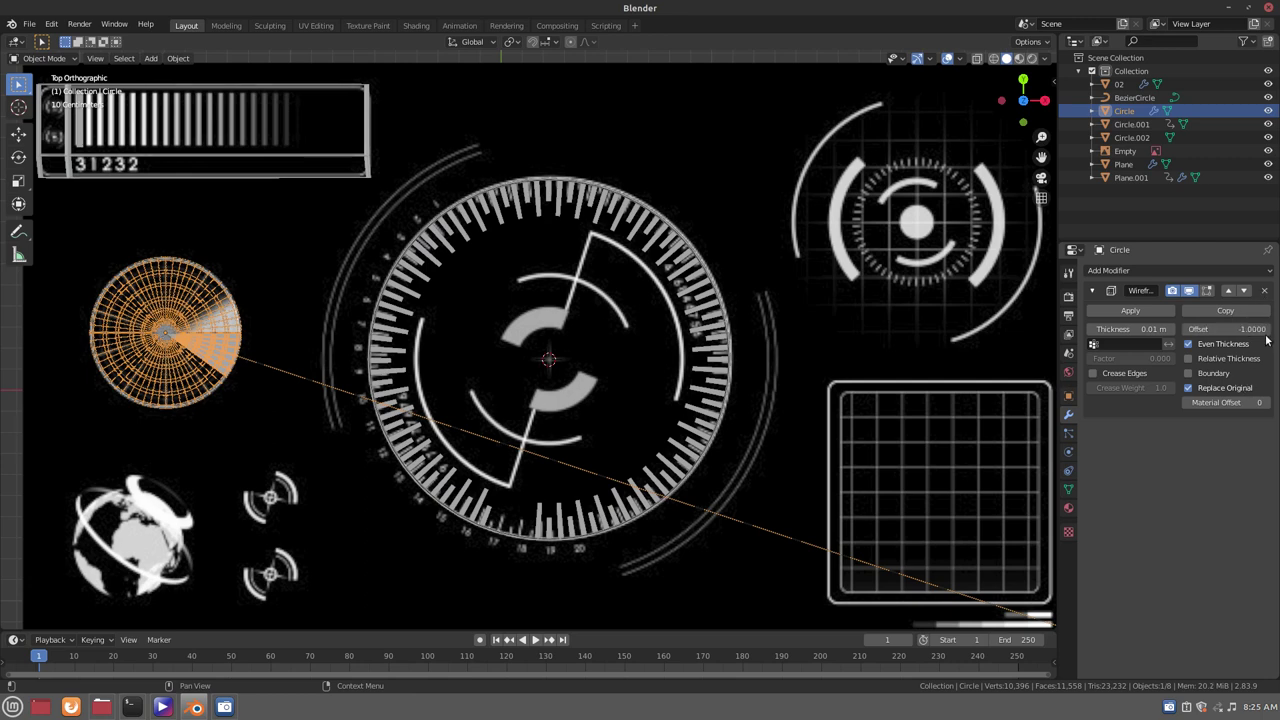
text(-1)
key(Return)
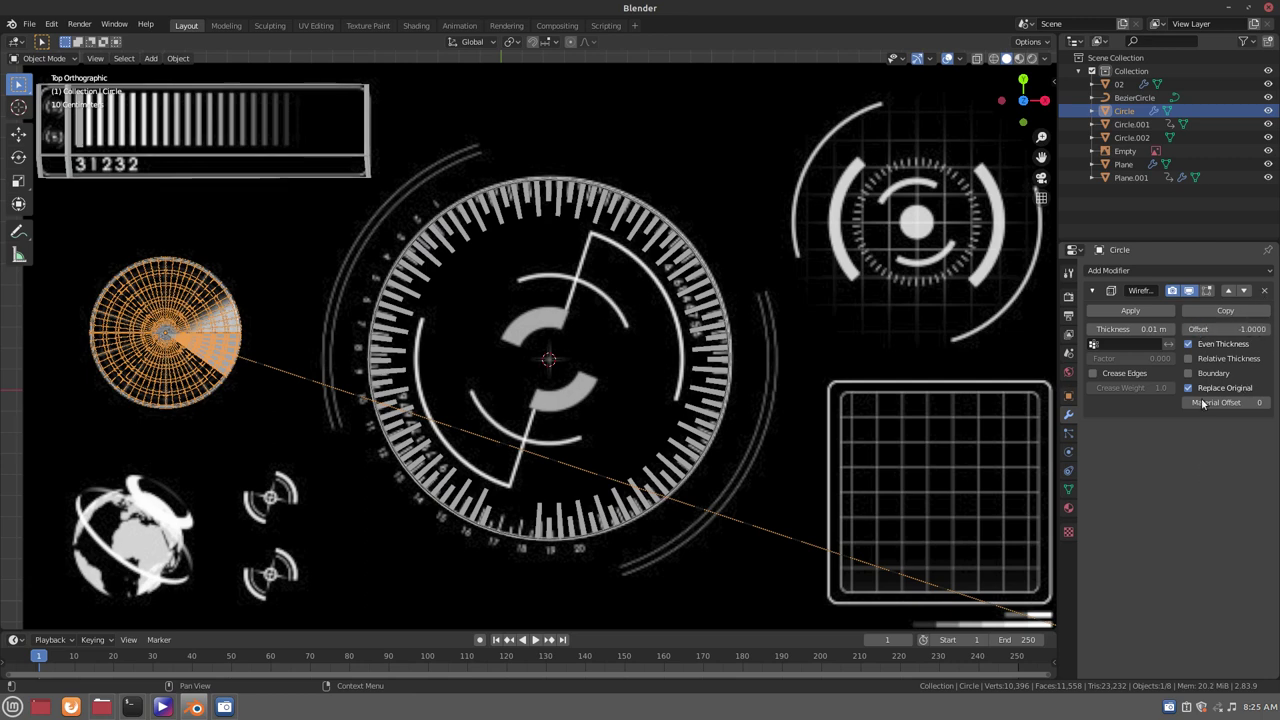
drag(1199, 335, 1235, 335)
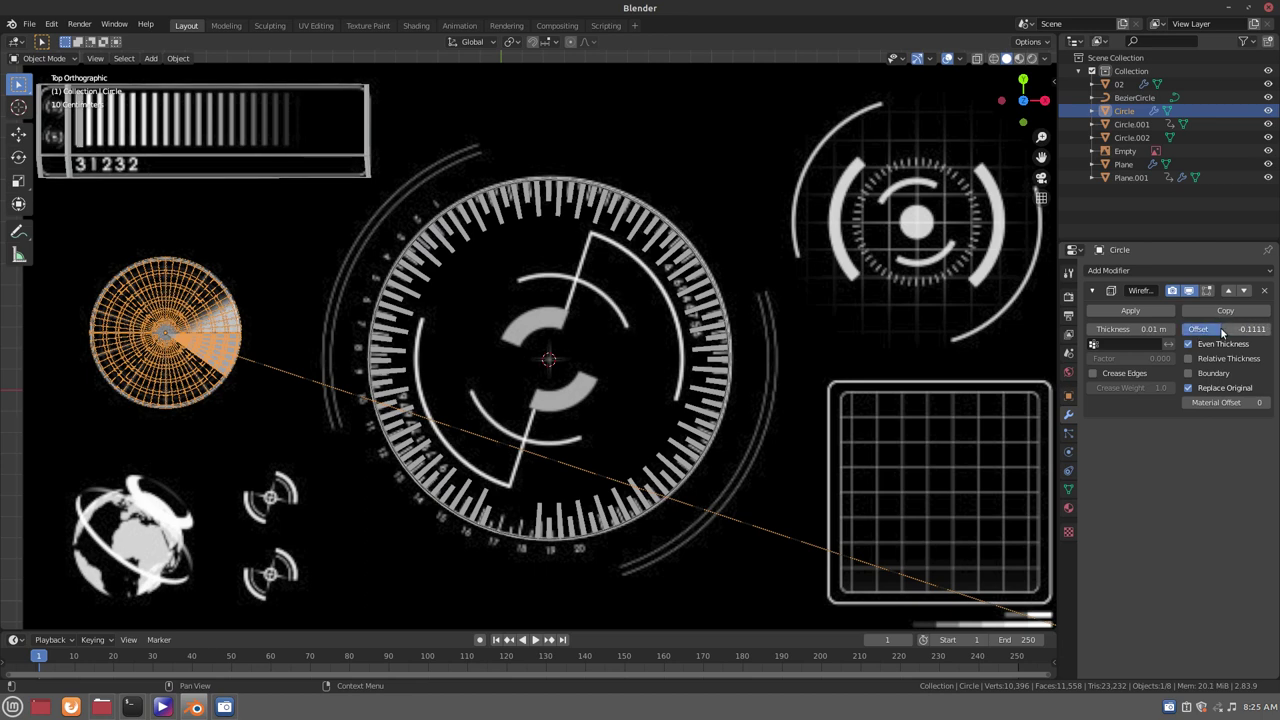
Enter Edit Mode on the Circle disc, then return to Object Mode
scroll(223, 346, up, 2)
scroll(210, 350, up, 3)
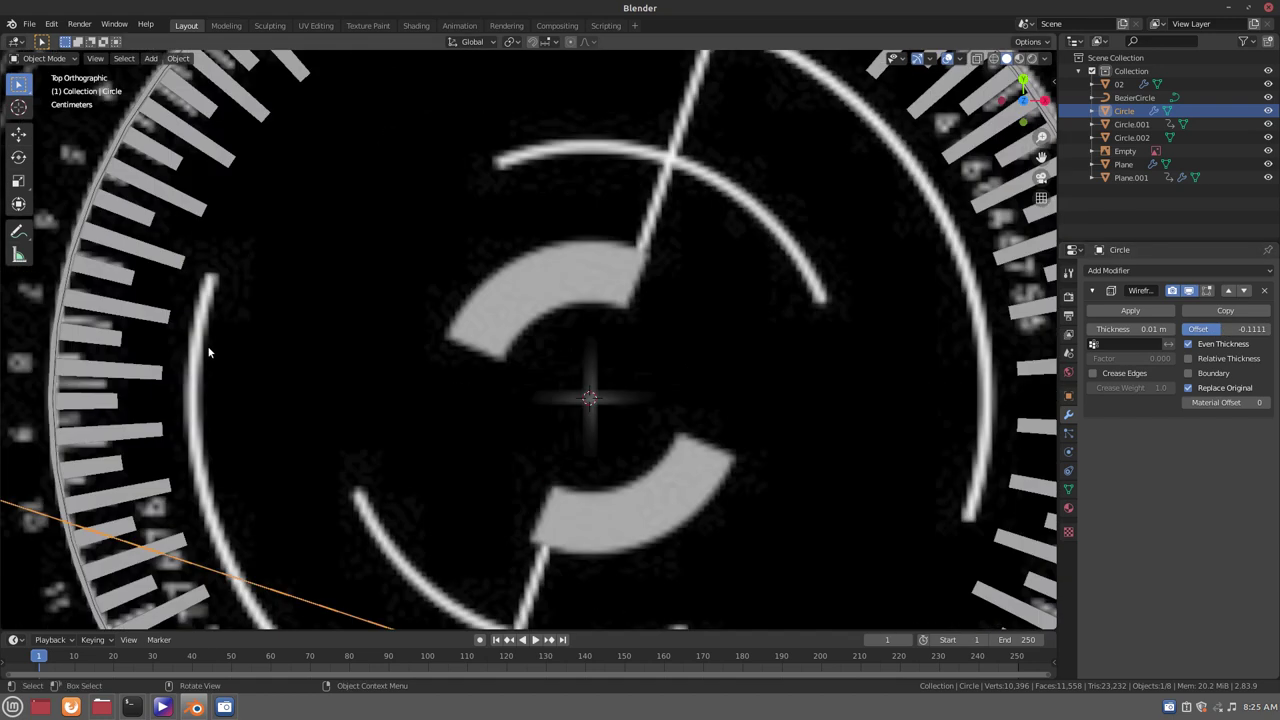
scroll(208, 351, down, 2)
scroll(208, 351, down, 2)
scroll(208, 351, down, 1)
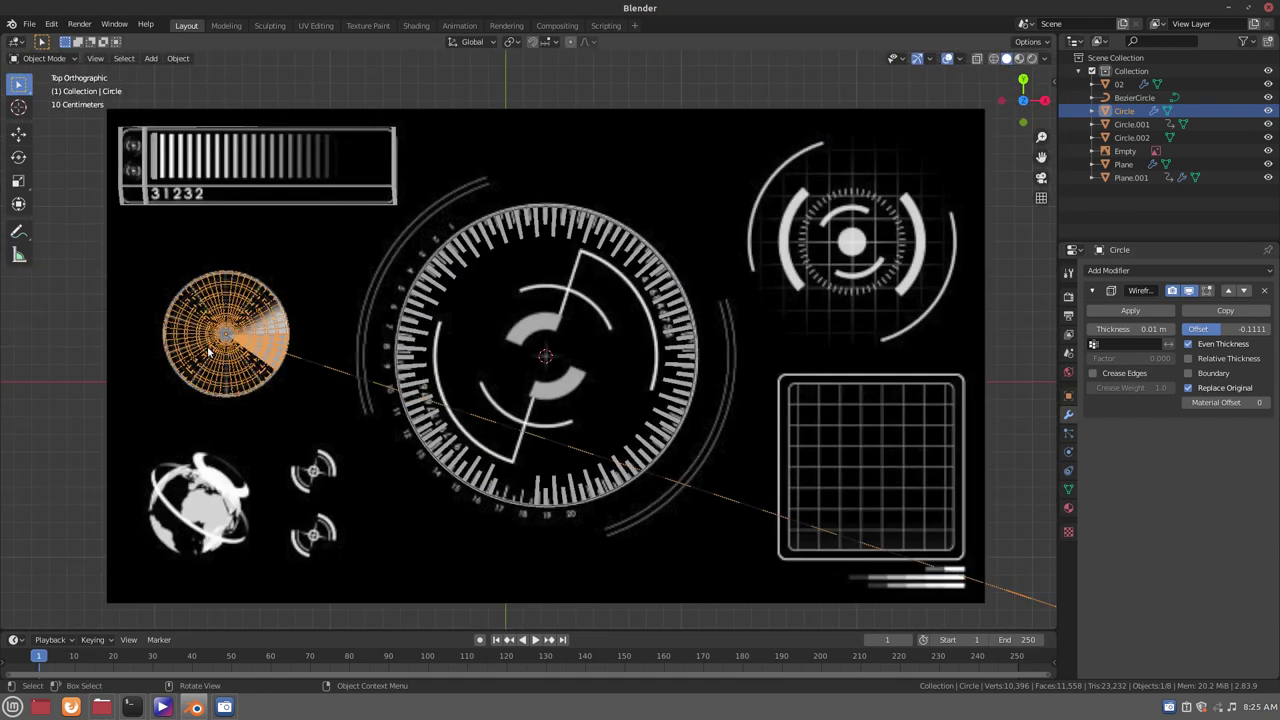
scroll(208, 350, up, 1)
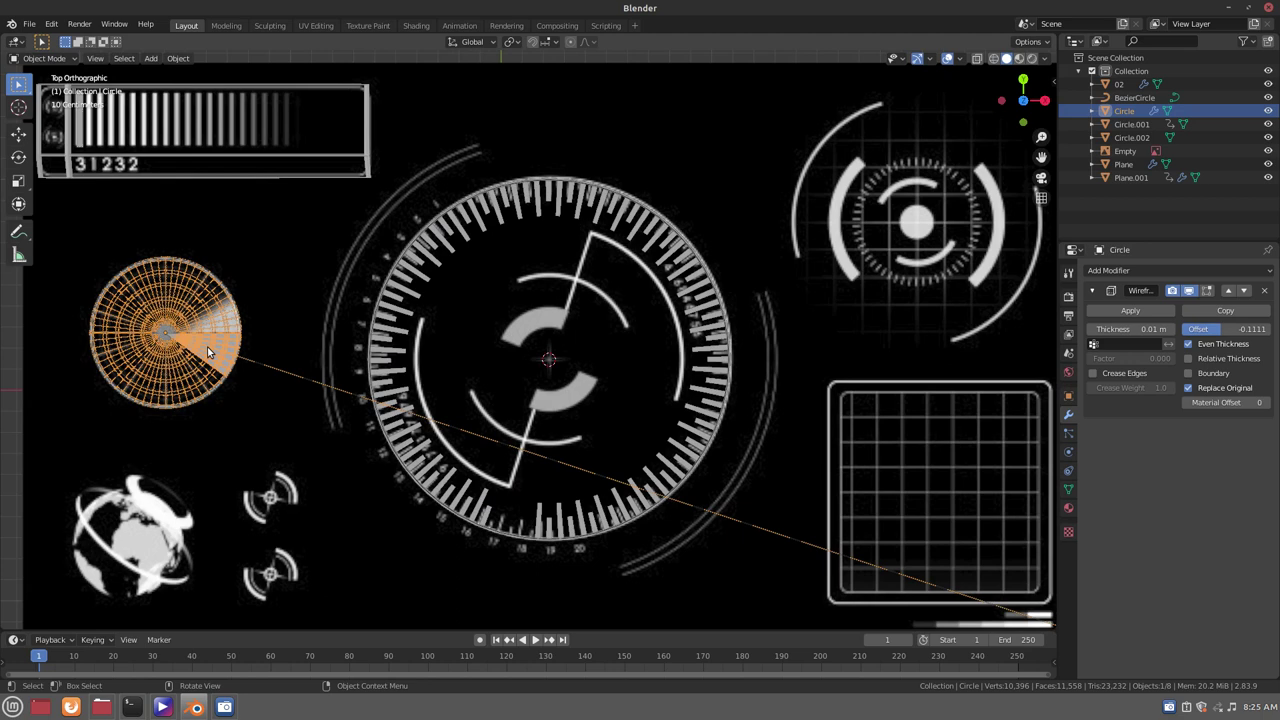
key(Tab)
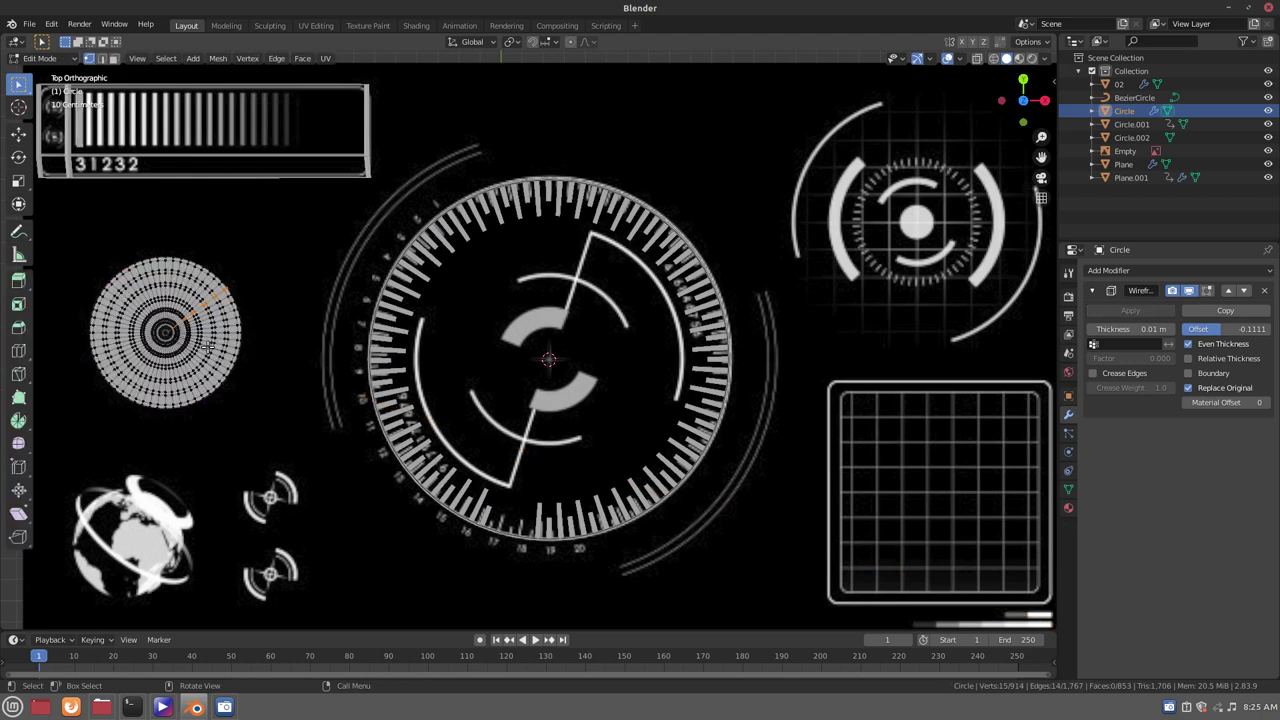
scroll(206, 345, up, 1)
scroll(205, 345, up, 1)
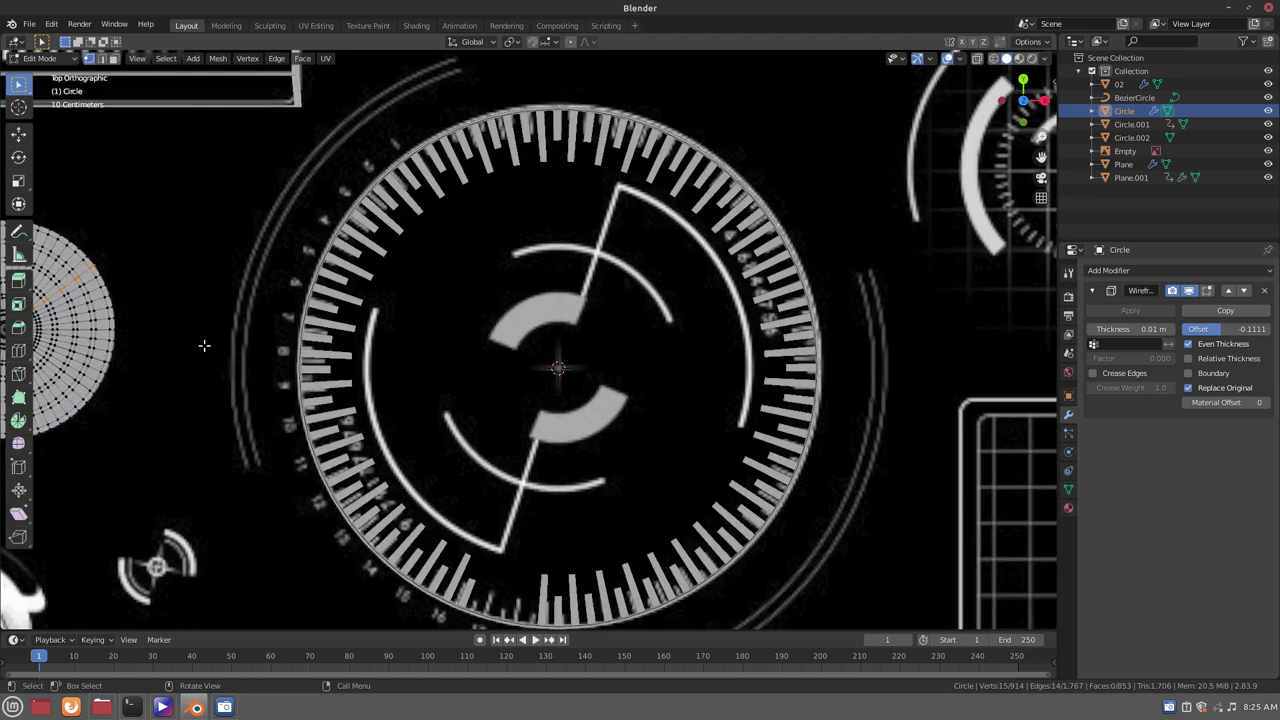
scroll(204, 345, down, 2)
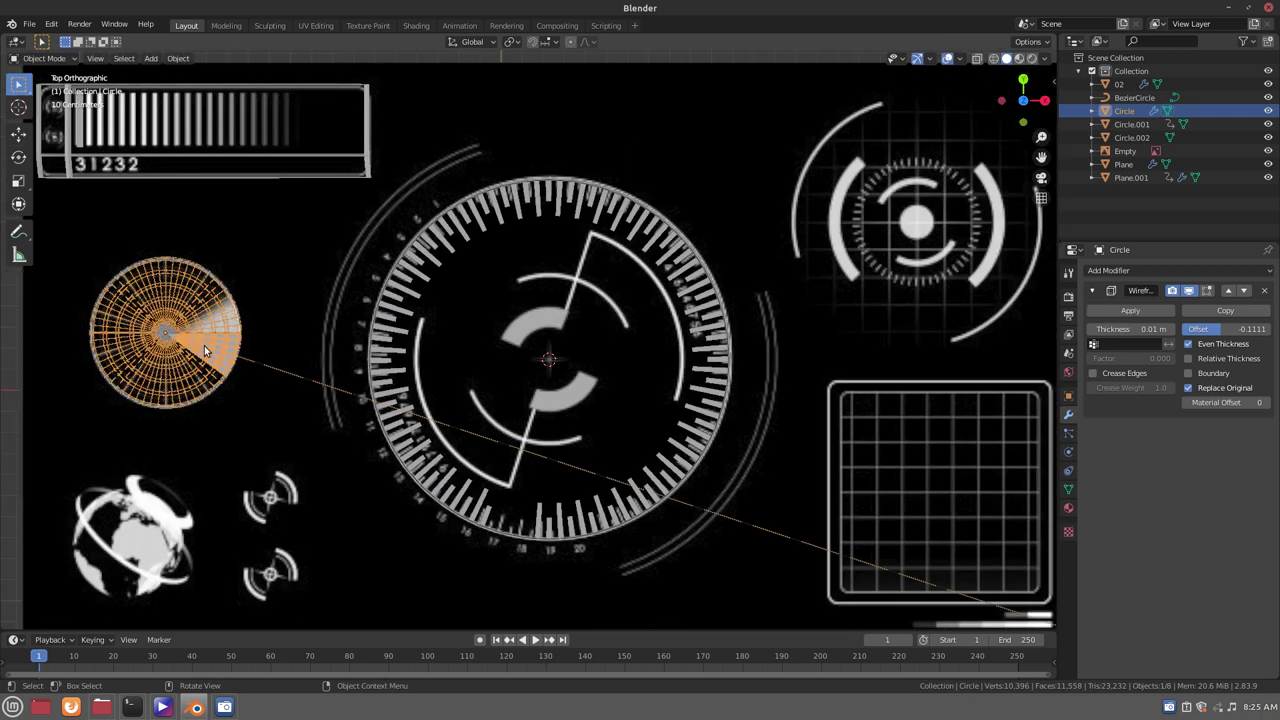
key(Tab)
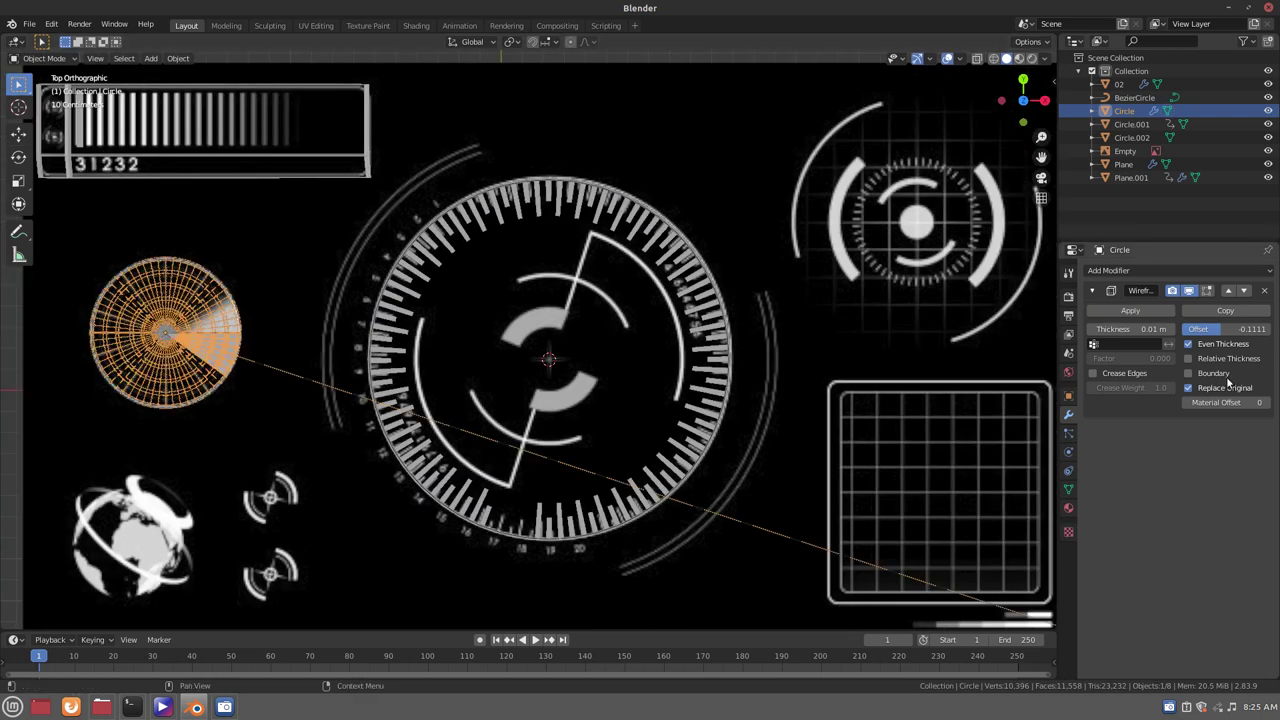
Replace the Circle's Wireframe with a new 0.02 m one: Boundary and Relative Thickness on, Even Thickness off
click(1265, 291)
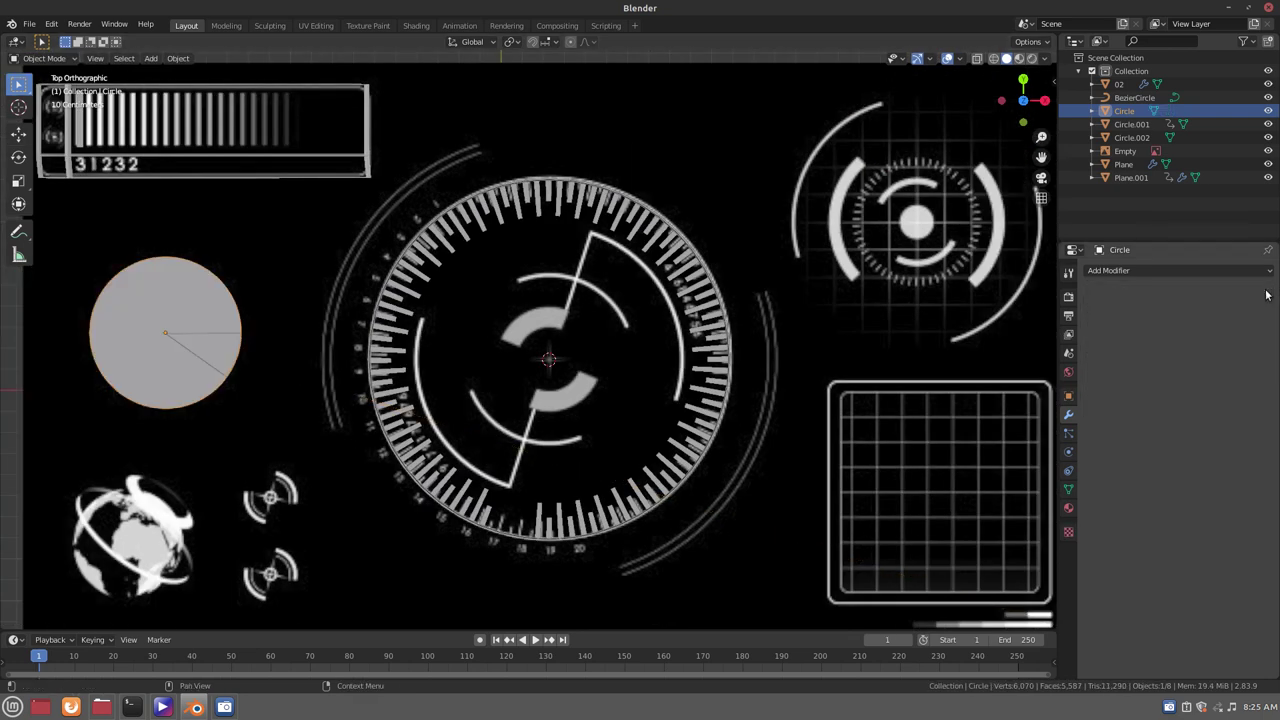
click(1108, 272)
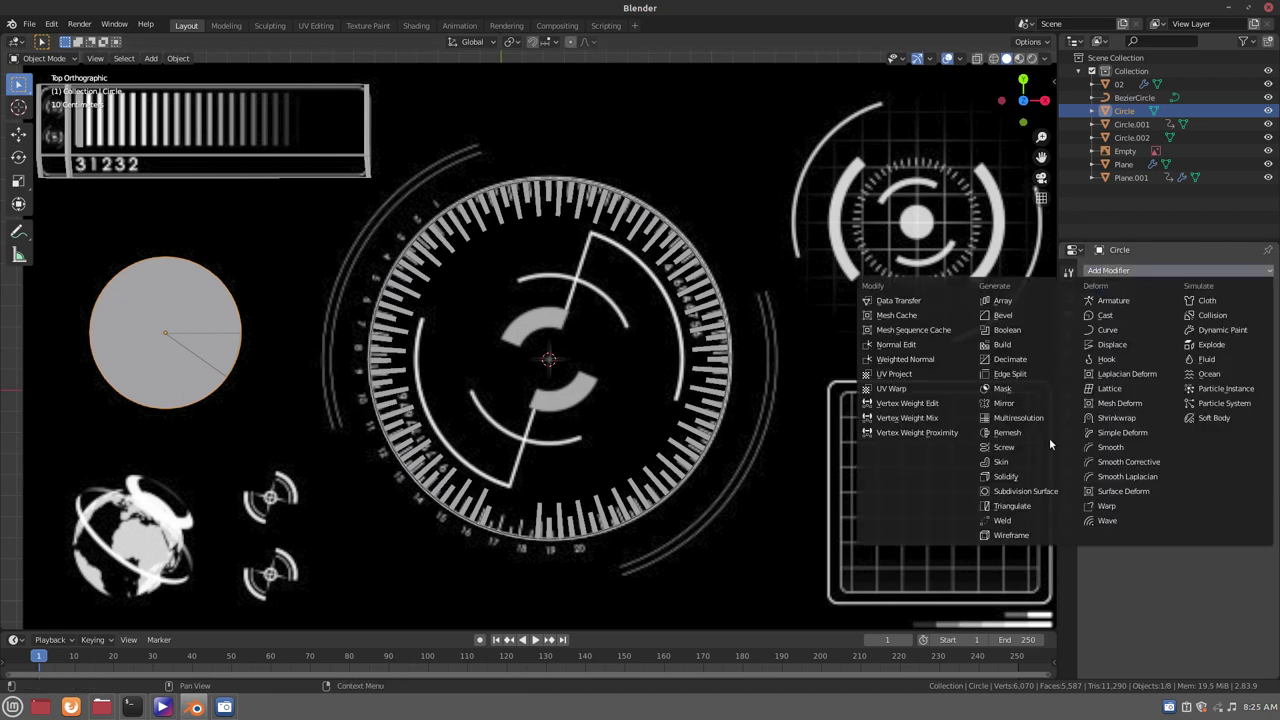
click(1040, 535)
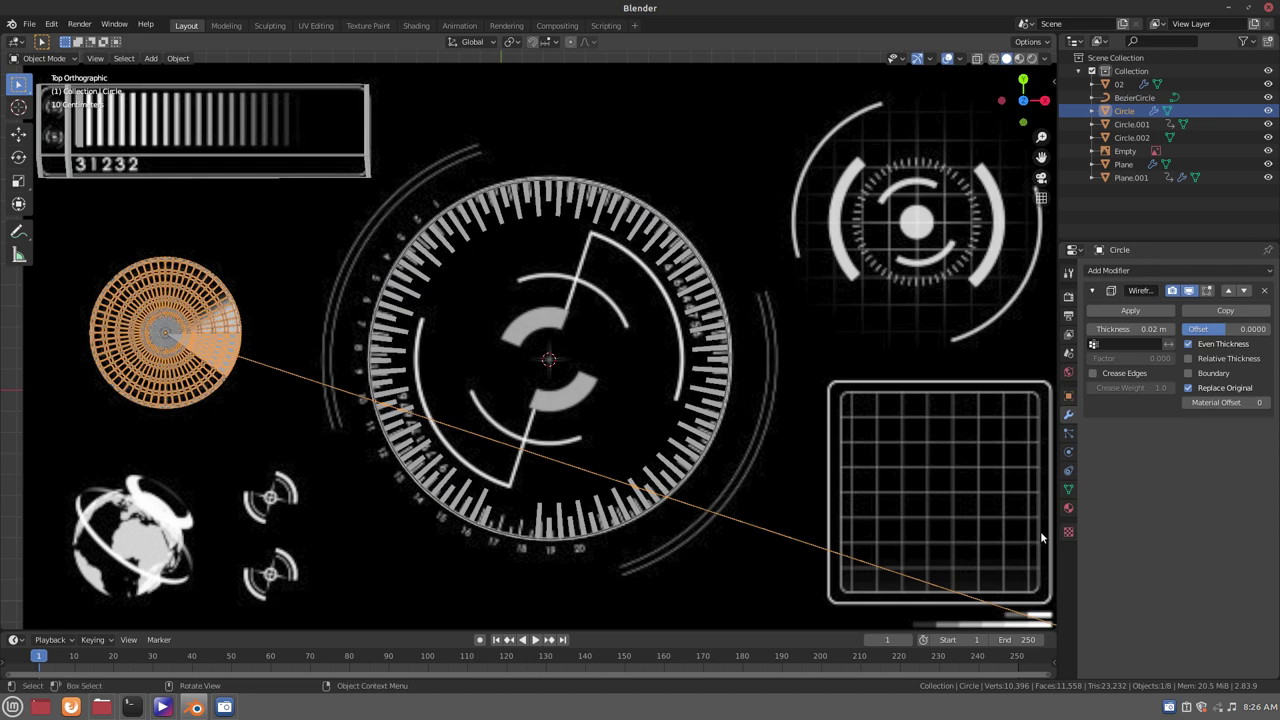
click(1189, 388)
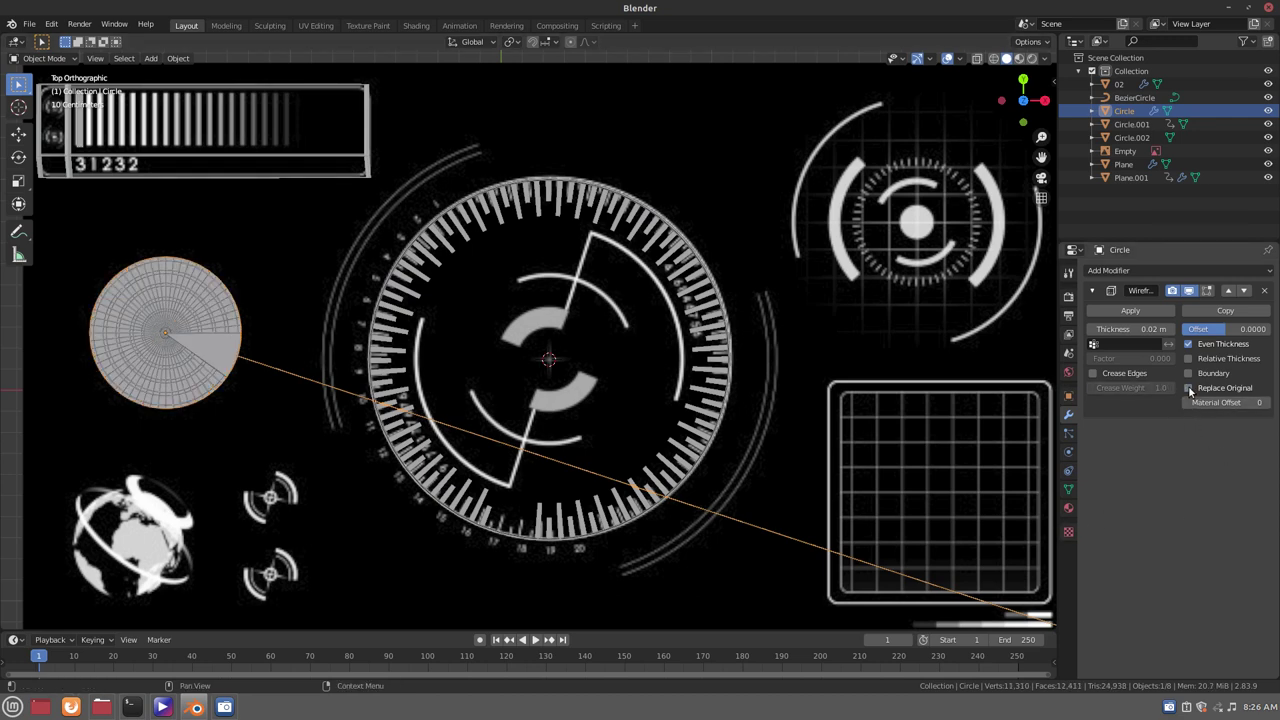
click(1189, 388)
click(1189, 373)
click(1189, 358)
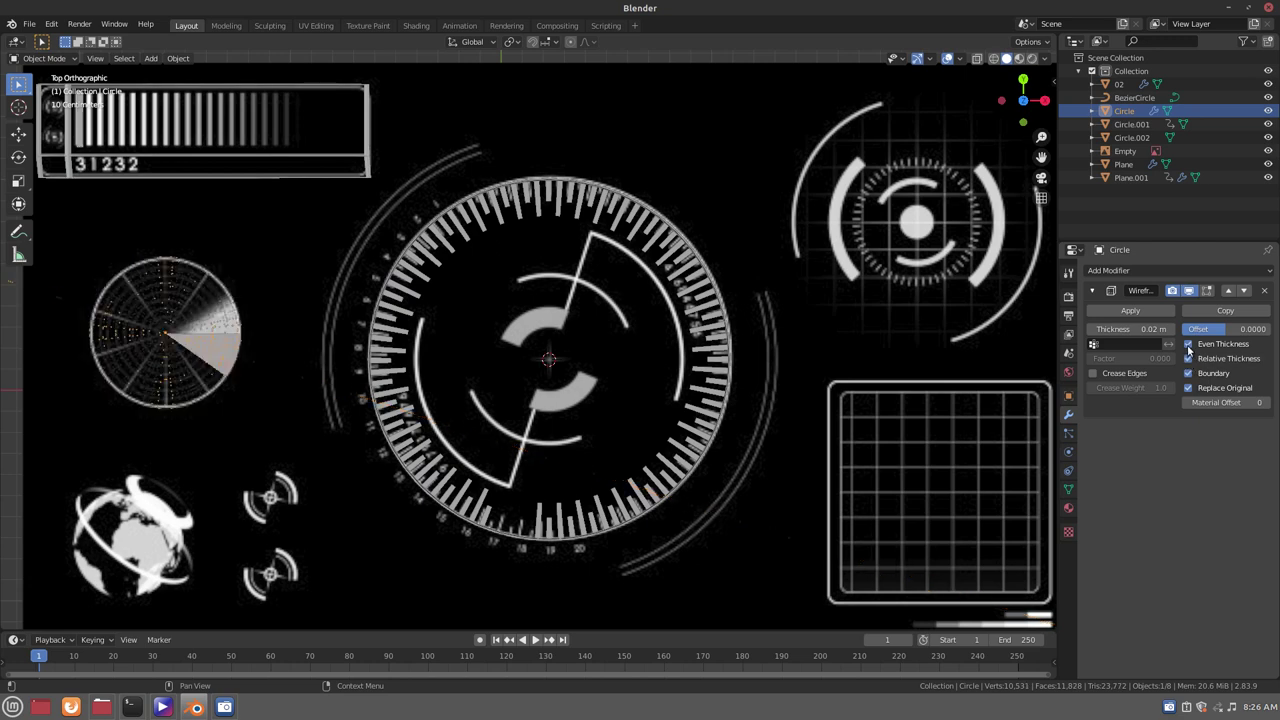
click(1188, 345)
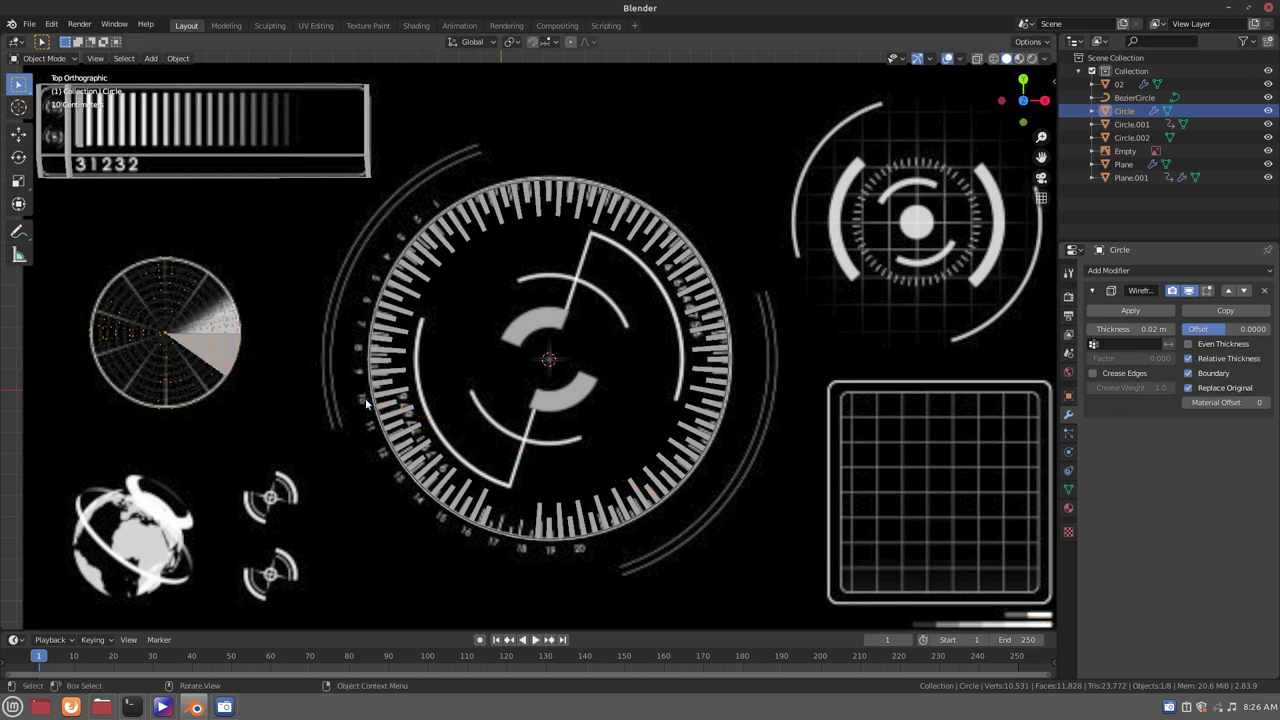
Zoom in on the radar disc and nudge its Wireframe thickness up slightly
scroll(370, 420, up, 1)
scroll(380, 450, up, 1)
scroll(390, 476, up, 1)
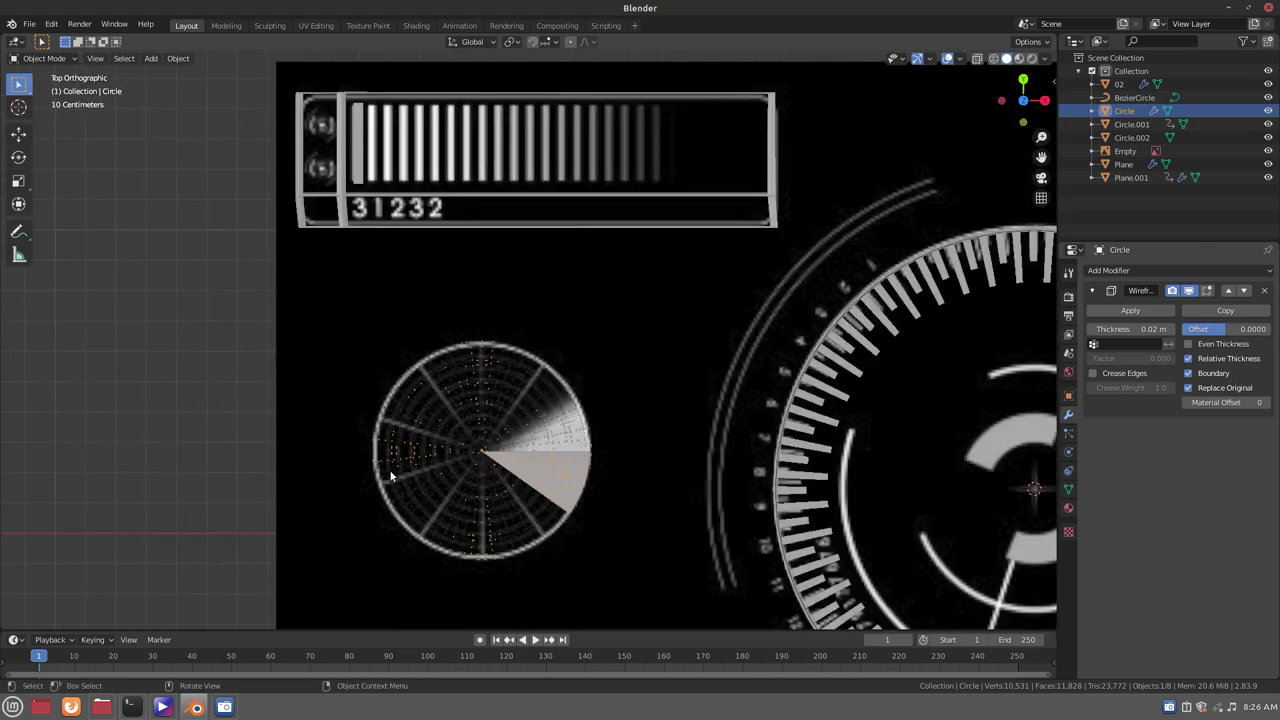
scroll(390, 476, up, 2)
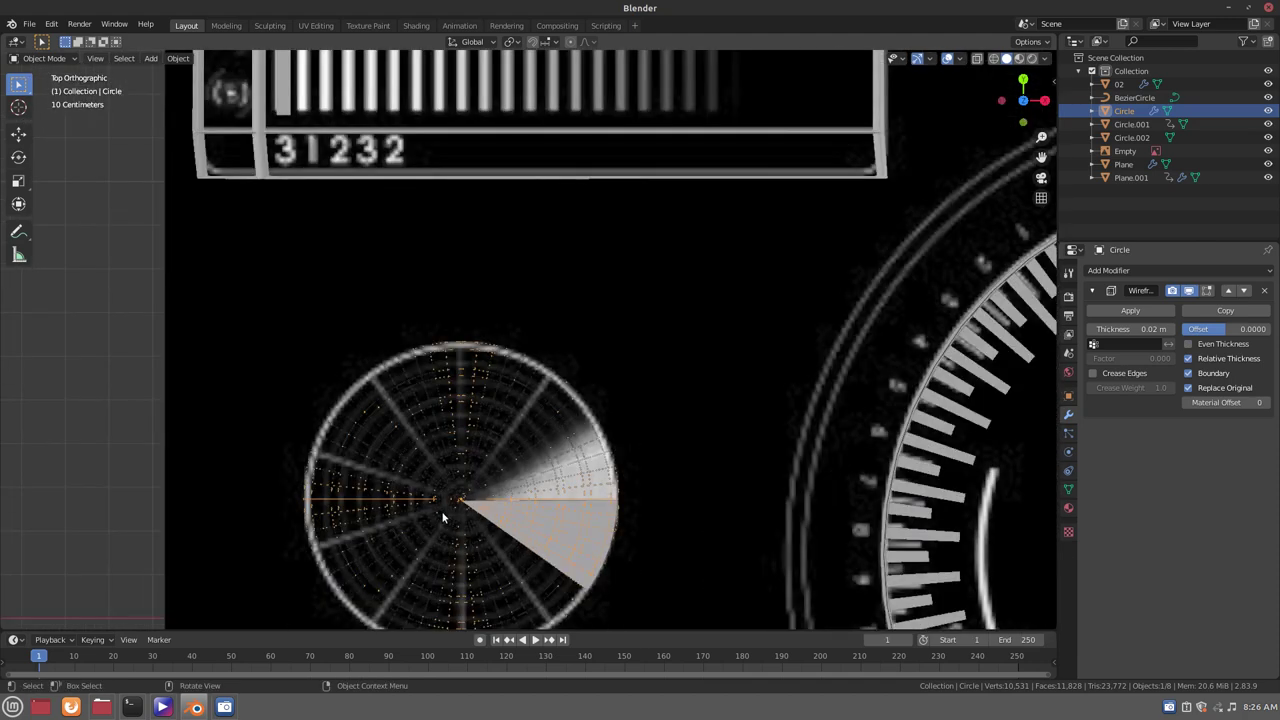
key(g)
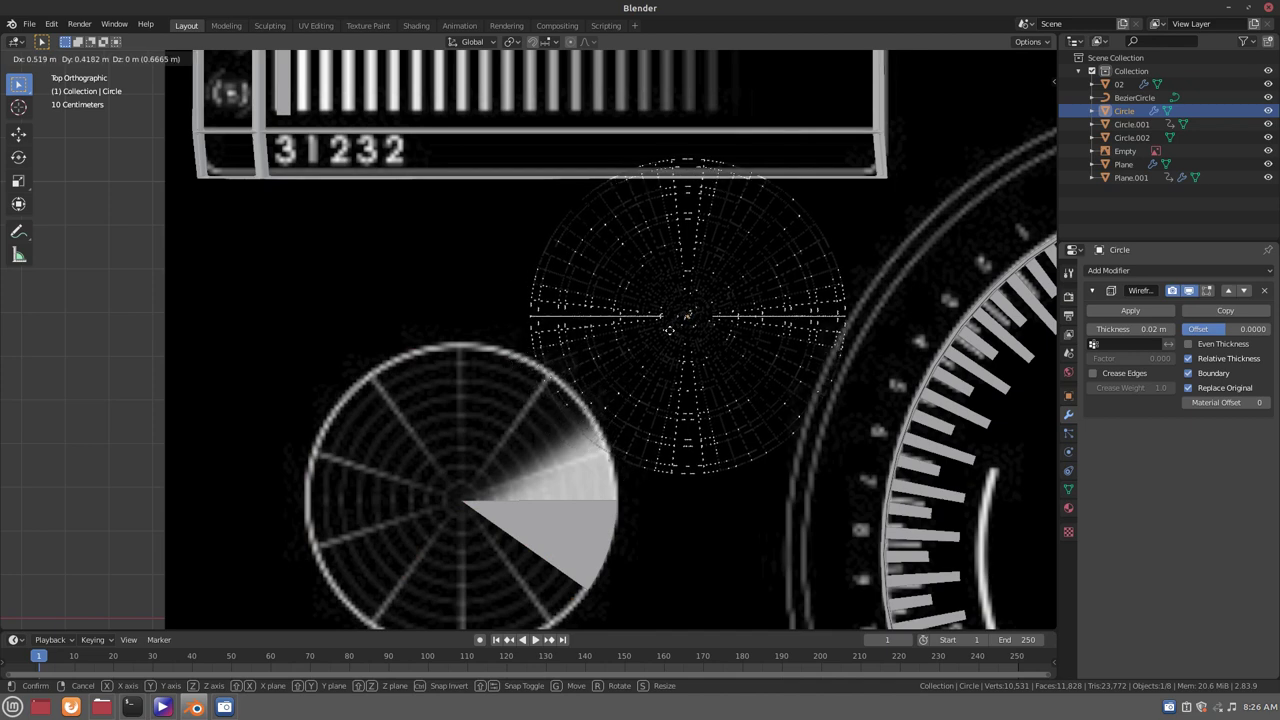
key(Escape)
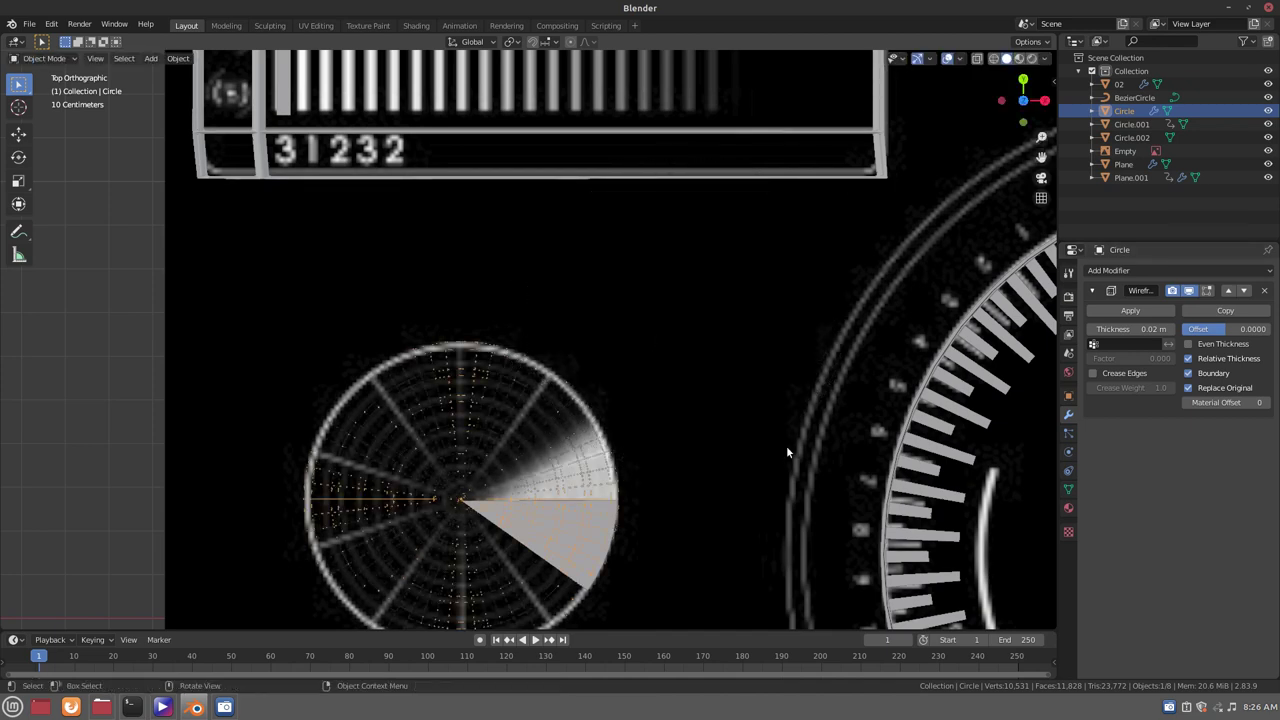
drag(1165, 330, 1180, 331)
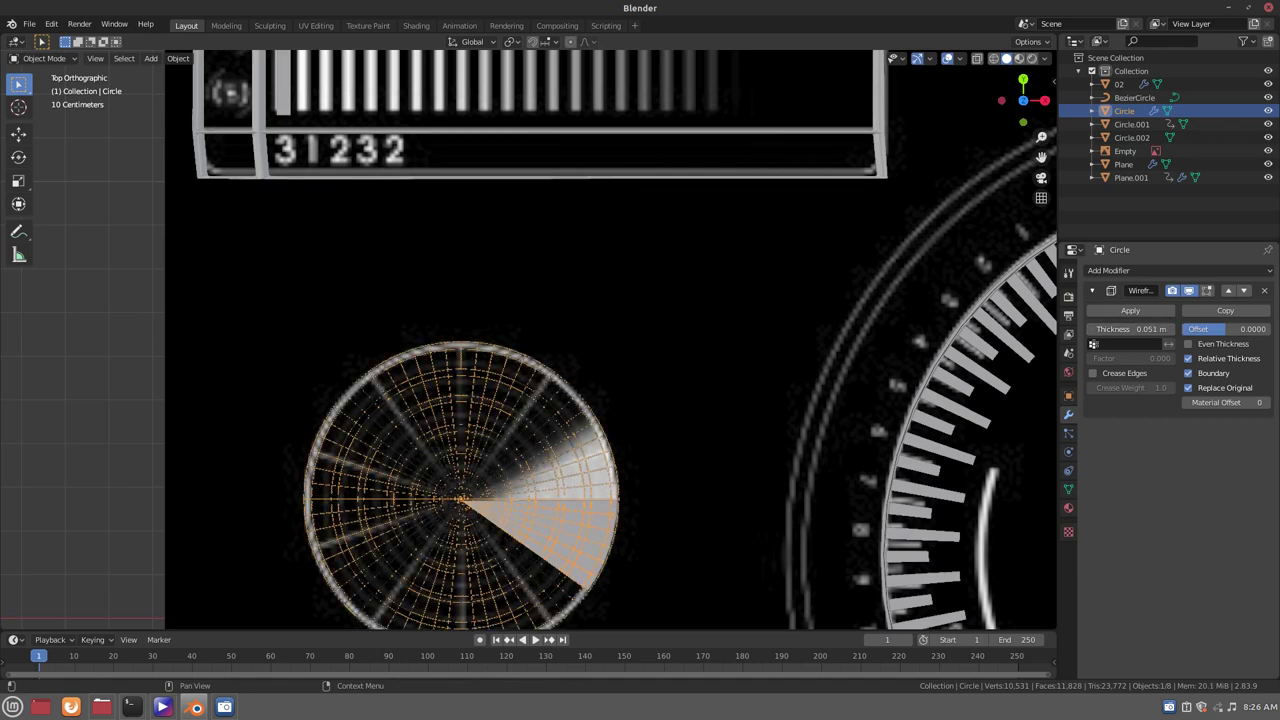
key(g)
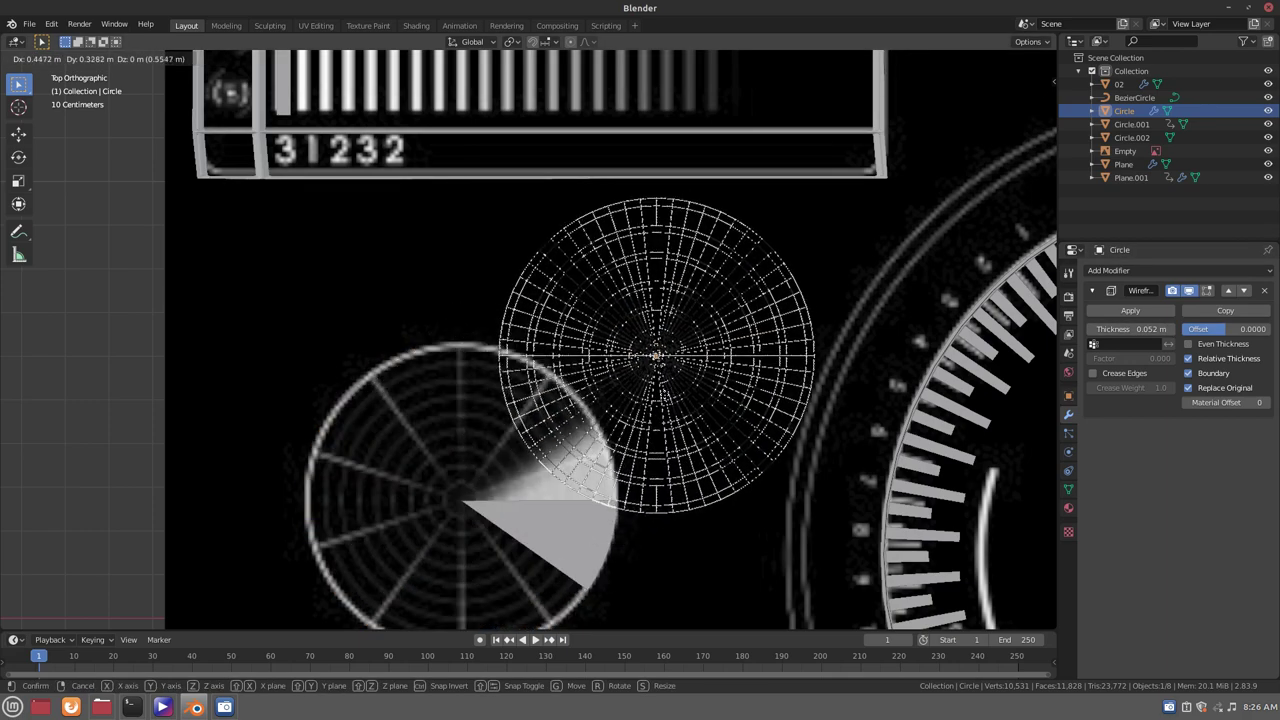
right_click(673, 379)
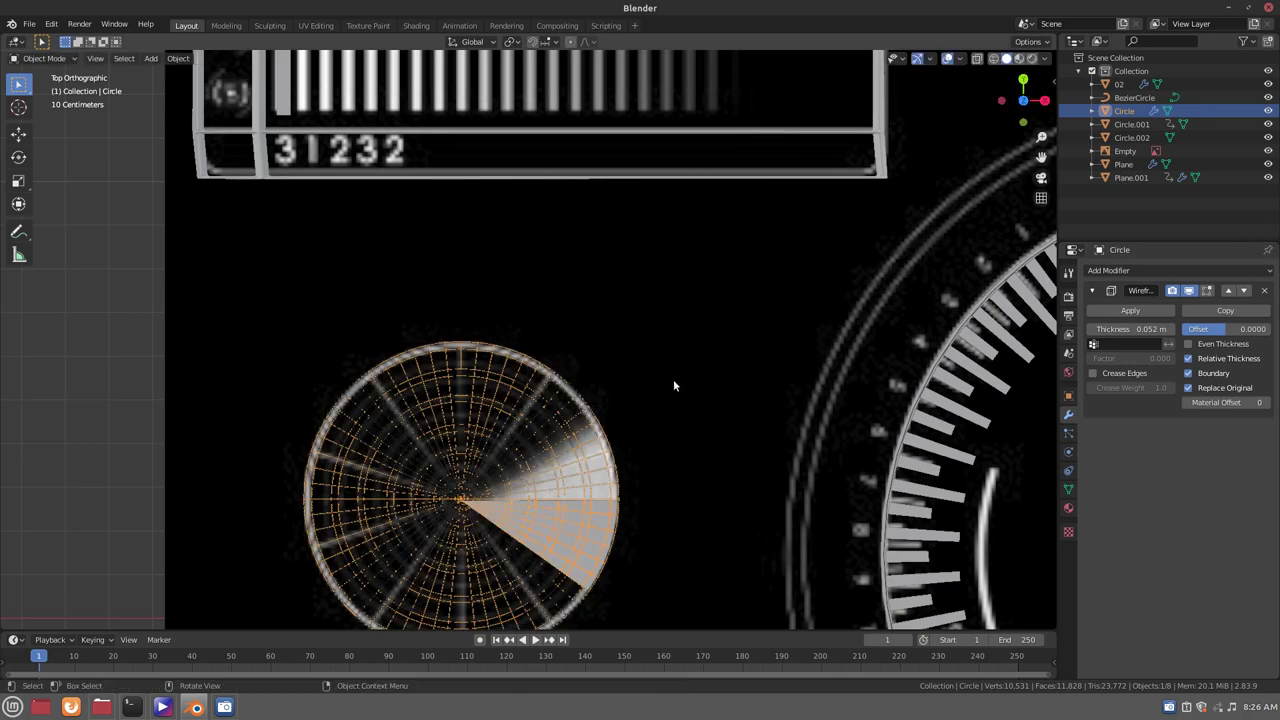
Enter a Wireframe thickness of 0.057 m, then raise it to 0.078 m
click(1133, 331)
key(BackSpace)
key(BackSpace)
key(BackSpace)
text(7)
key(Return)
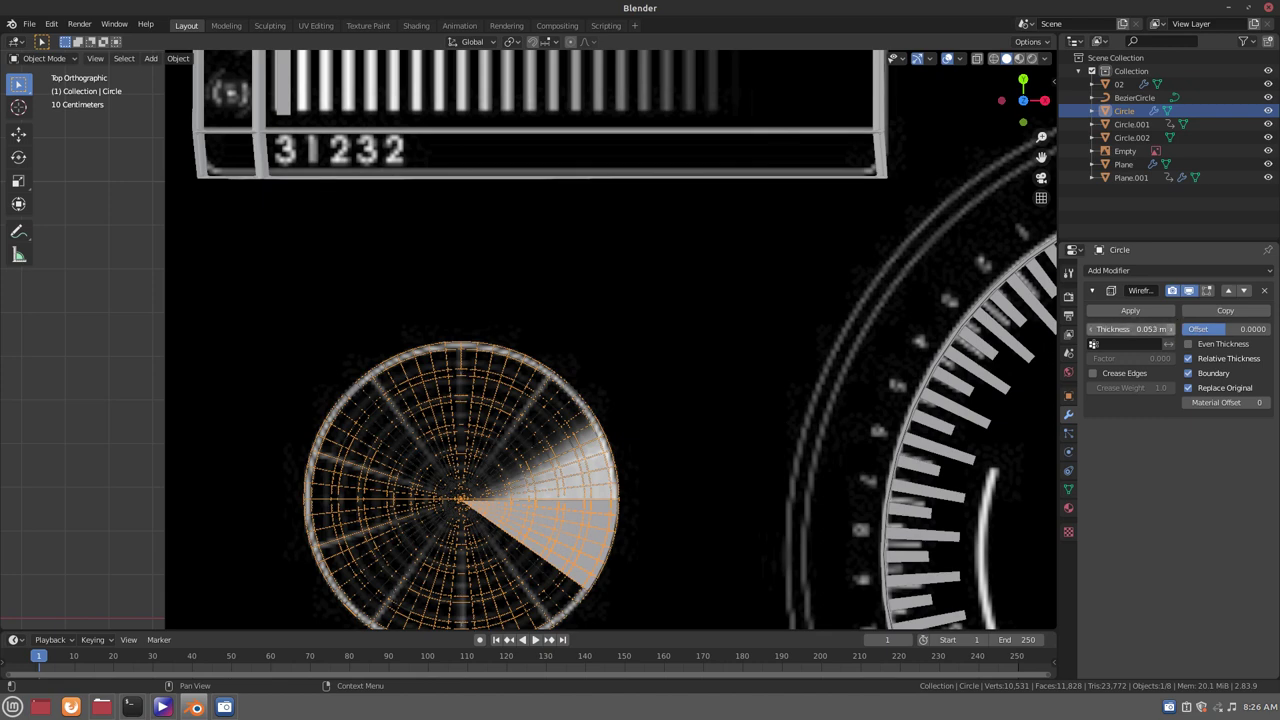
click(1170, 329)
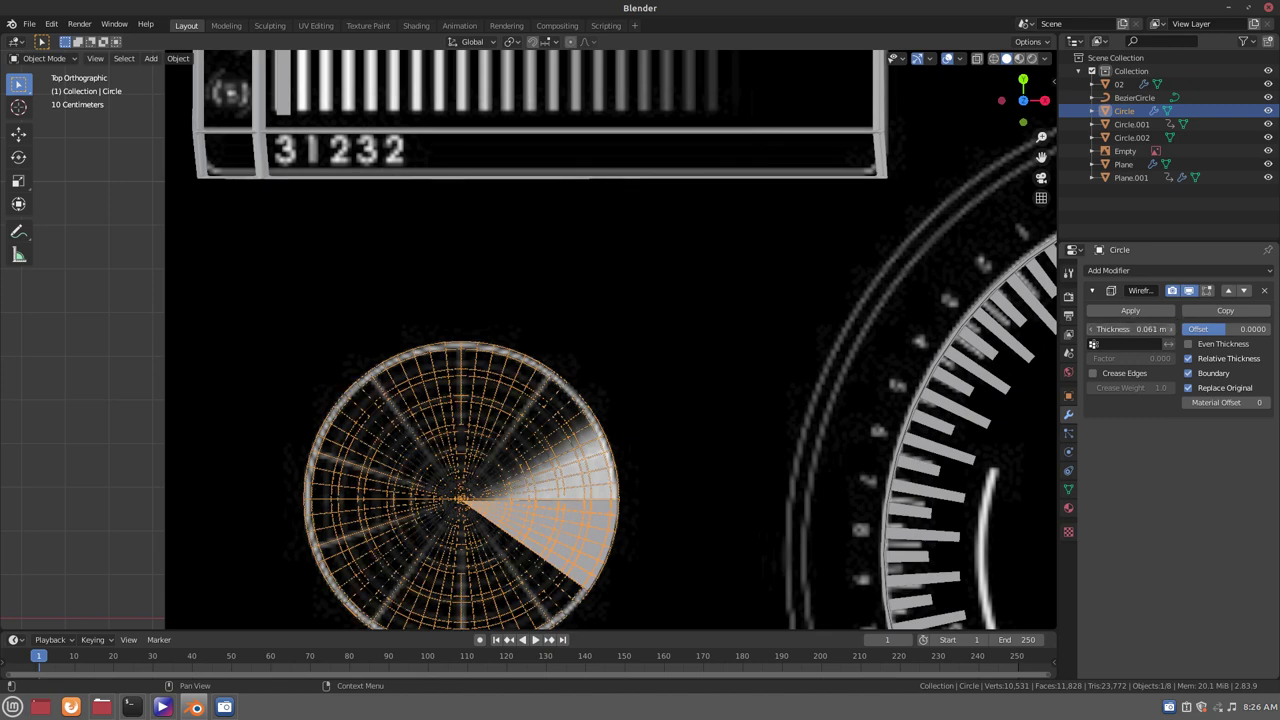
click(1170, 330)
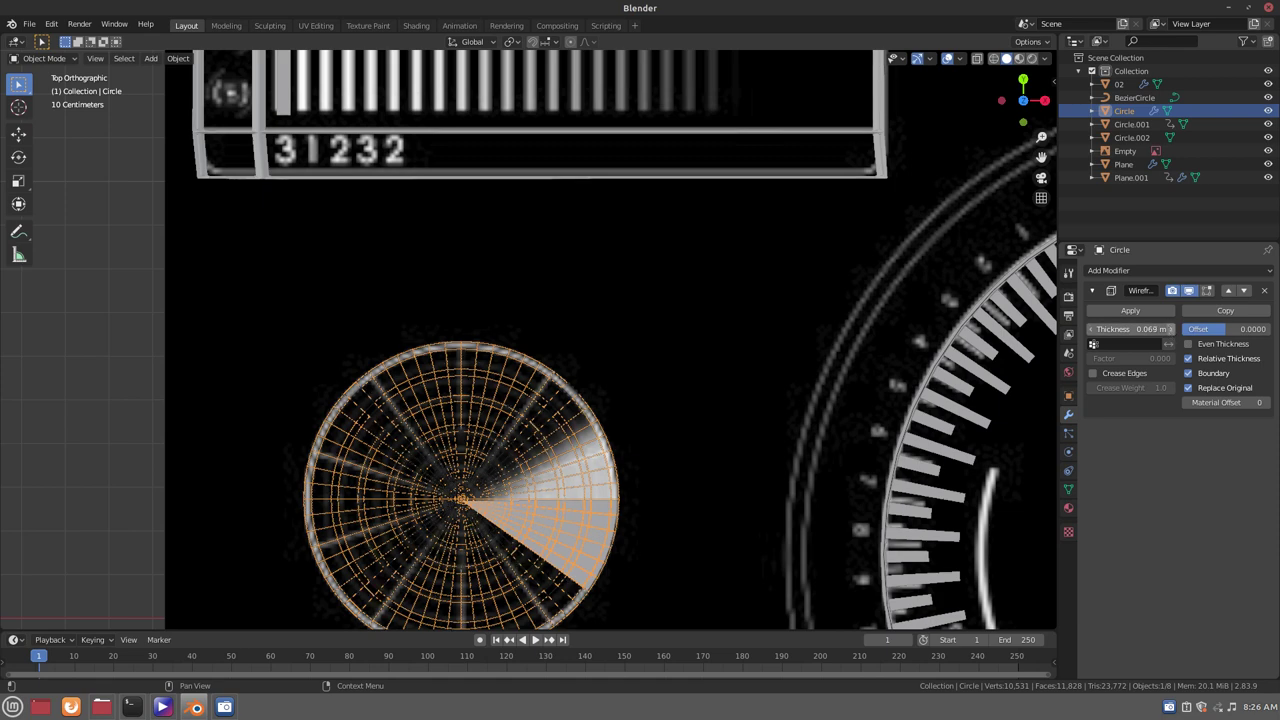
click(1167, 327)
double_click(1166, 327)
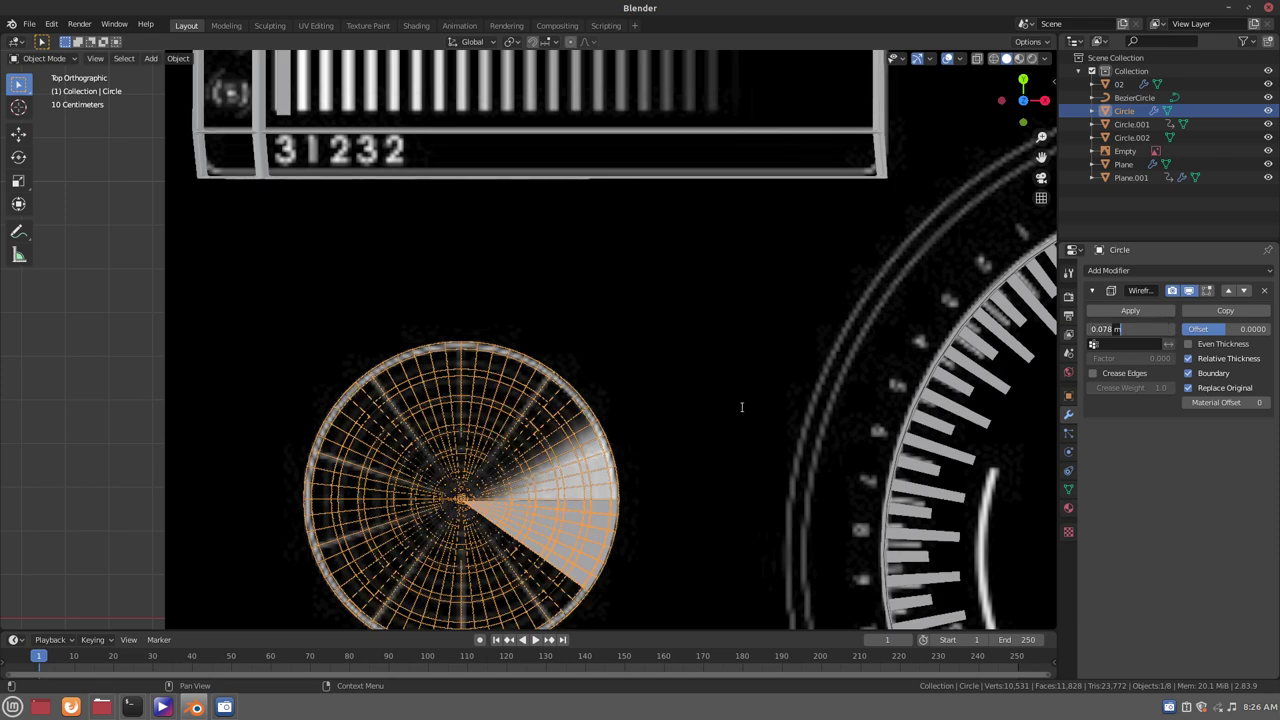
key(Return)
key(g)
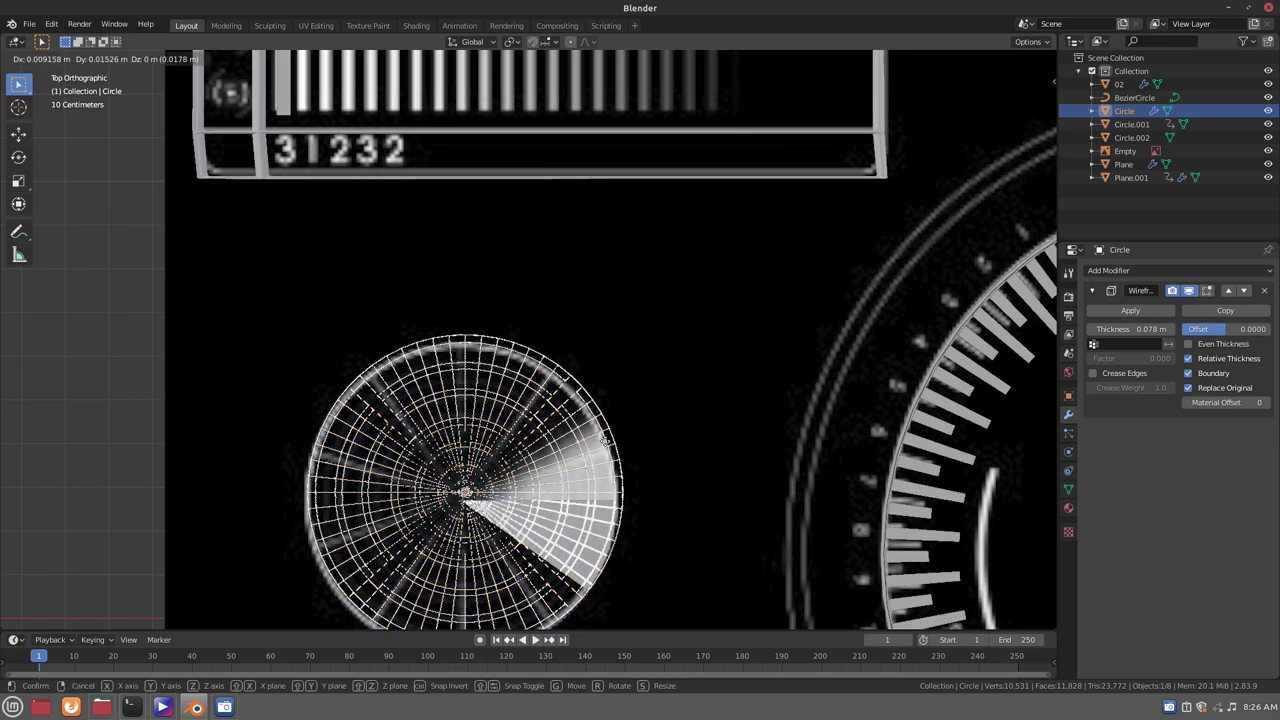
right_click(685, 348)
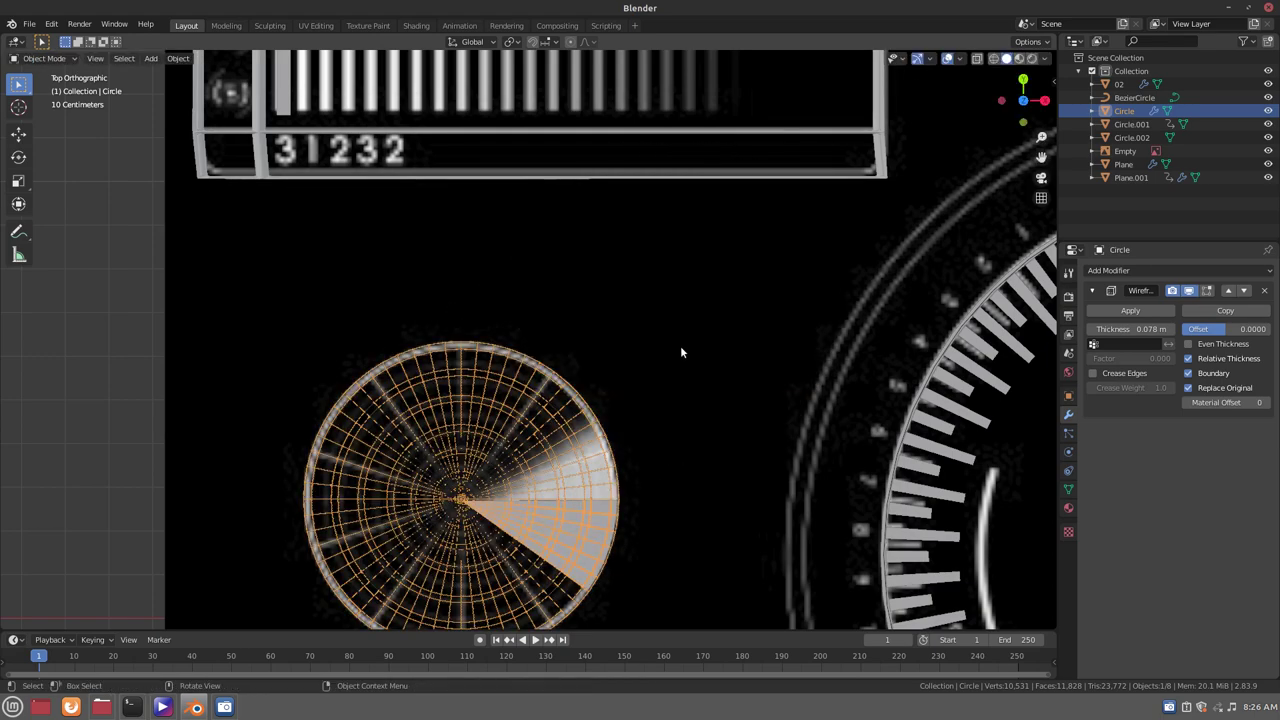
scroll(680, 345, down, 4)
Apply ring 02's Array modifier, then its Curve modifier, undoing an out-of-order Curve apply
scroll(754, 463, down, 2)
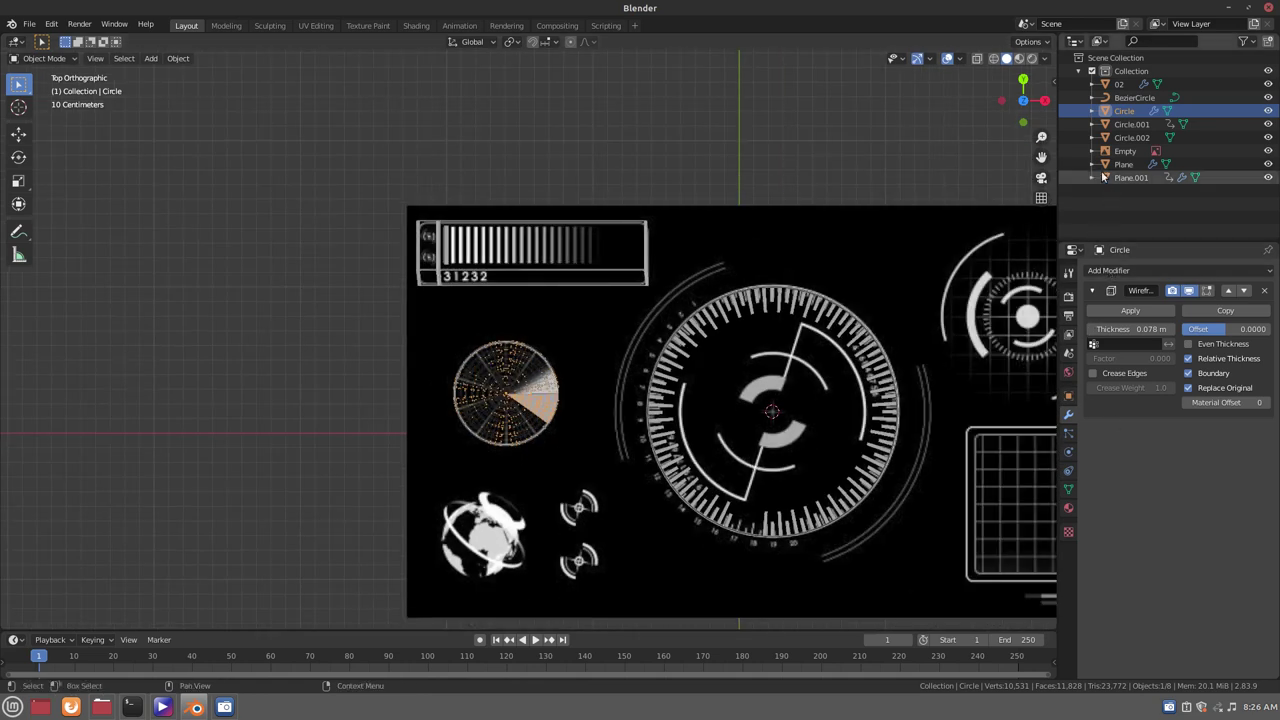
click(884, 404)
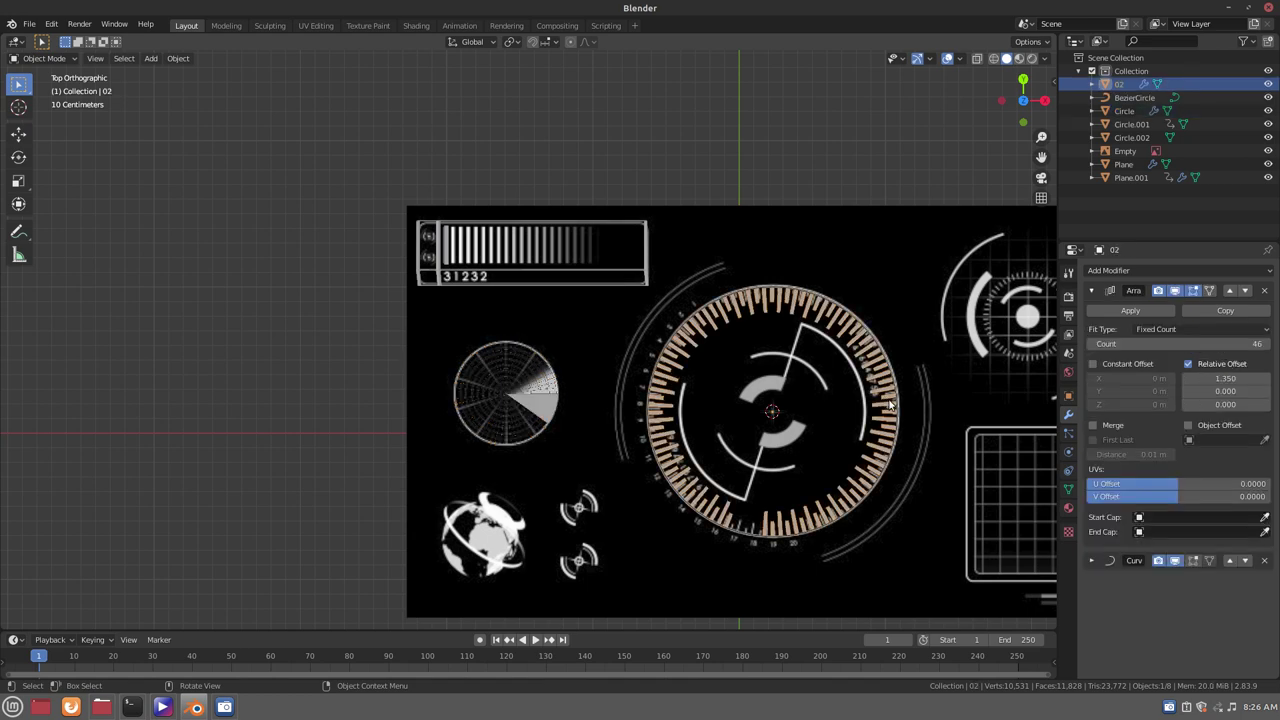
click(1091, 560)
click(1112, 580)
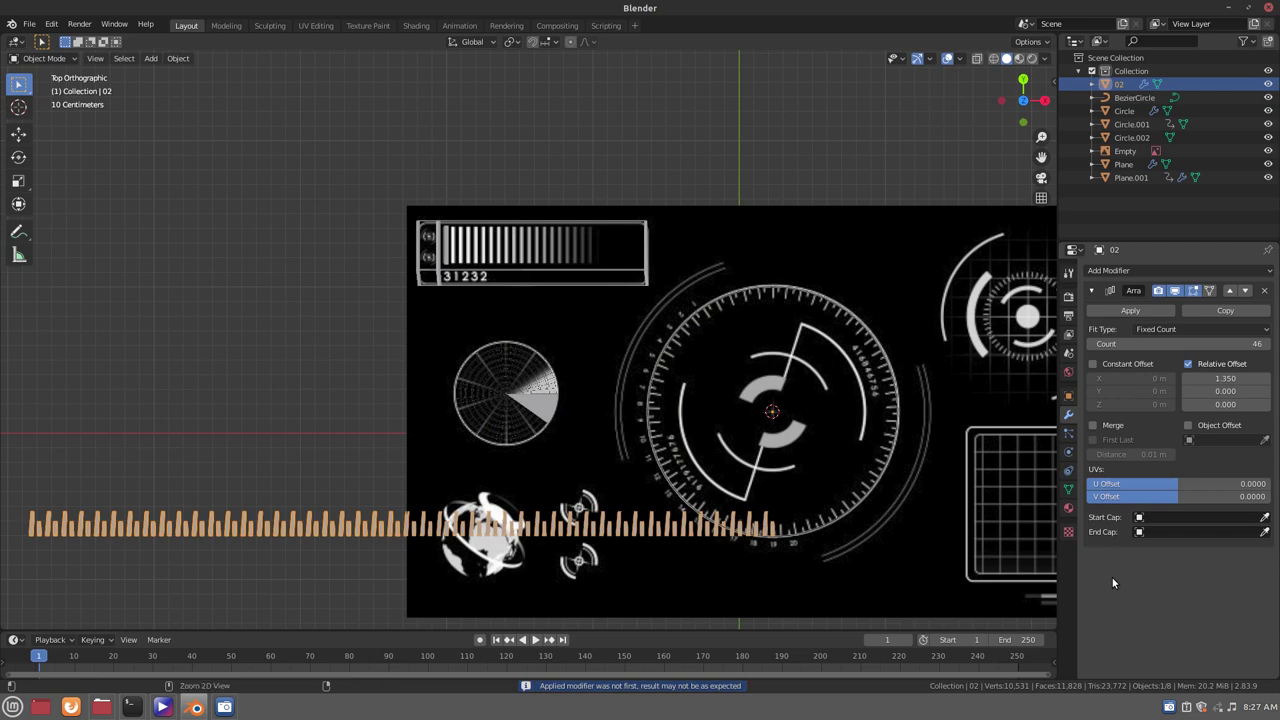
key(ctrl+z)
click(1116, 311)
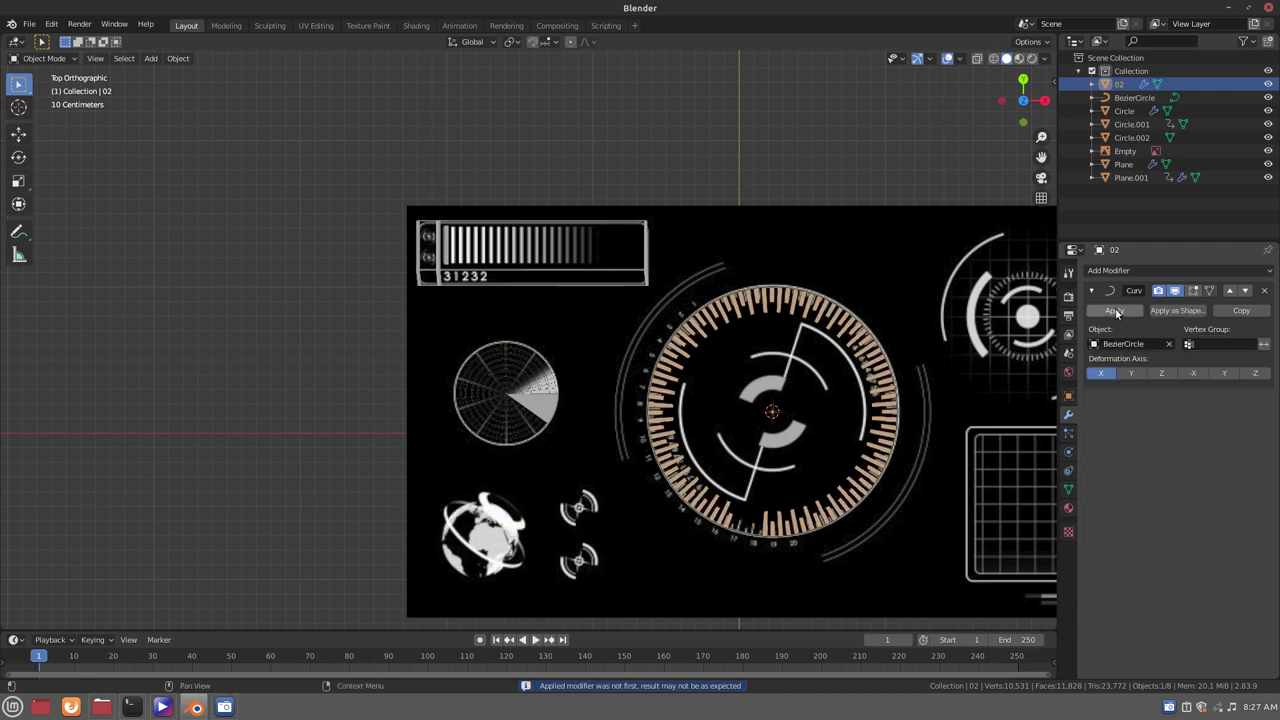
click(1113, 312)
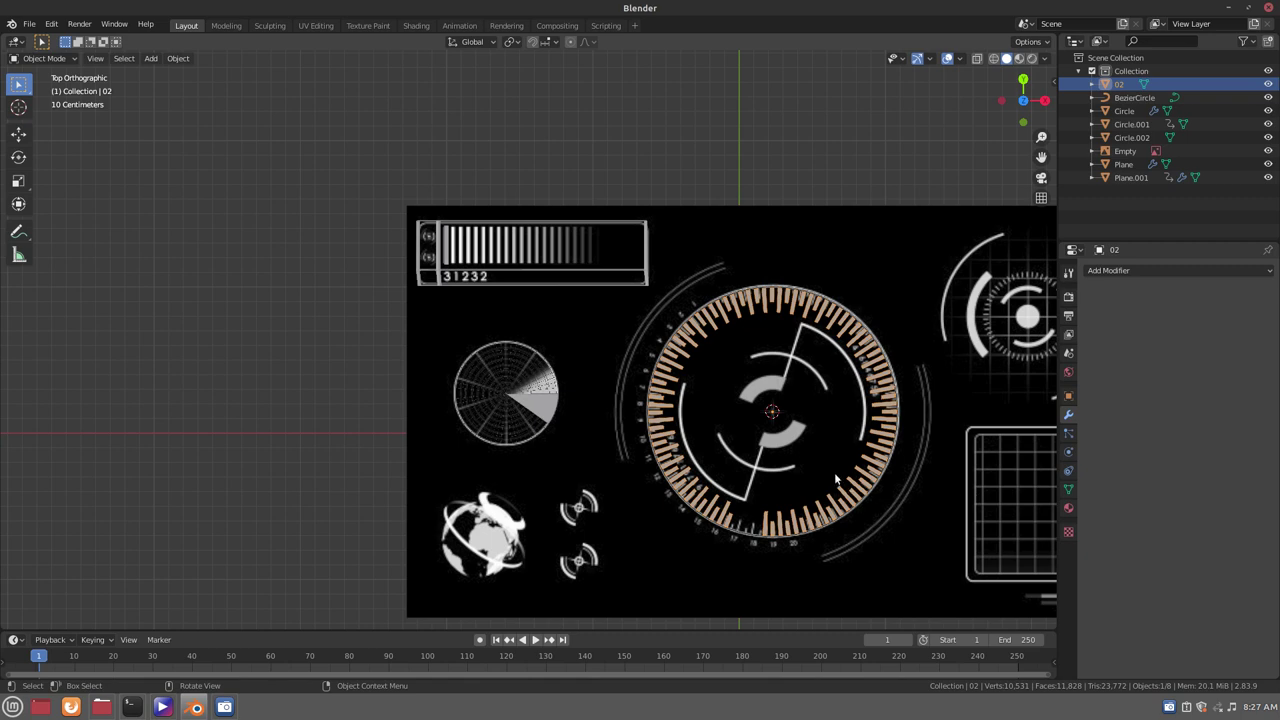
Rename the BezierCircle curve to 'x'
double_click(1134, 97)
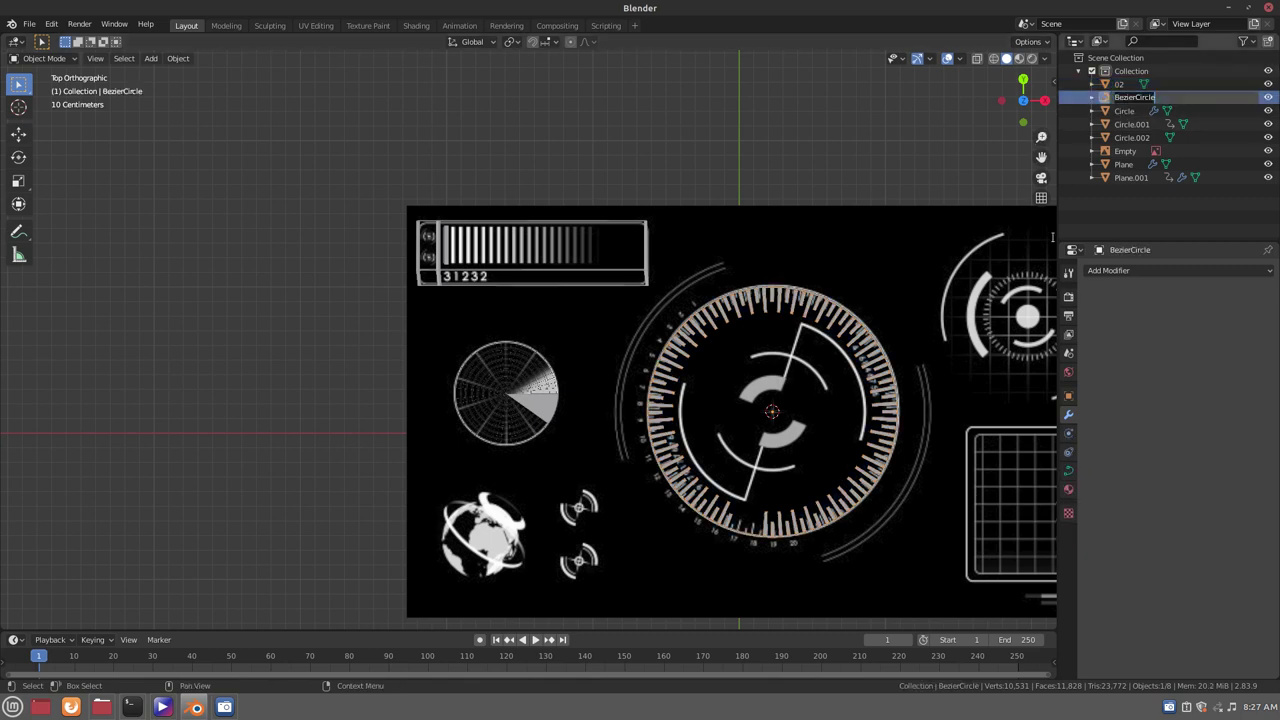
text(x)
key(Return)
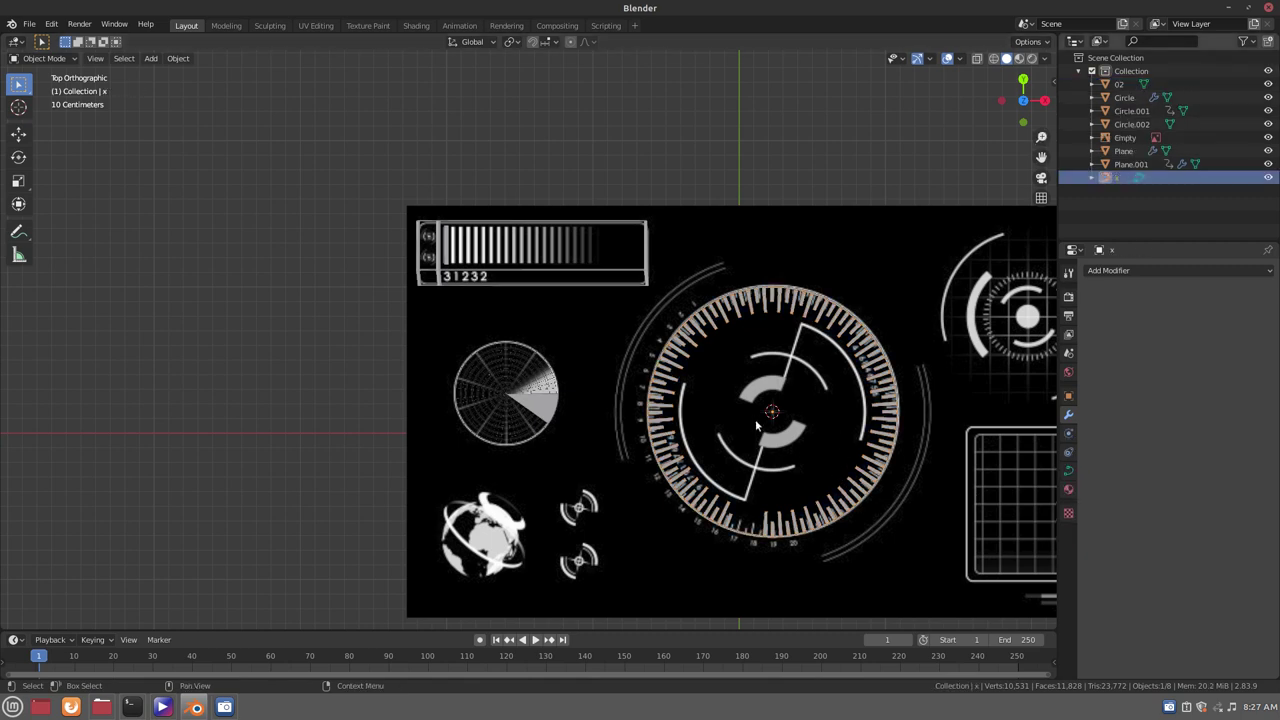
Delete object x from the scene, then select tick ring 02
click(757, 425)
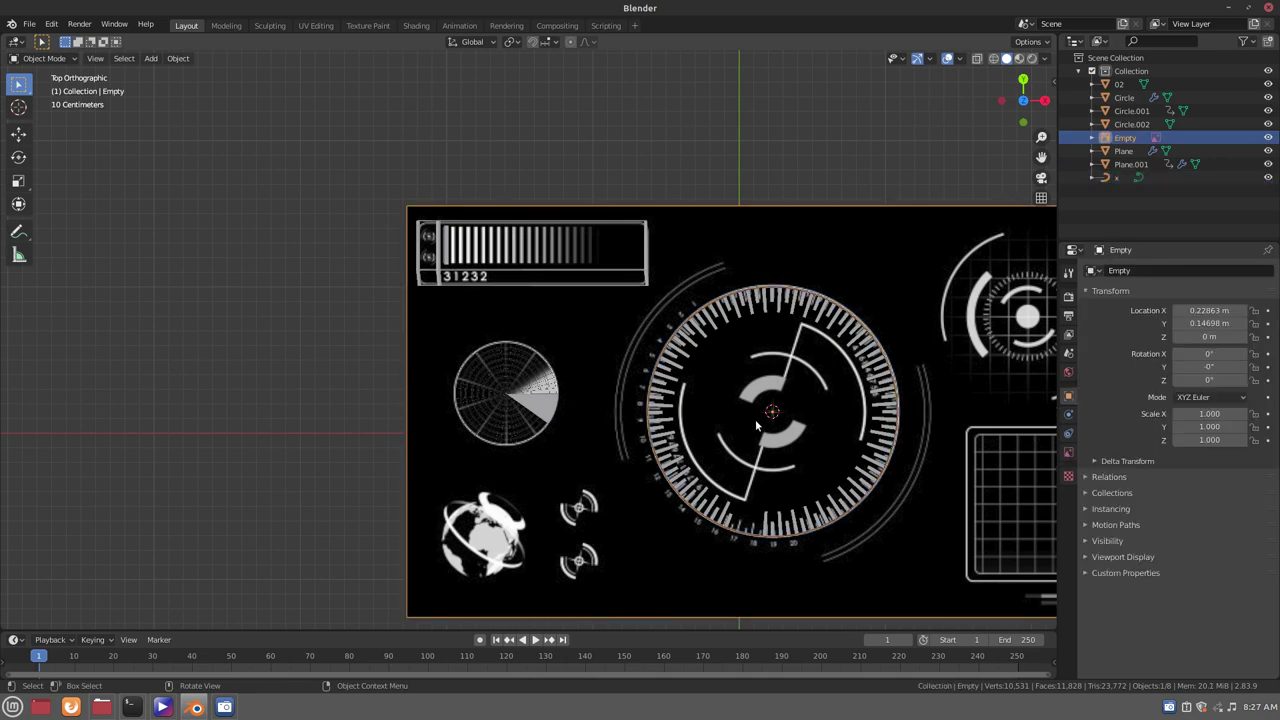
click(1116, 177)
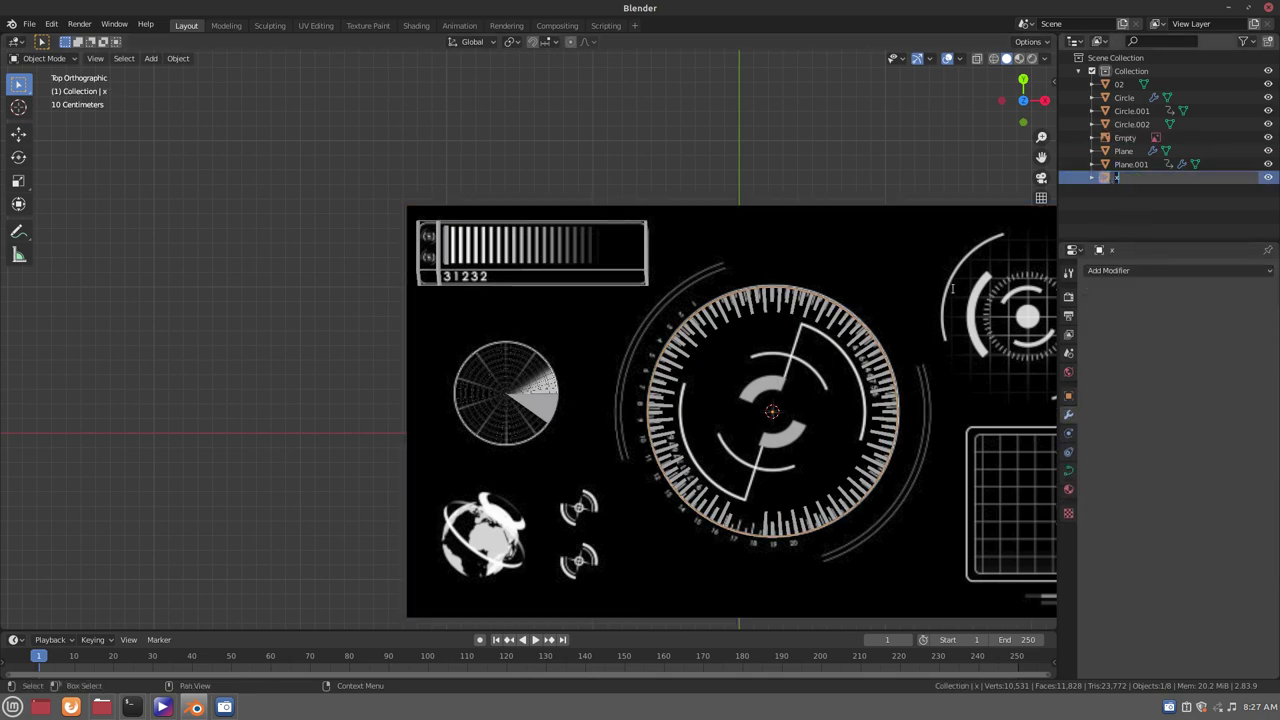
key(c)
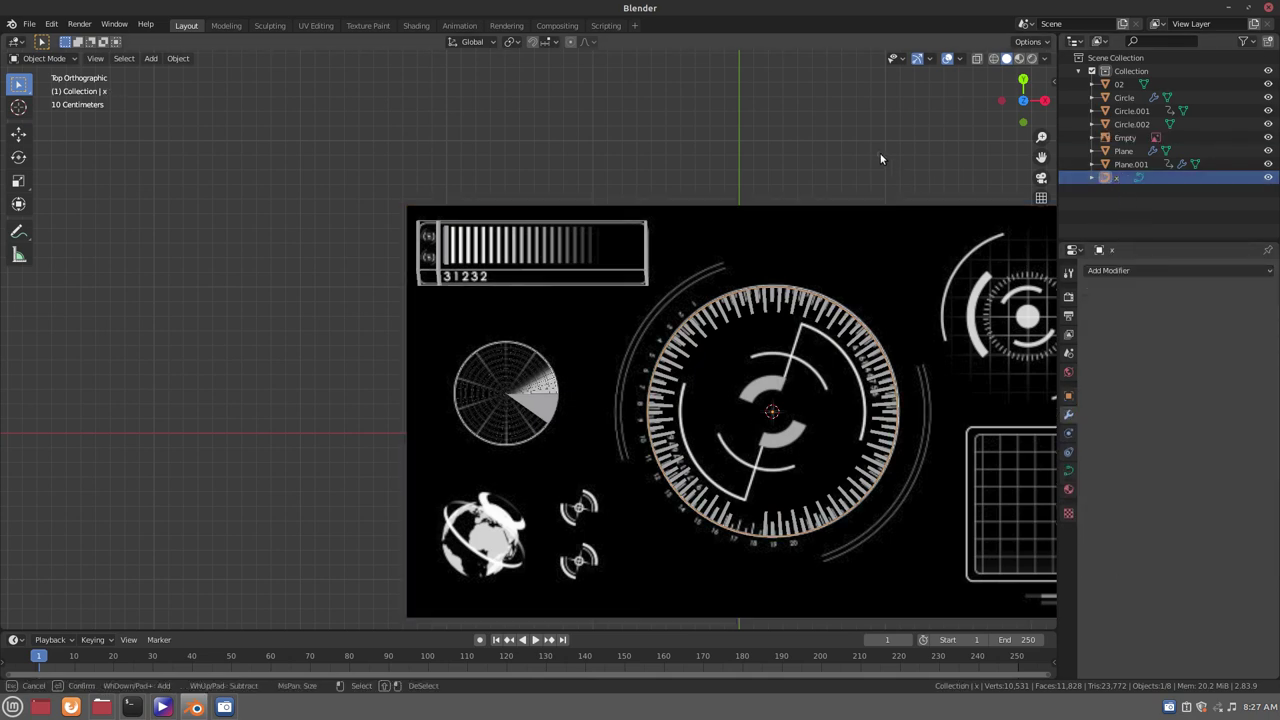
key(Escape)
key(x)
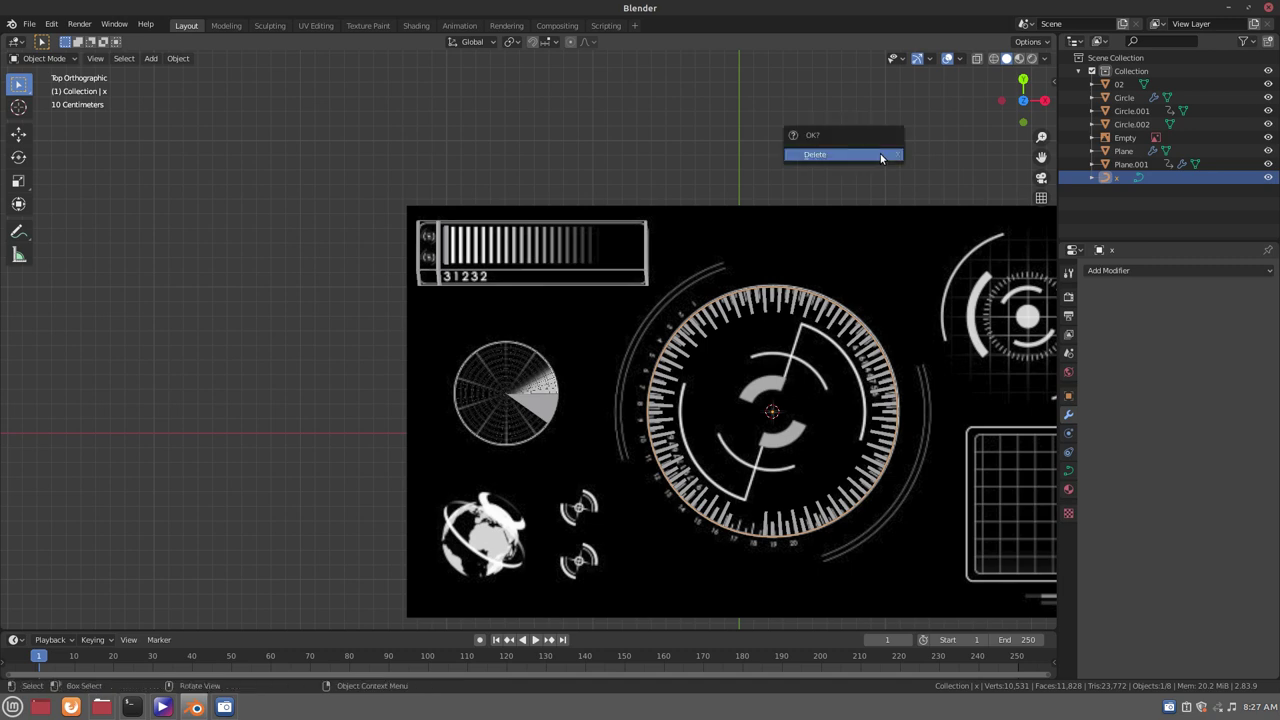
click(880, 154)
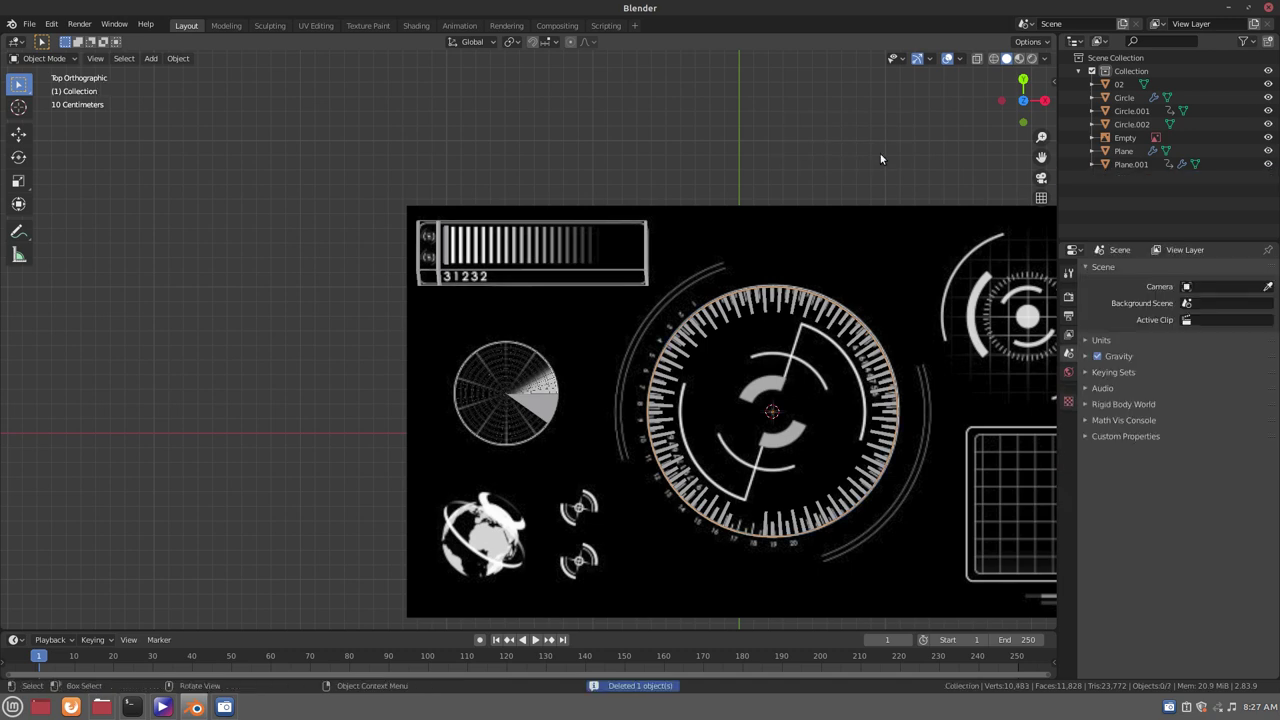
click(716, 509)
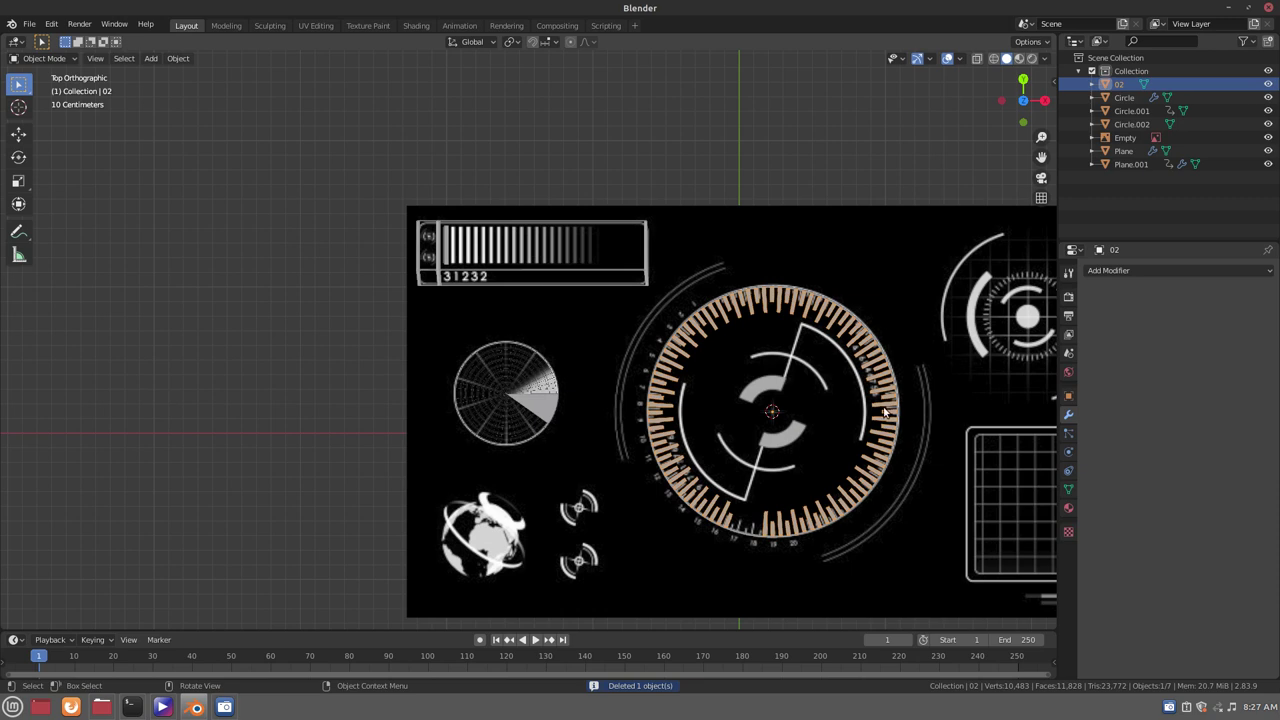
Keyframe tick ring 02's starting rotation at frame 1
key(r)
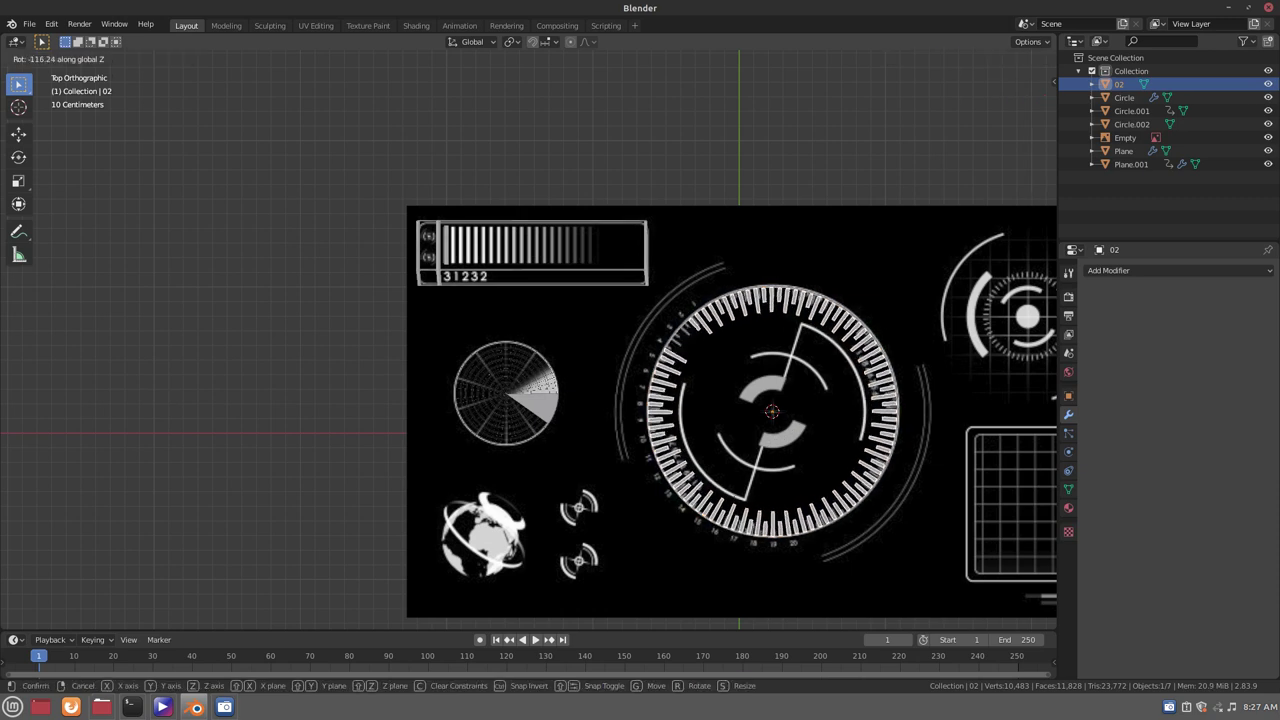
click(682, 371)
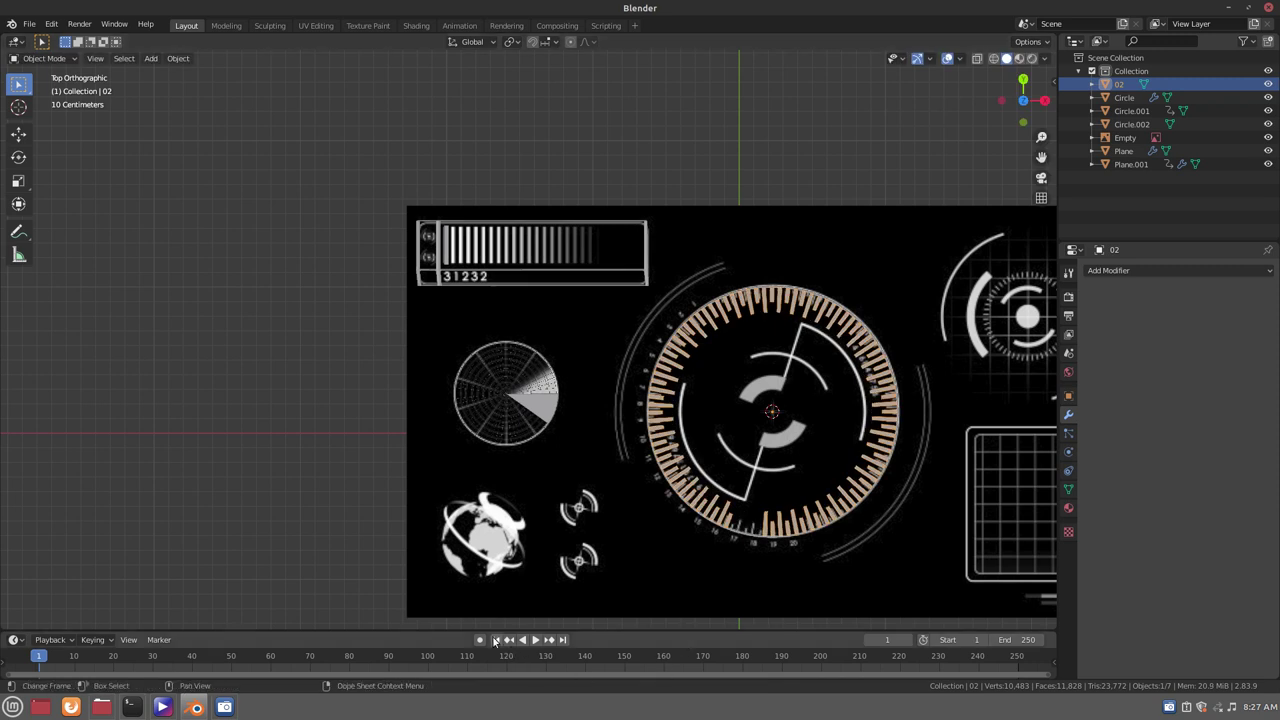
key(i)
click(663, 66)
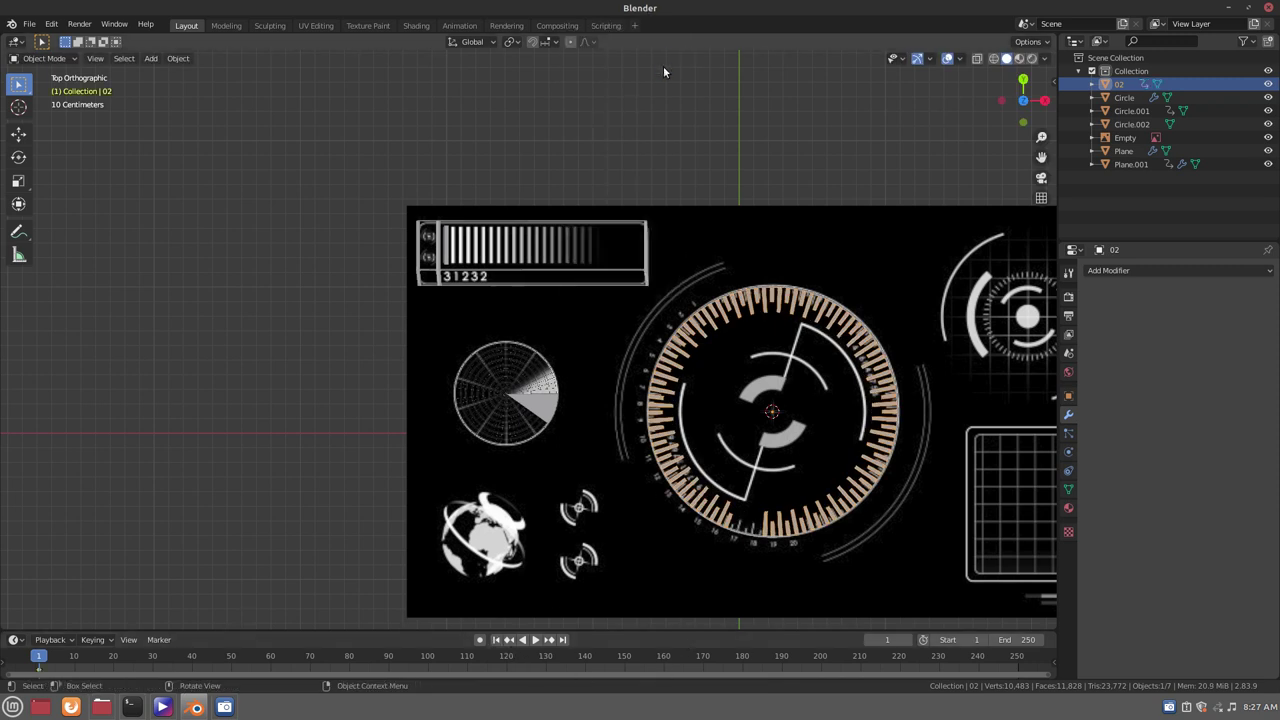
At frame 250, spin ring 02 180000° around Z, keyframe its rotation, then rewind
click(563, 642)
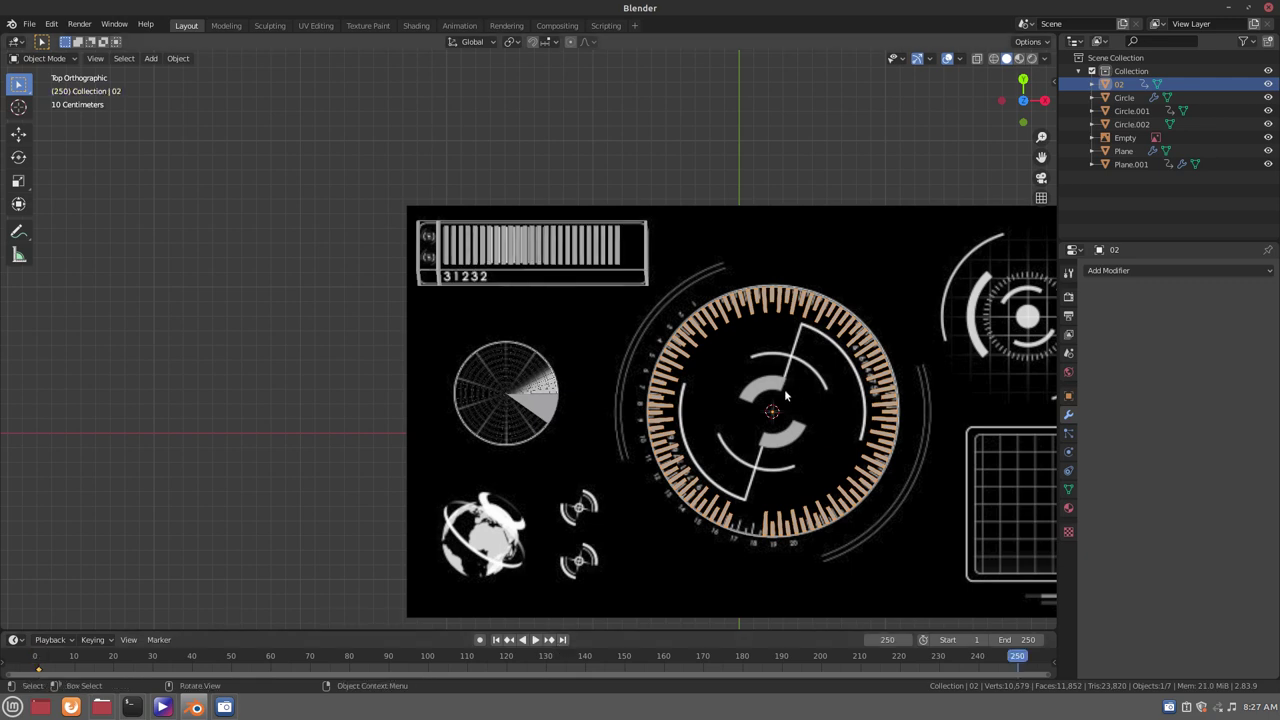
text(r1)
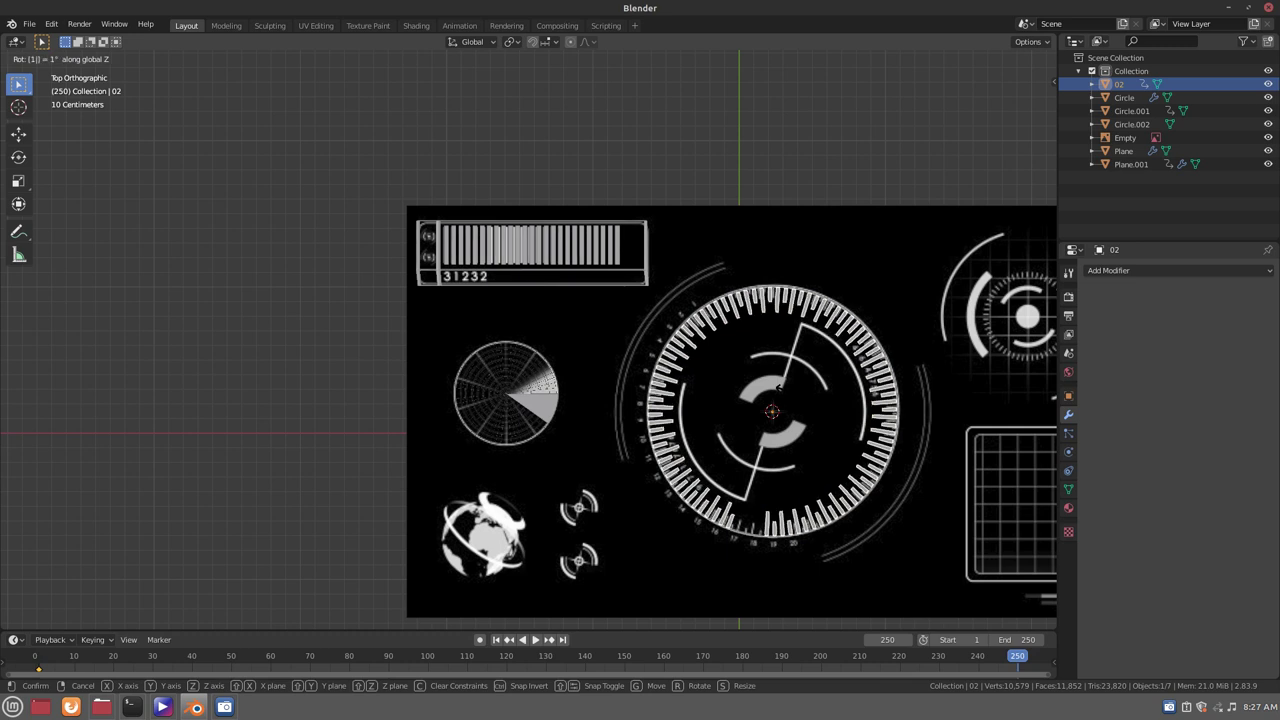
text(80)
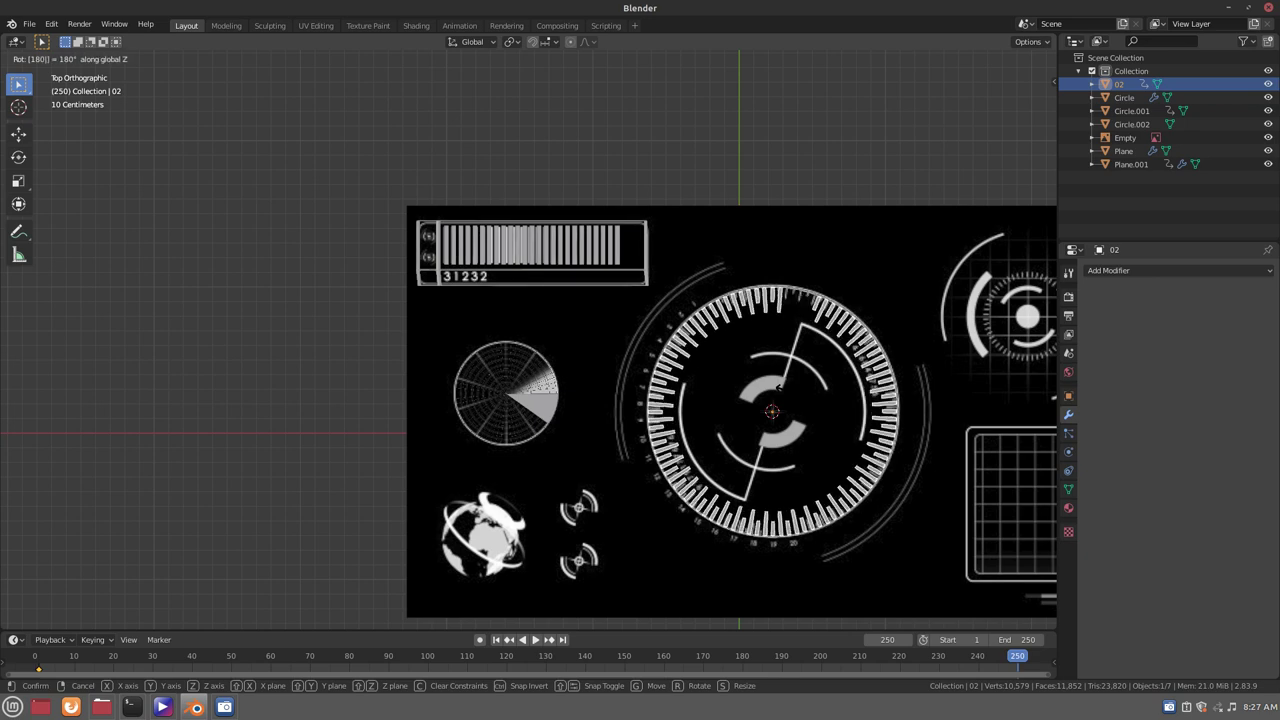
text(00)
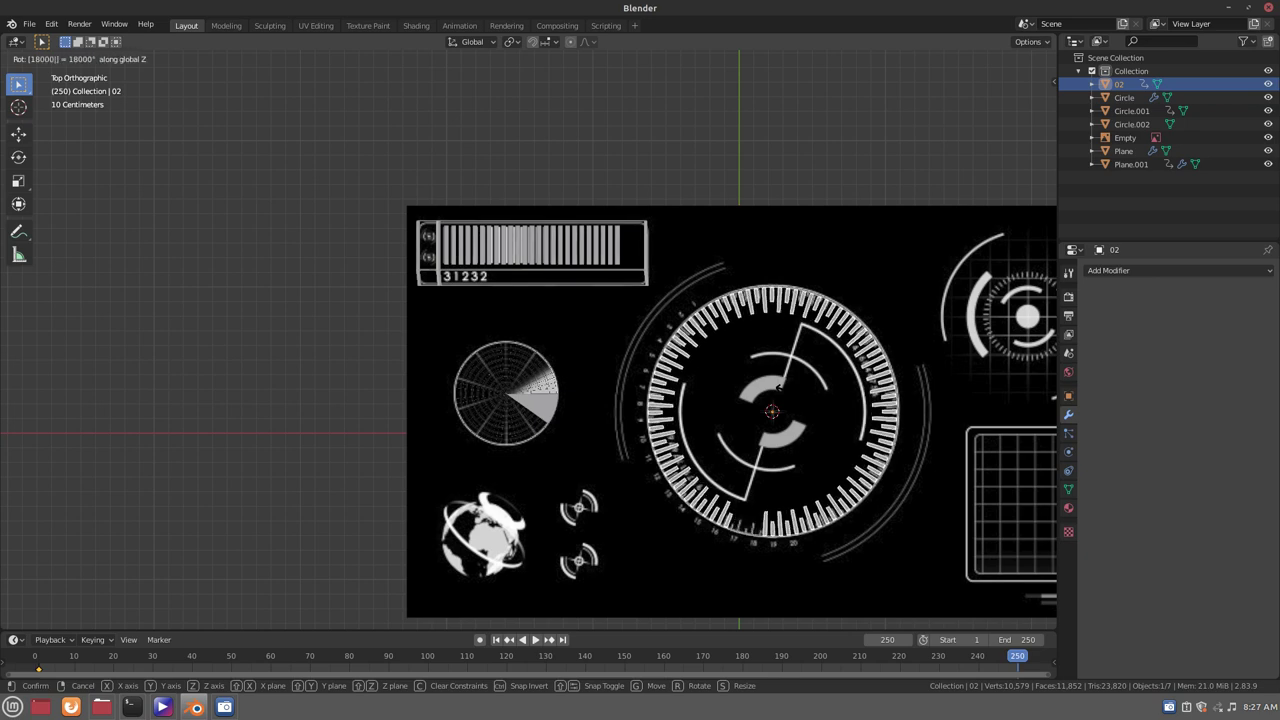
text(0)
key(Return)
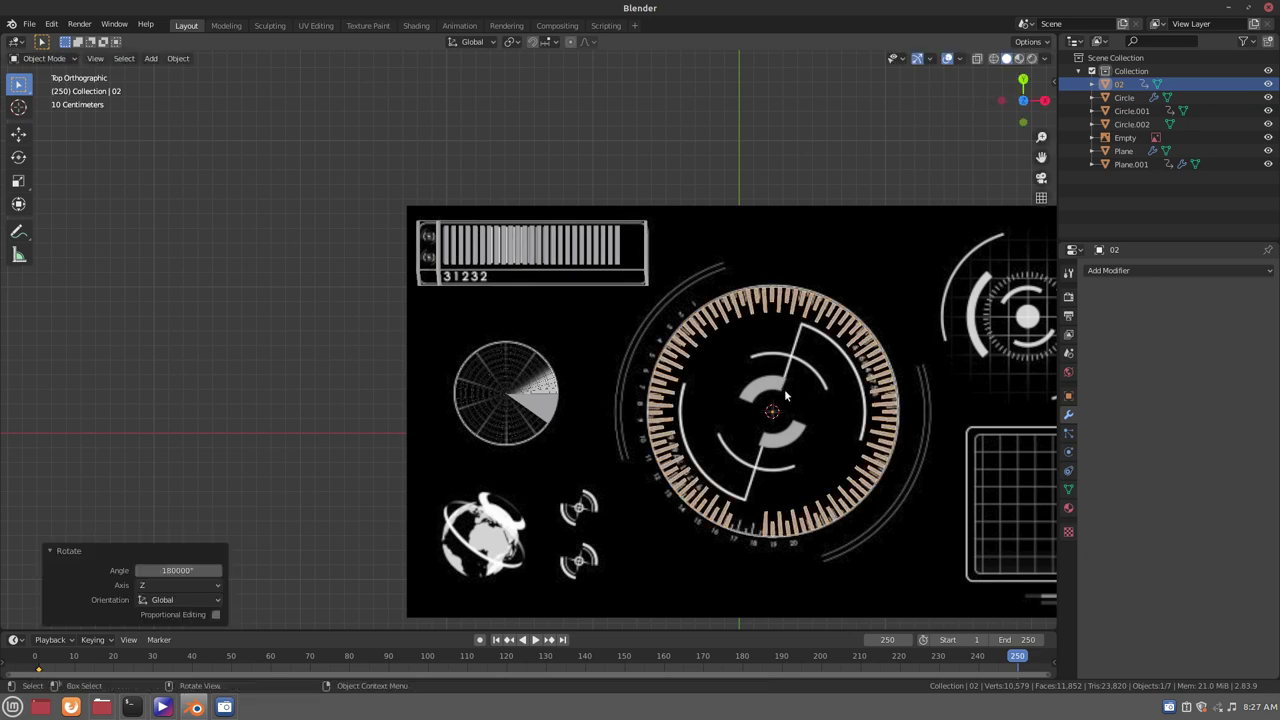
key(i)
click(781, 131)
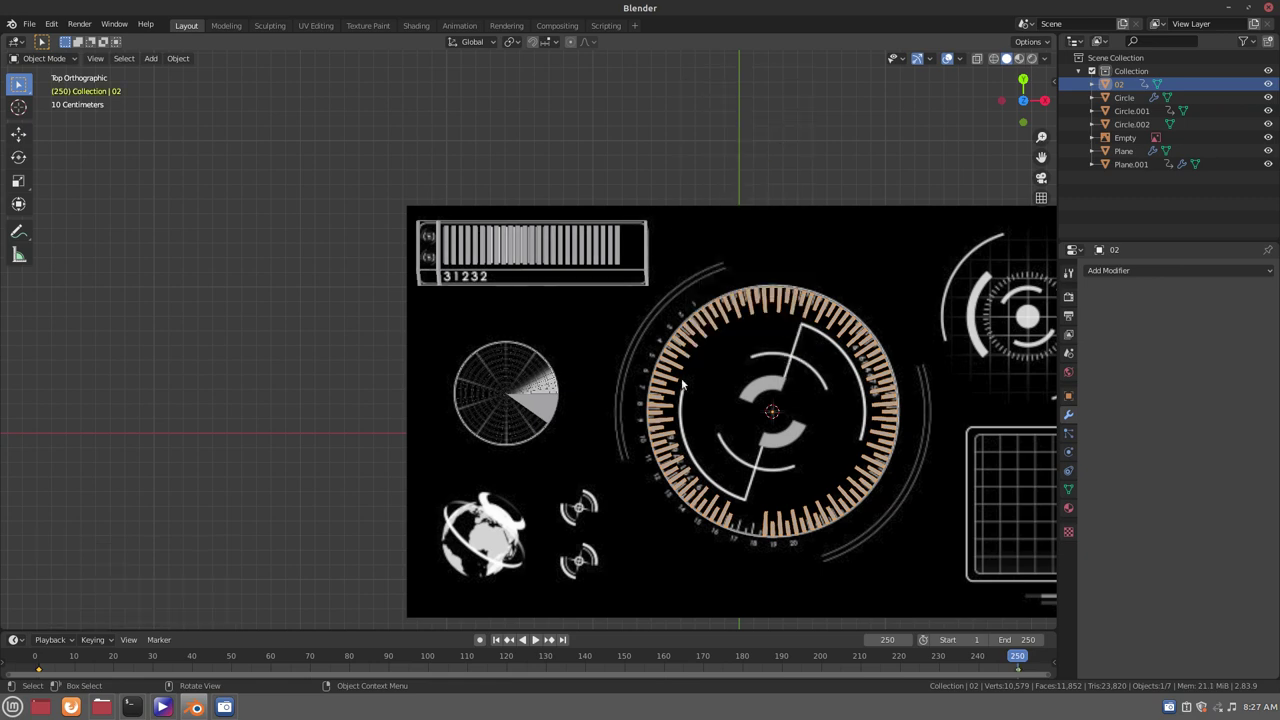
click(496, 639)
Play the ring spin forward and in reverse, stop playback, and return to frame 1
key(space)
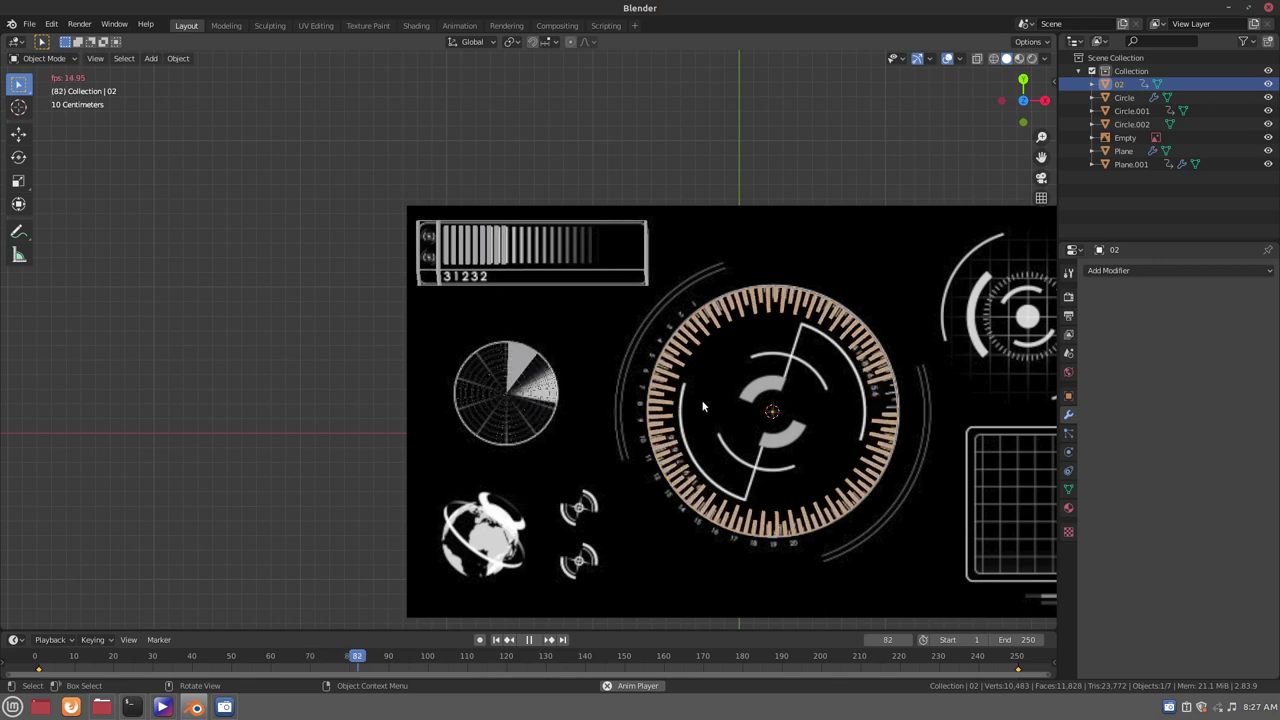
scroll(703, 405, down, 3)
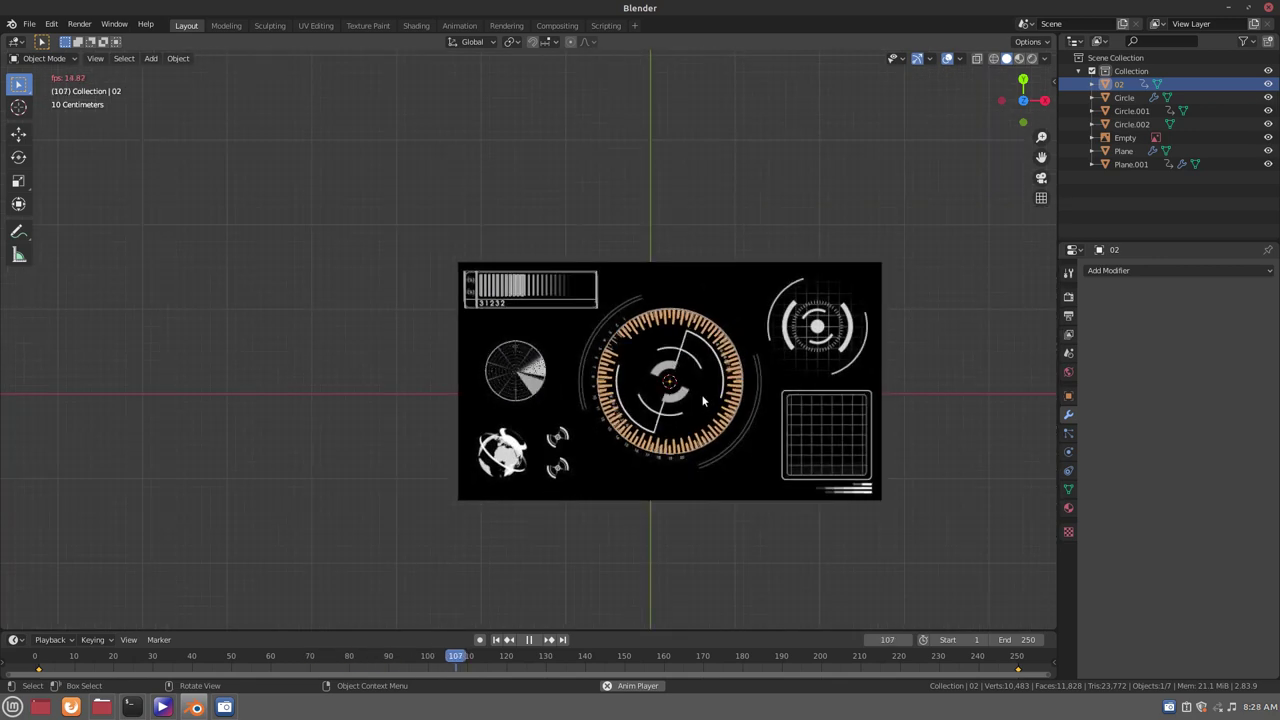
scroll(699, 400, up, 2)
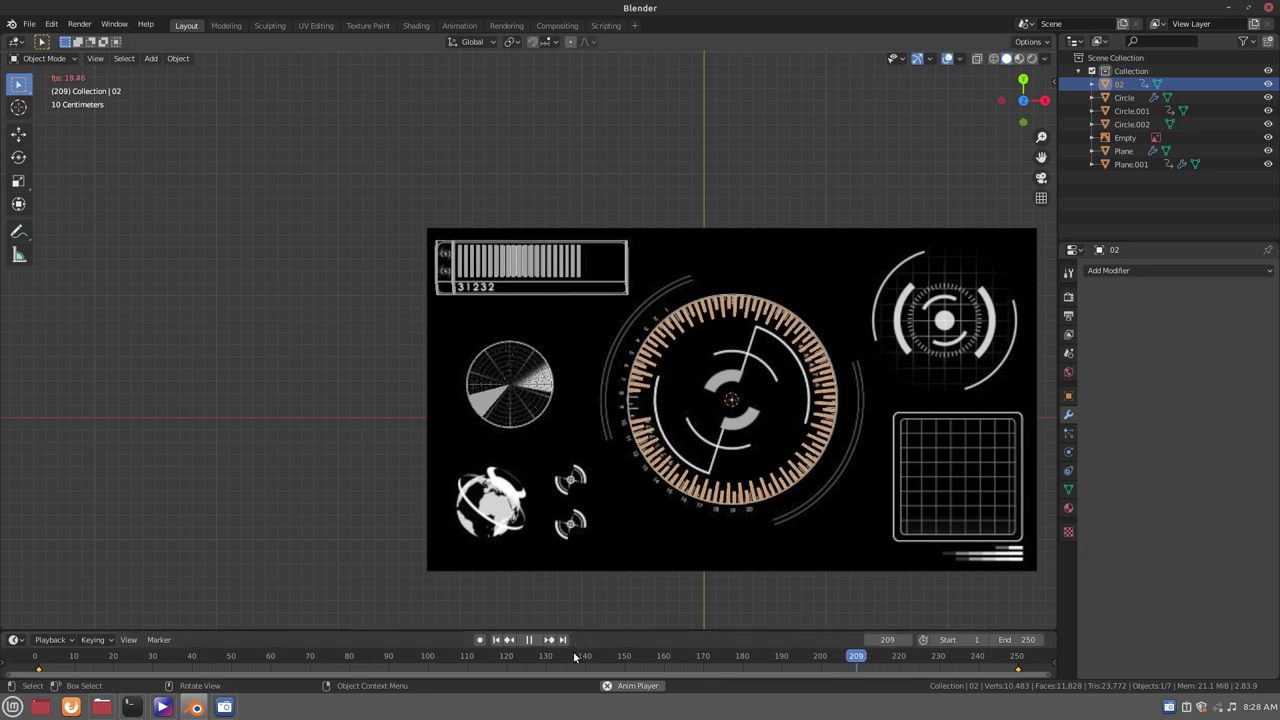
click(529, 640)
click(521, 640)
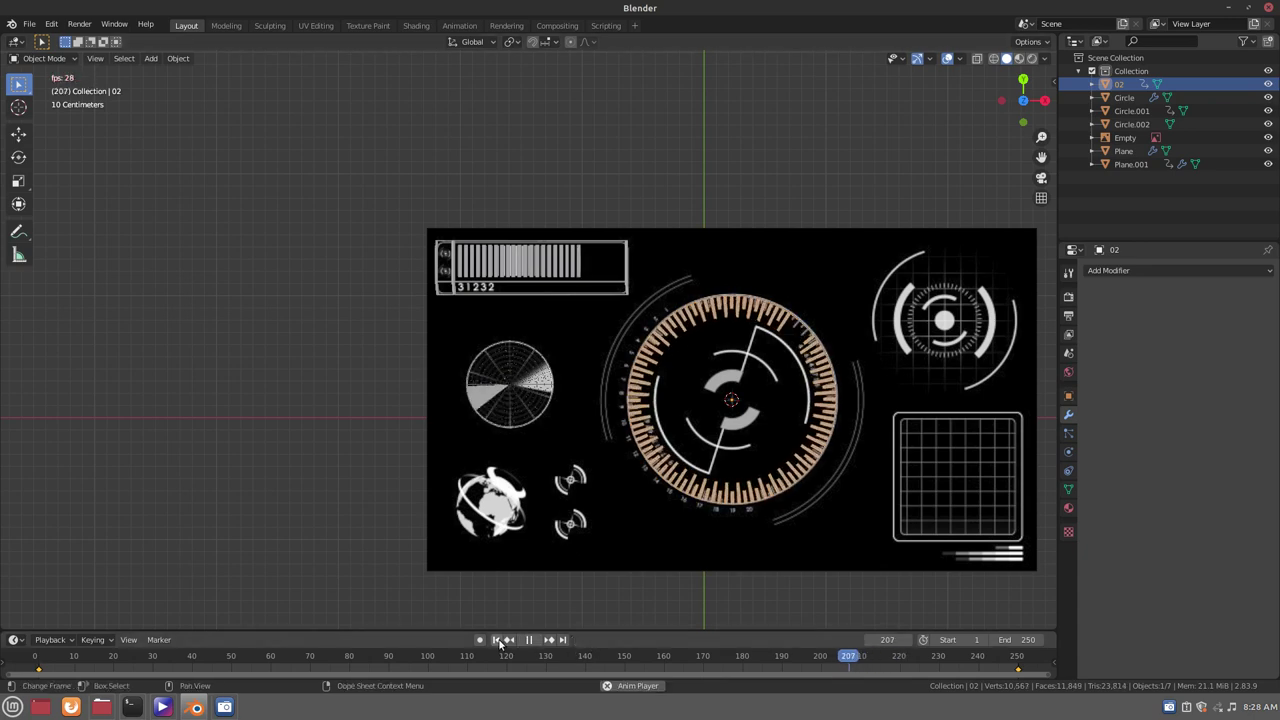
key(space)
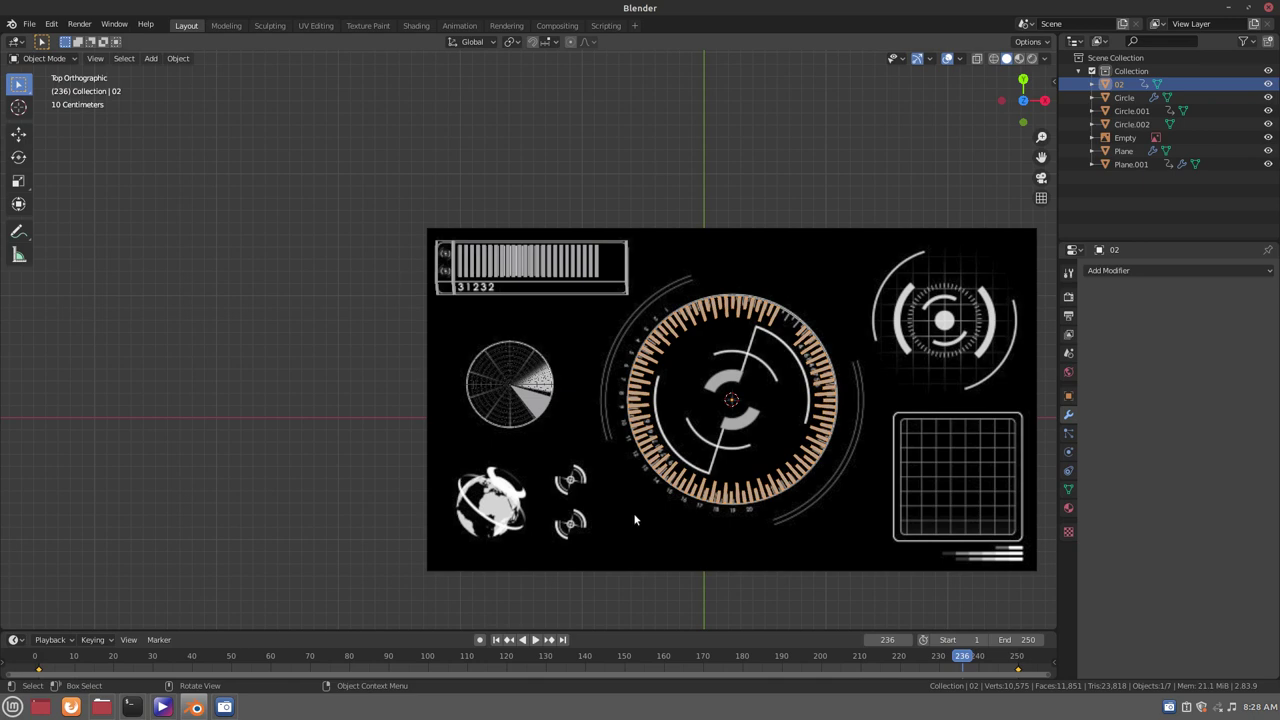
click(496, 640)
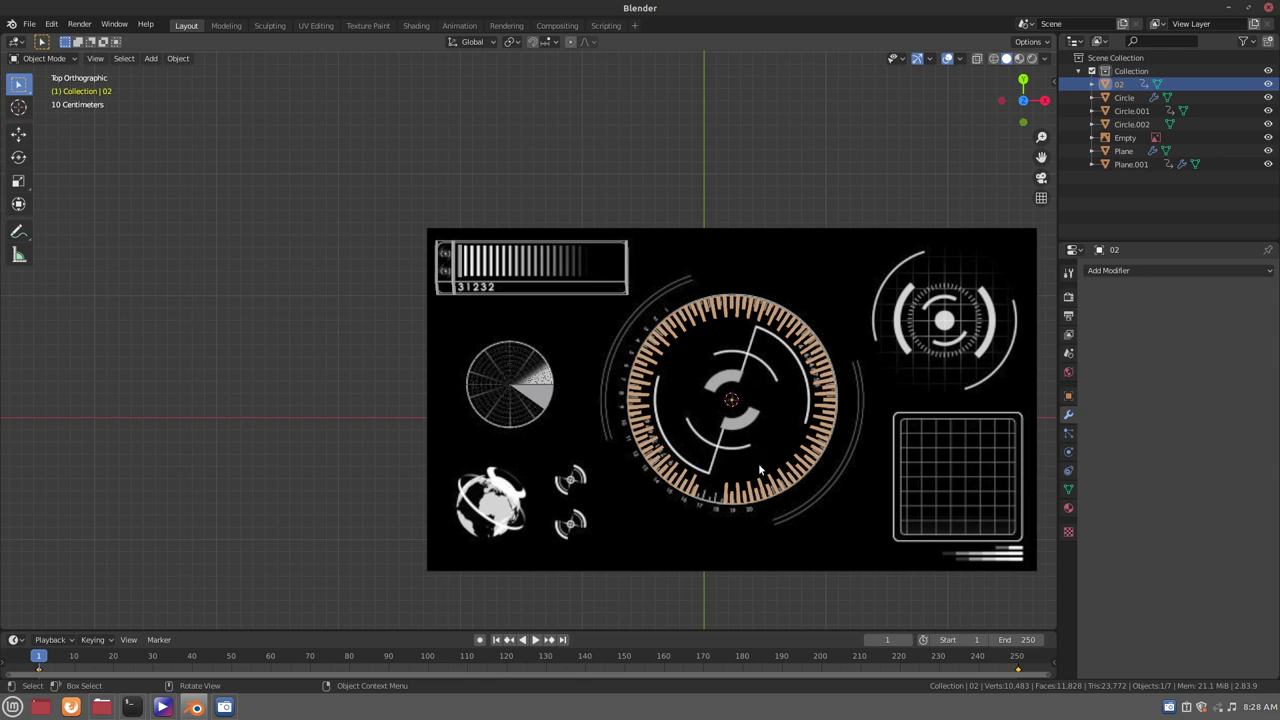
Duplicate Circle.002 in place as Circle.003, scale it to 1.213, and enter Edit Mode
click(773, 505)
click(773, 503)
click(773, 503)
click(773, 503)
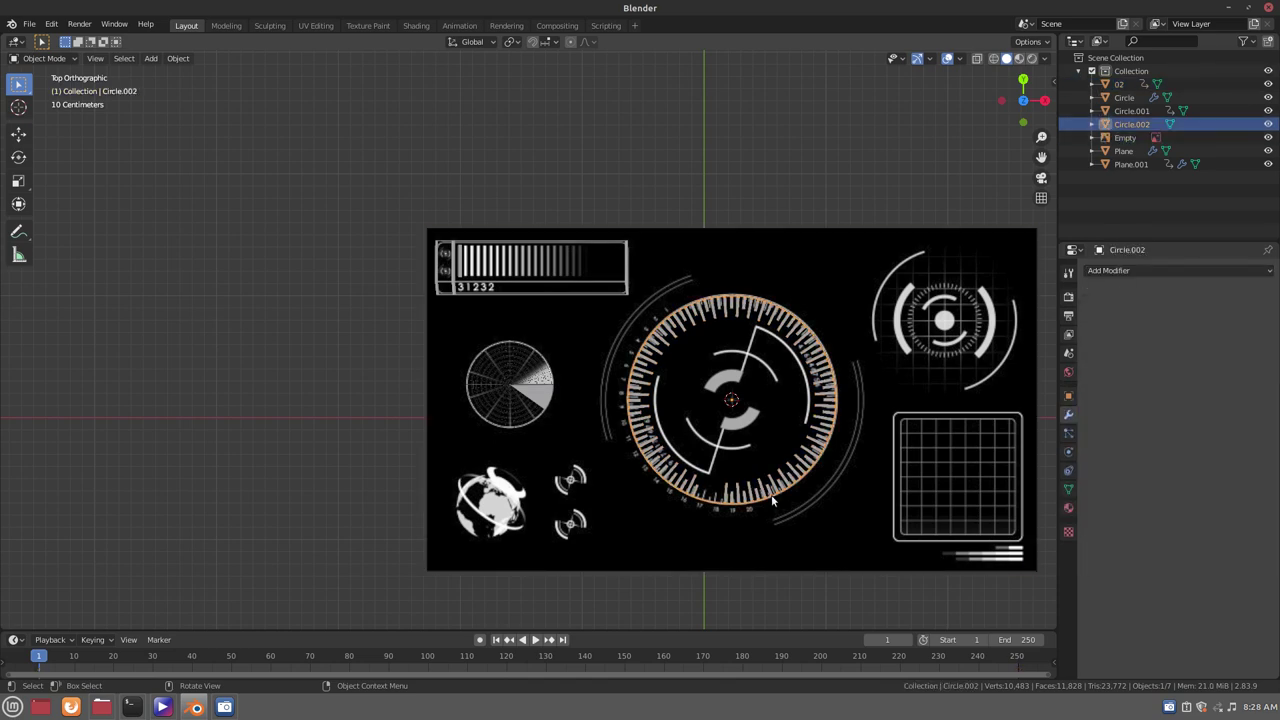
key(shift+d)
right_click(778, 513)
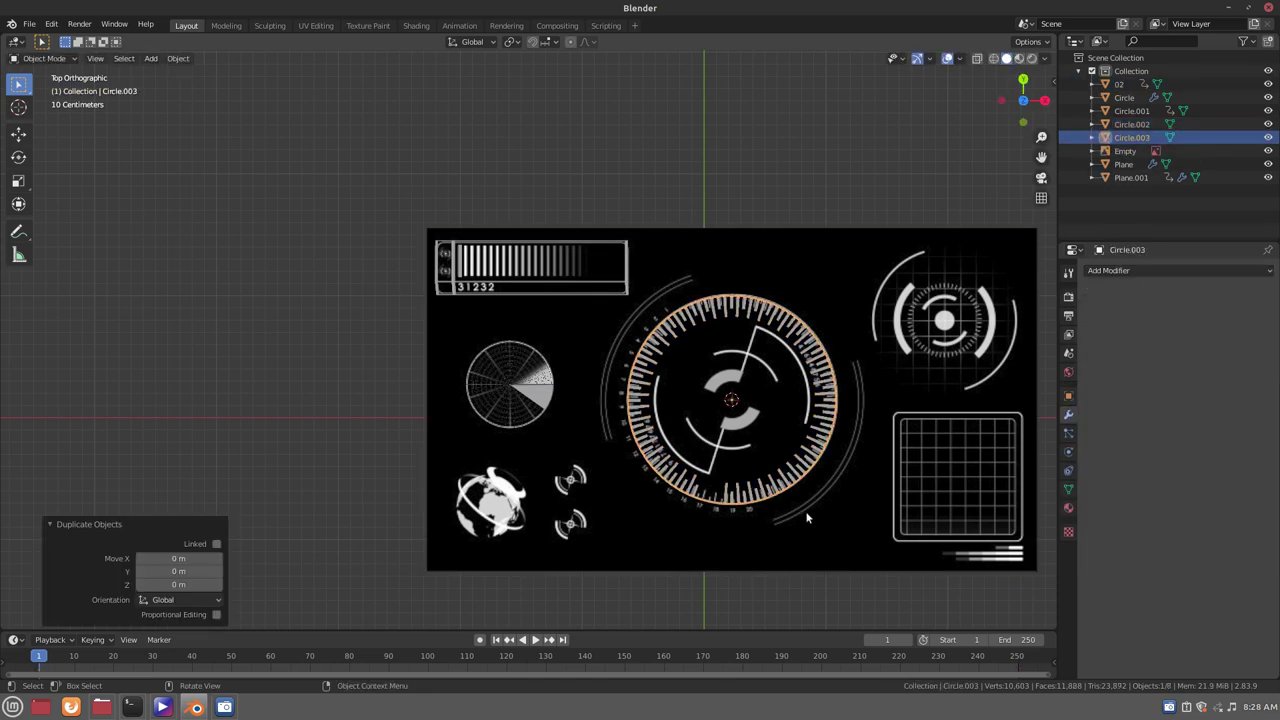
key(s)
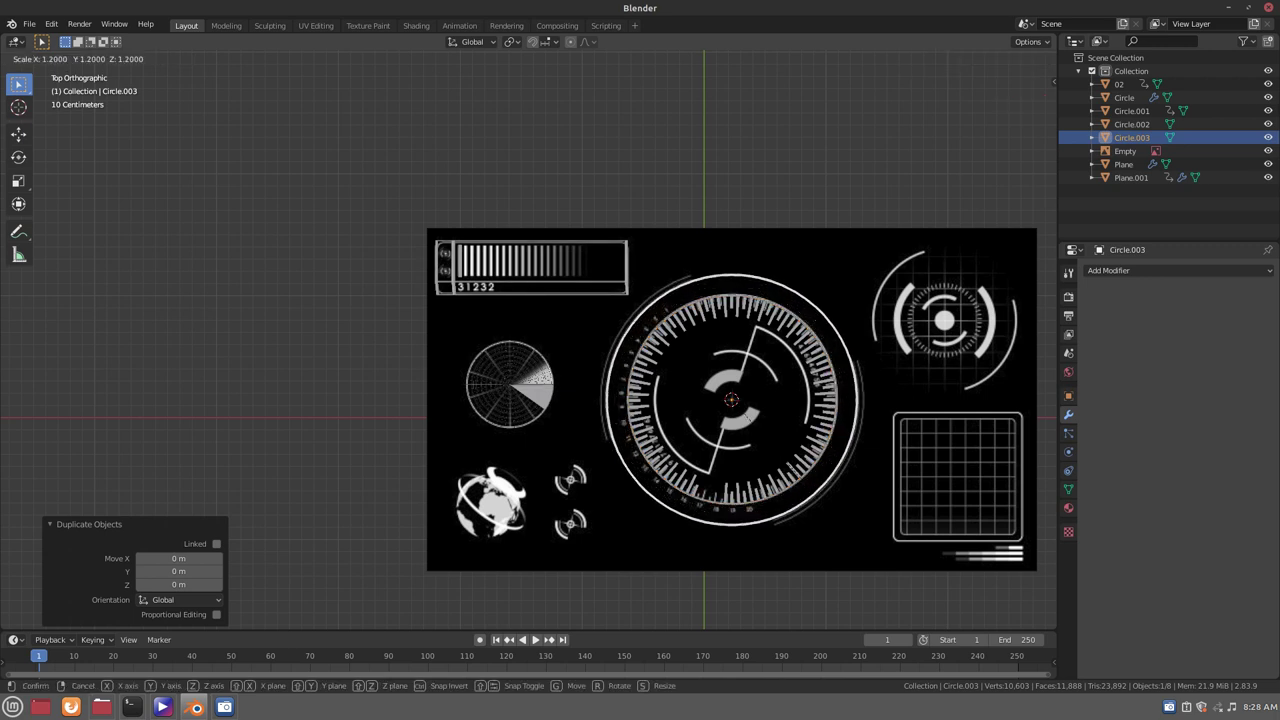
click(847, 535)
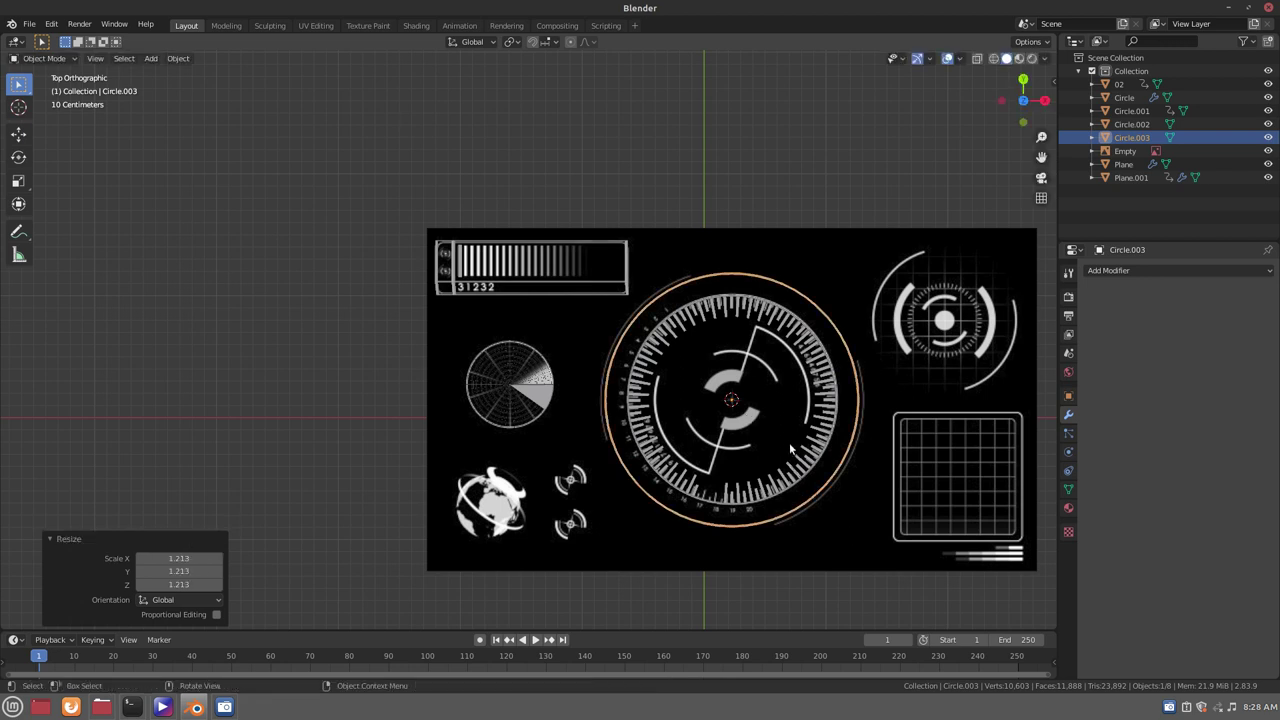
key(Tab)
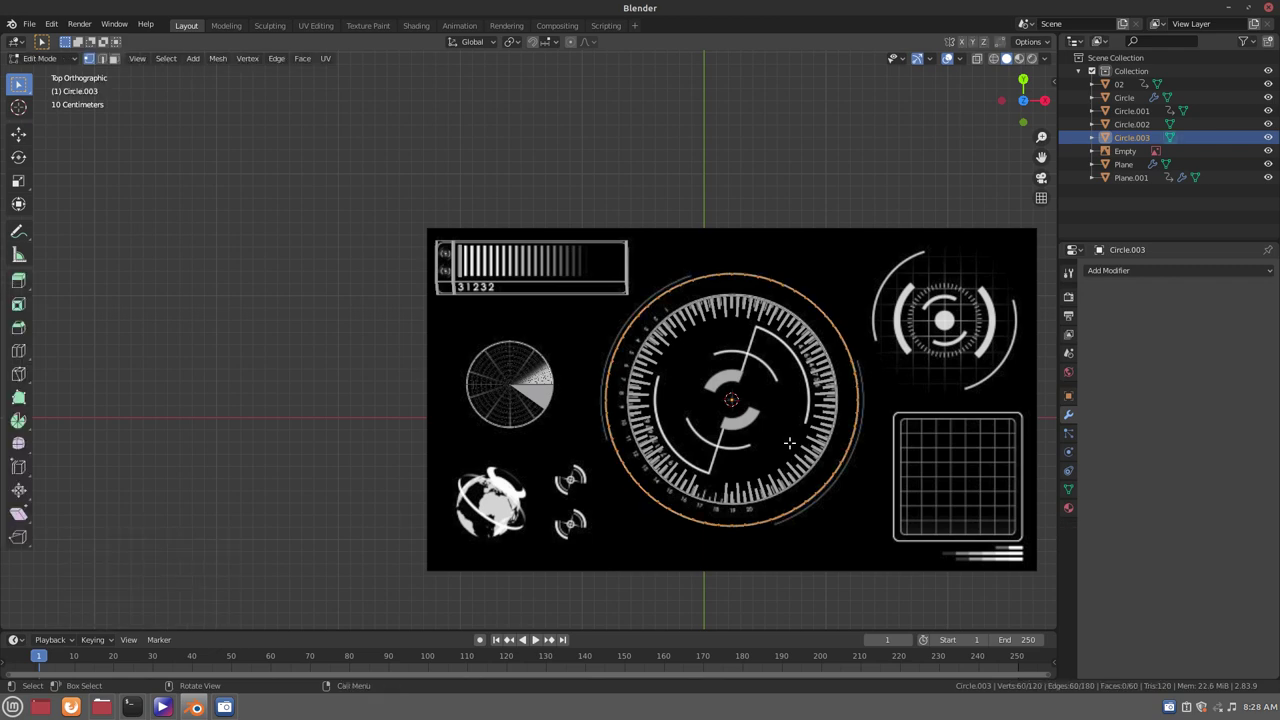
Snap the 3D cursor to the centre of Circle.003's selected vertices
key(a)
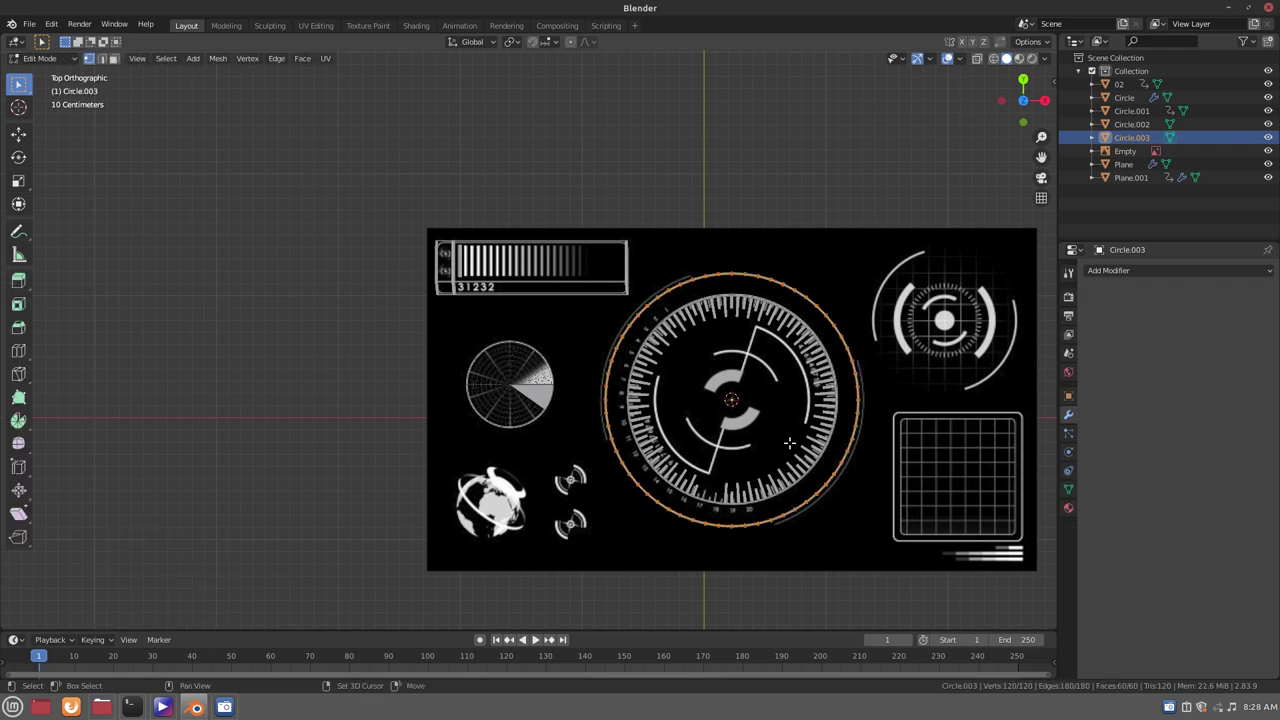
key(shift+s)
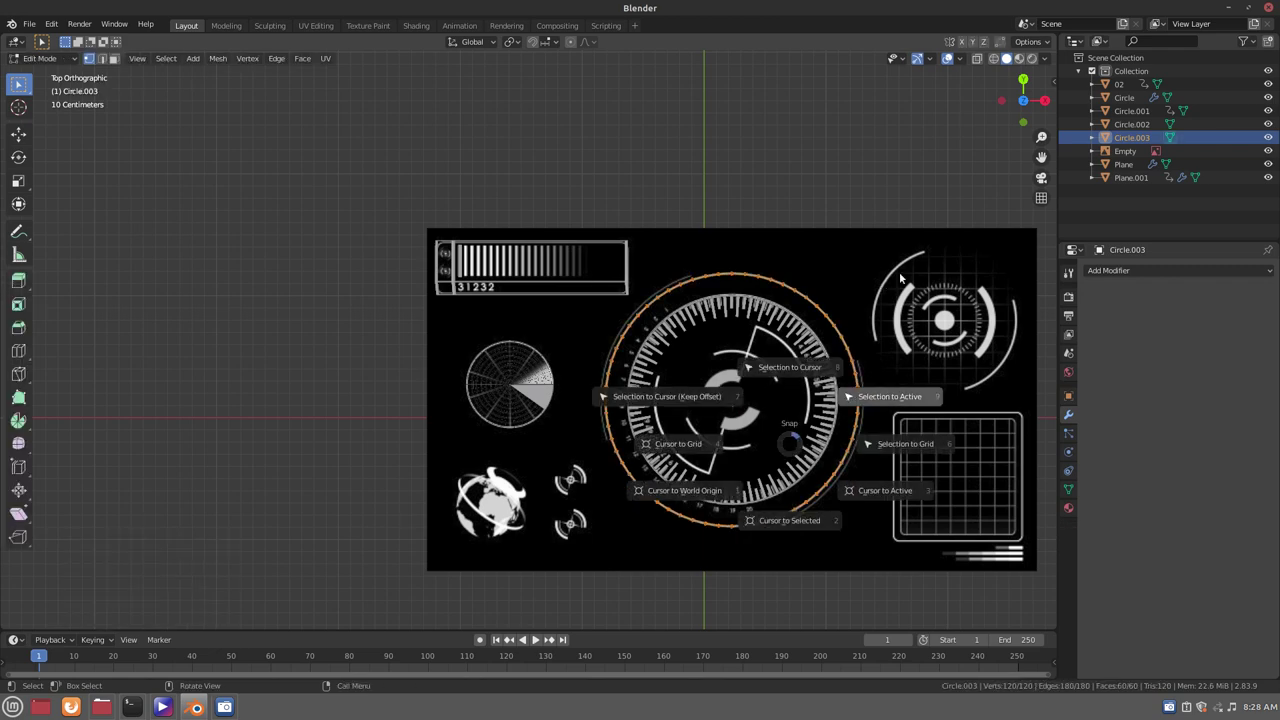
key(2)
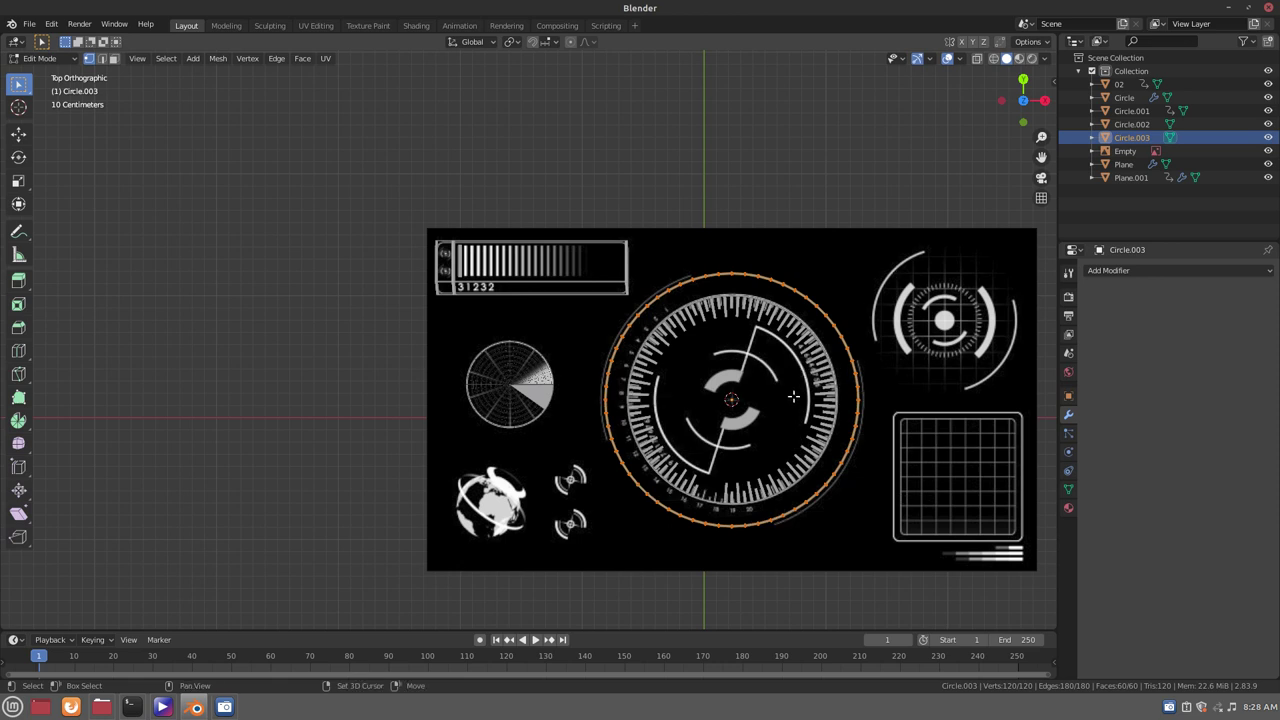
Duplicate the ring's vertices in place, scale the copy to 1.036, and switch to Face select mode
key(shift+d)
key(Escape)
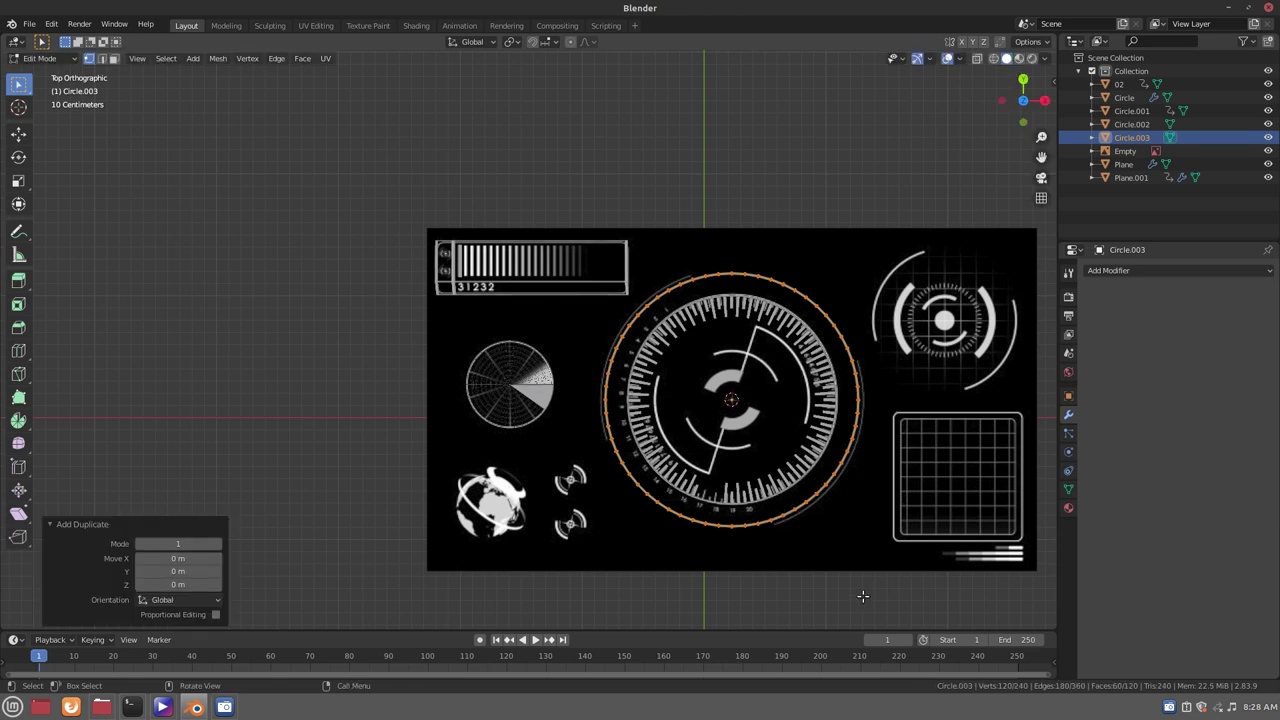
key(s)
click(873, 595)
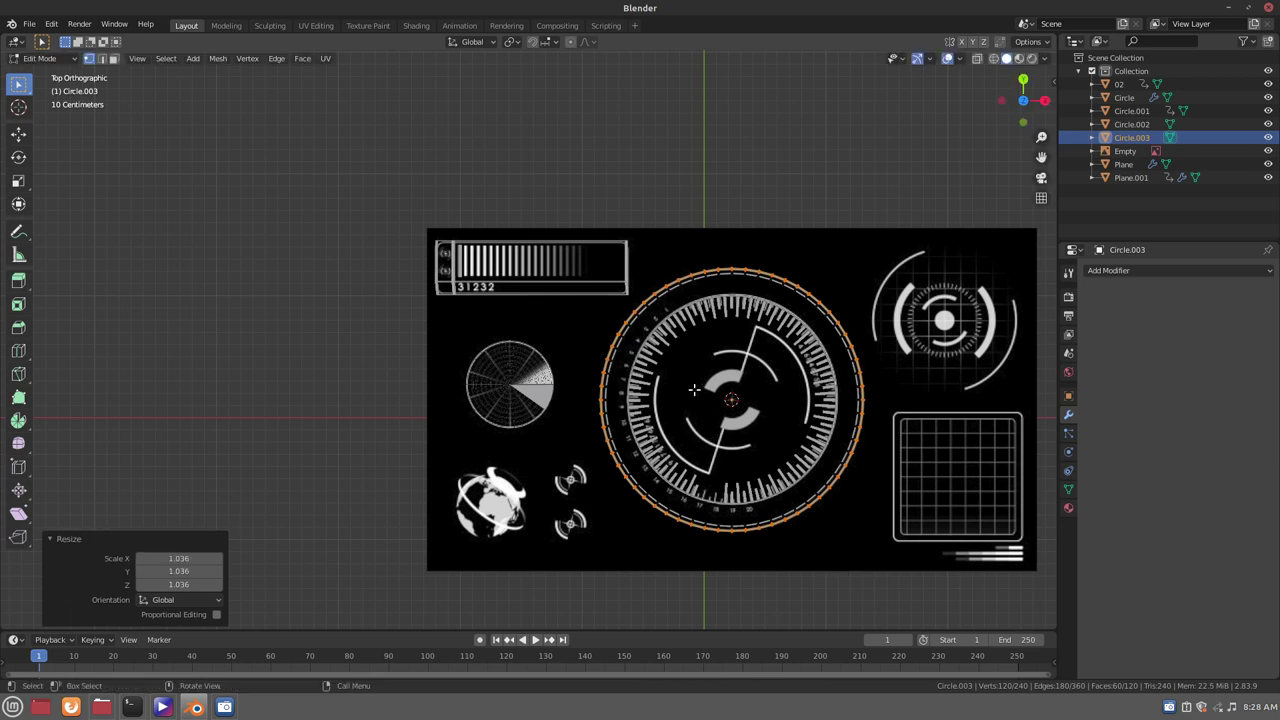
key(a)
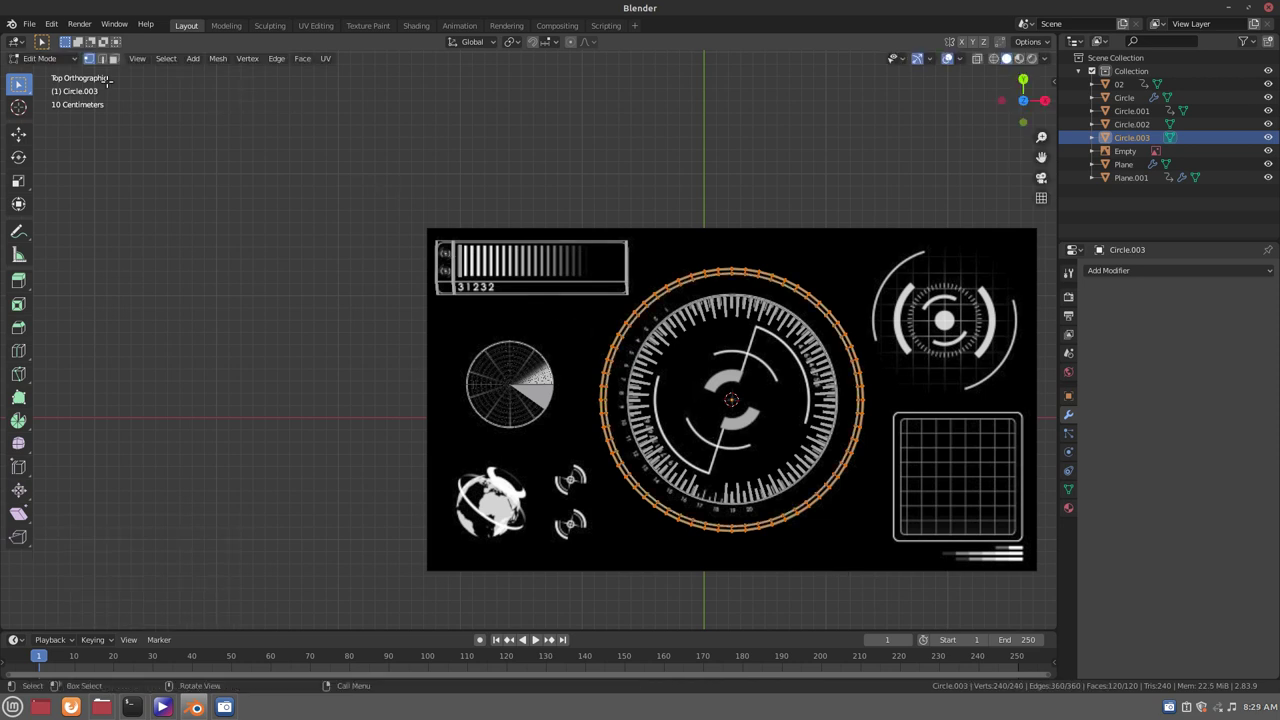
click(115, 59)
Circle-select the ring faces to be removed, leaving only the left and right arcs
key(alt+a)
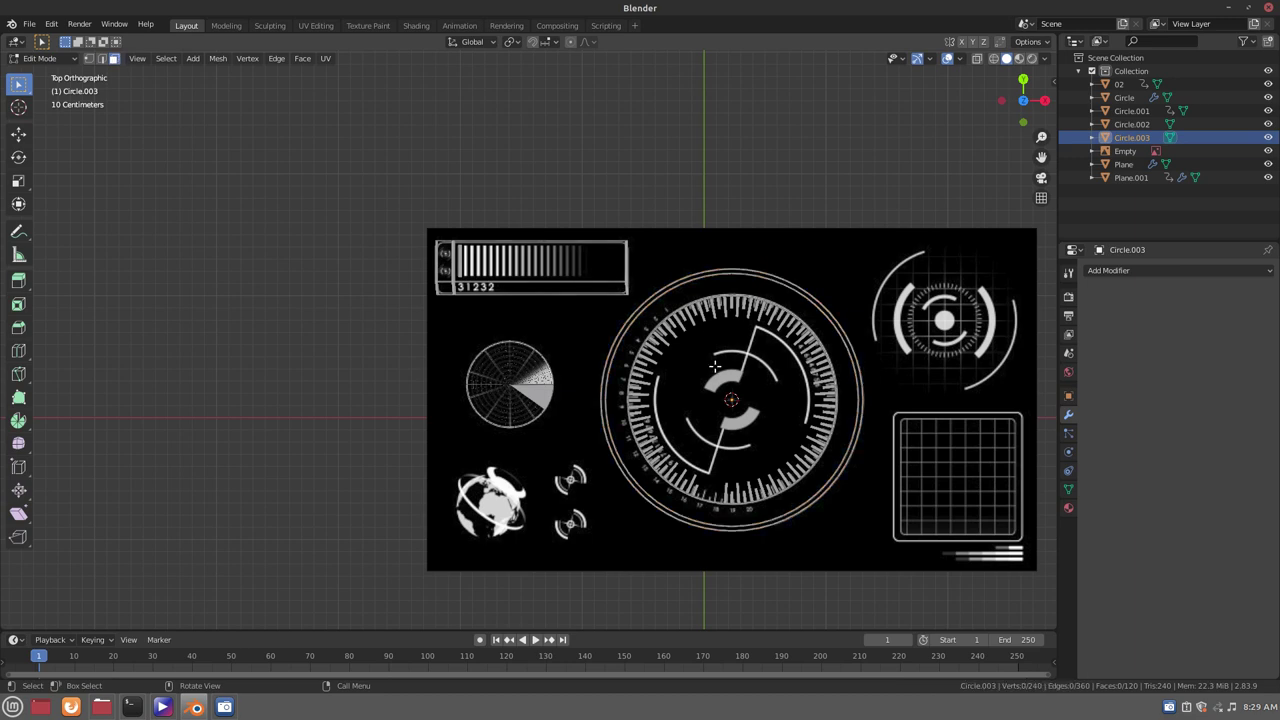
key(c)
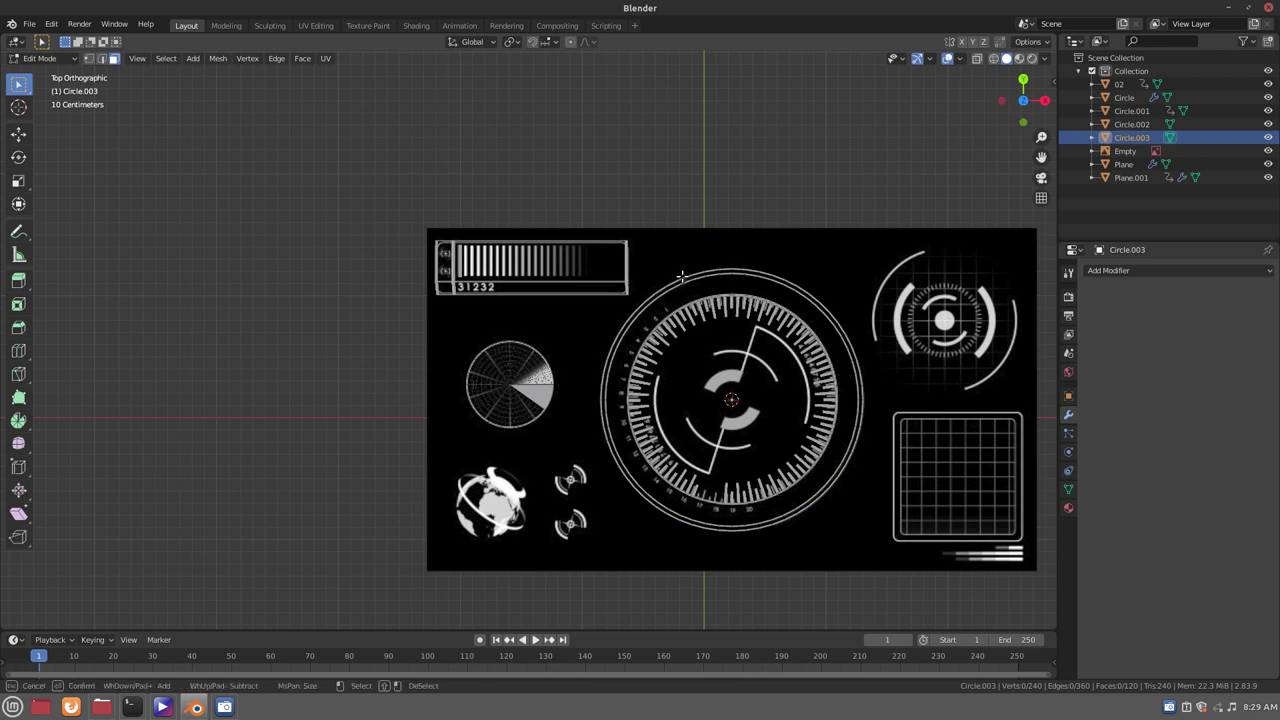
scroll(683, 277, down, 2)
scroll(743, 289, down, 5)
scroll(745, 289, down, 3)
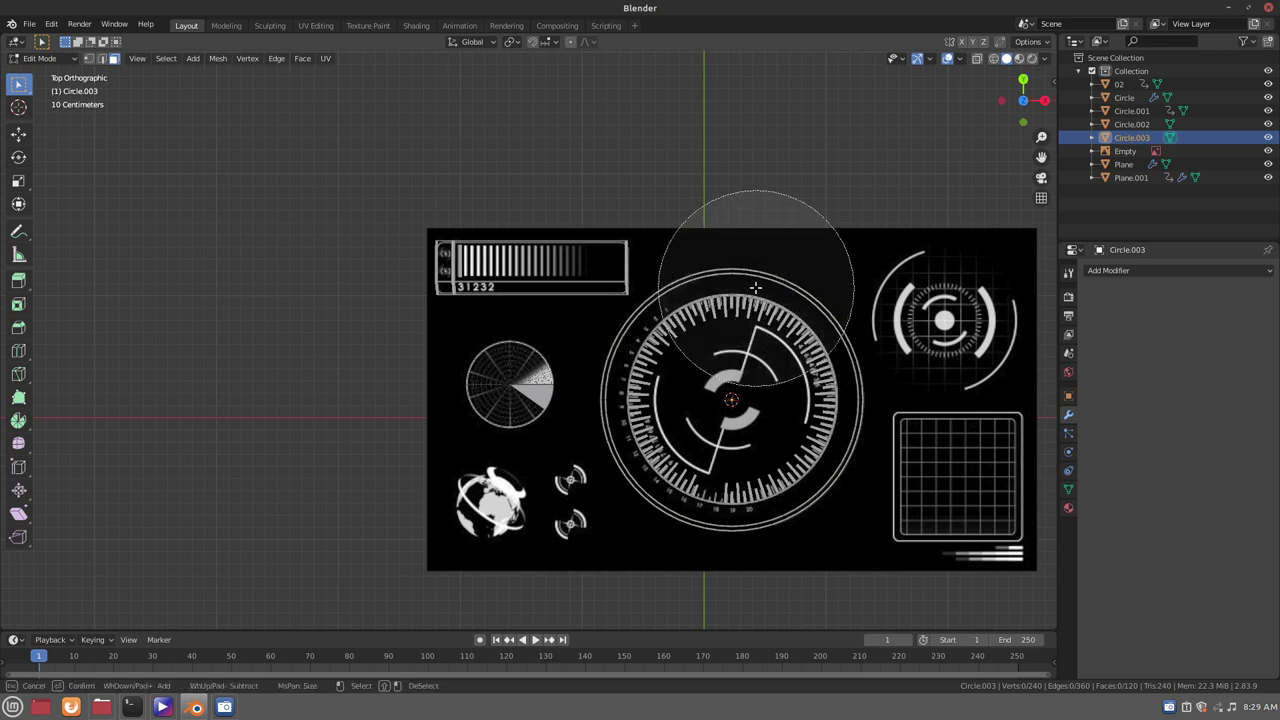
click(755, 287)
scroll(755, 287, up, 3)
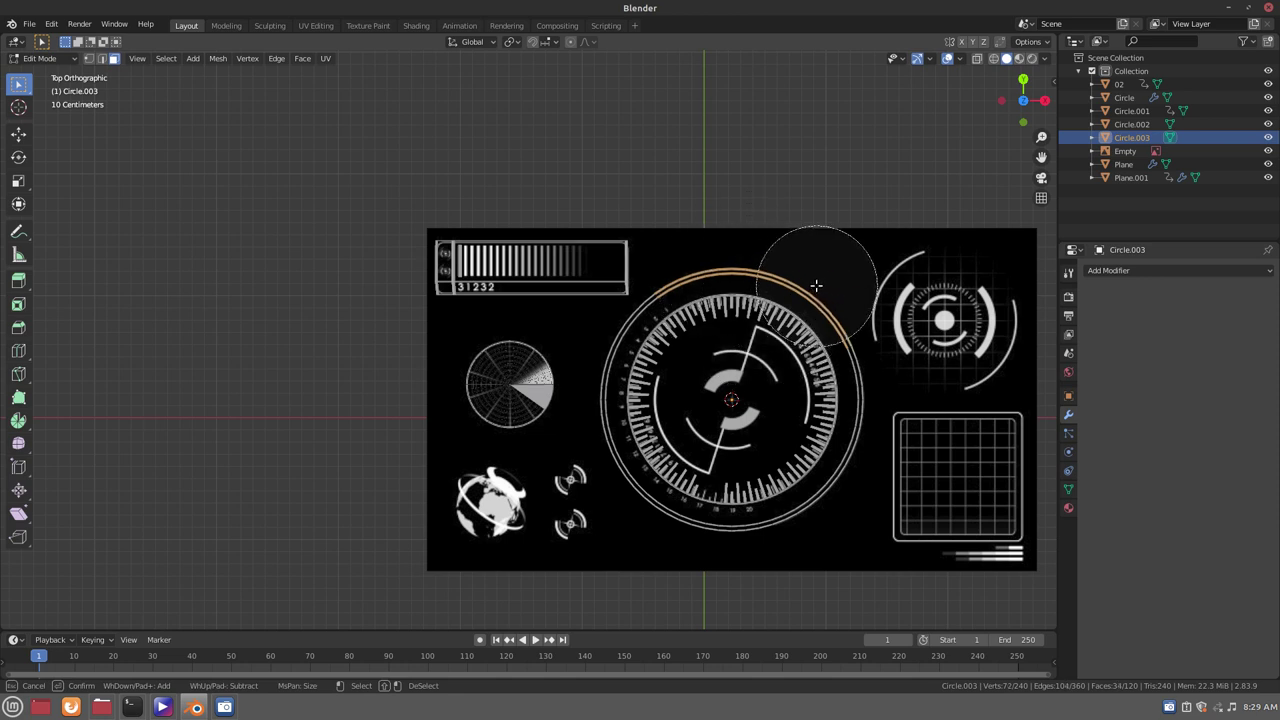
mouse_move(816, 286)
mouse_down()
mouse_move(685, 490)
mouse_move(783, 505)
mouse_move(633, 485)
mouse_up()
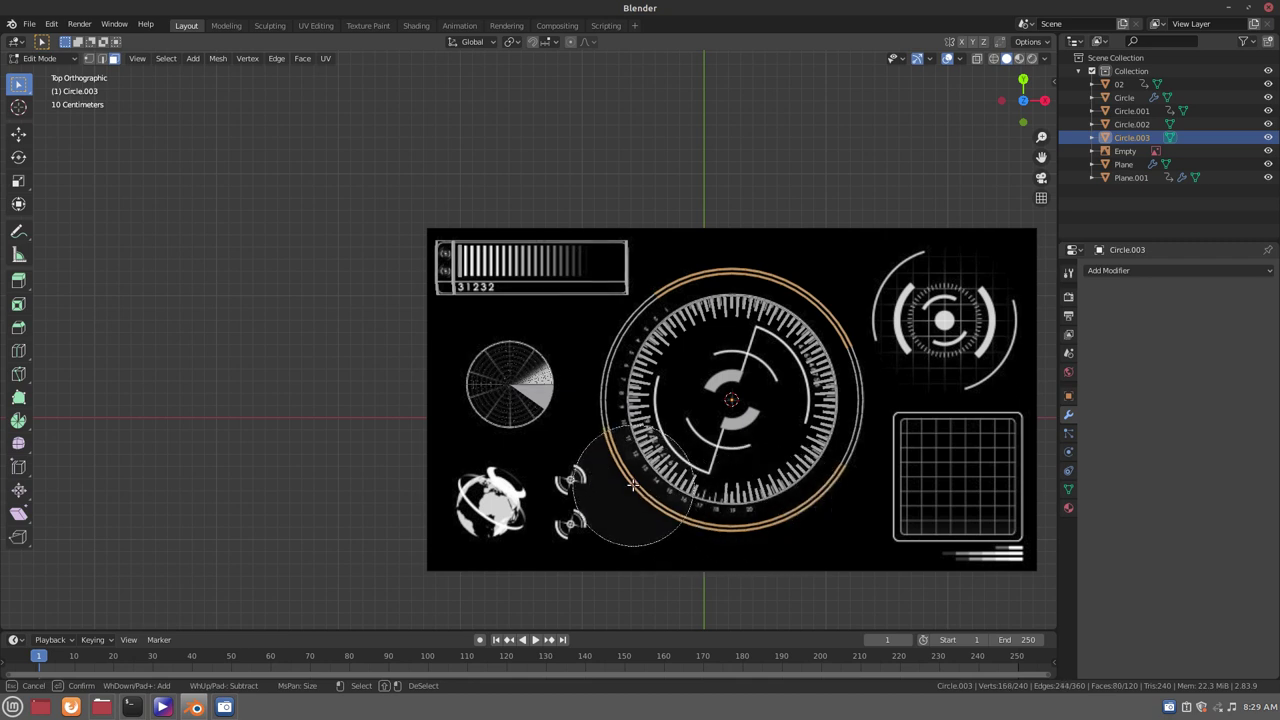
right_click(737, 199)
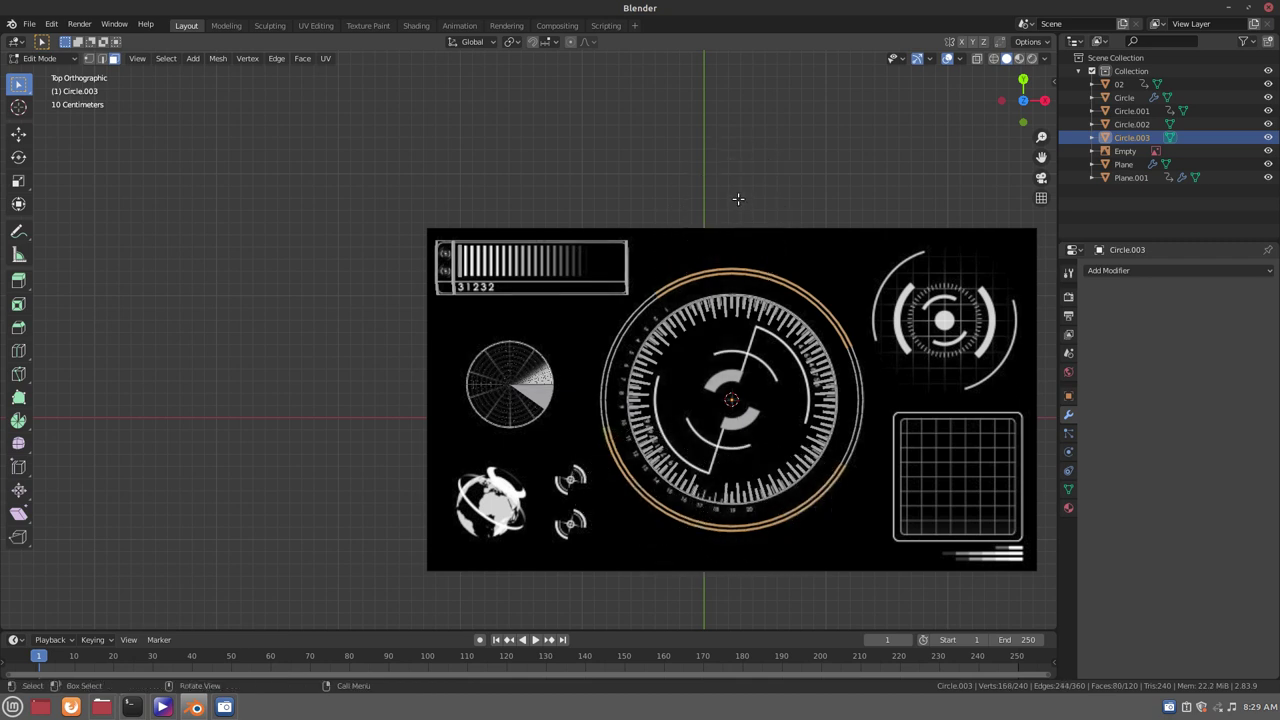
Delete the selected faces and return to Object Mode
key(x)
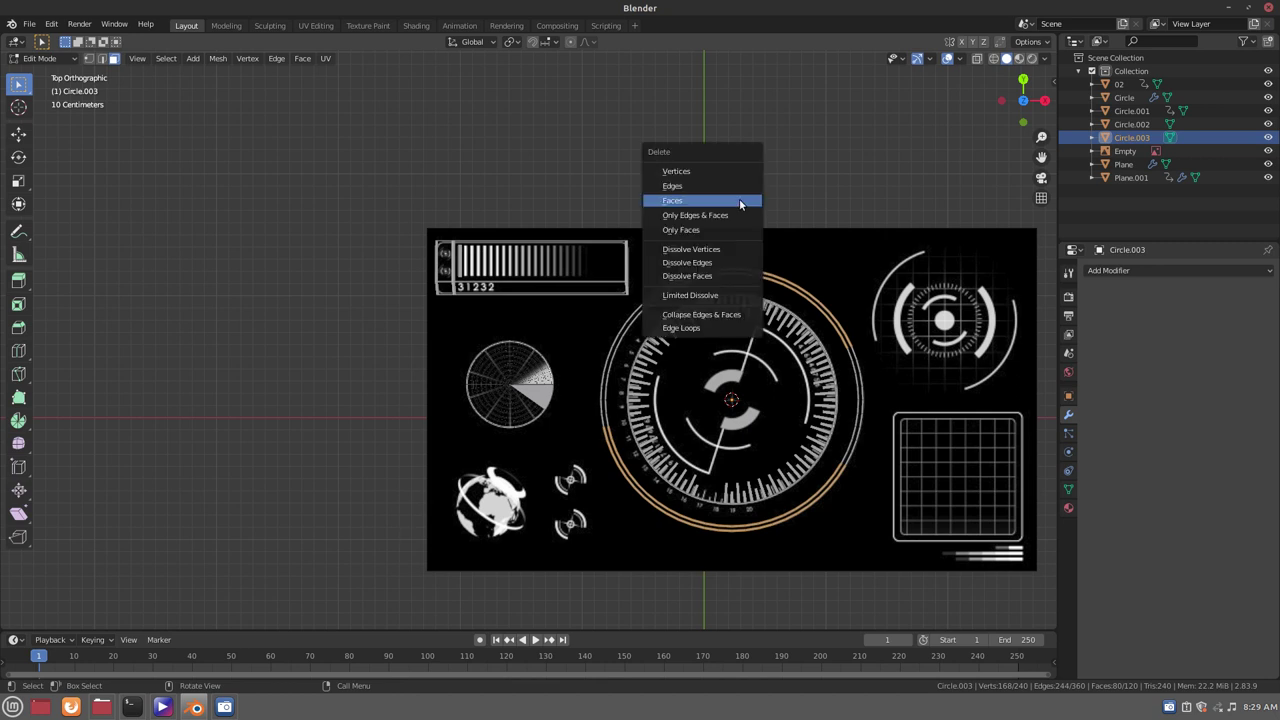
click(740, 201)
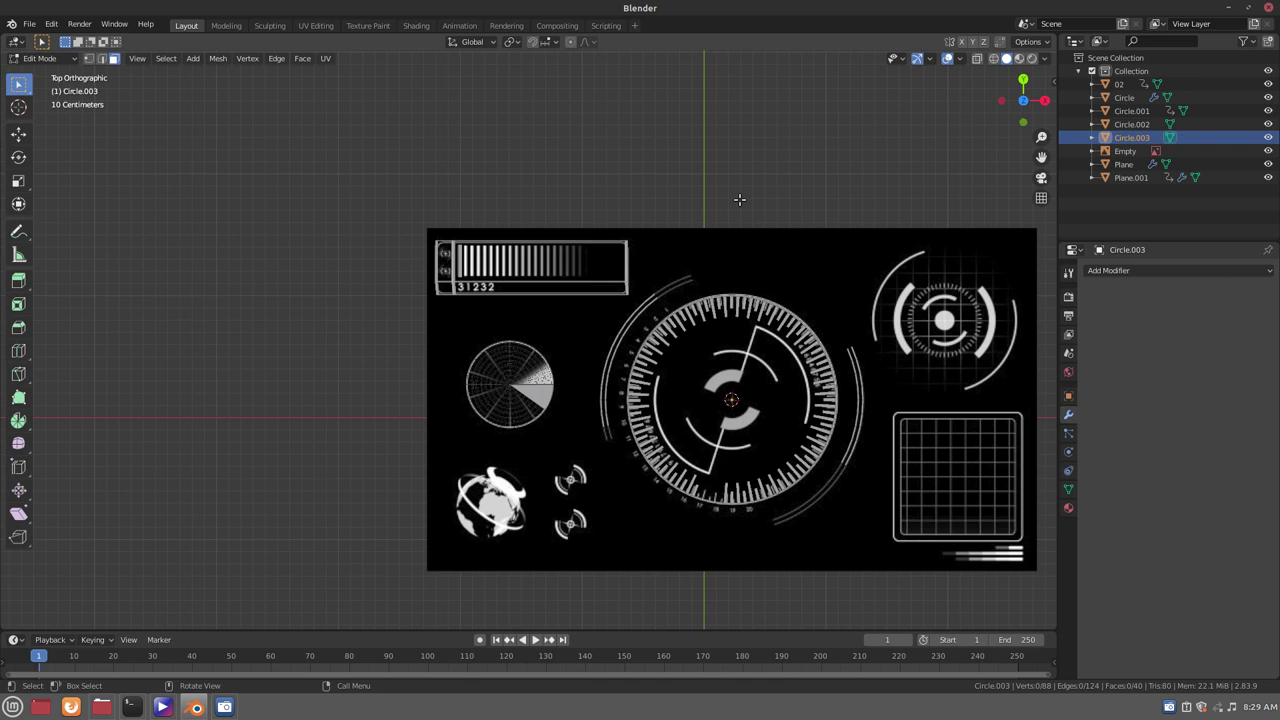
key(Tab)
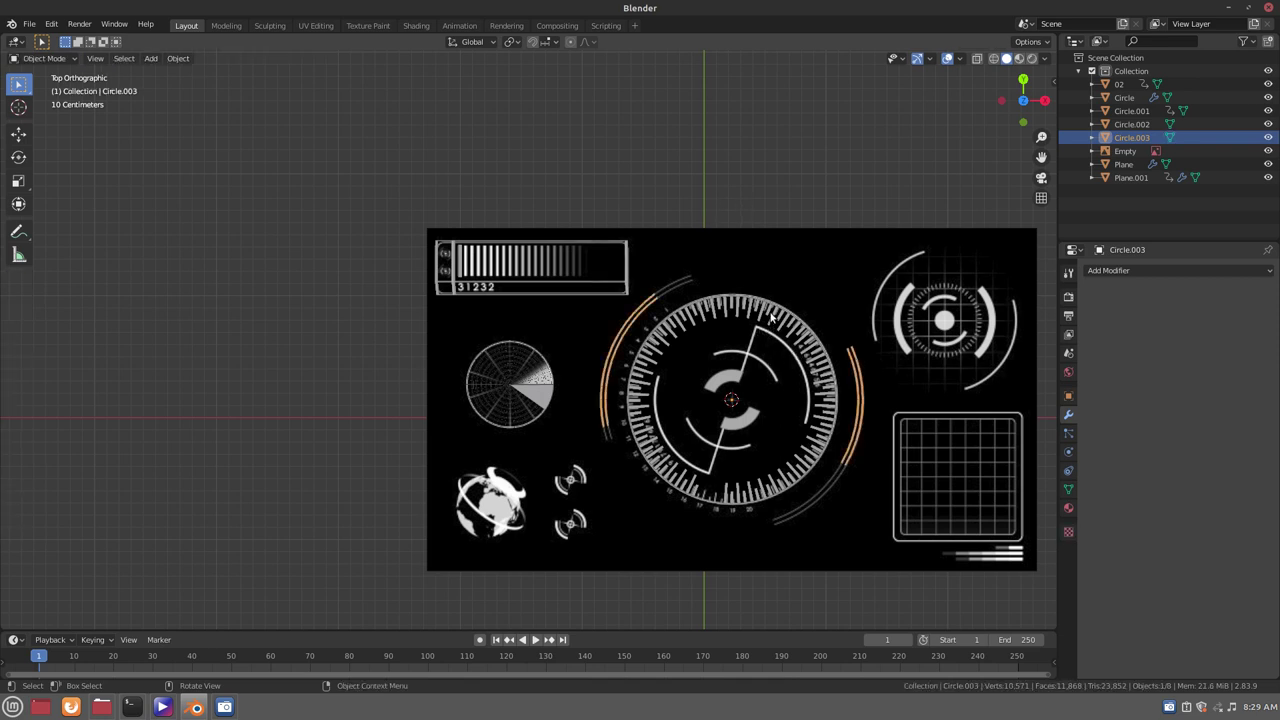
Keyframe the arcs' rotation at frame 1 and move to frame 250
key(i)
click(744, 145)
click(563, 640)
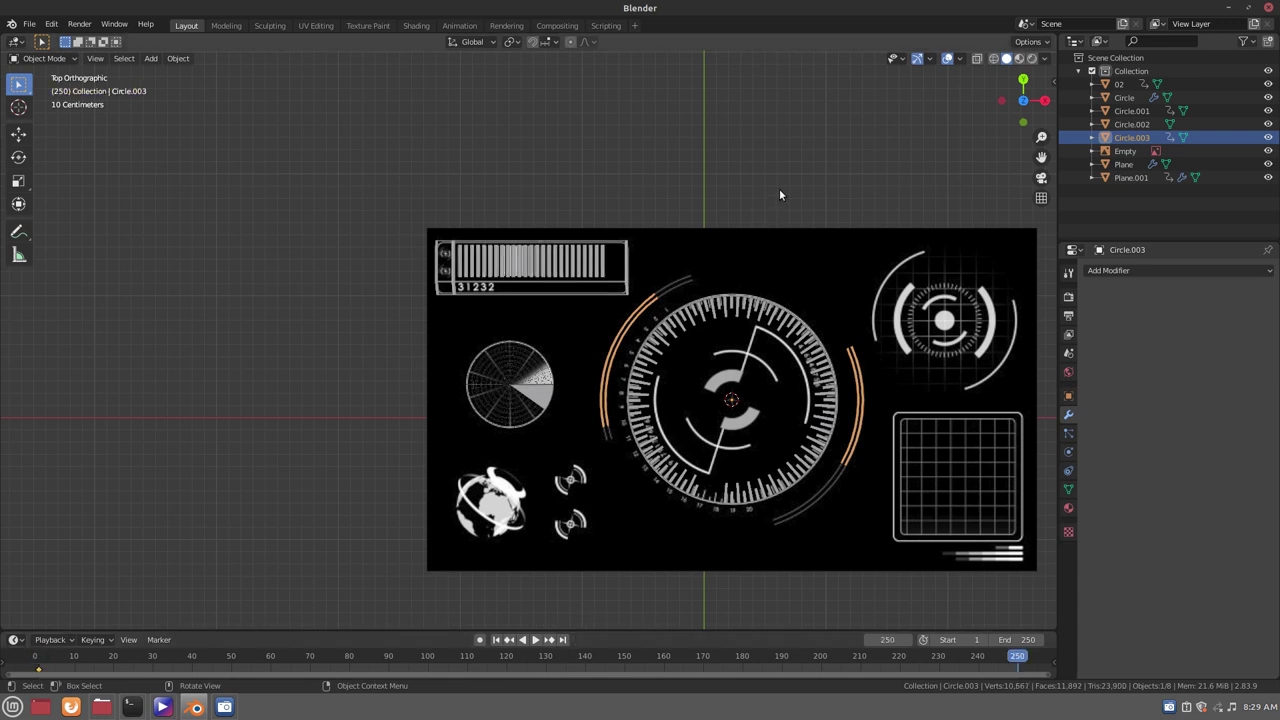
Rotate the arcs roughly -319° about Z, check from the side, and return to top view
key(r)
key(z)
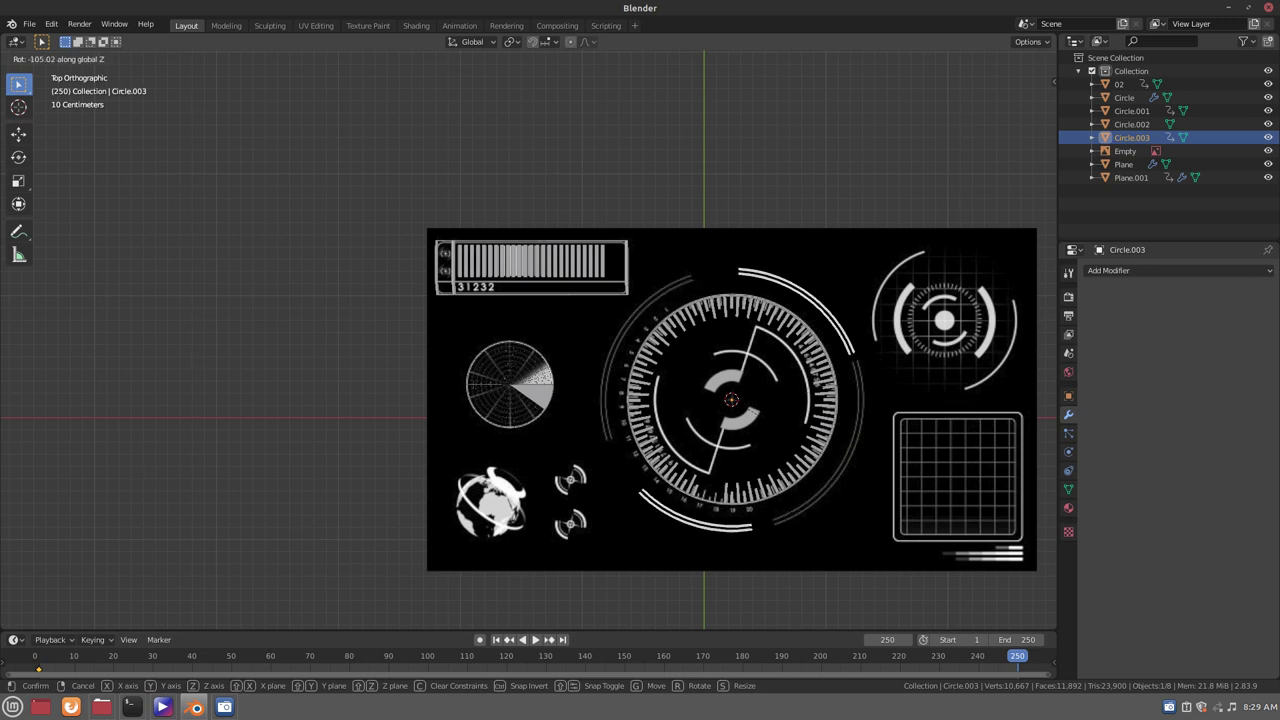
click(614, 143)
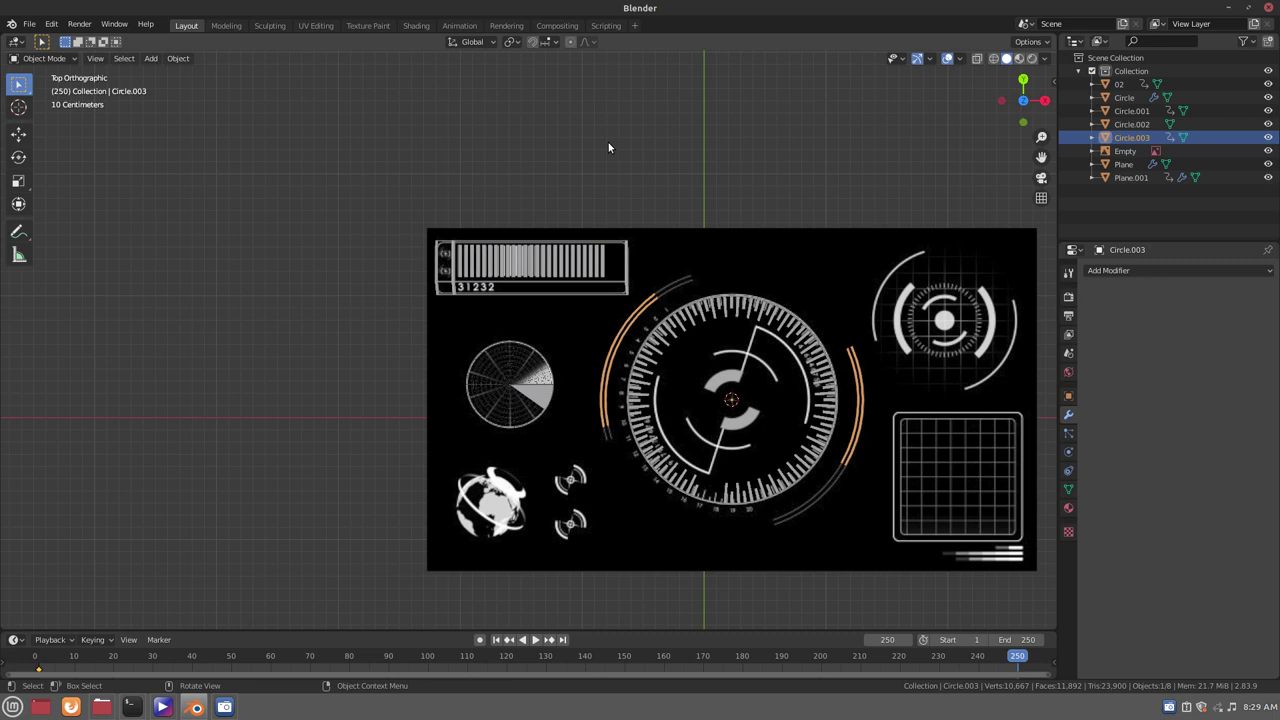
key(KP_1)
key(KP_8)
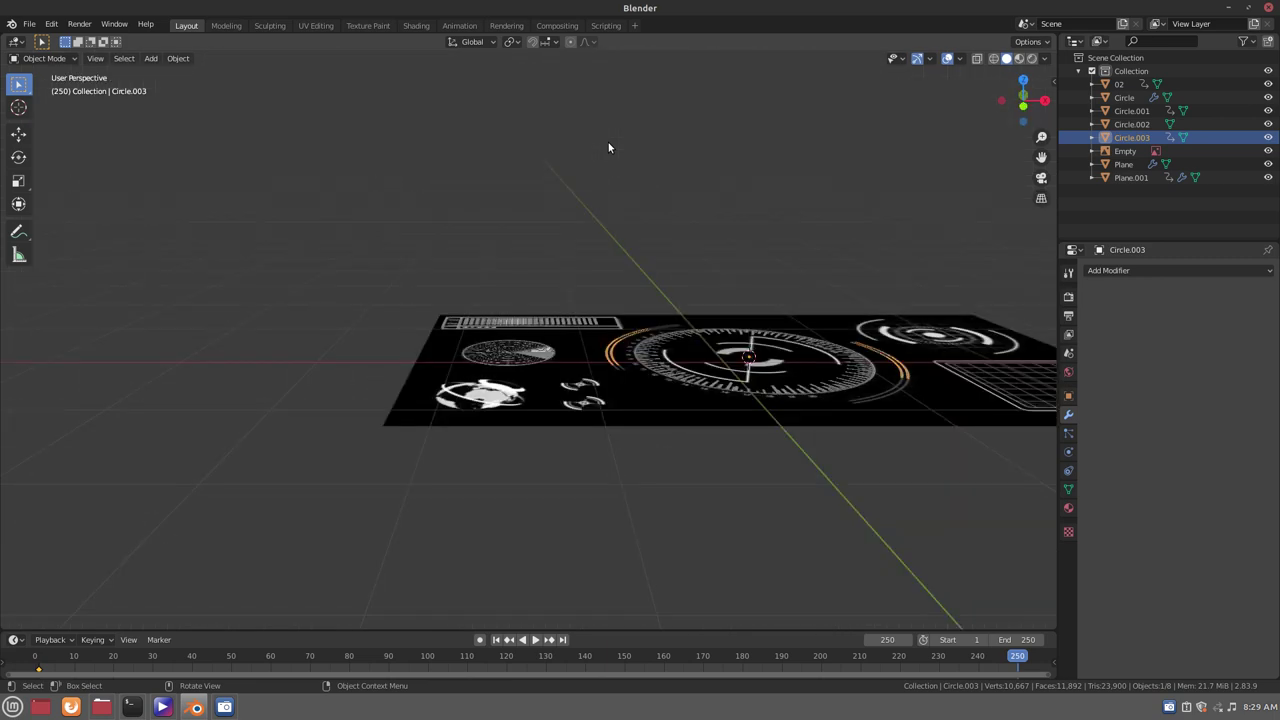
right_click(606, 140)
key(KP_7)
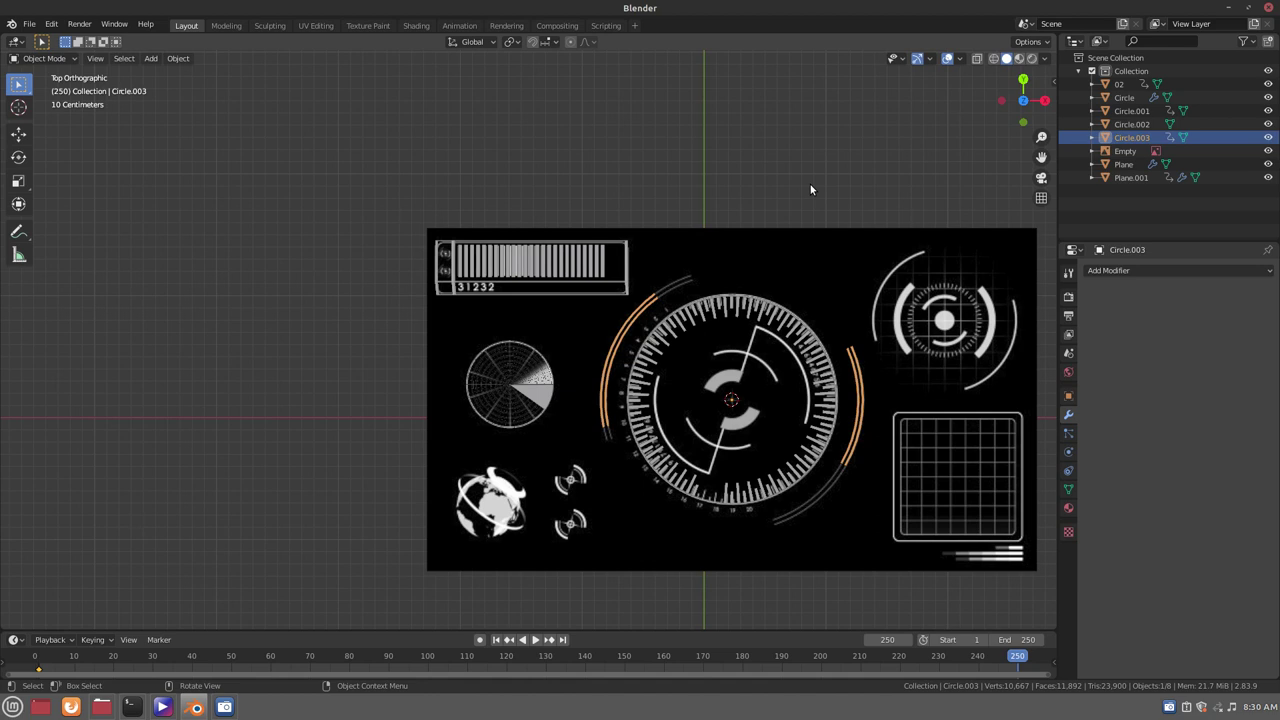
Rotate the arcs 190° about Z, keyframe it at frame 250, and play from frame 1
key(r)
key(z)
key(1)
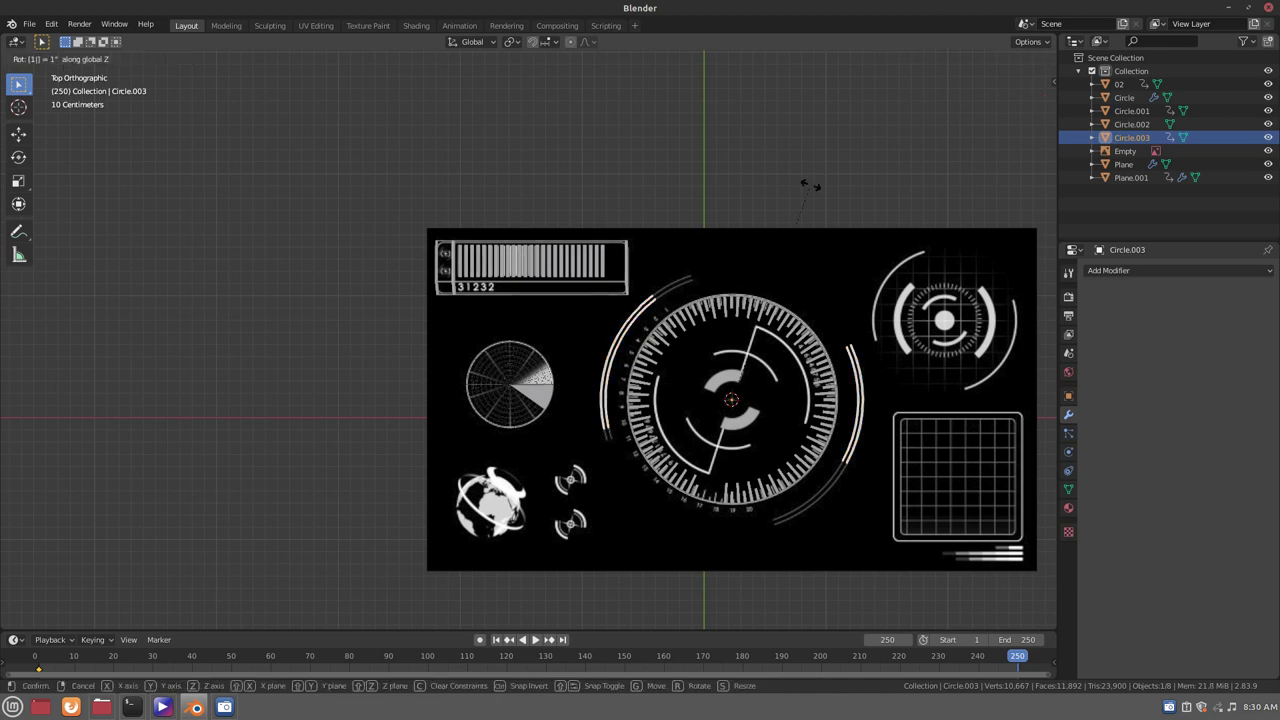
key(9)
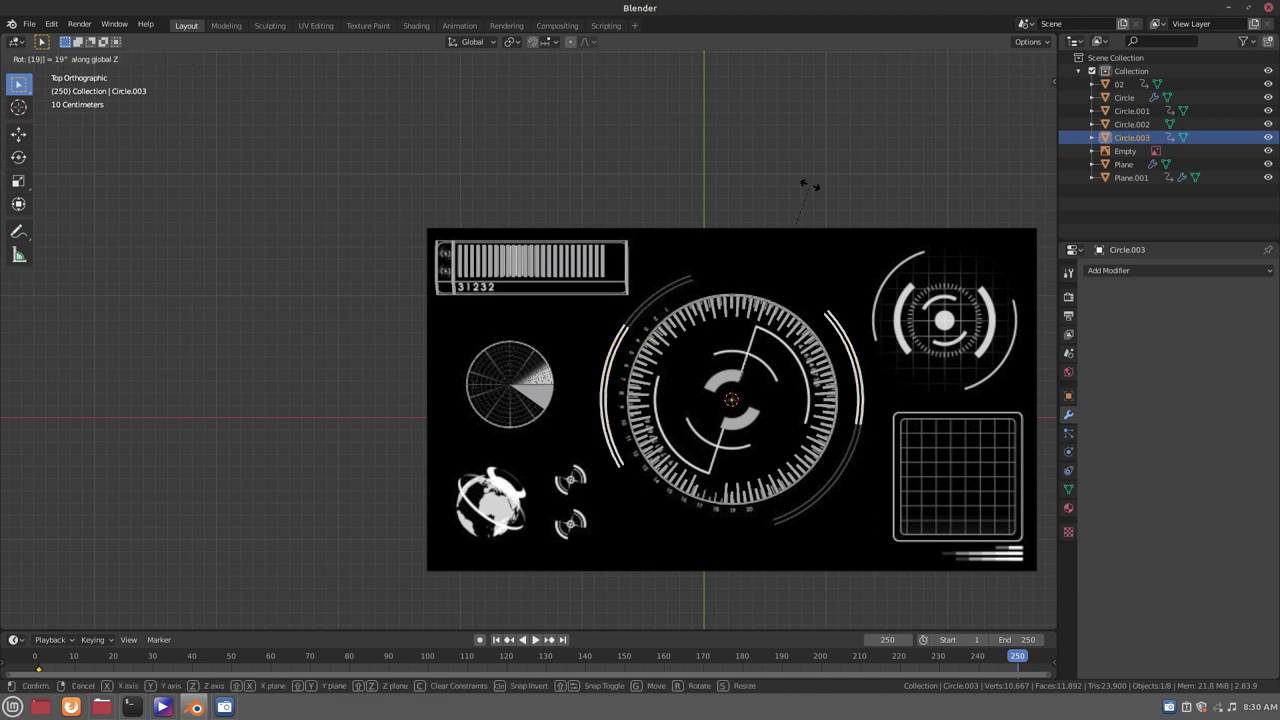
key(0)
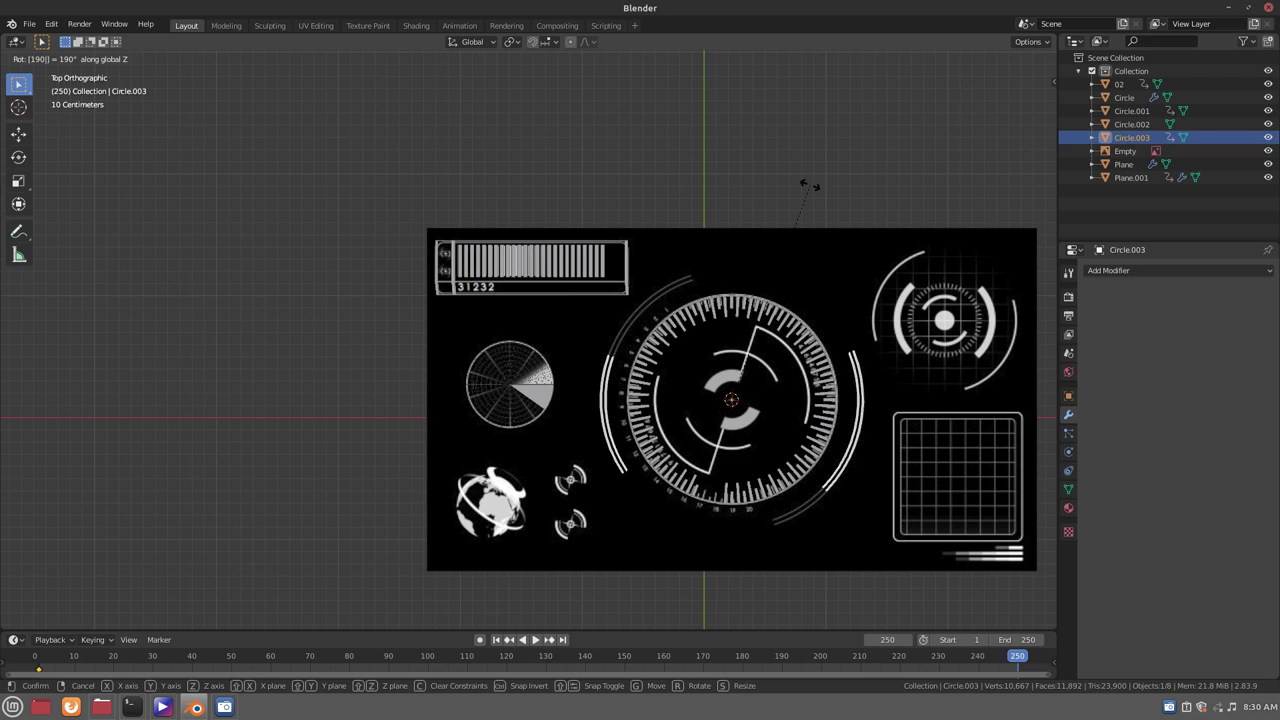
key(Return)
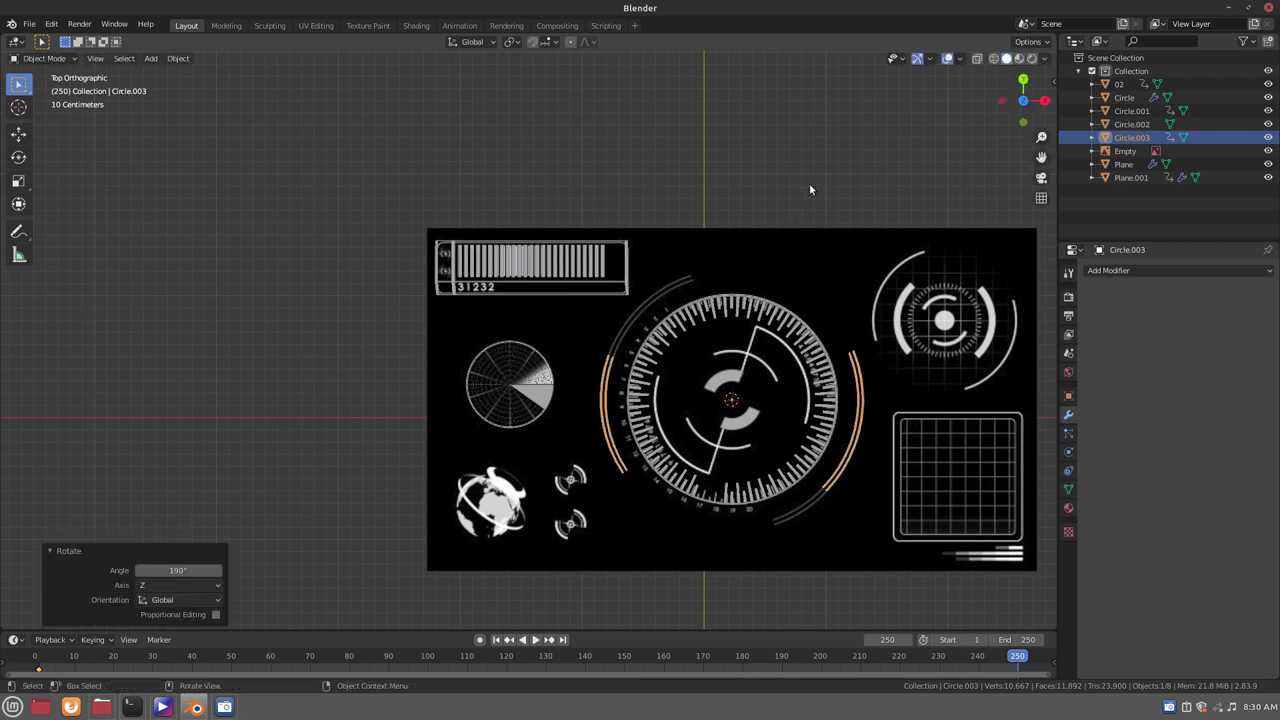
key(i)
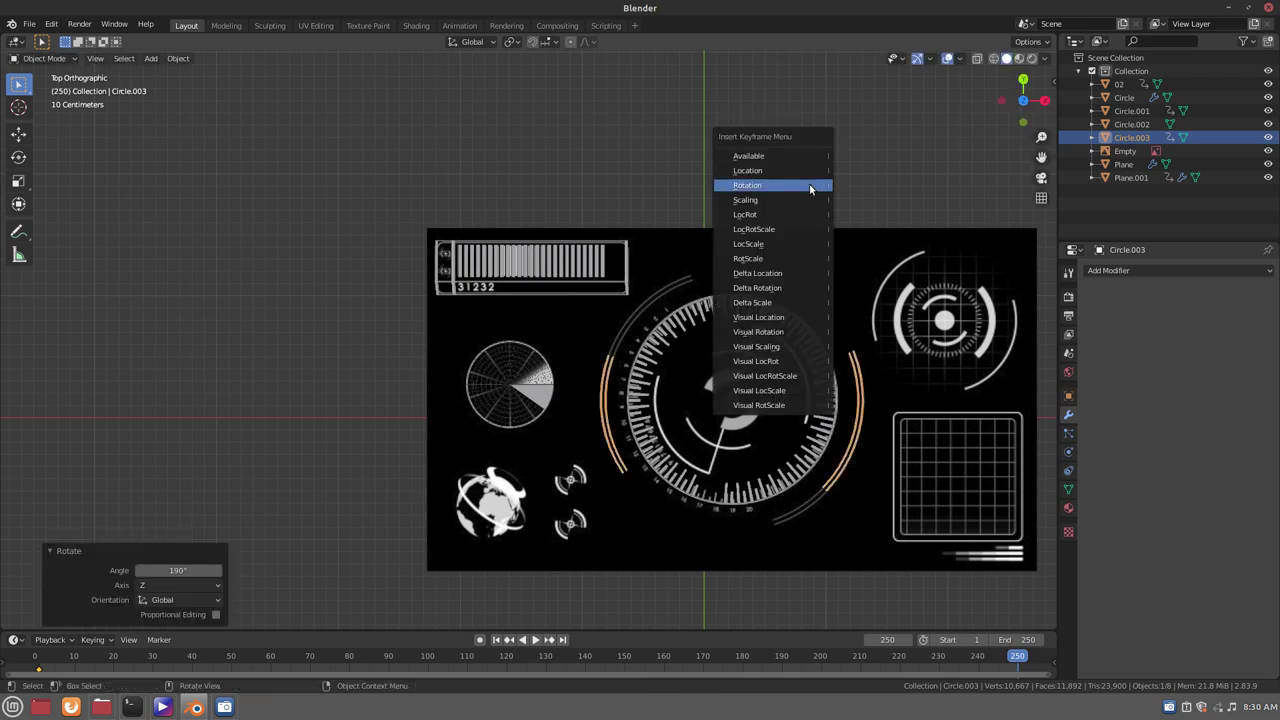
click(809, 183)
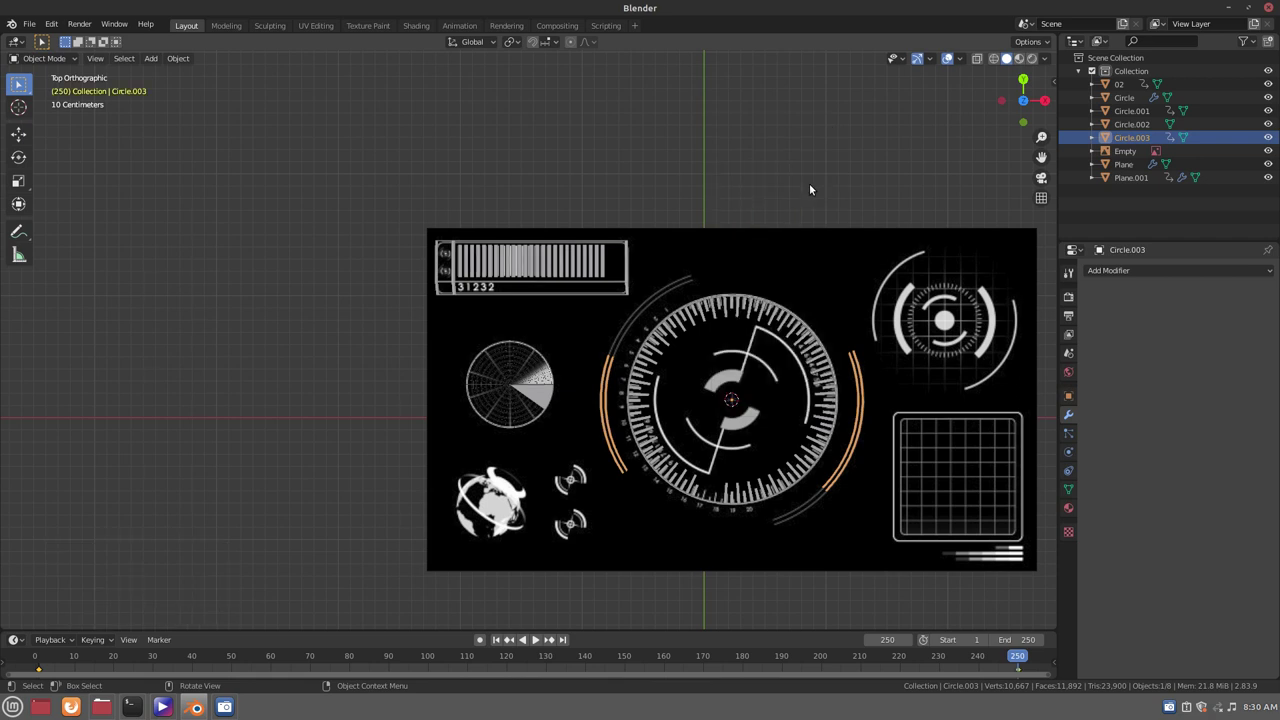
click(496, 639)
key(space)
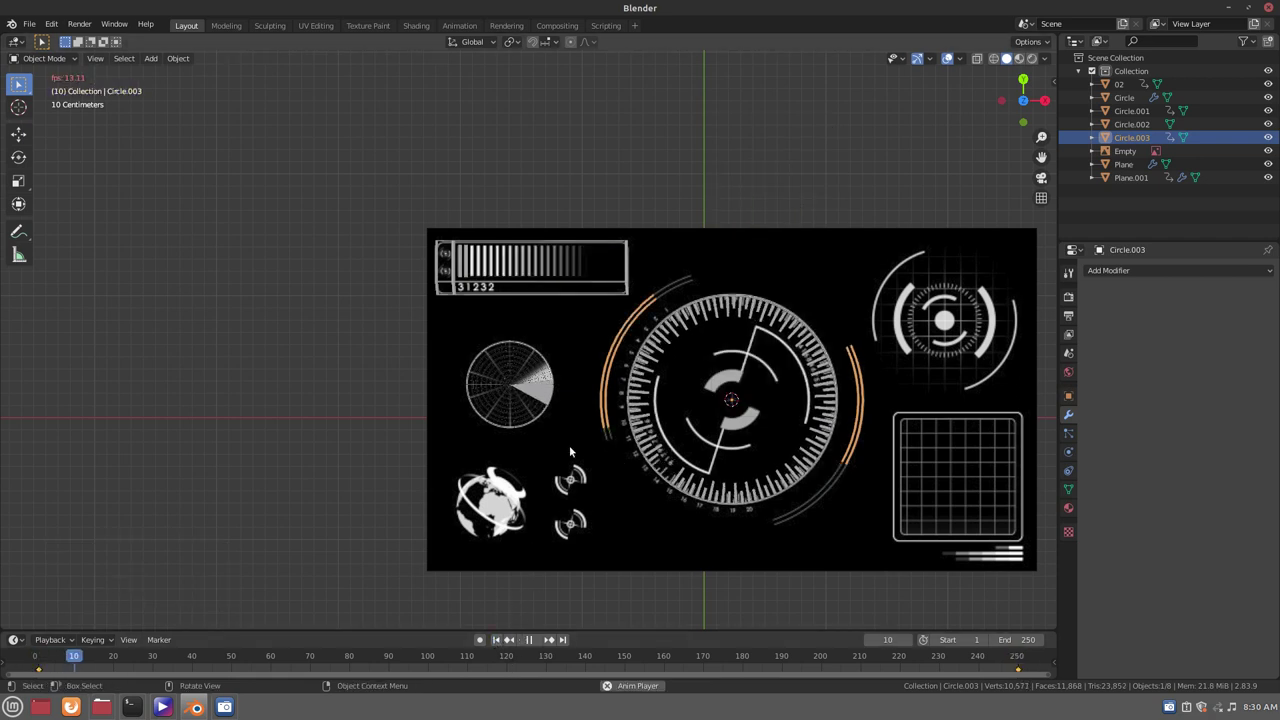
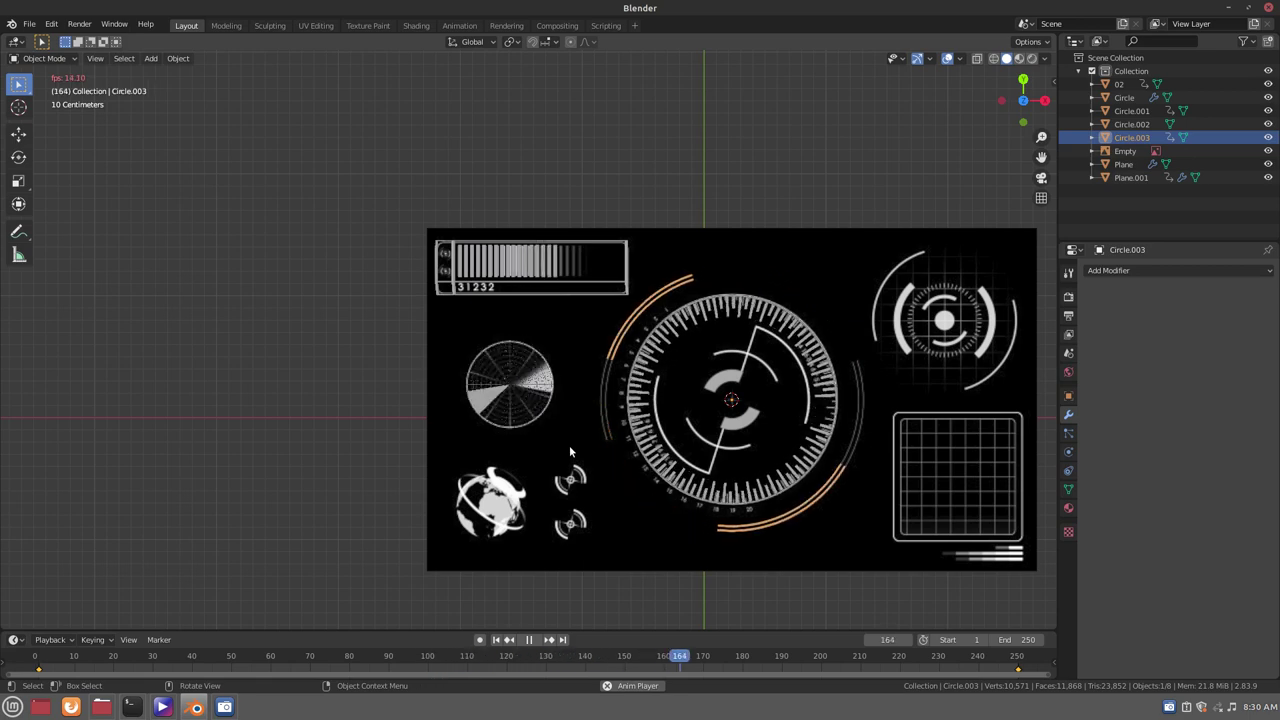
Stop the animation at frame 1 and duplicate the orange arc pair Circle.003
click(529, 639)
click(496, 641)
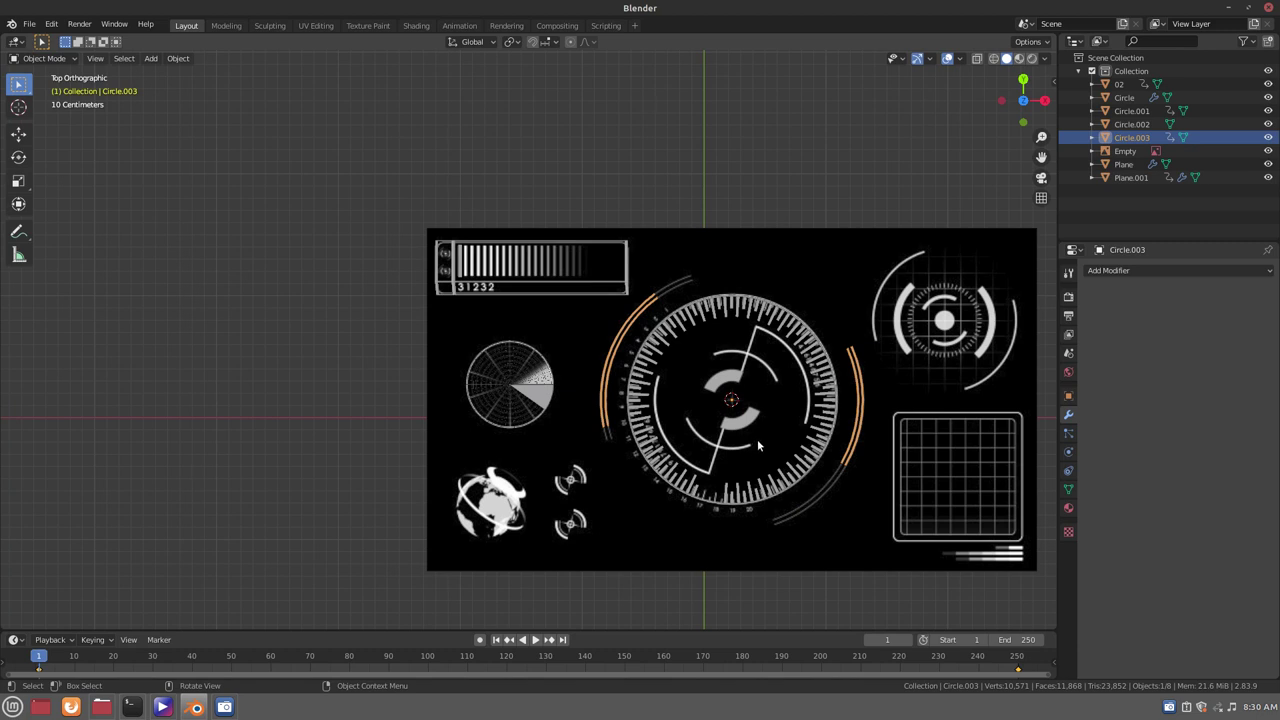
key(shift+d)
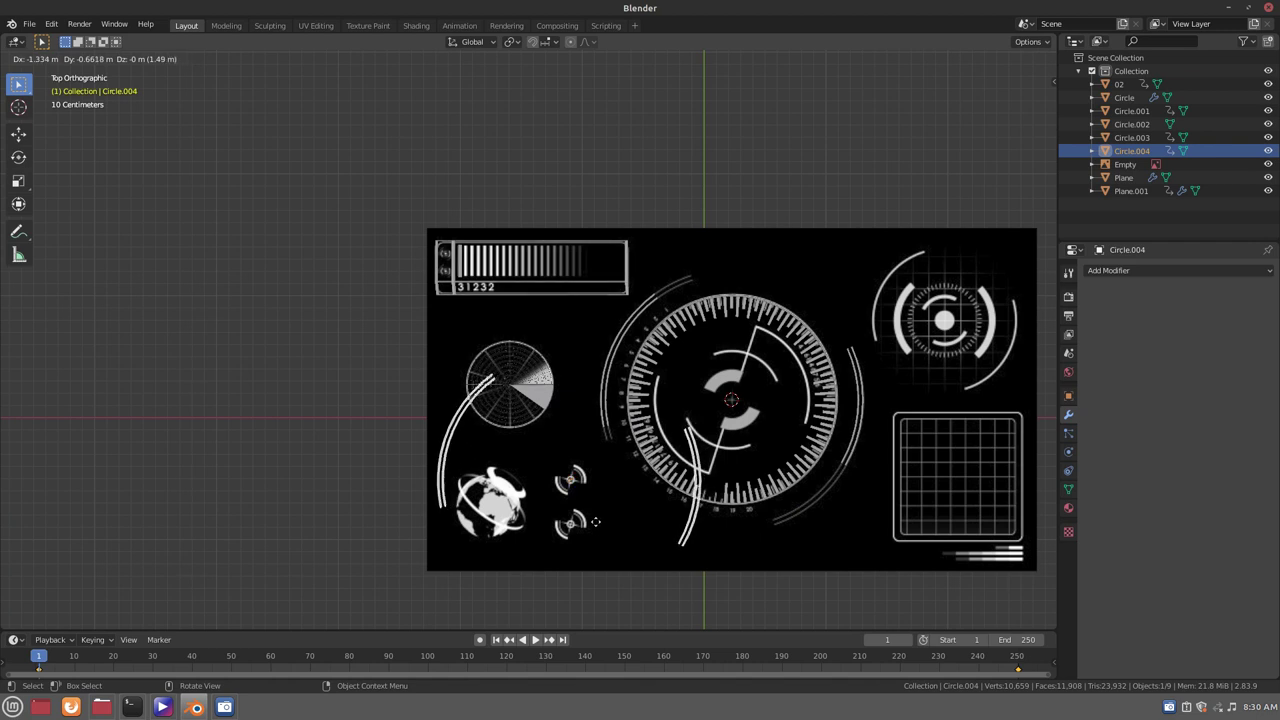
Place the copied arcs at the upper small target icon and scale them to 0.132
click(601, 526)
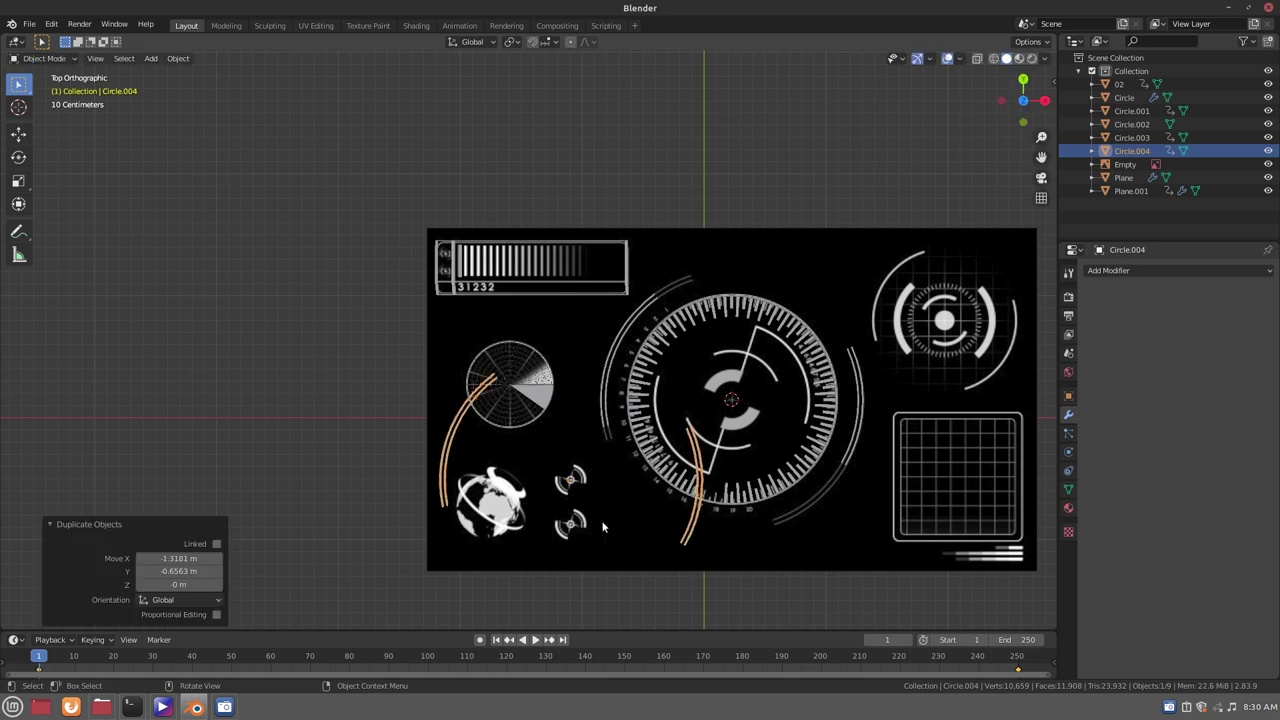
key(s)
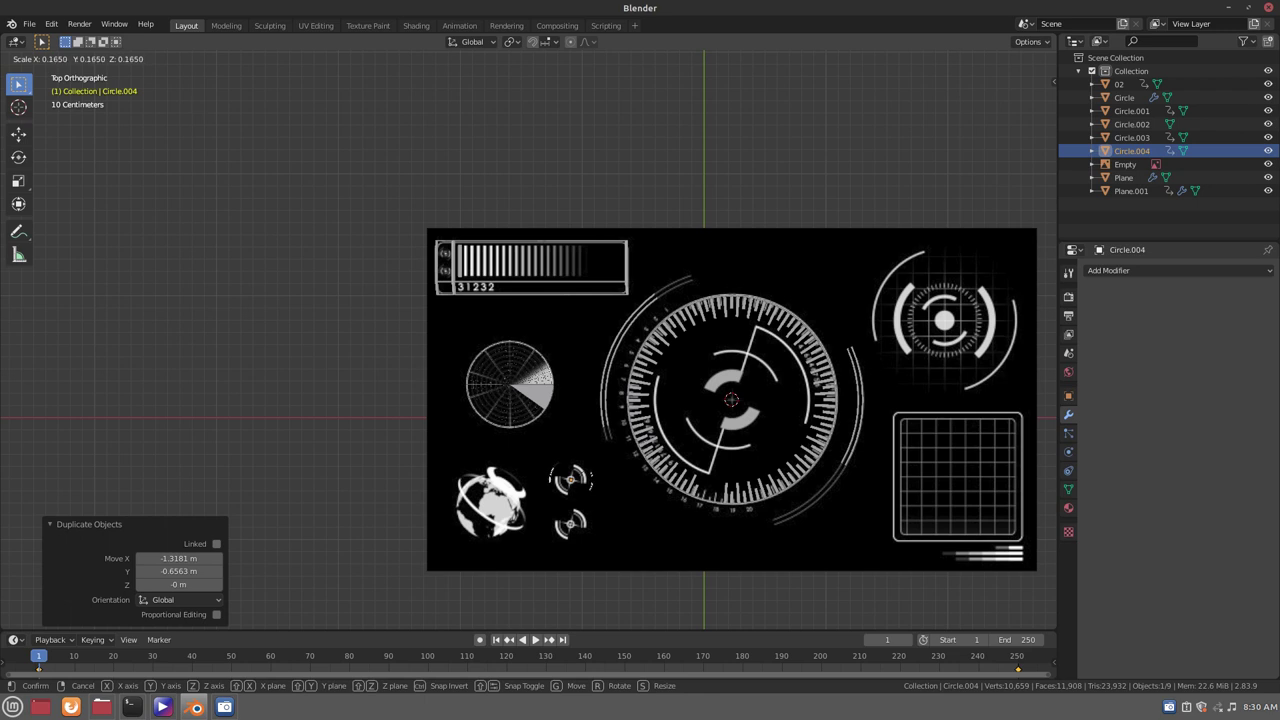
click(588, 478)
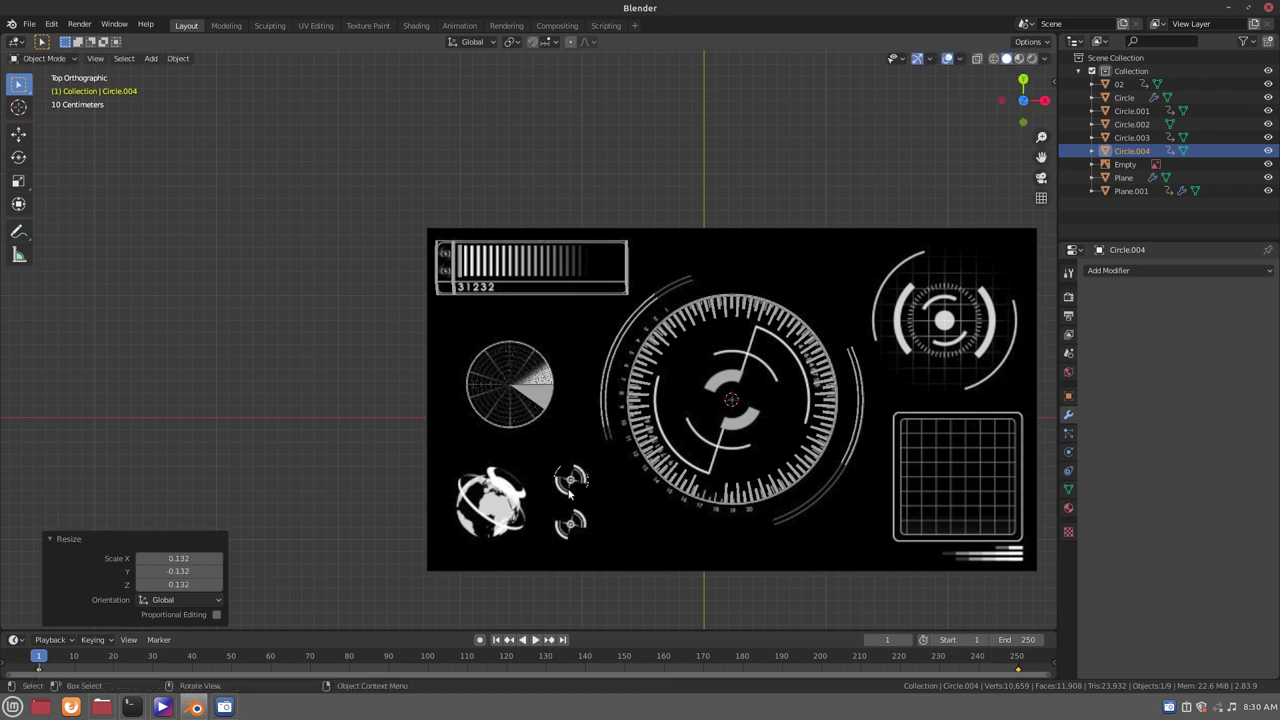
Duplicate the small arcs onto the lower icon, scale to 0.858, and select the large dial ring
key(shift+d)
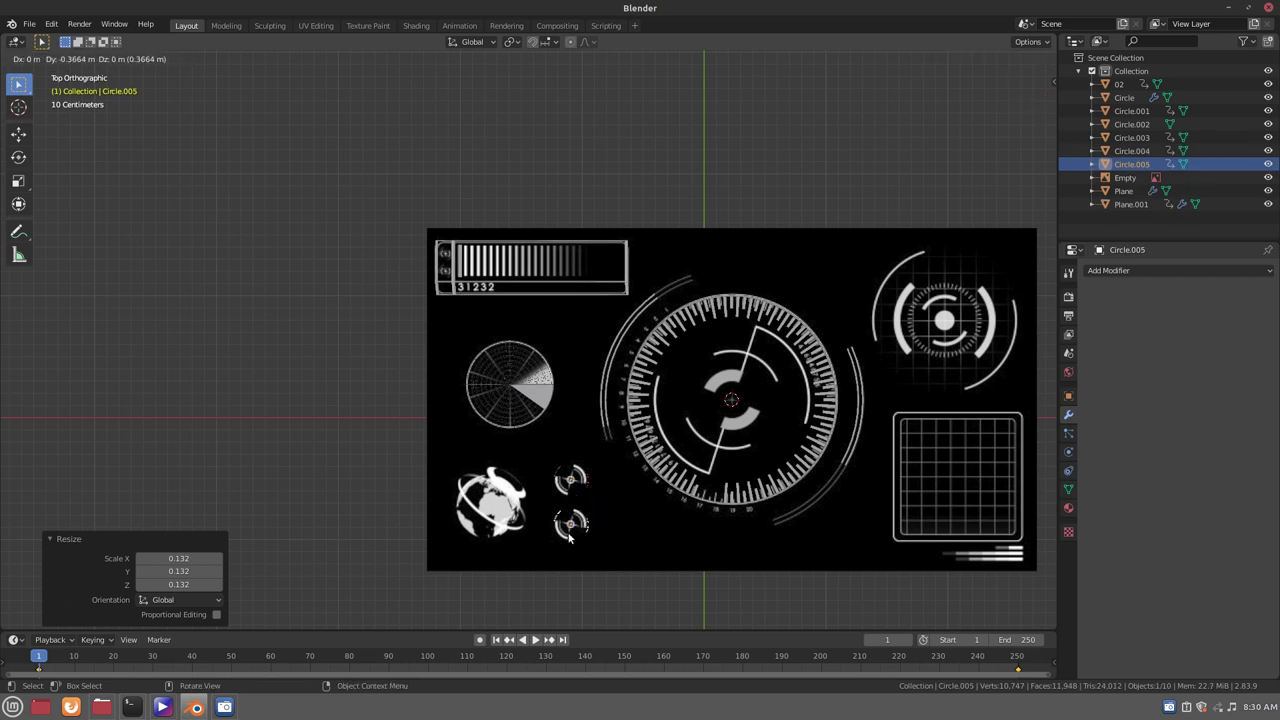
click(617, 529)
key(s)
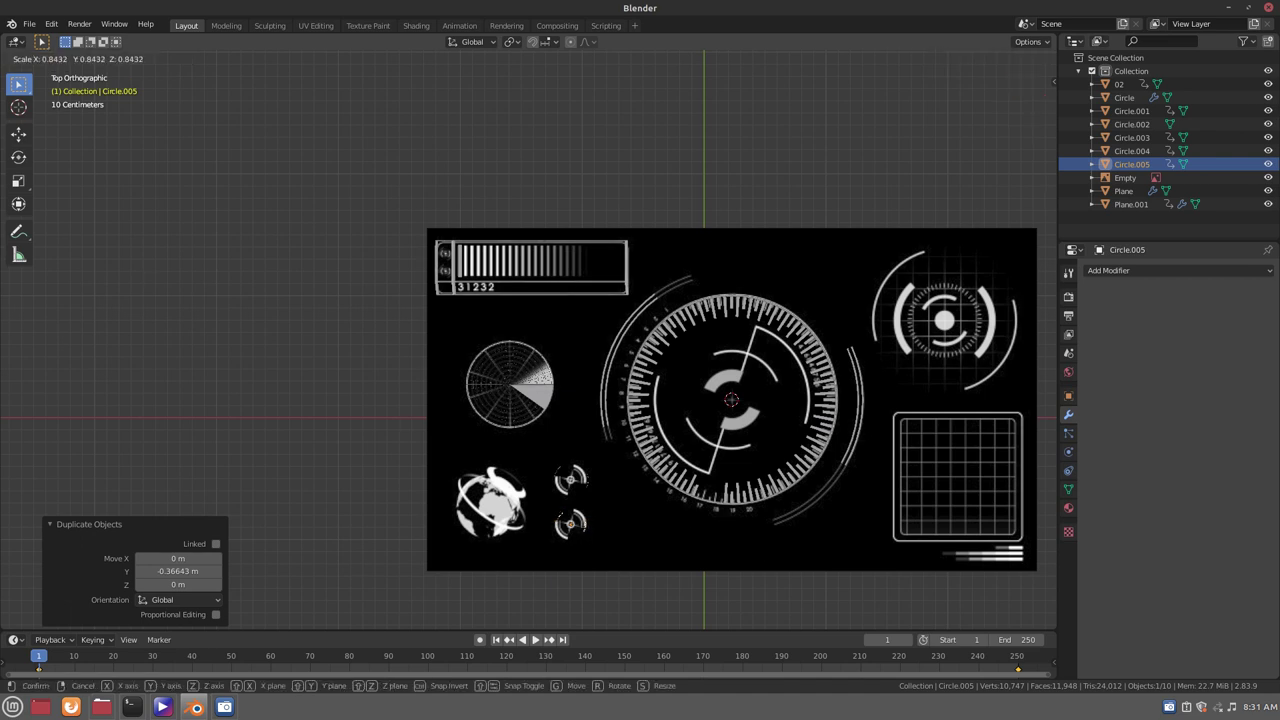
click(737, 558)
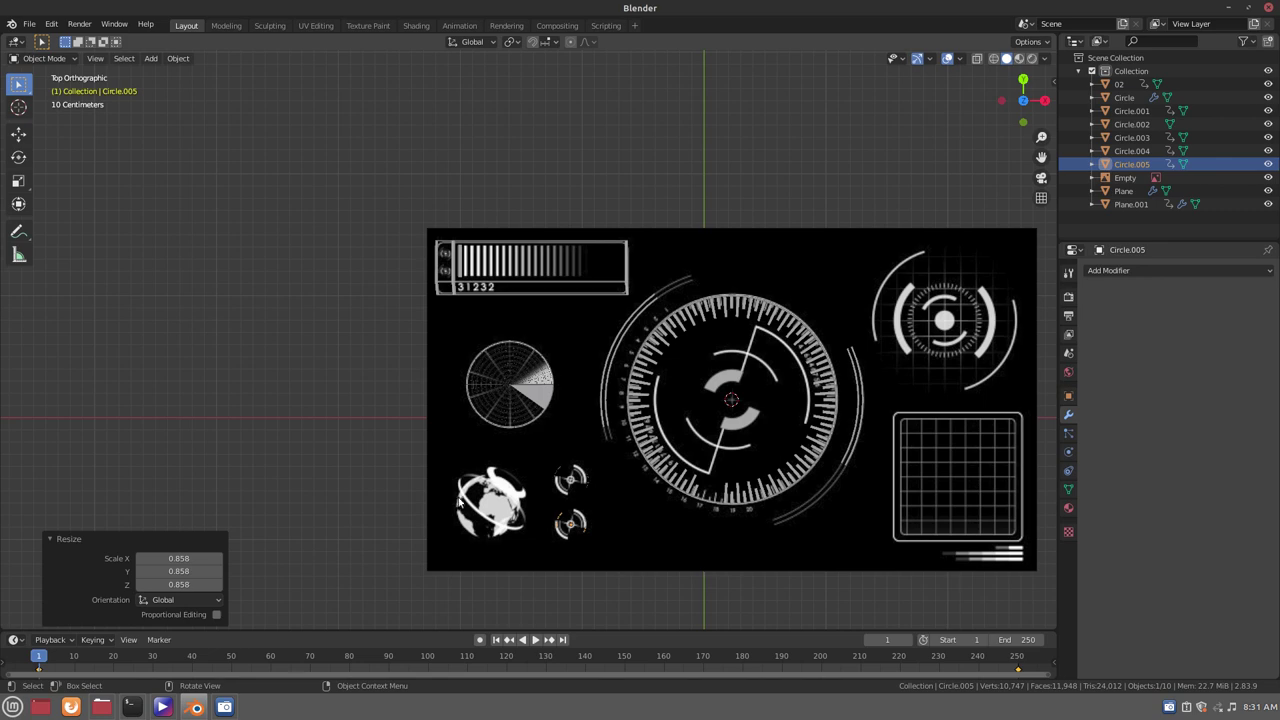
click(752, 300)
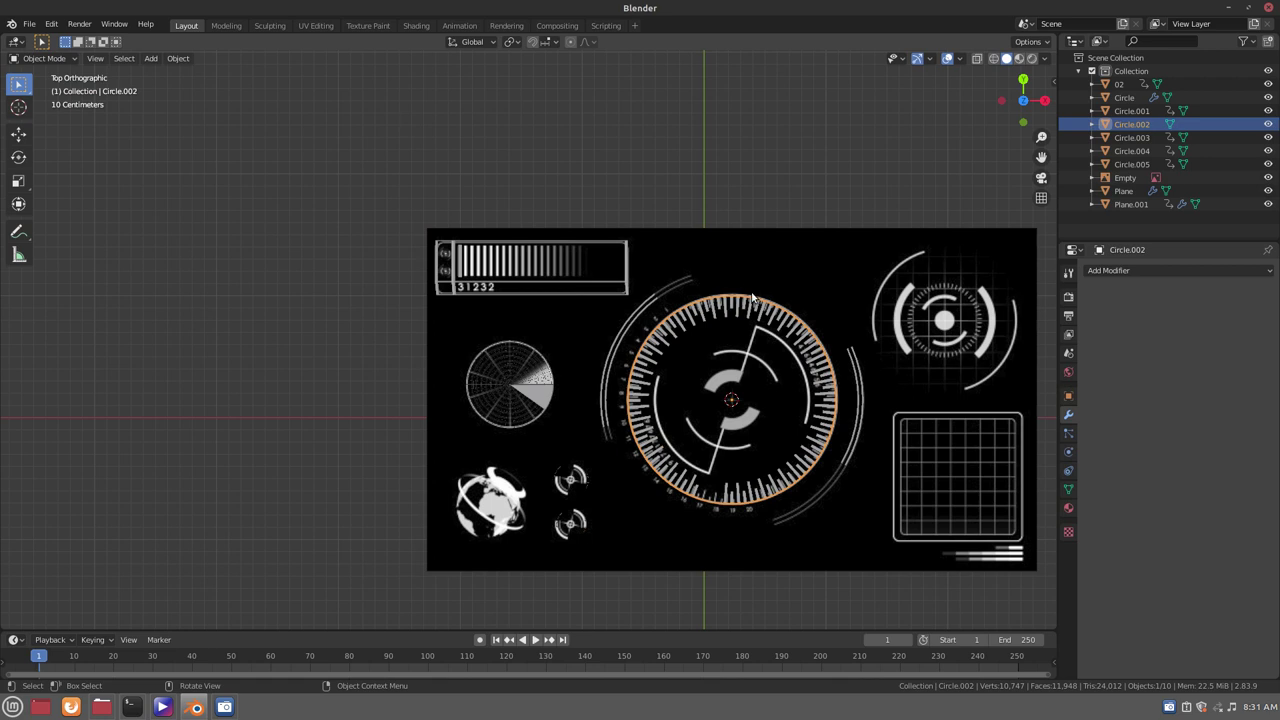
Copy dial ring Circle.002 onto the upper-right target and scale it to 0.520
key(shift+d)
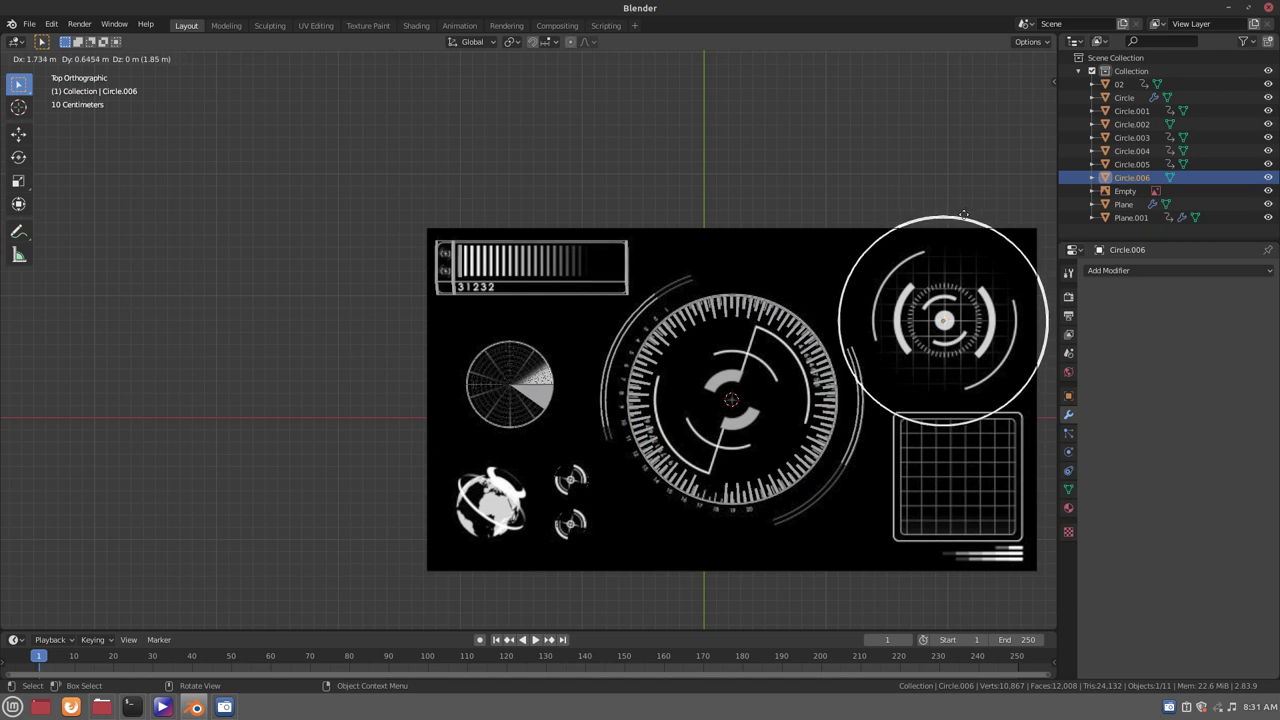
click(964, 215)
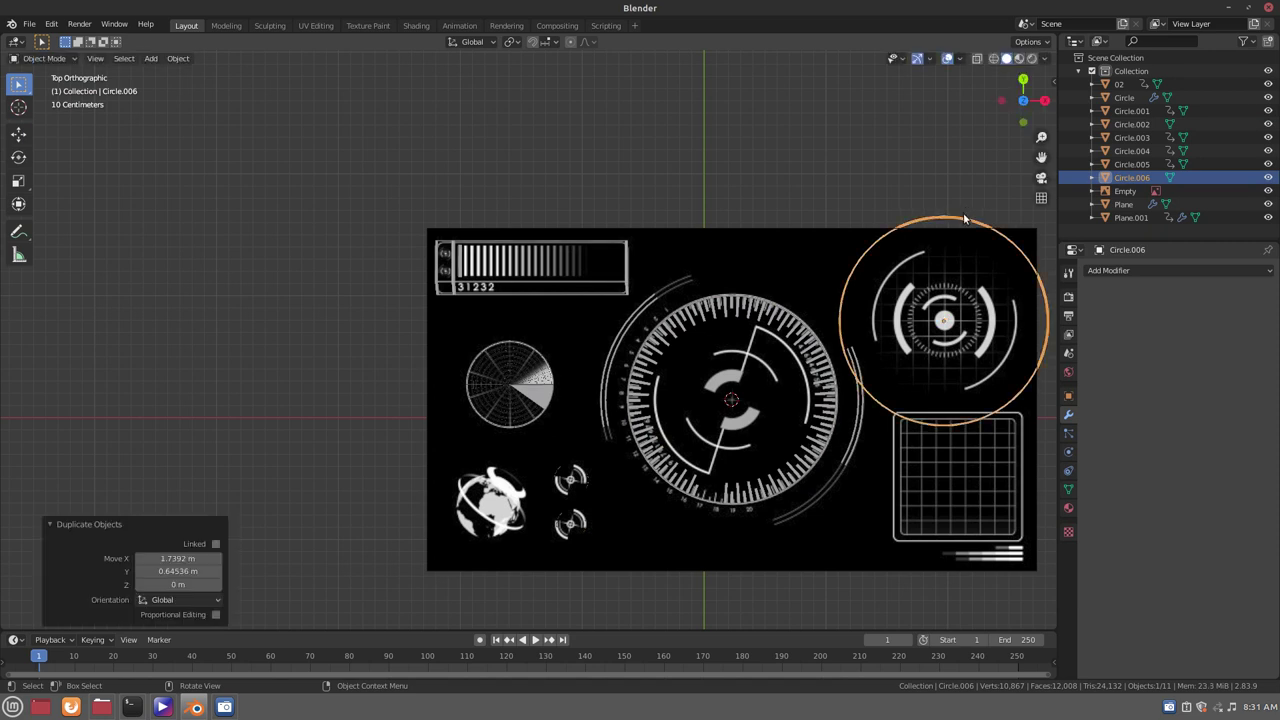
key(s)
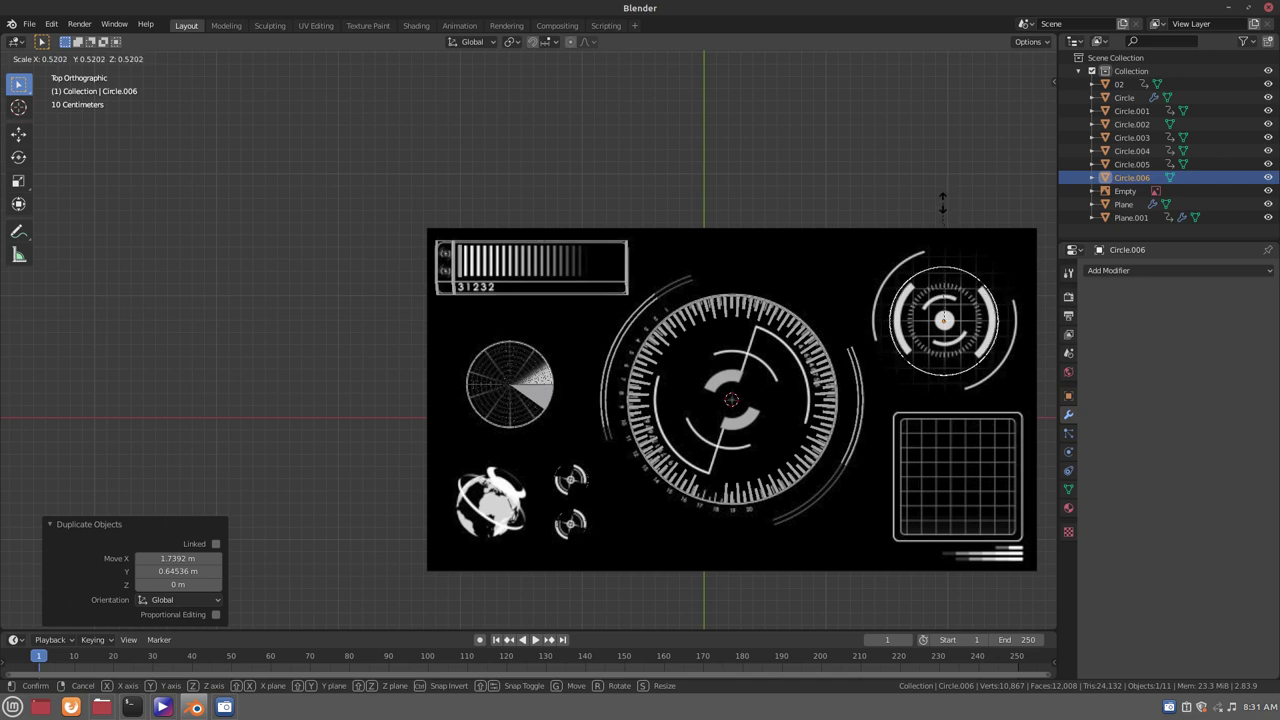
click(943, 200)
scroll(938, 288, up, 2)
scroll(938, 288, down, 2)
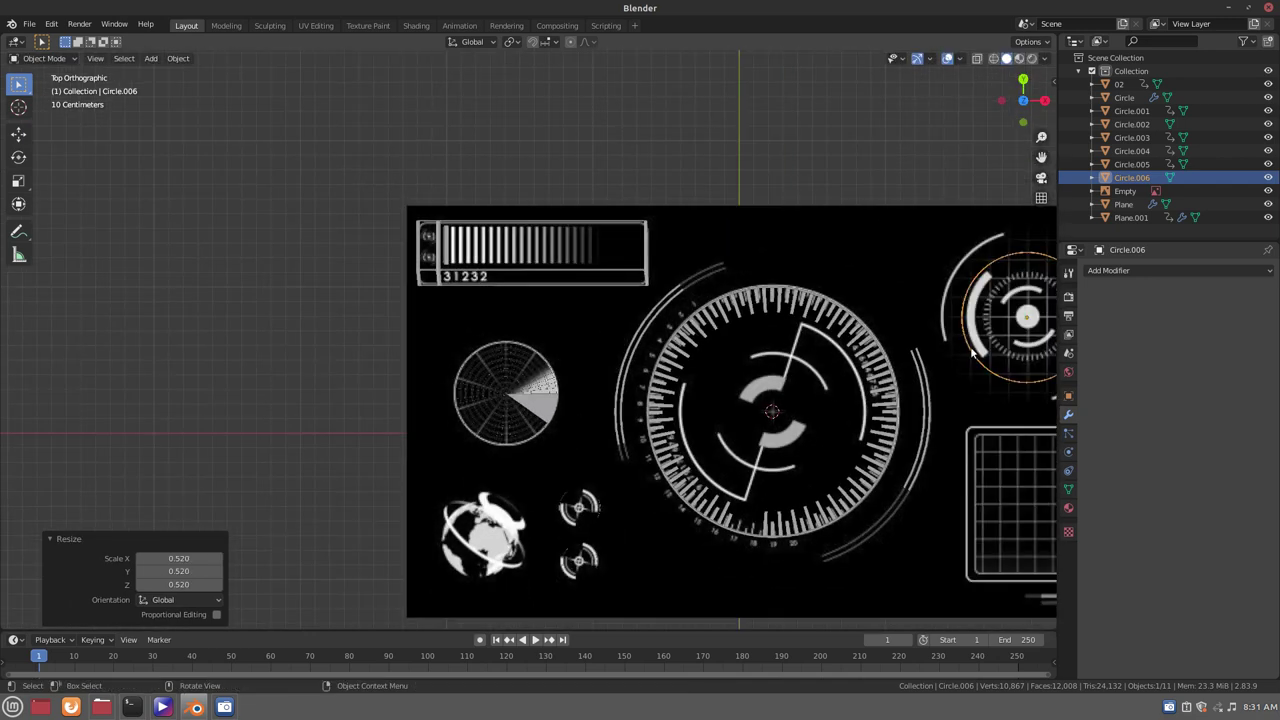
middle_drag(988, 405, 732, 322)
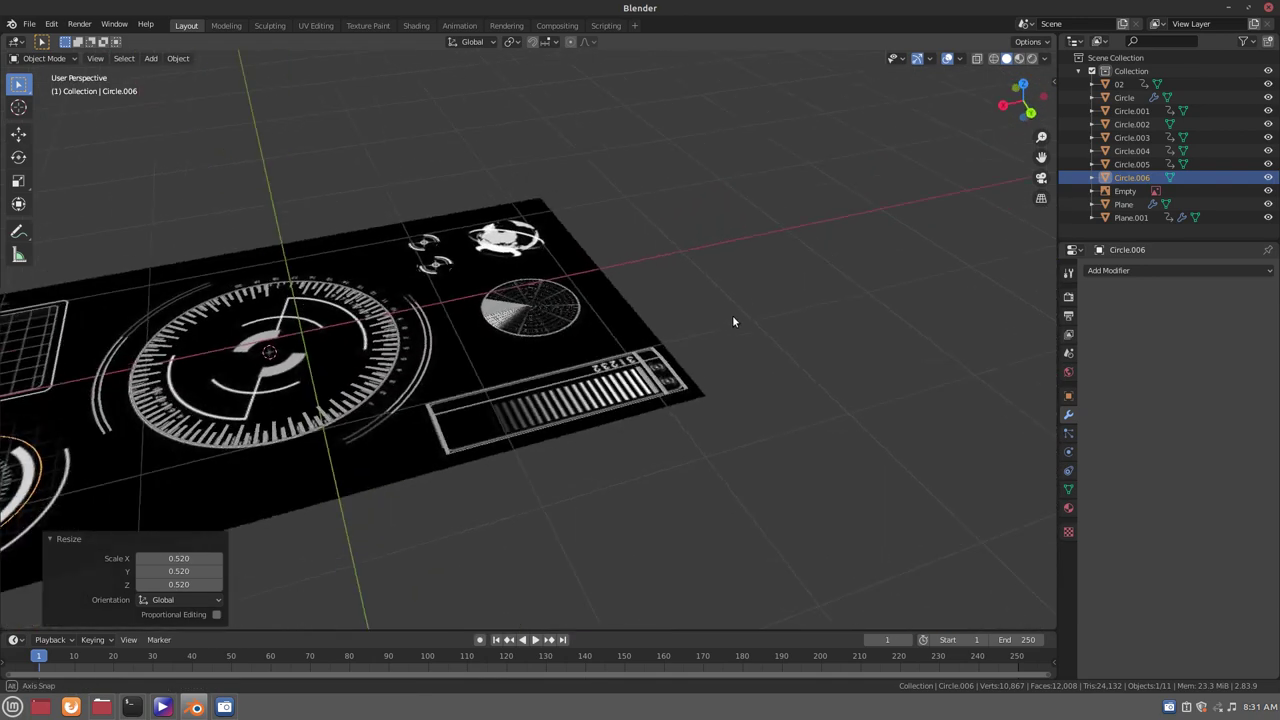
key(KP_7)
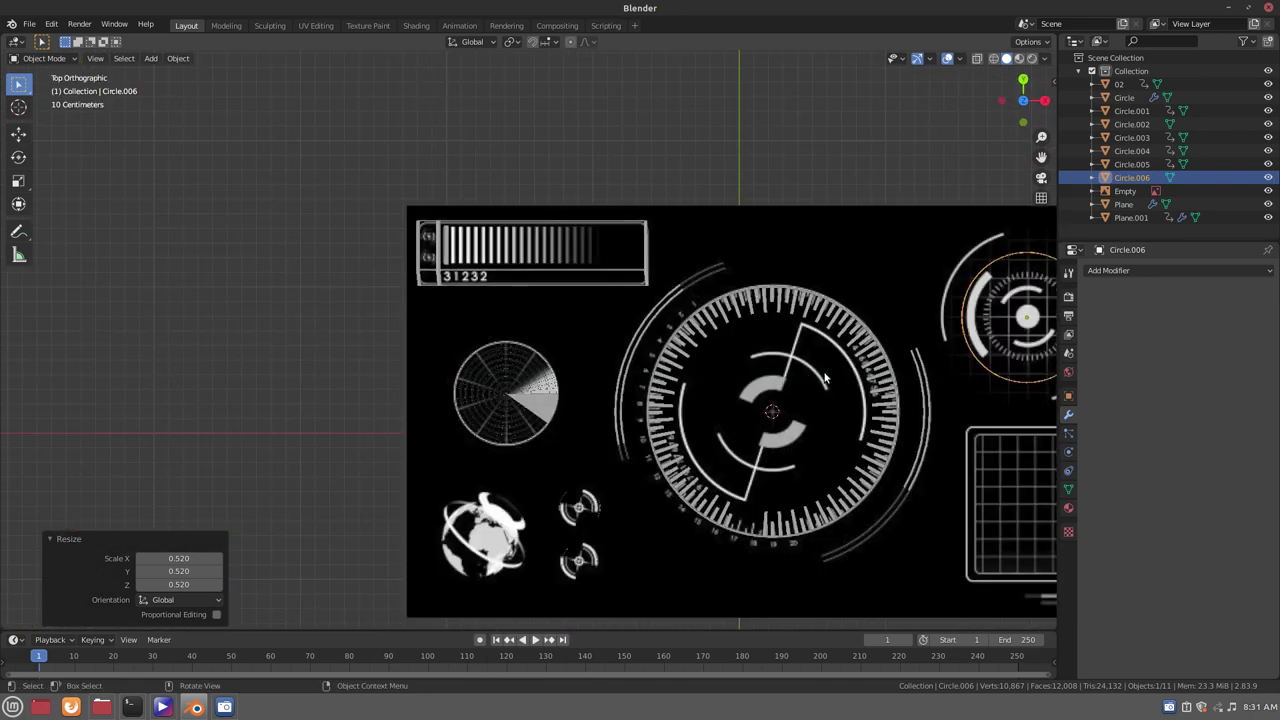
shift+middle_drag(748, 335, 520, 250)
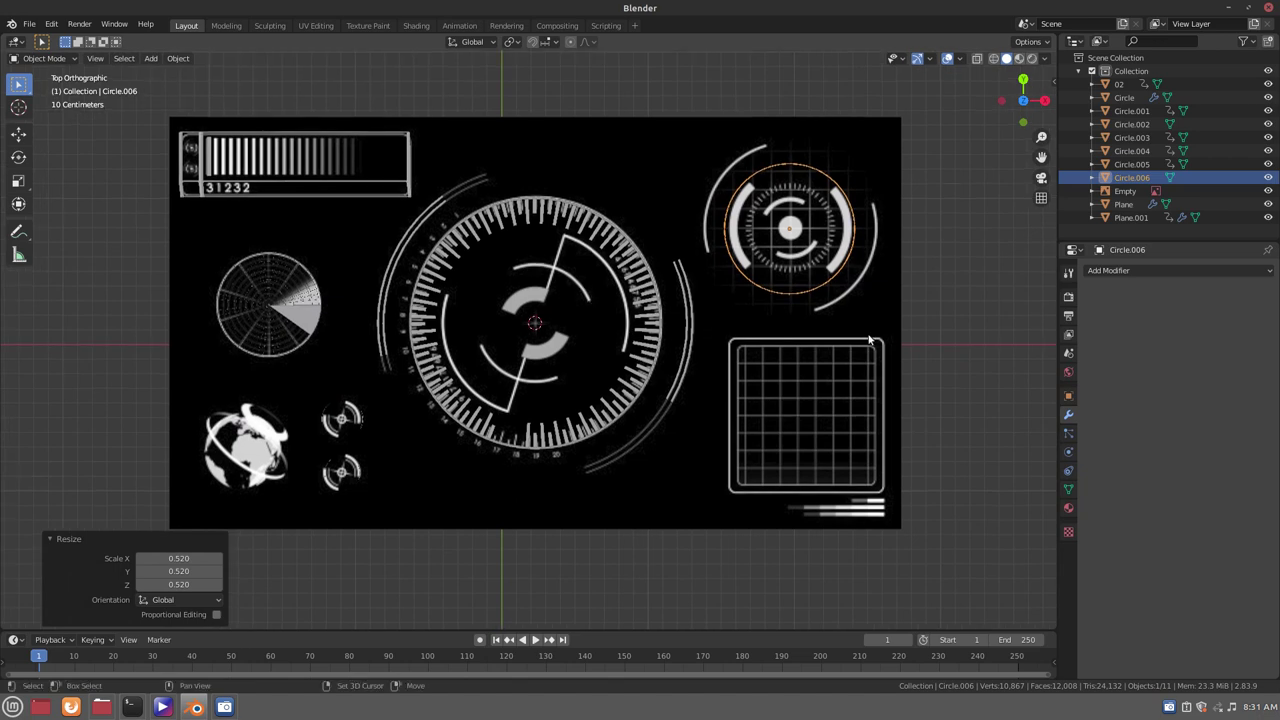
scroll(869, 340, up, 1)
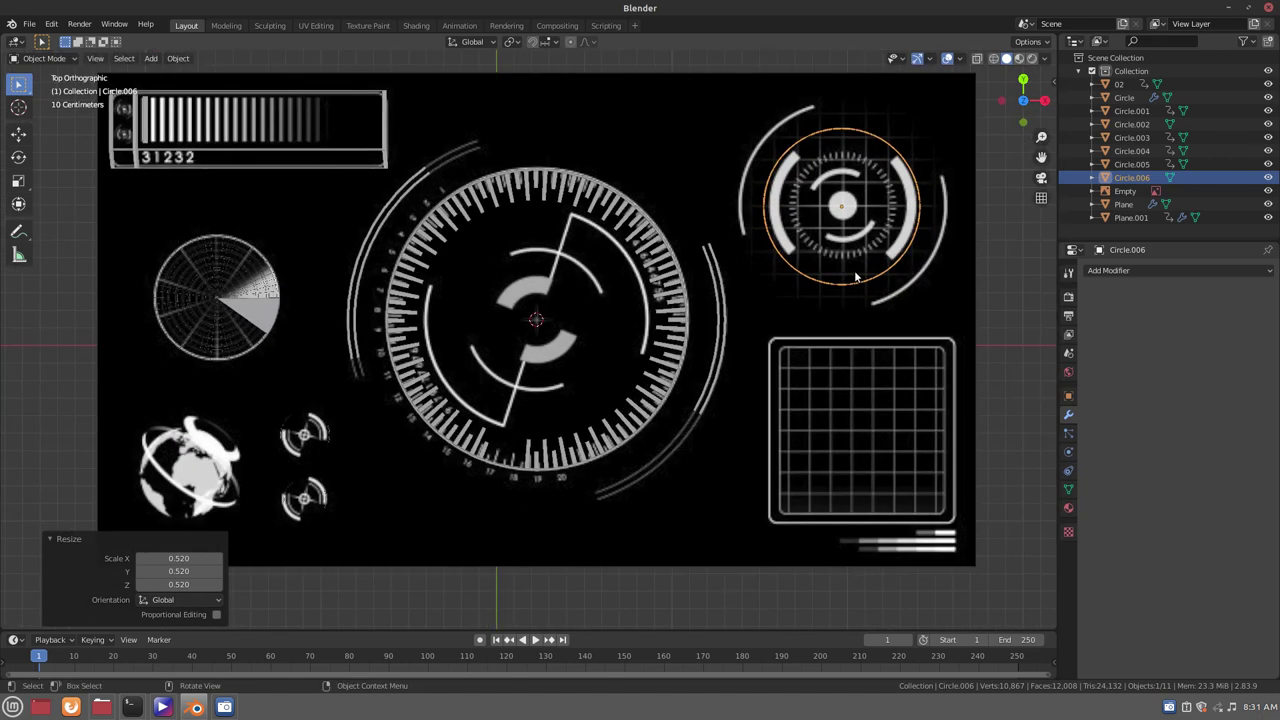
In Edit Mode, scale the ring's outer edge loop inward to 0.838
key(Tab)
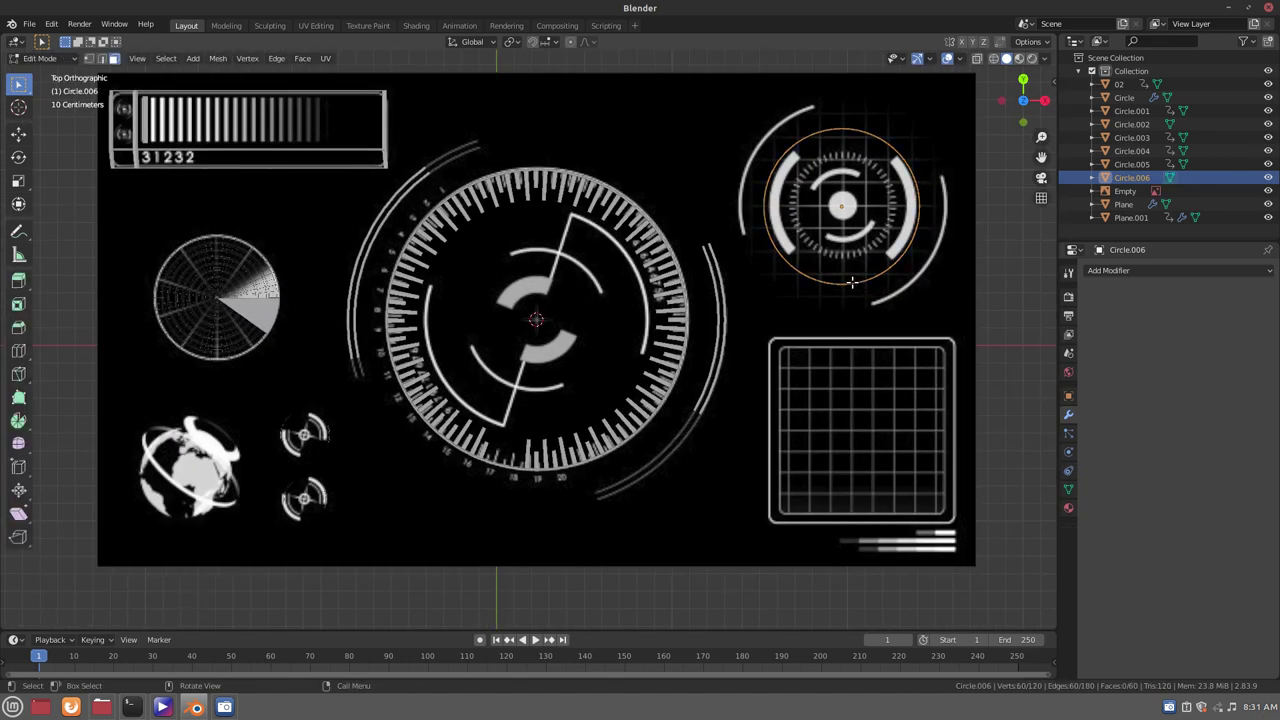
scroll(851, 282, up, 4)
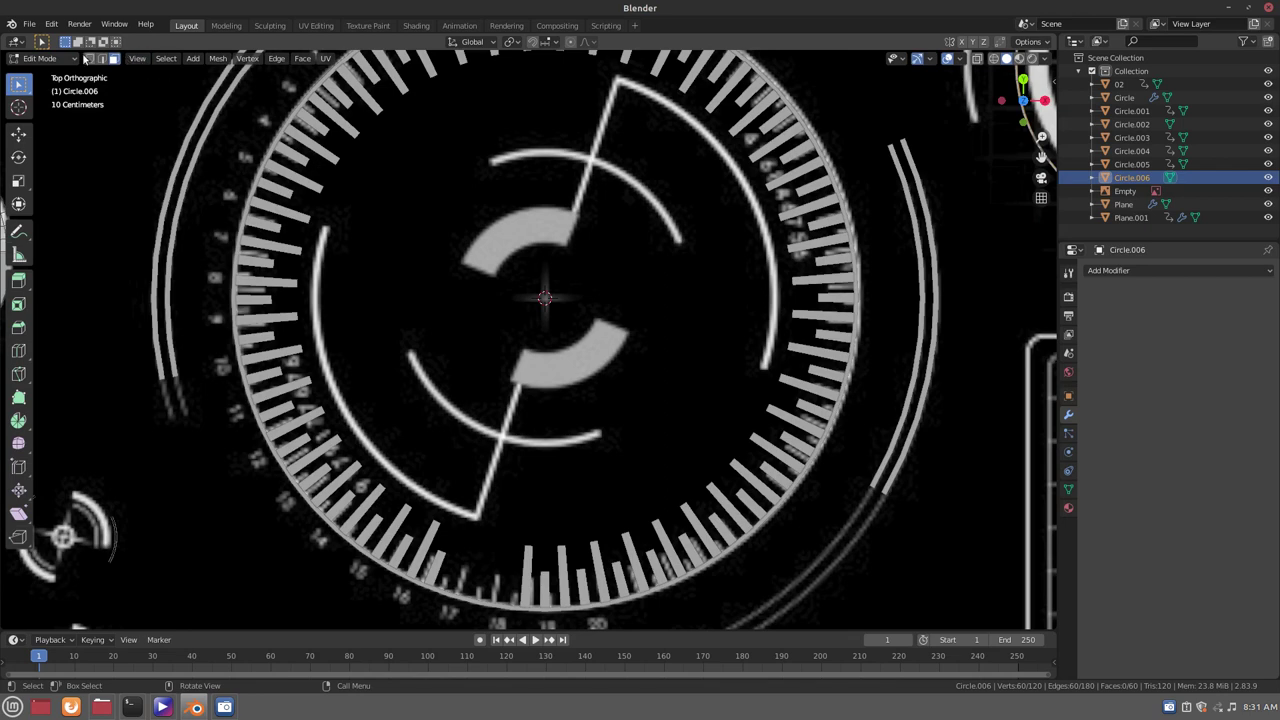
scroll(966, 126, down, 1)
scroll(958, 205, down, 1)
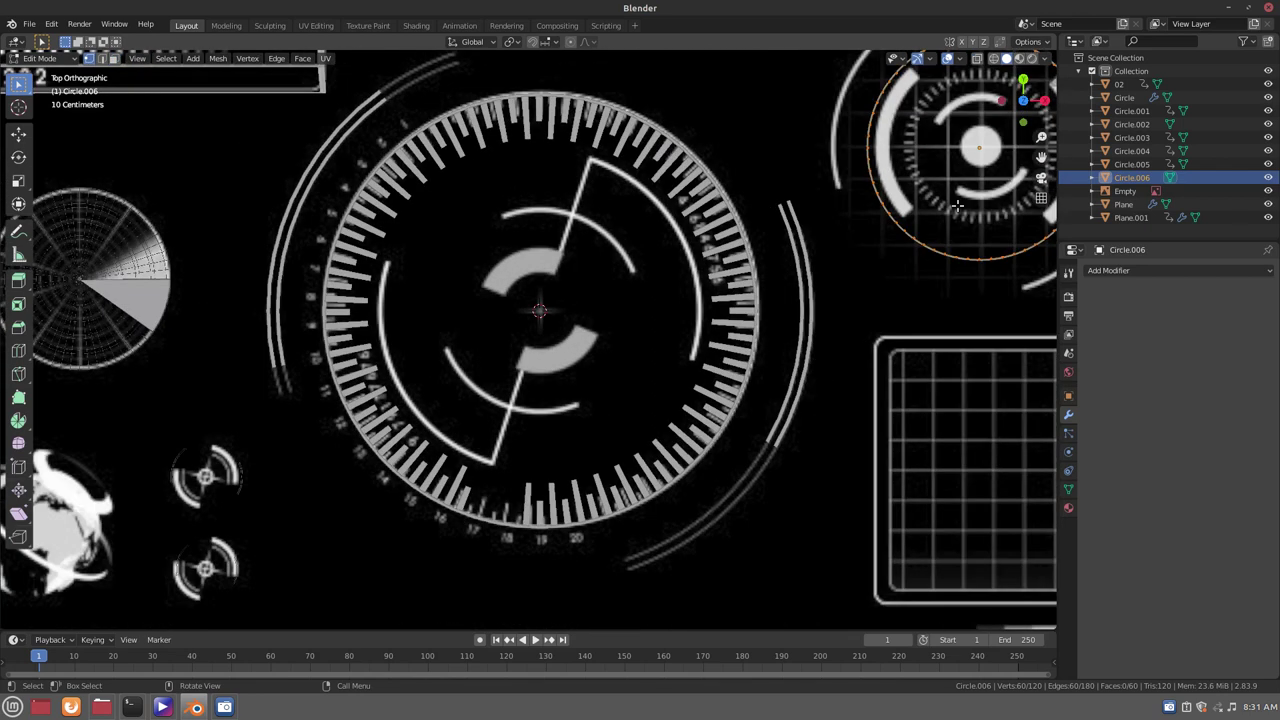
click(916, 240)
alt+click(916, 240)
key(s)
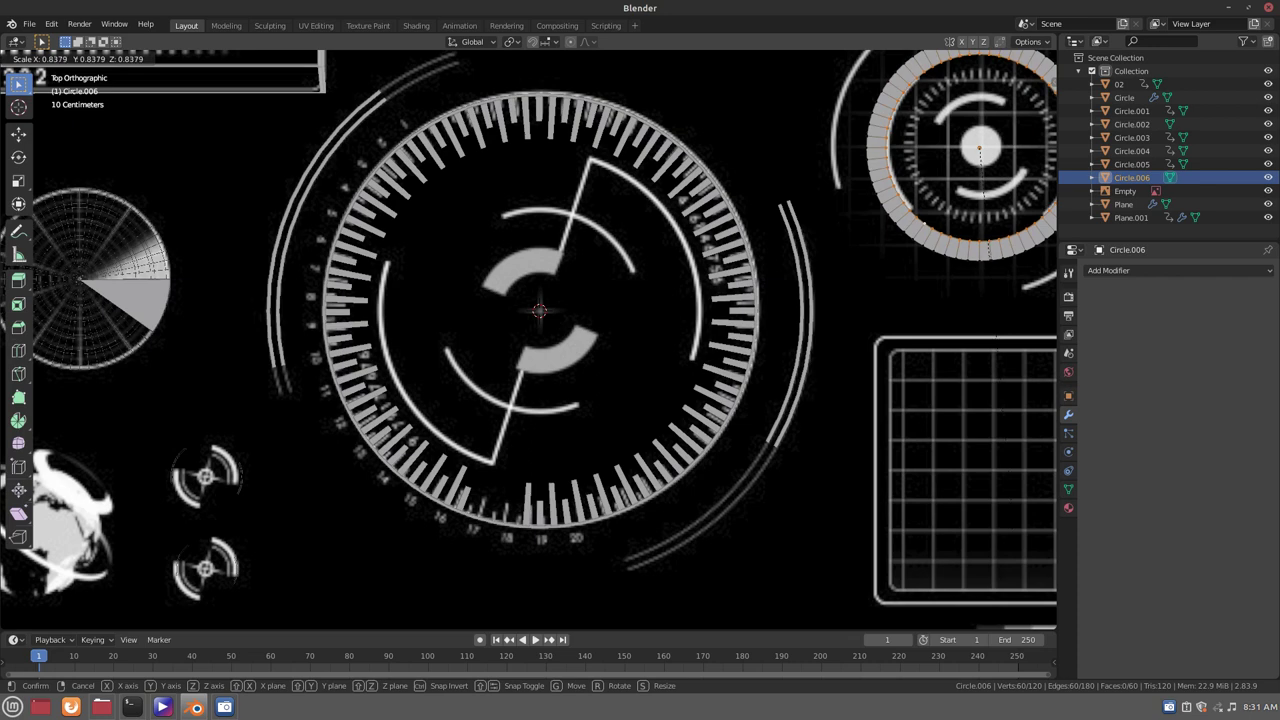
click(988, 256)
Select all the ring geometry and duplicate it in place
scroll(925, 299, down, 3)
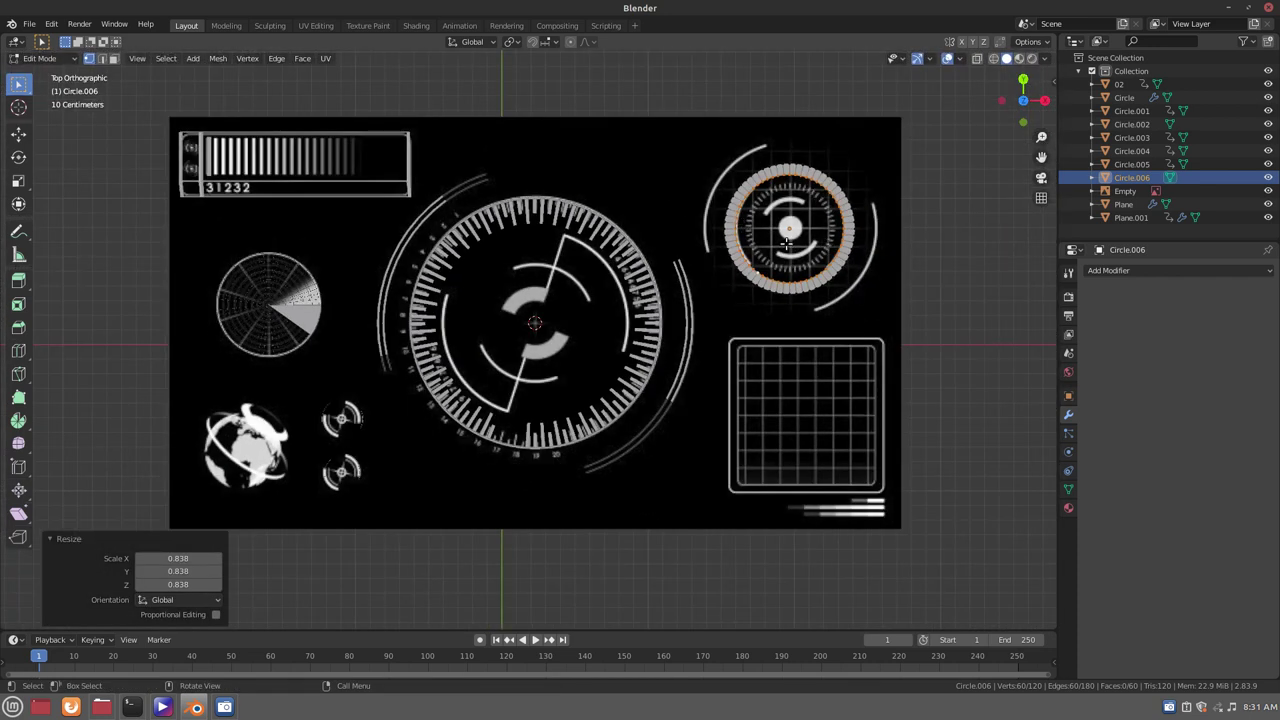
key(a)
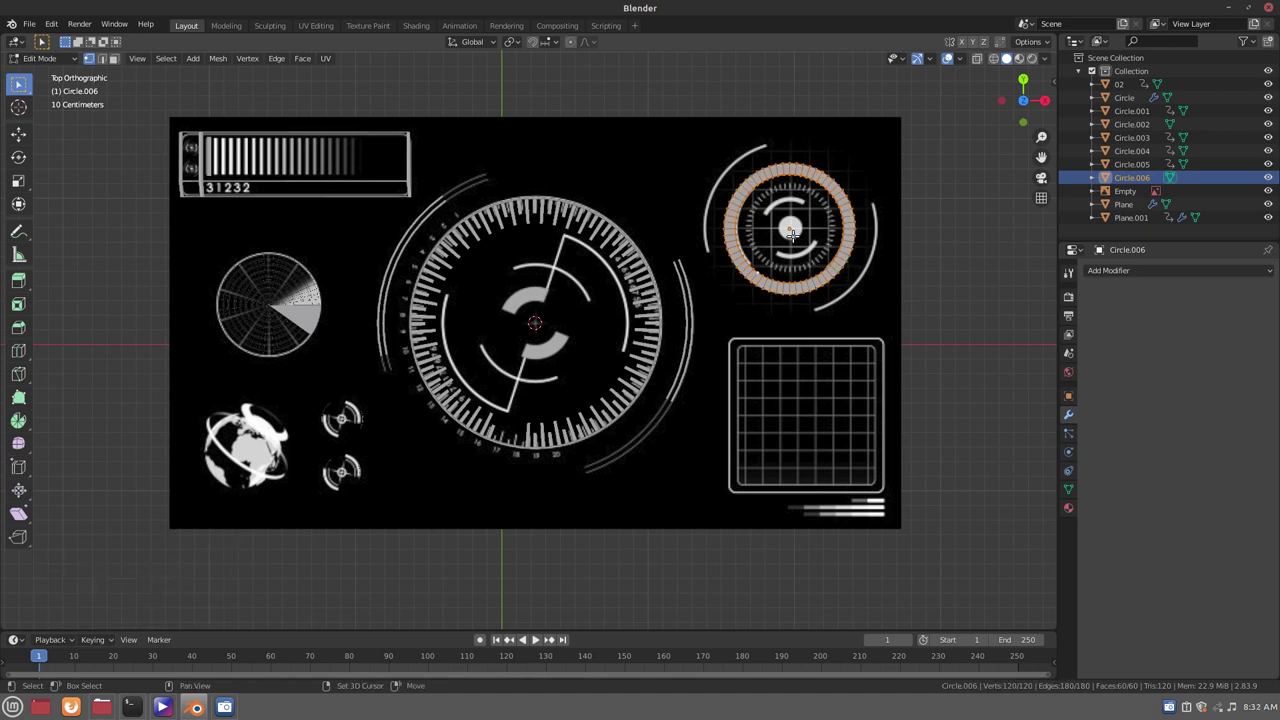
key(shift+d)
right_click(858, 290)
Enlarge the duplicated ring to 1.351 and widen its outer edge loop to 1.129
key(s)
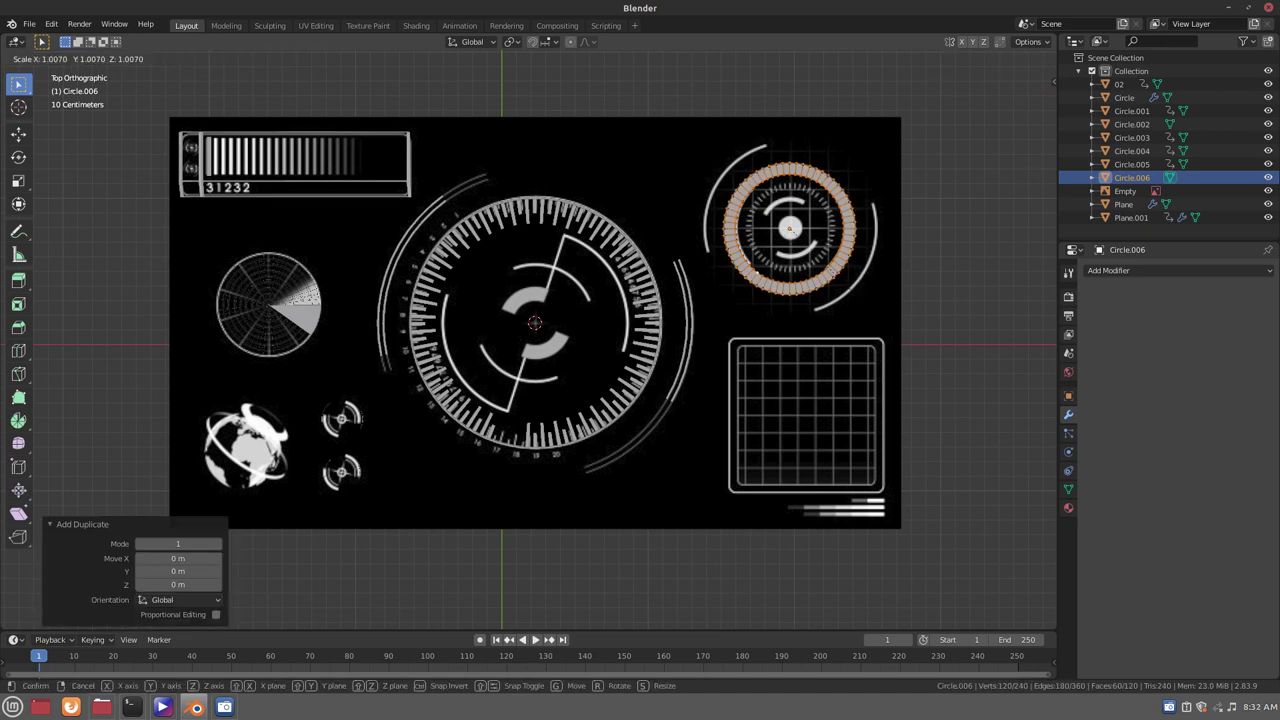
click(931, 340)
click(812, 298)
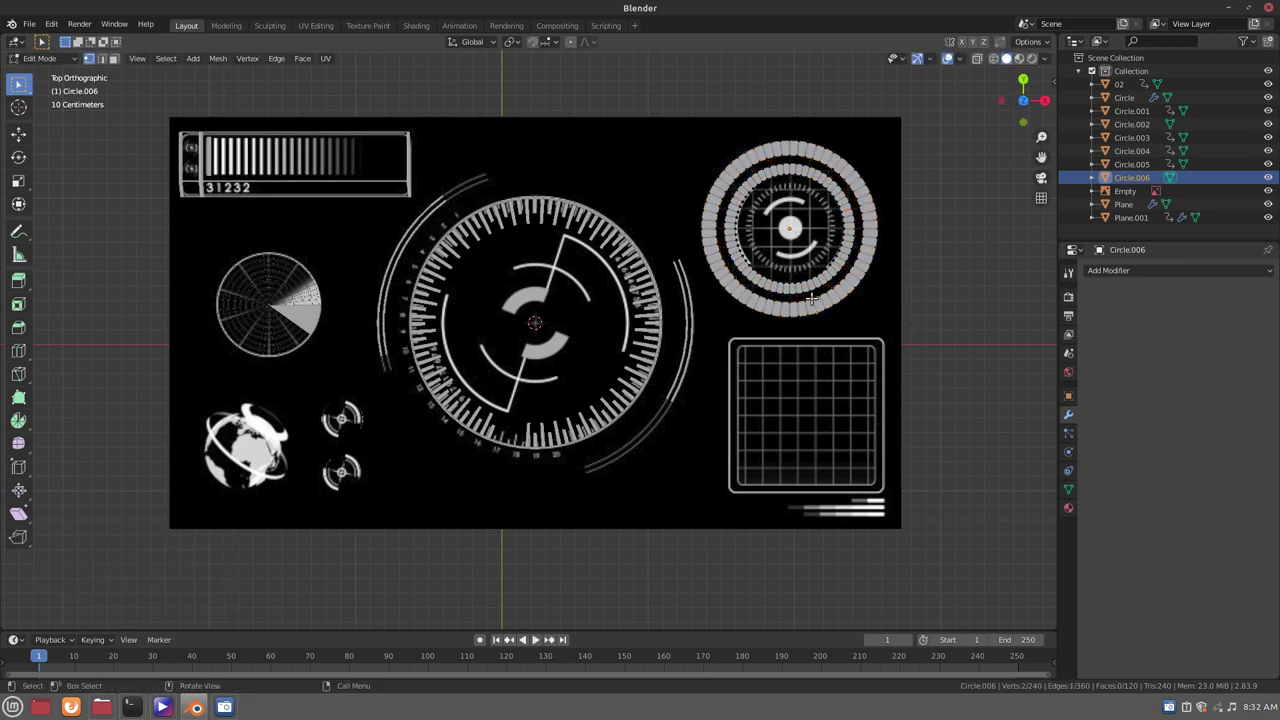
alt+click(813, 298)
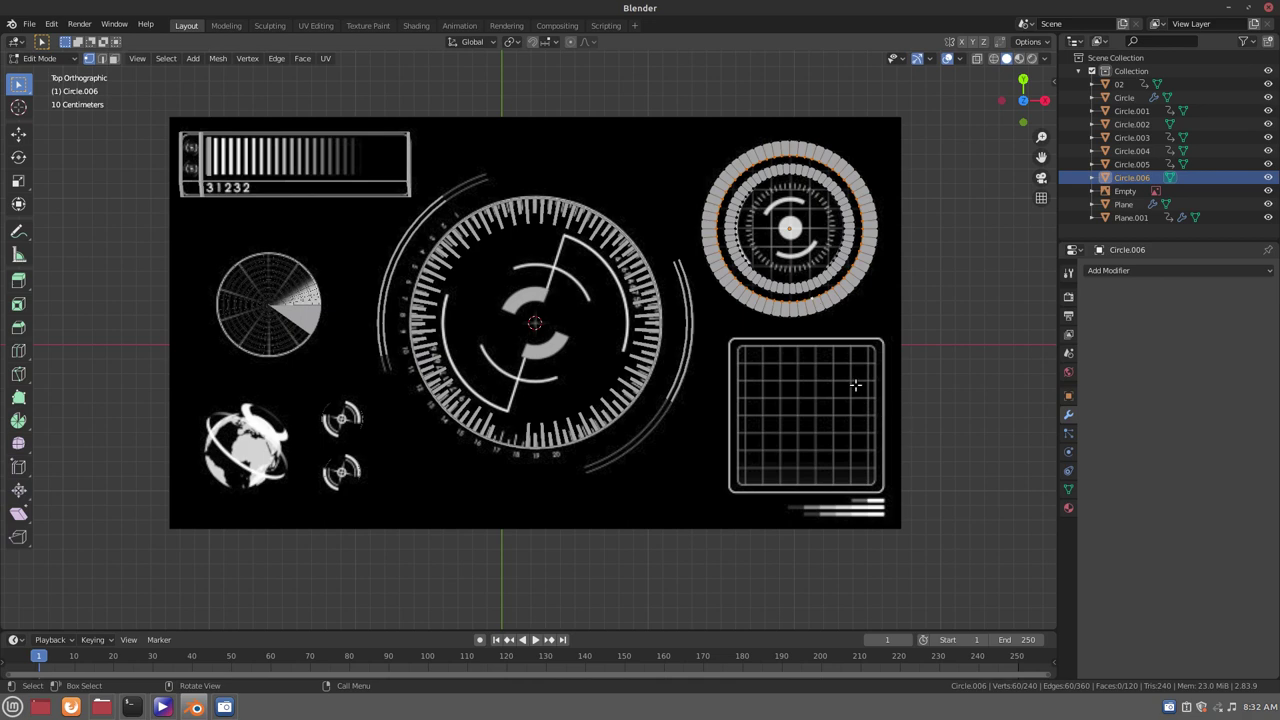
key(s)
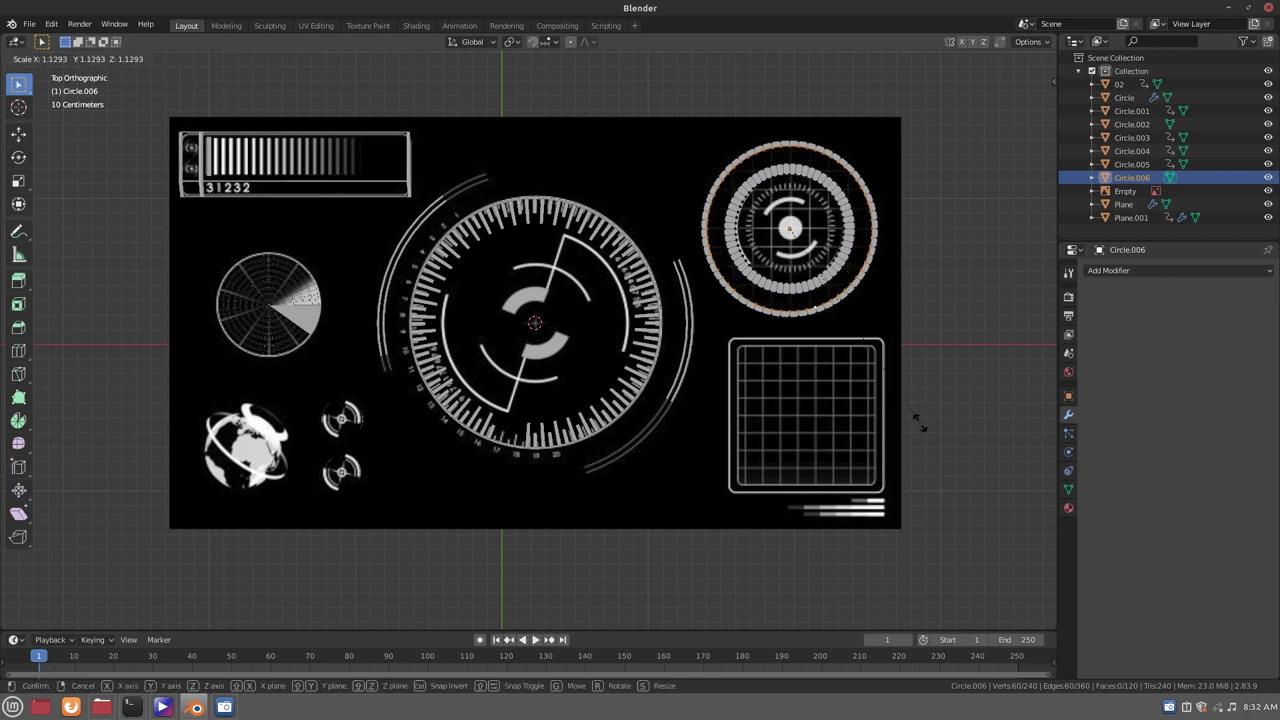
click(918, 422)
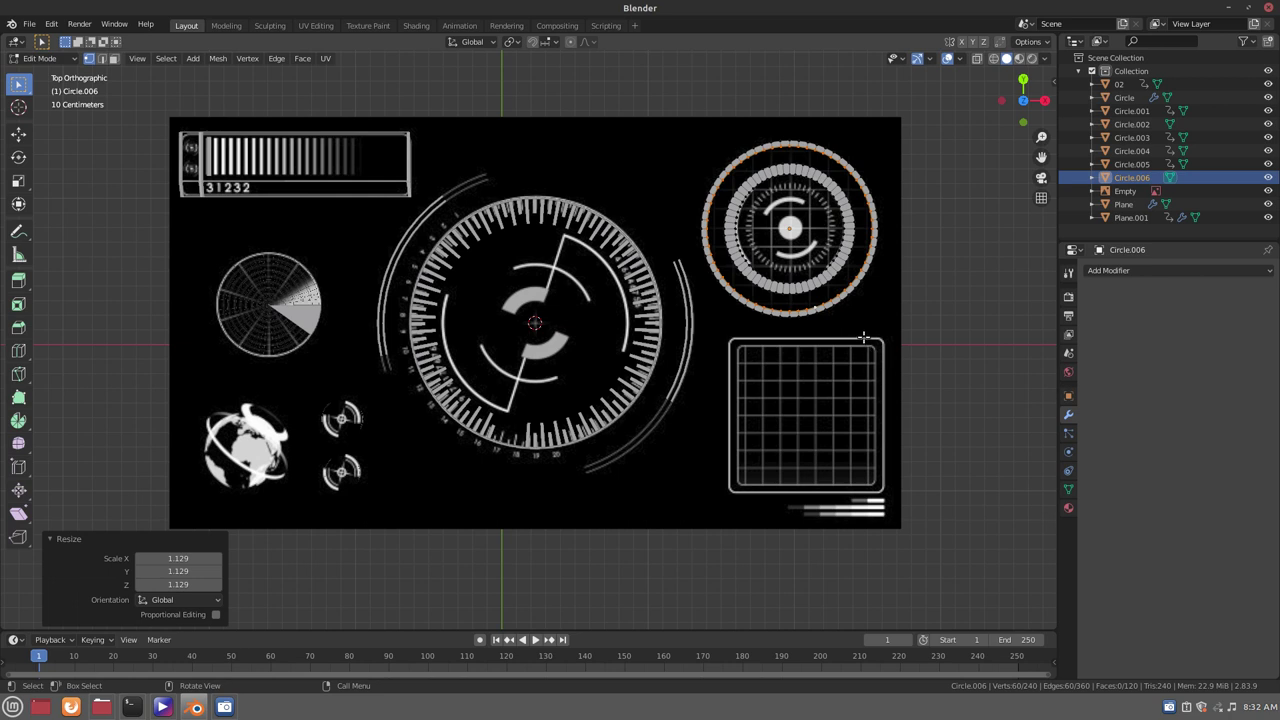
Duplicate the ring geometry in place and shrink the copy to 0.336 for the top-right dial
key(a)
key(shift+d)
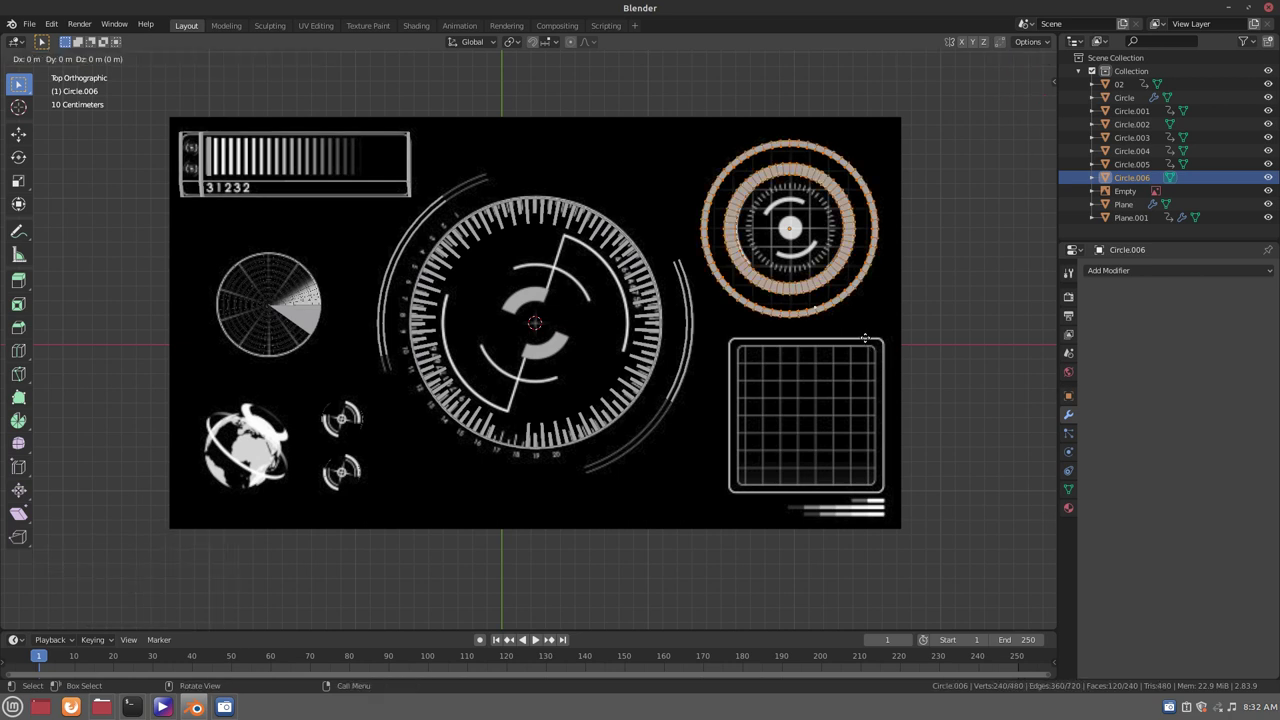
key(Escape)
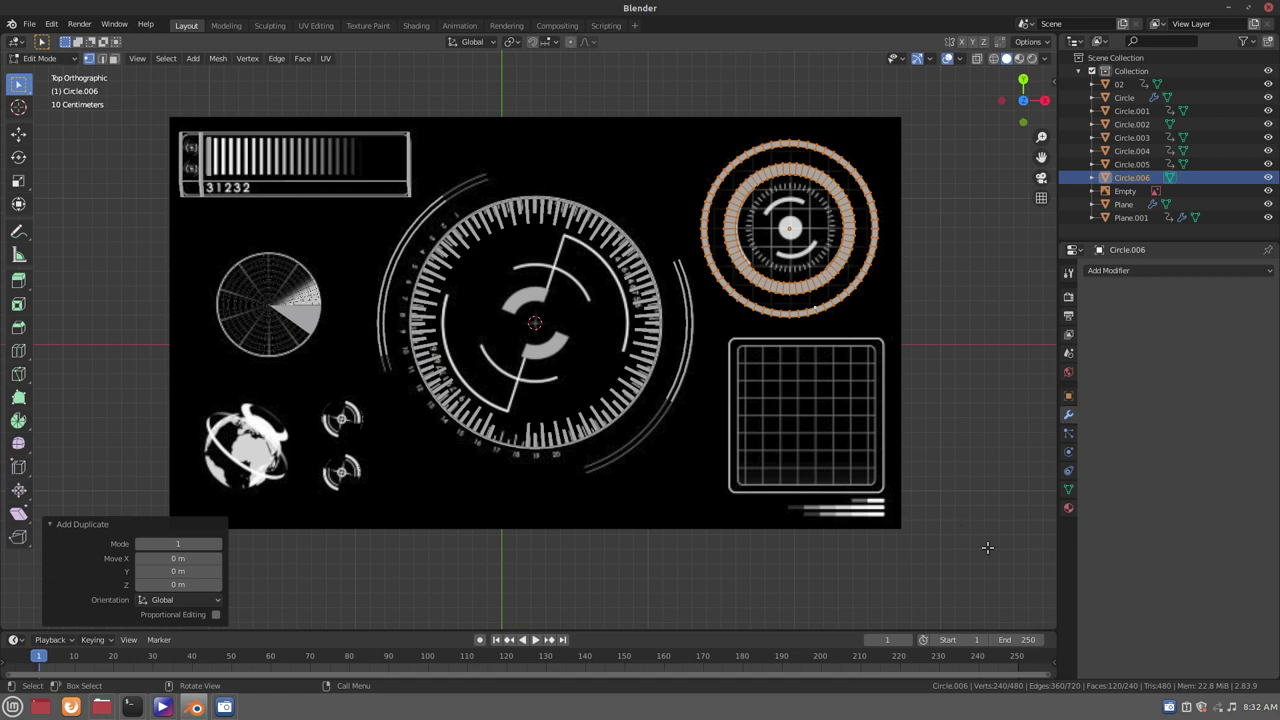
key(s)
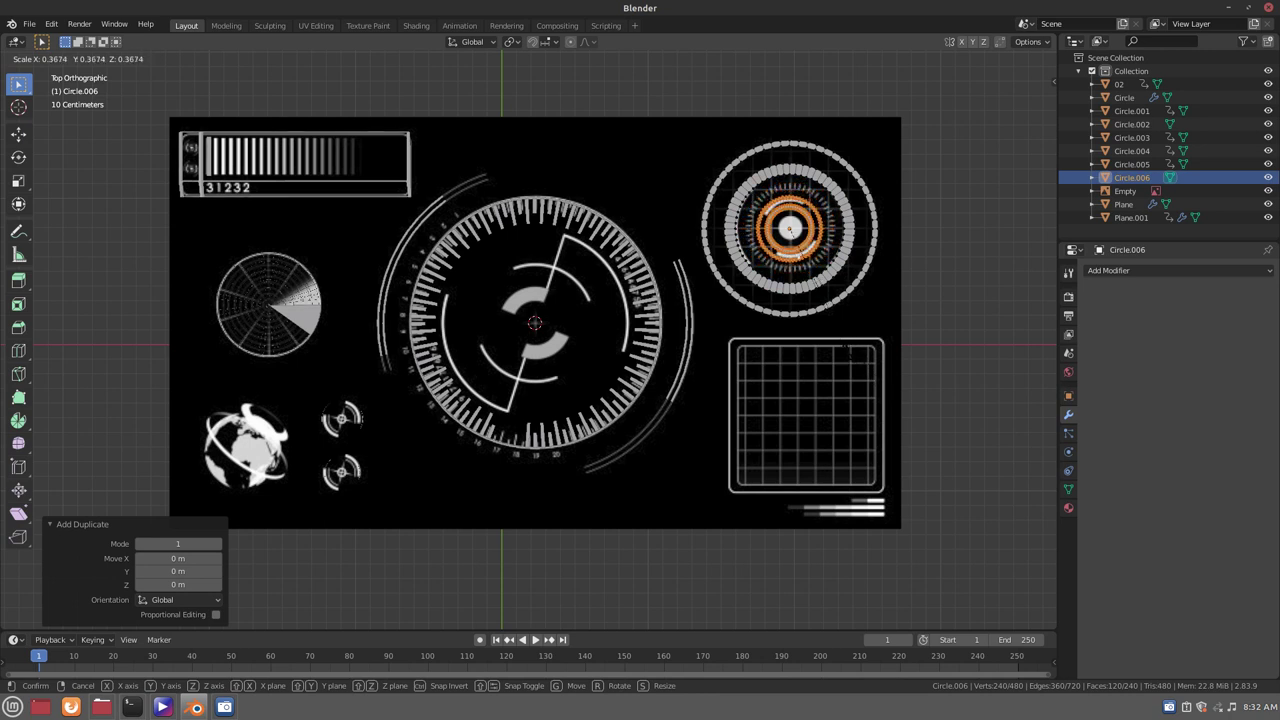
click(853, 281)
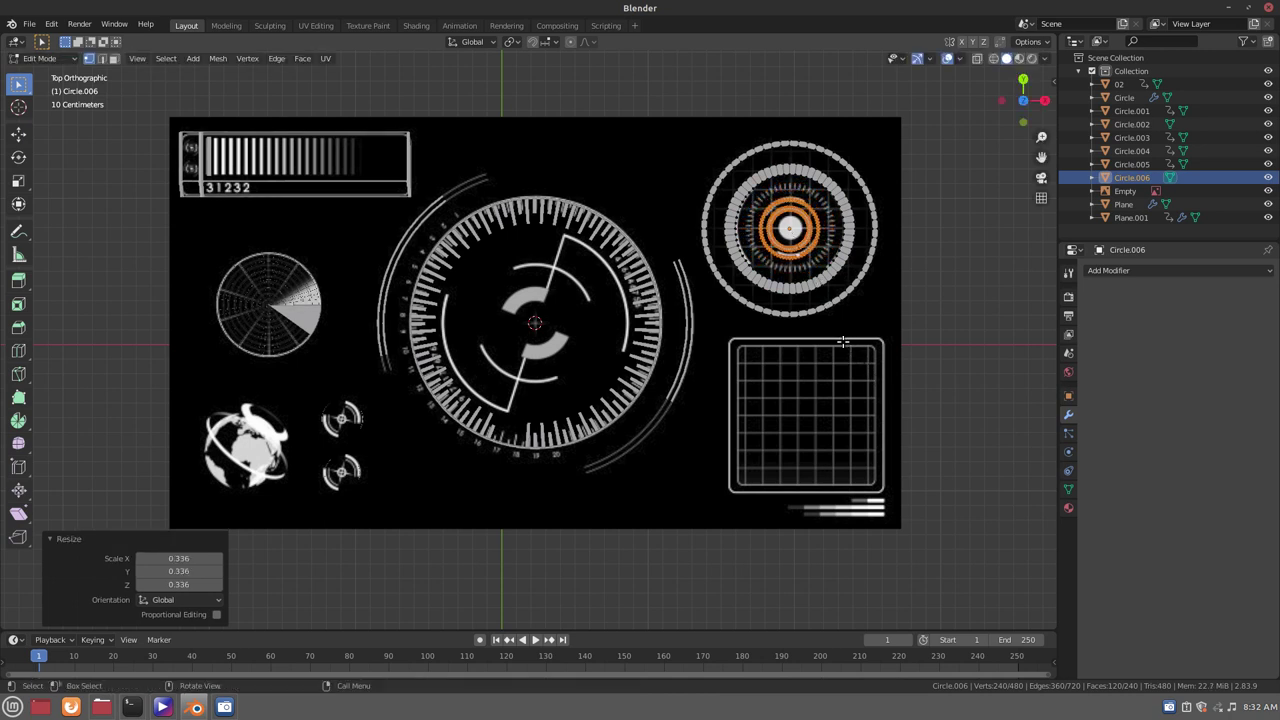
Scale the inner vertex ring to -0.061, then select the whole mesh in face mode
key(Tab)
scroll(827, 267, up, 2)
scroll(827, 267, up, 1)
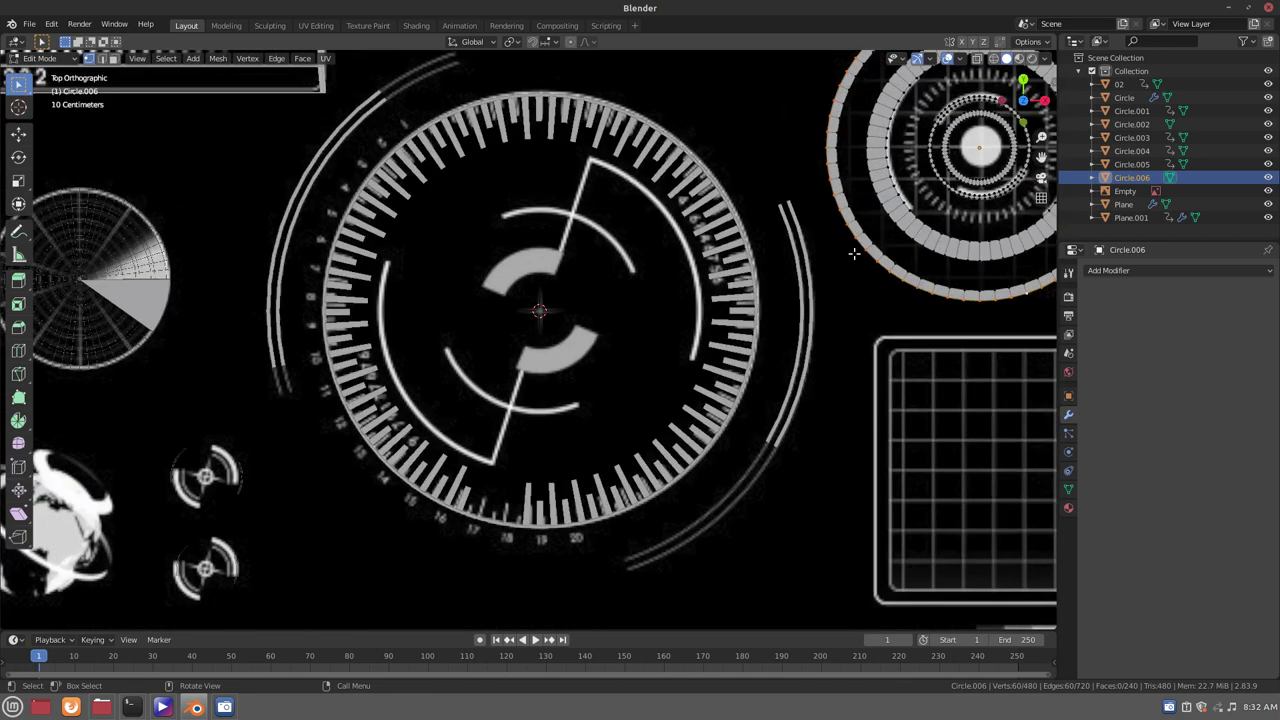
click(957, 173)
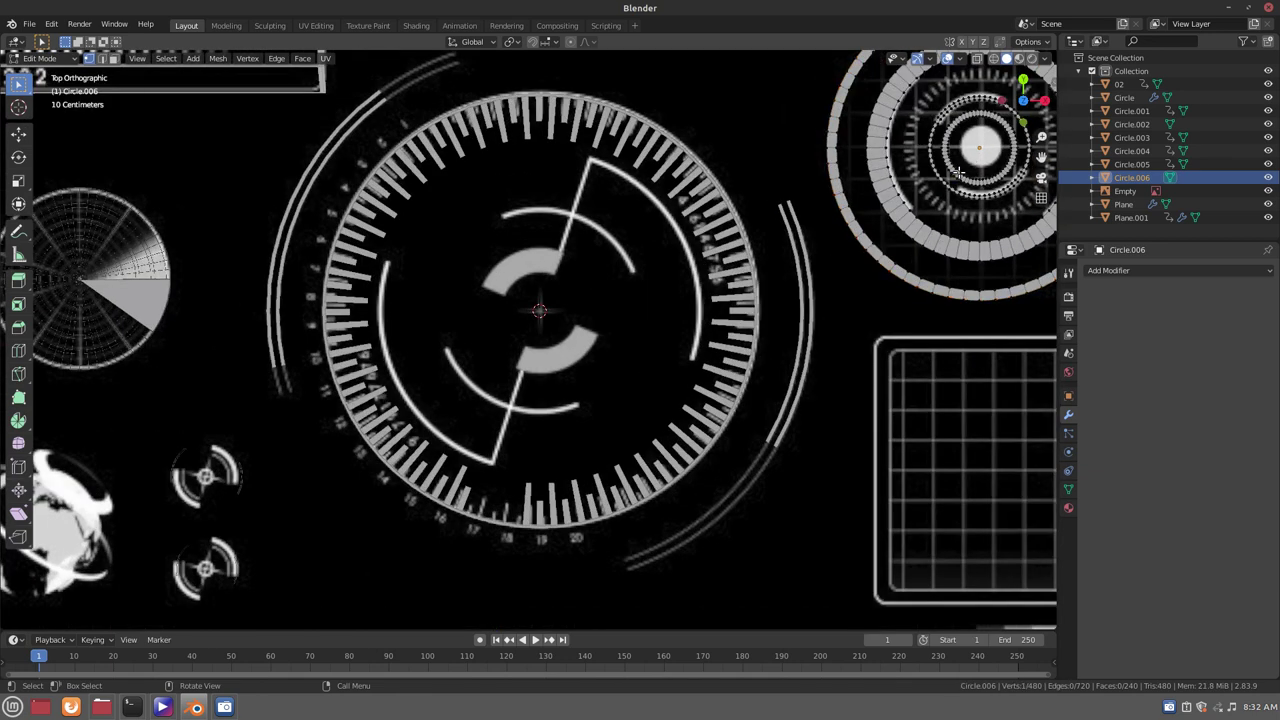
alt+click(959, 173)
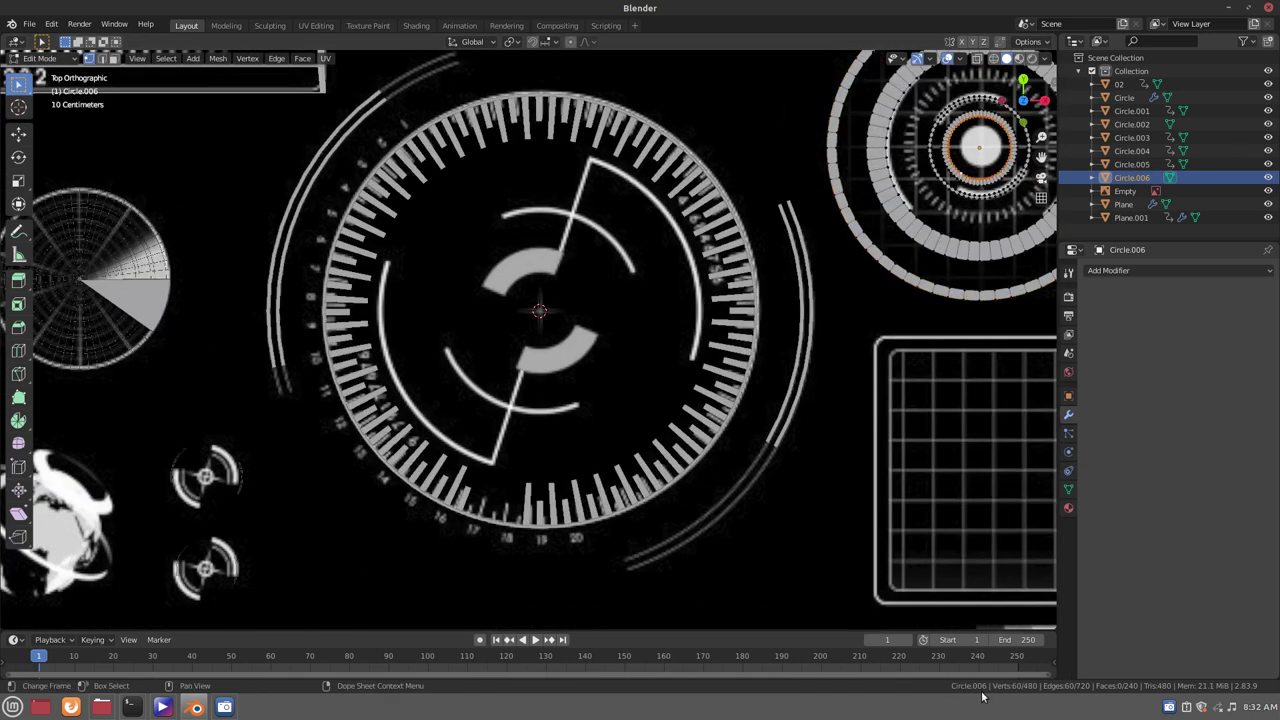
key(s)
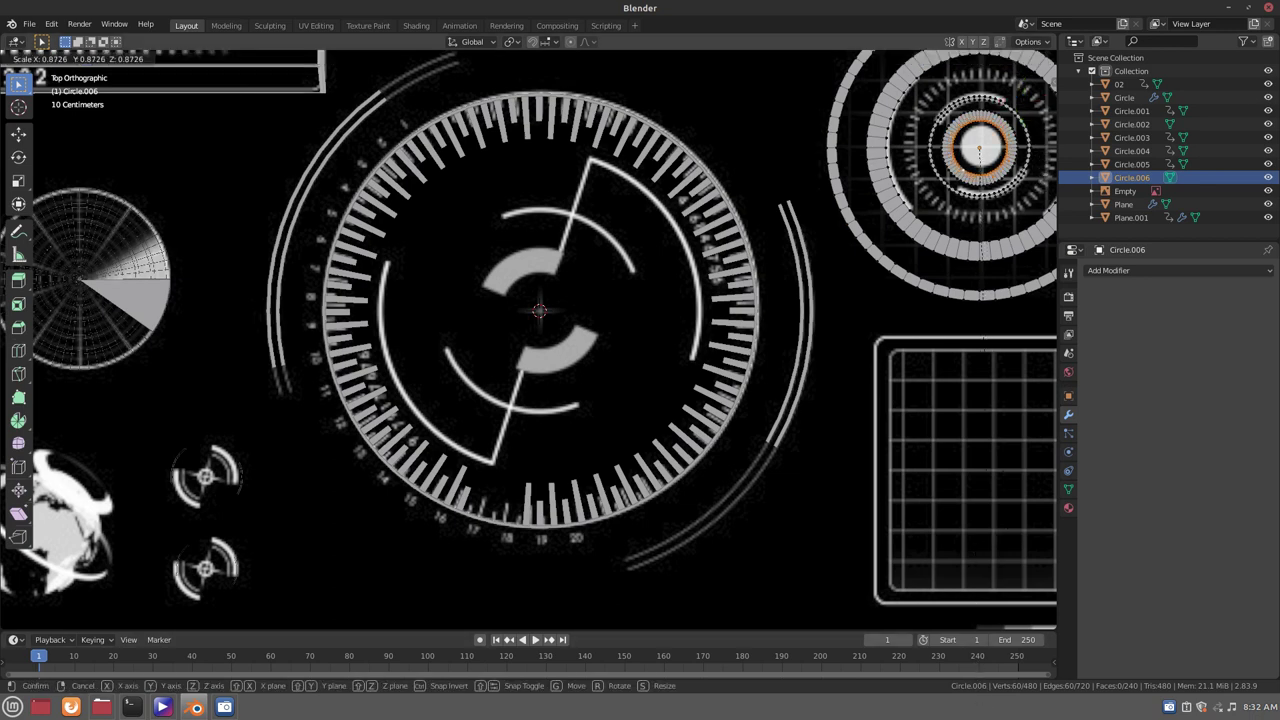
click(975, 152)
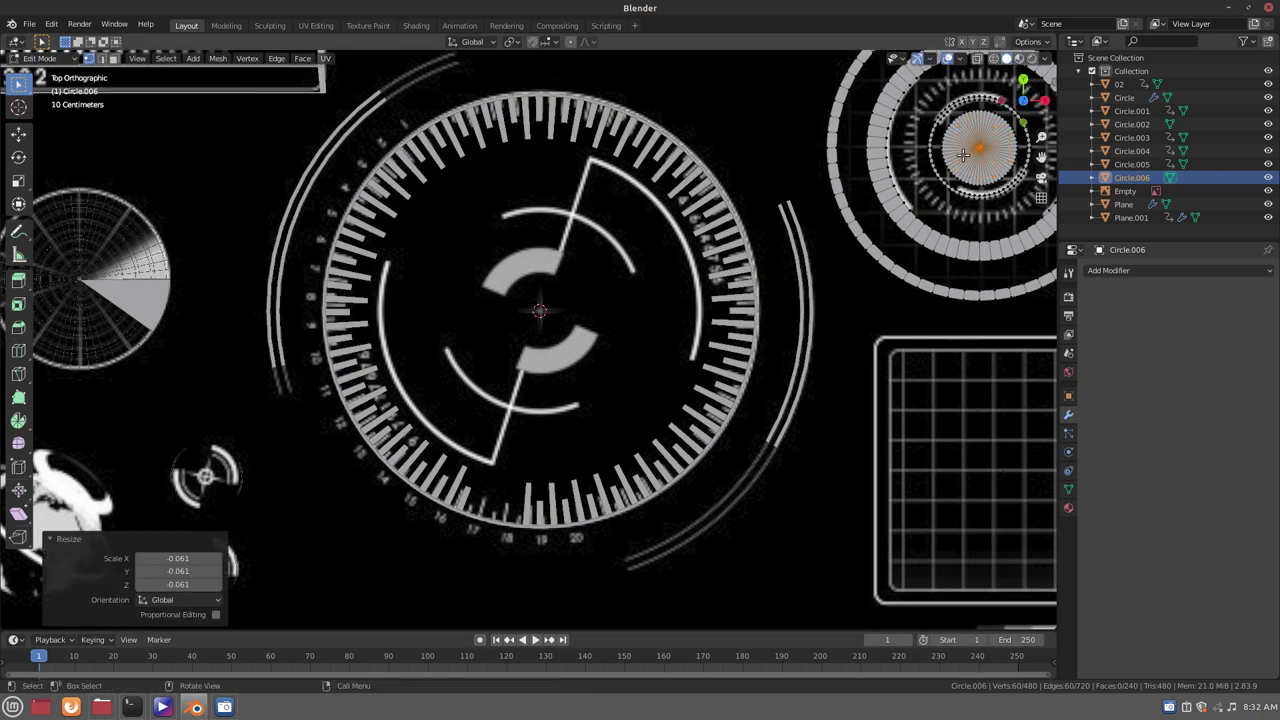
scroll(966, 168, down, 1)
scroll(966, 168, down, 1)
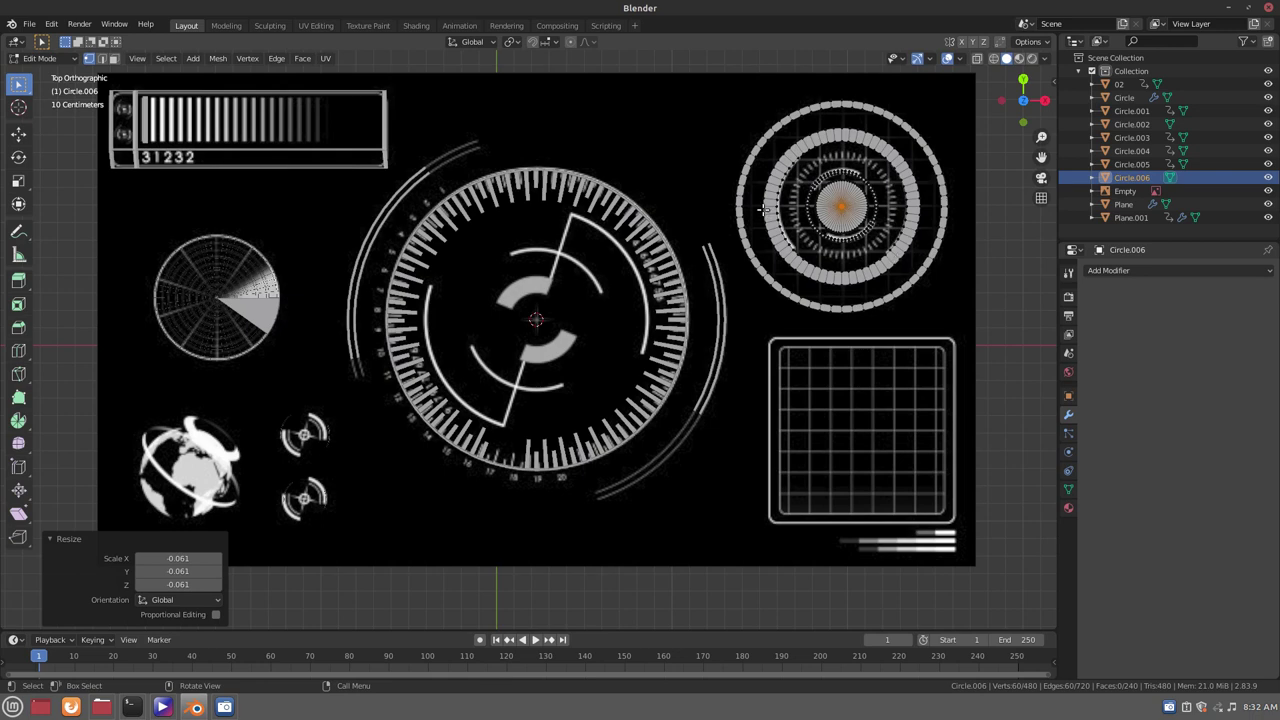
click(113, 58)
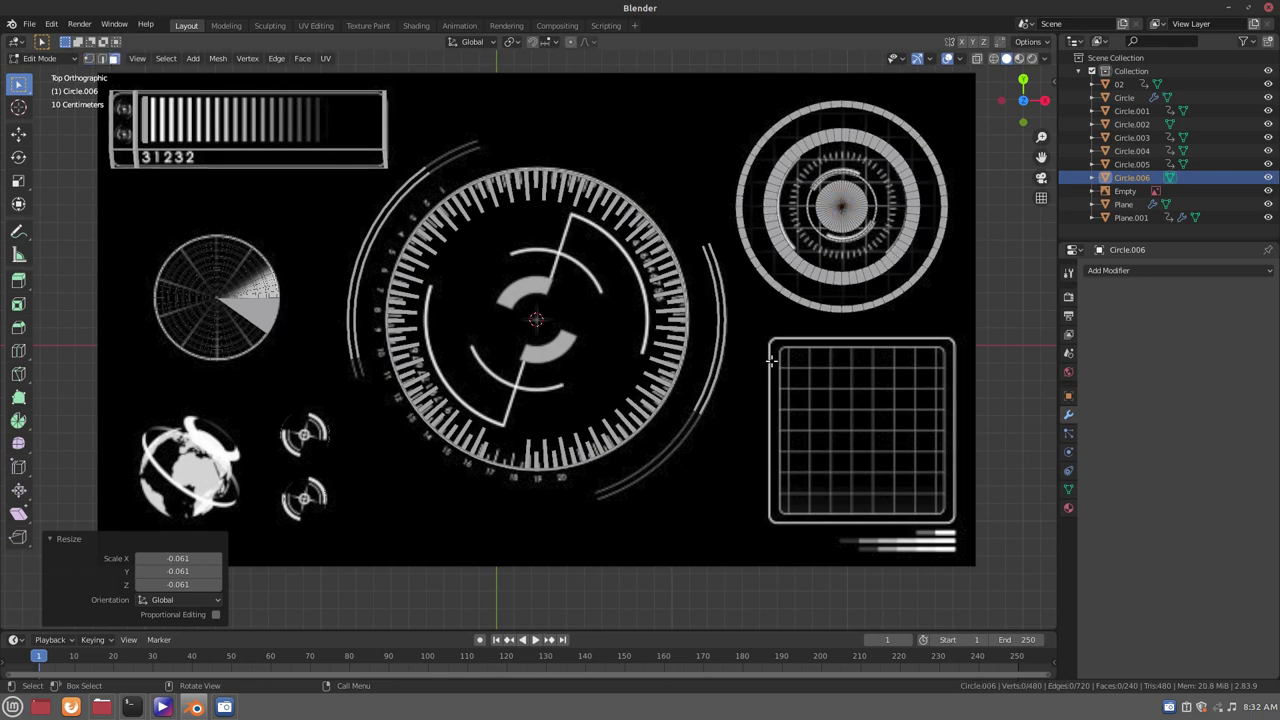
key(a)
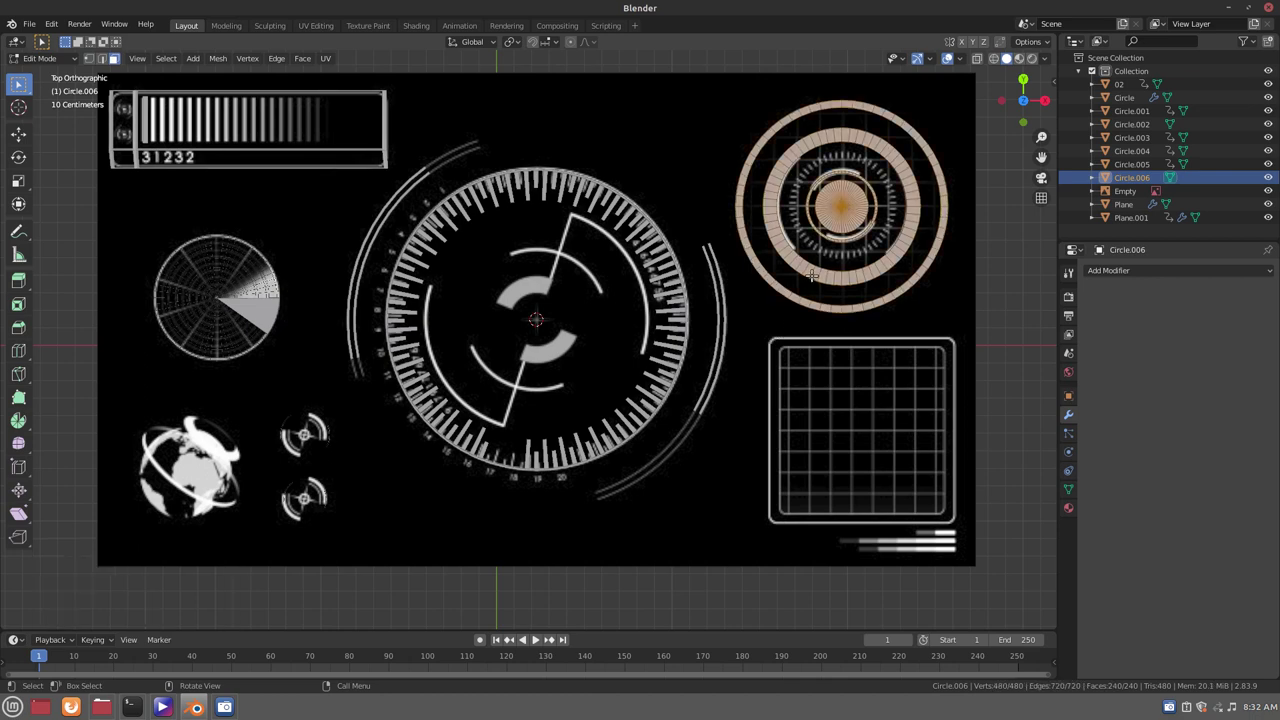
Circle-select several arc sections of the inner and outer rings
key(alt+a)
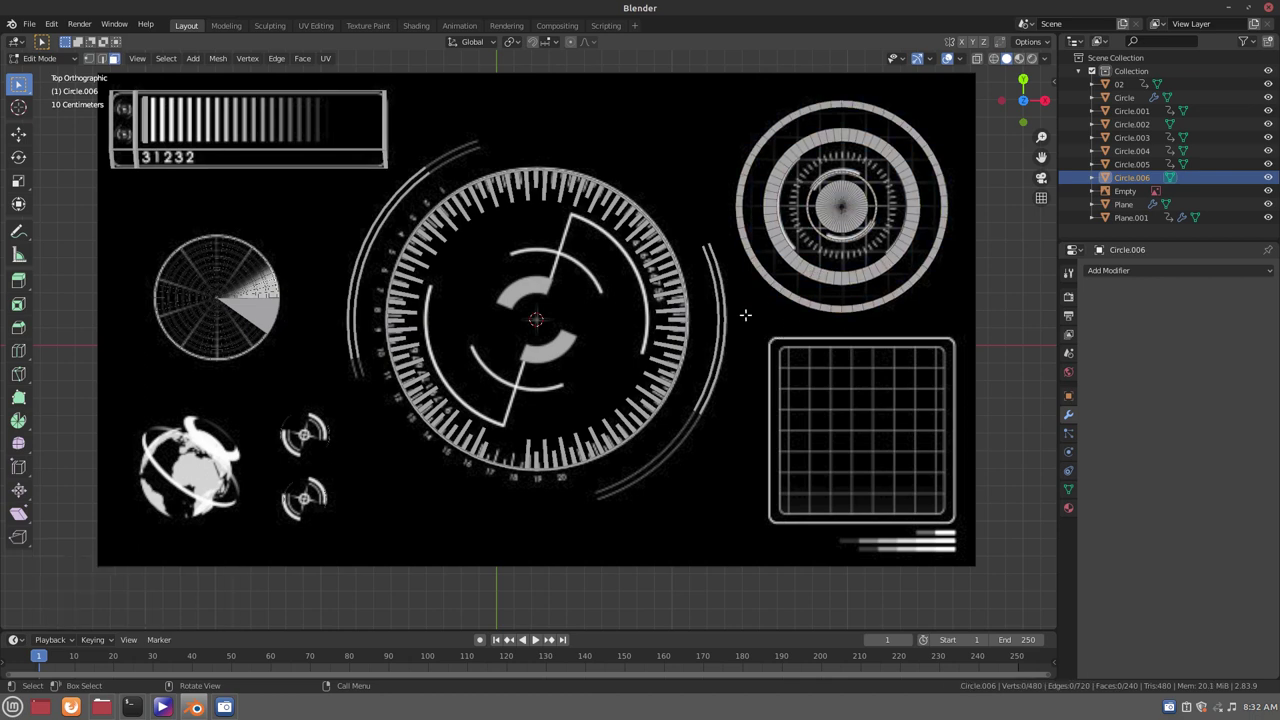
key(c)
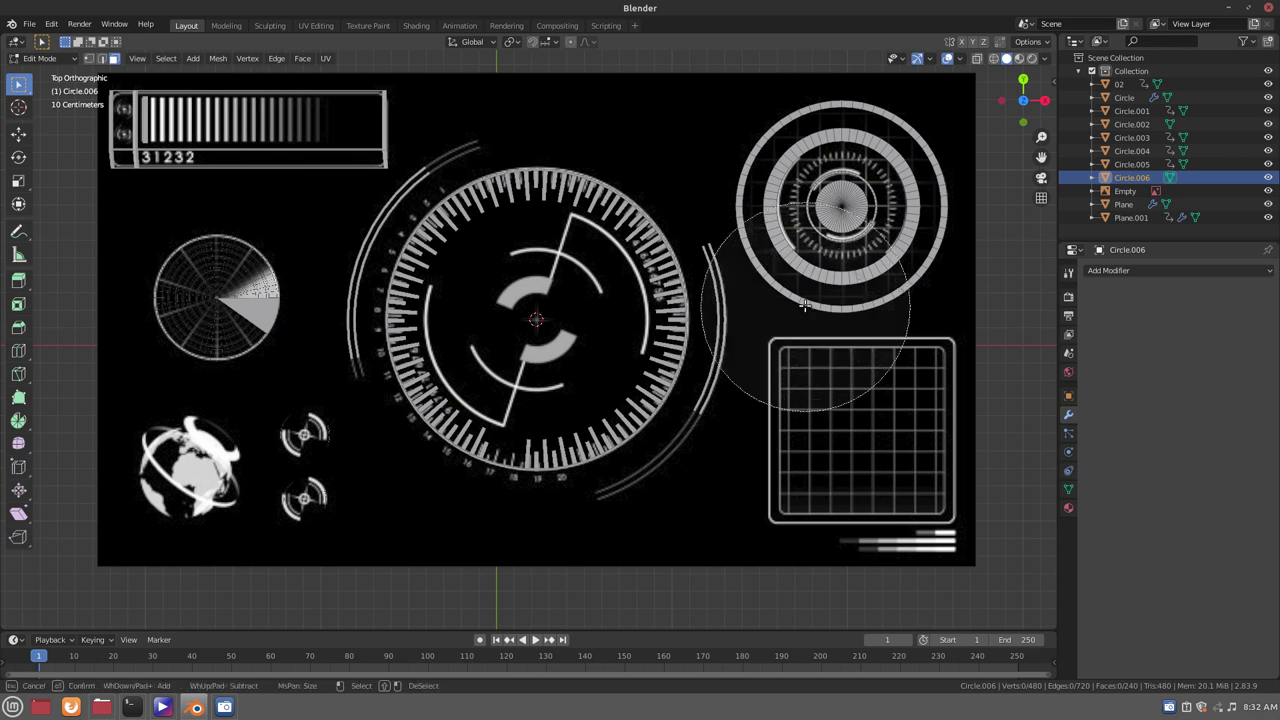
mouse_move(814, 298)
mouse_down()
mouse_move(824, 293)
mouse_move(796, 311)
mouse_up()
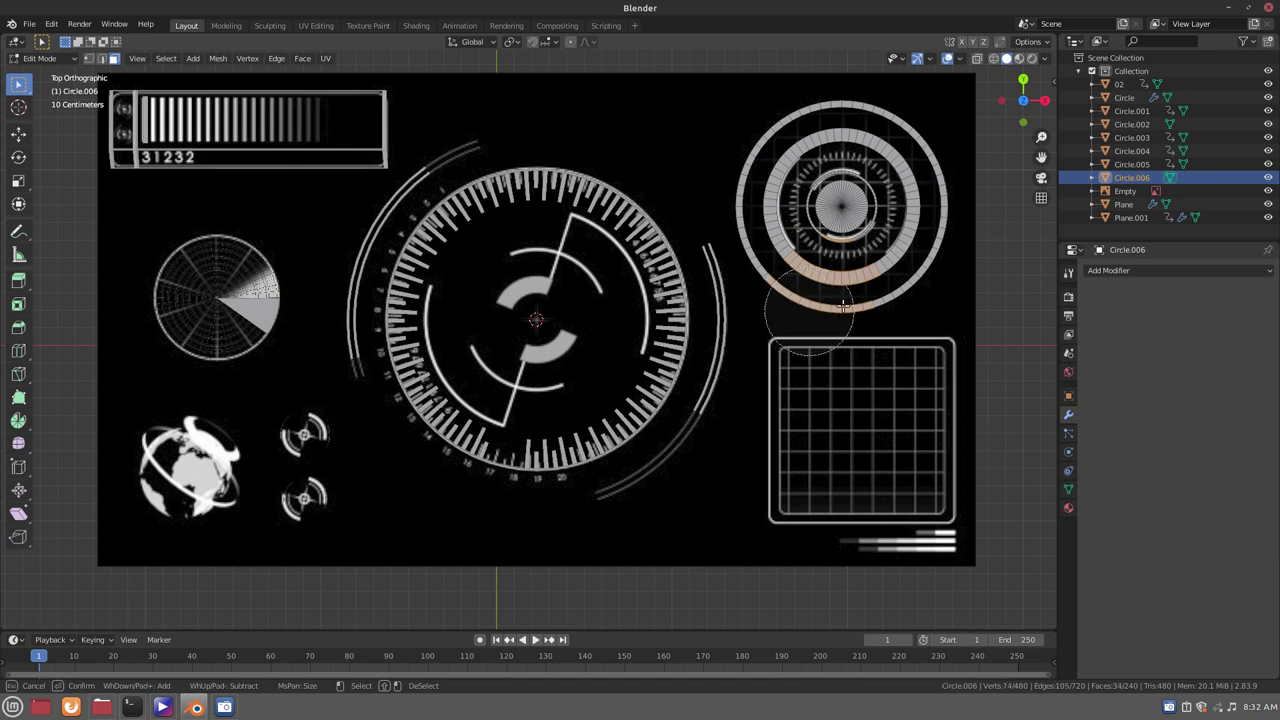
mouse_move(795, 311)
mouse_down()
mouse_move(897, 289)
mouse_move(925, 250)
mouse_move(955, 261)
mouse_up()
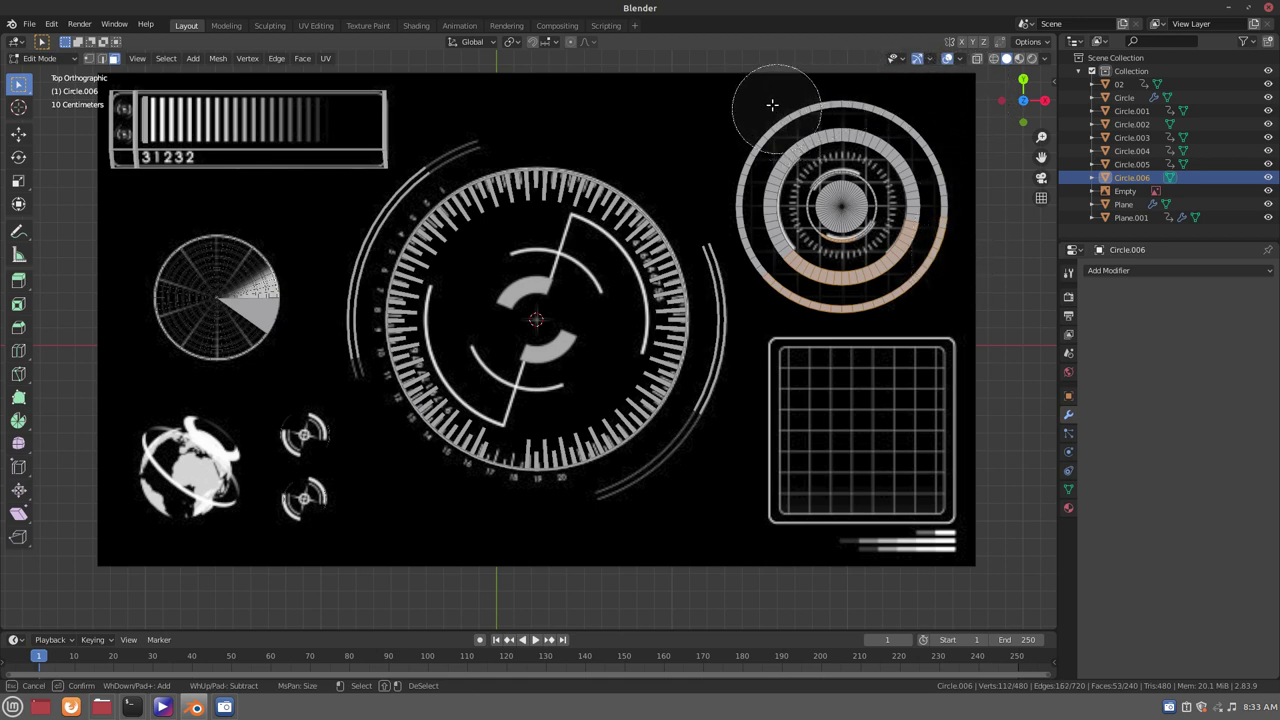
mouse_move(763, 91)
mouse_down()
mouse_move(893, 75)
mouse_move(911, 88)
mouse_up()
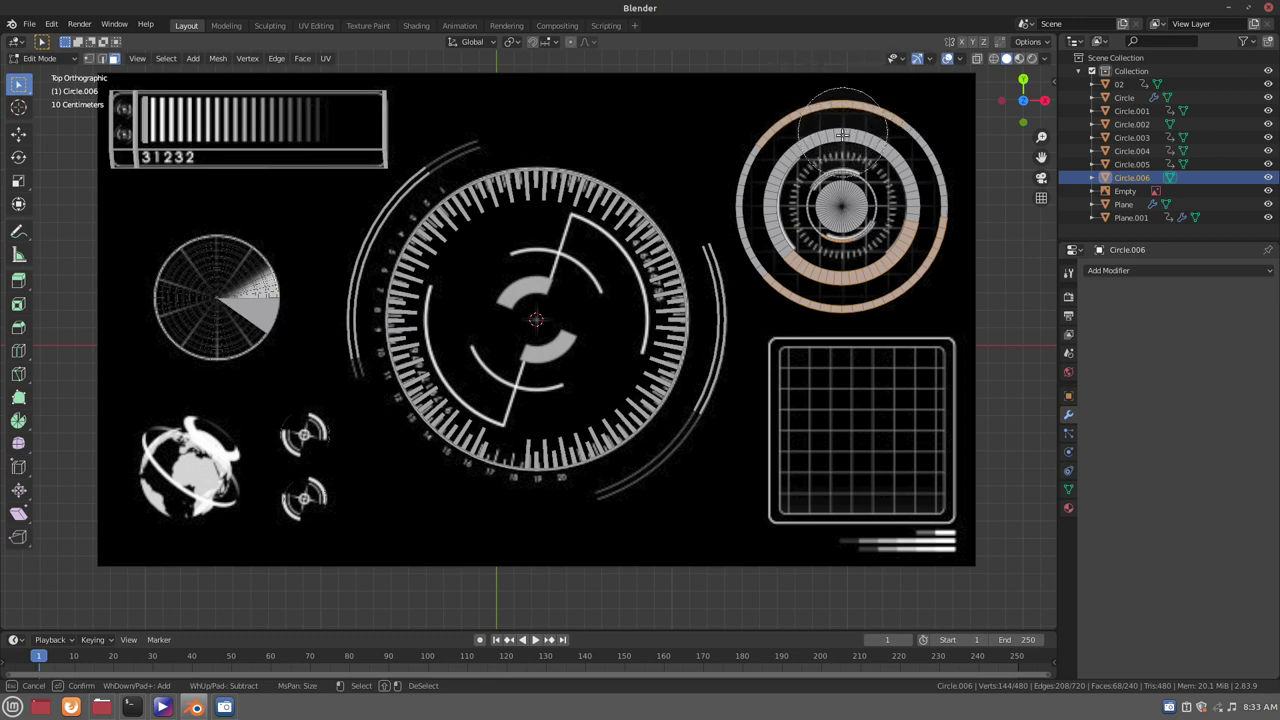
scroll(843, 134, up, 5)
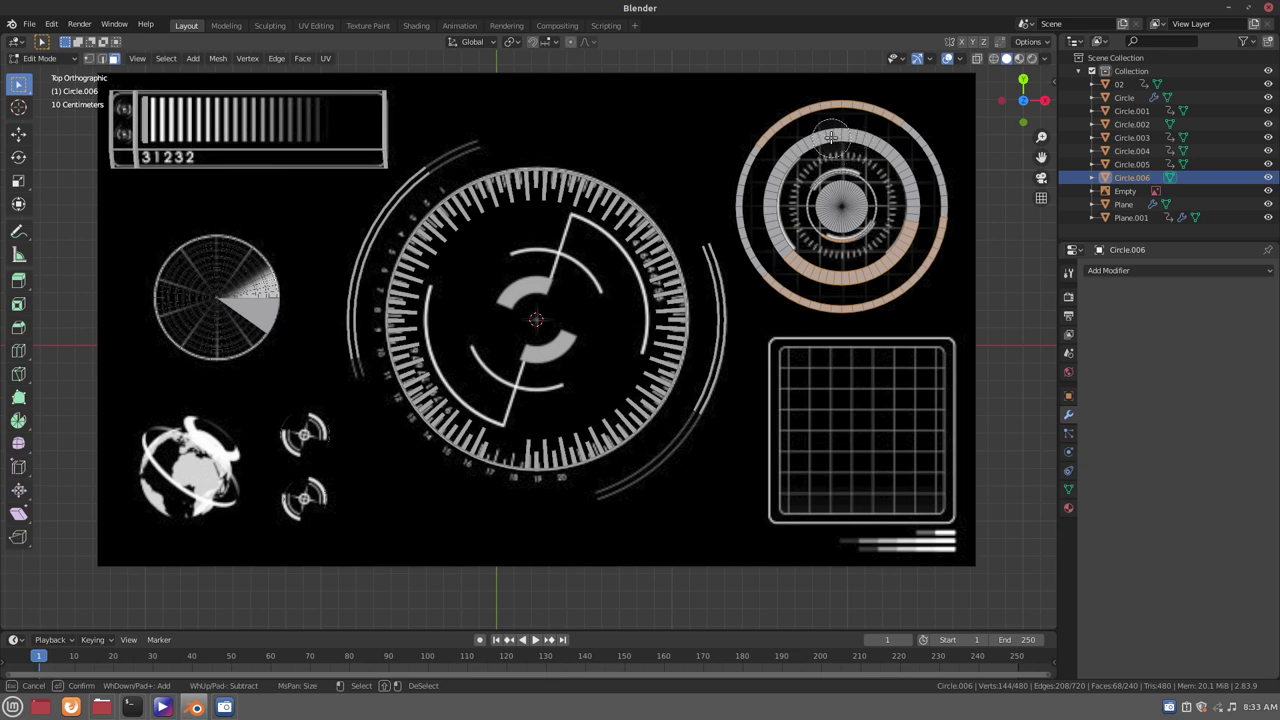
mouse_move(831, 136)
mouse_down()
mouse_move(898, 144)
mouse_move(790, 155)
mouse_up()
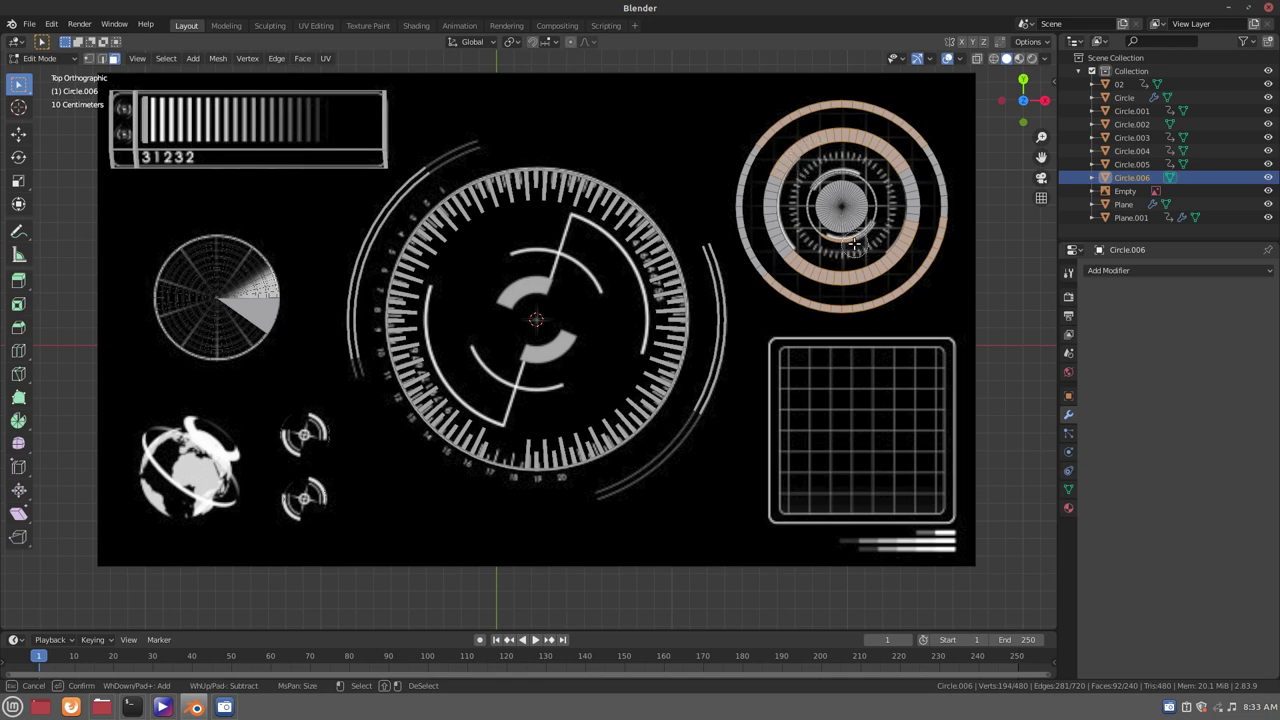
mouse_move(853, 243)
mouse_down()
mouse_move(863, 247)
mouse_move(827, 208)
mouse_up()
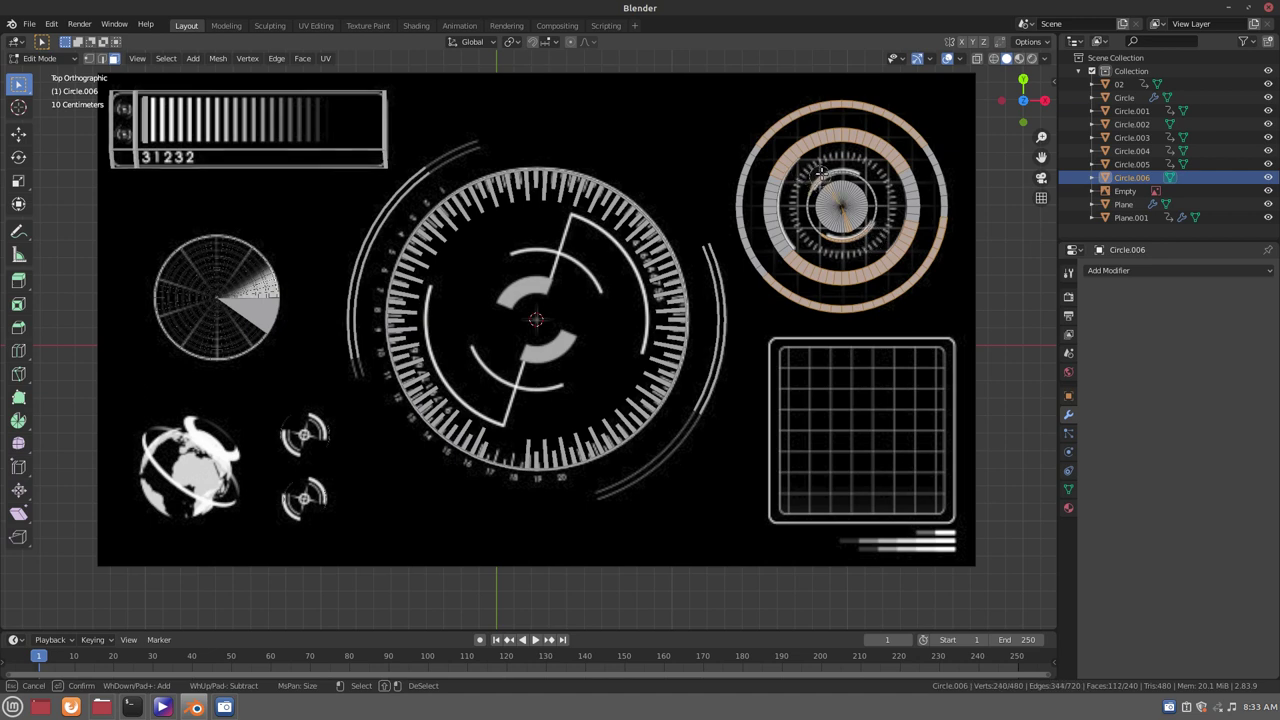
mouse_move(816, 177)
mouse_down()
mouse_move(843, 167)
mouse_move(841, 204)
mouse_up()
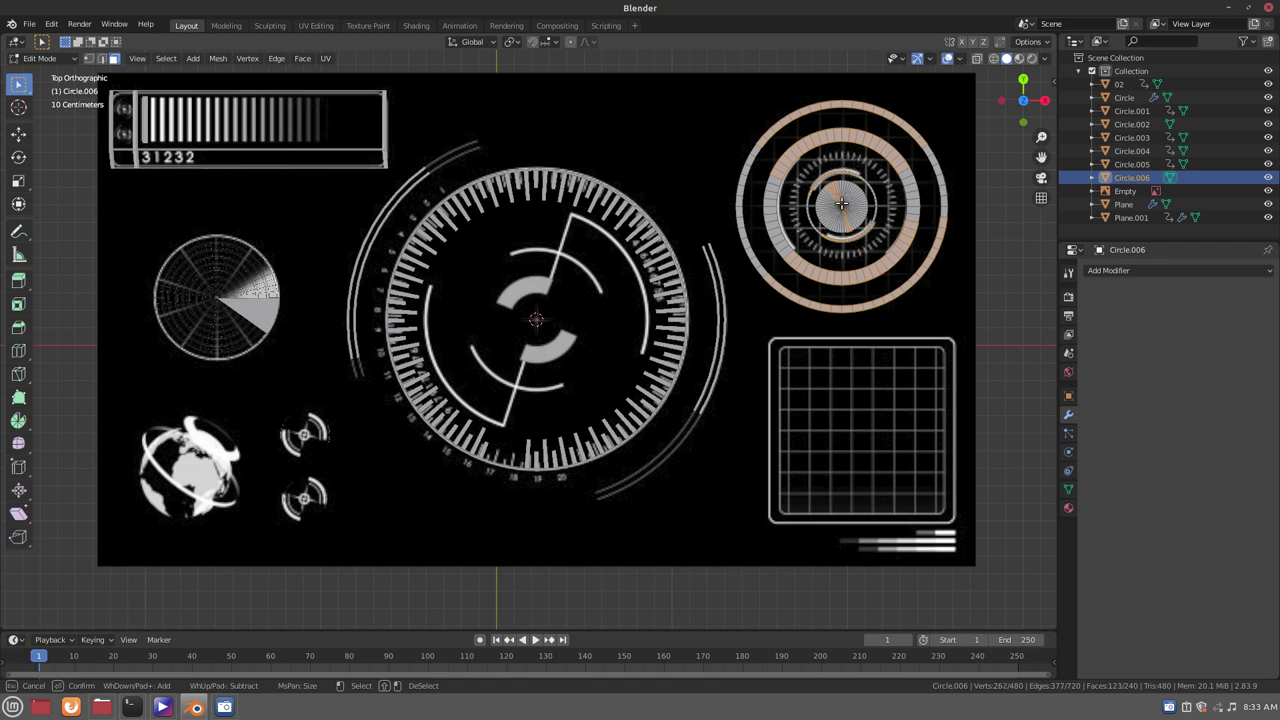
key(Escape)
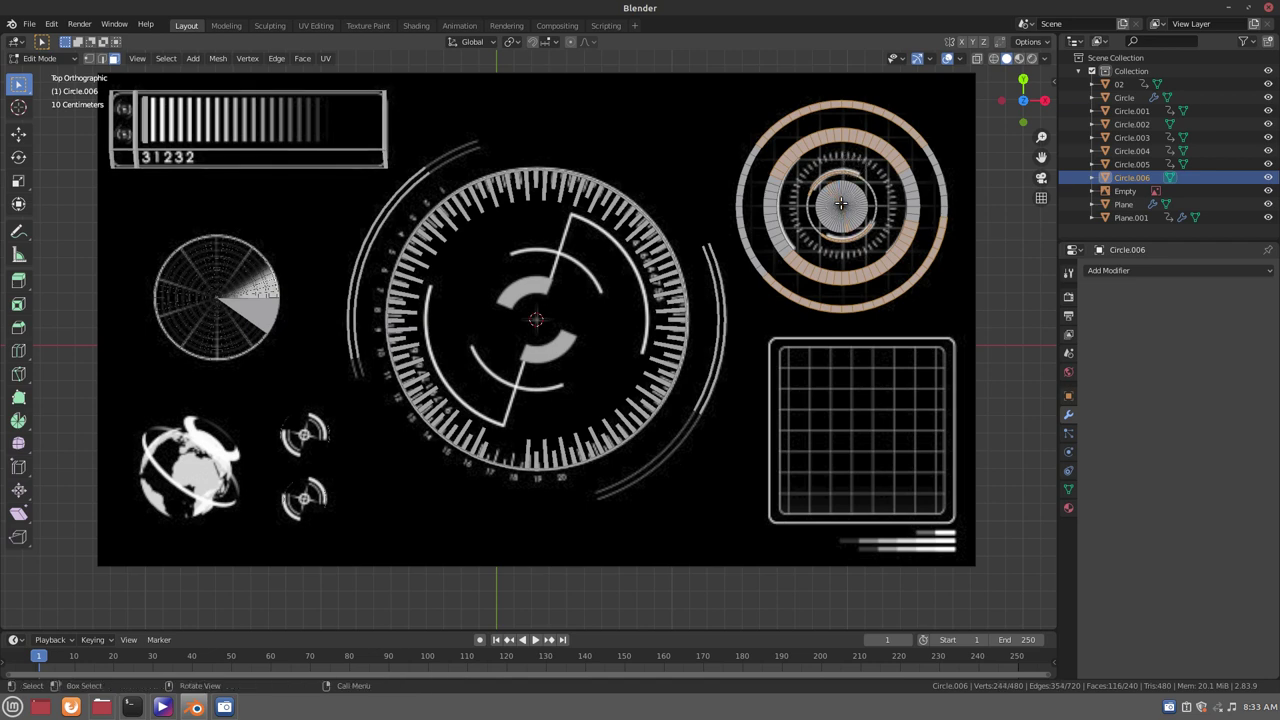
Delete the selected faces and return to Object Mode
key(x)
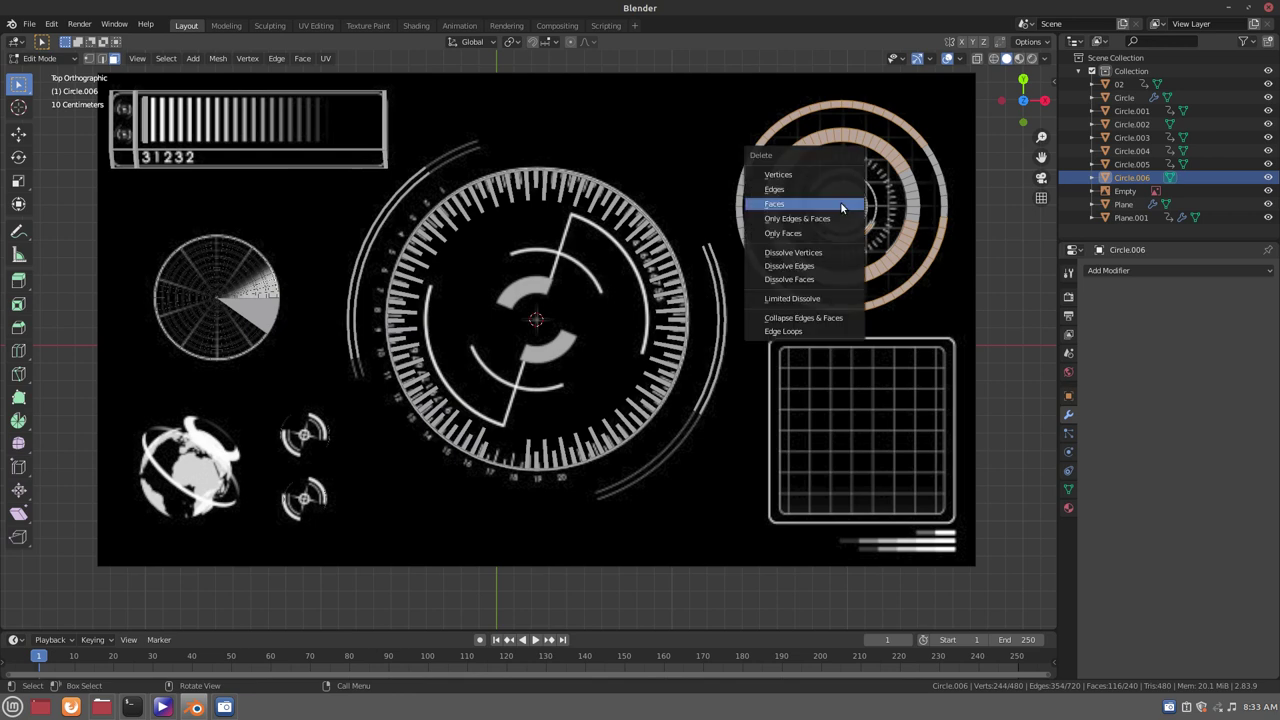
click(840, 203)
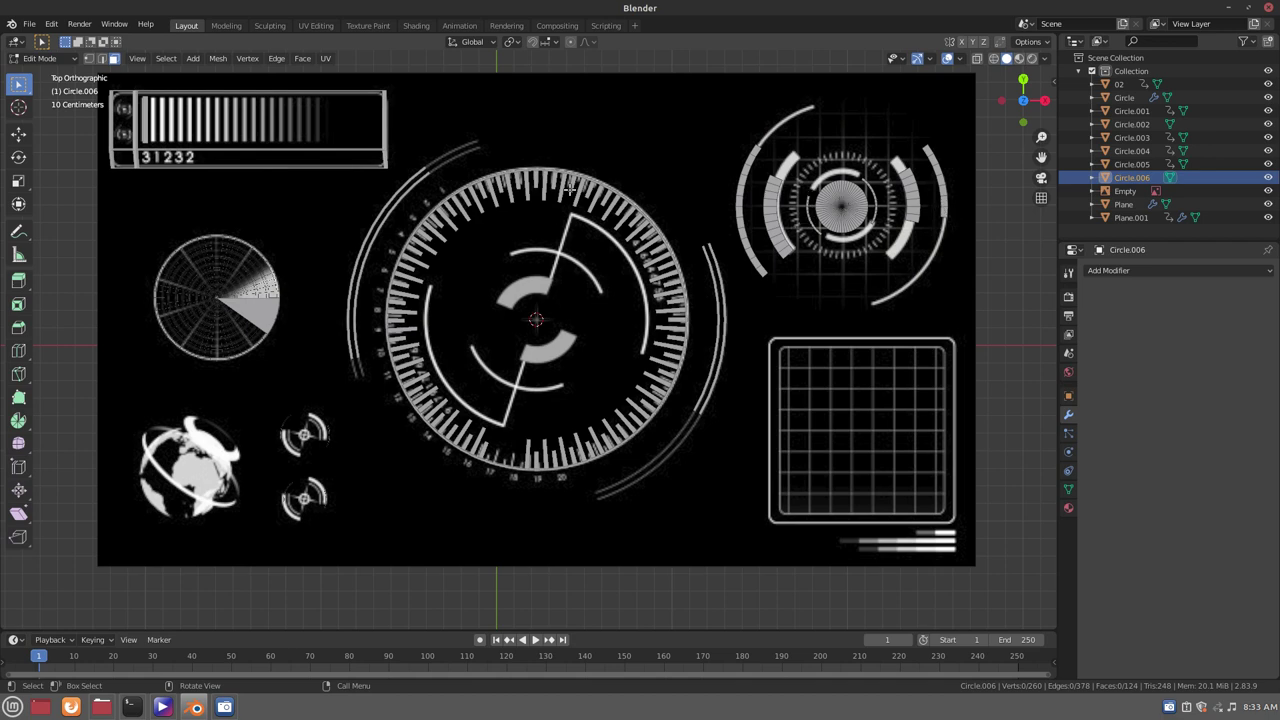
key(Tab)
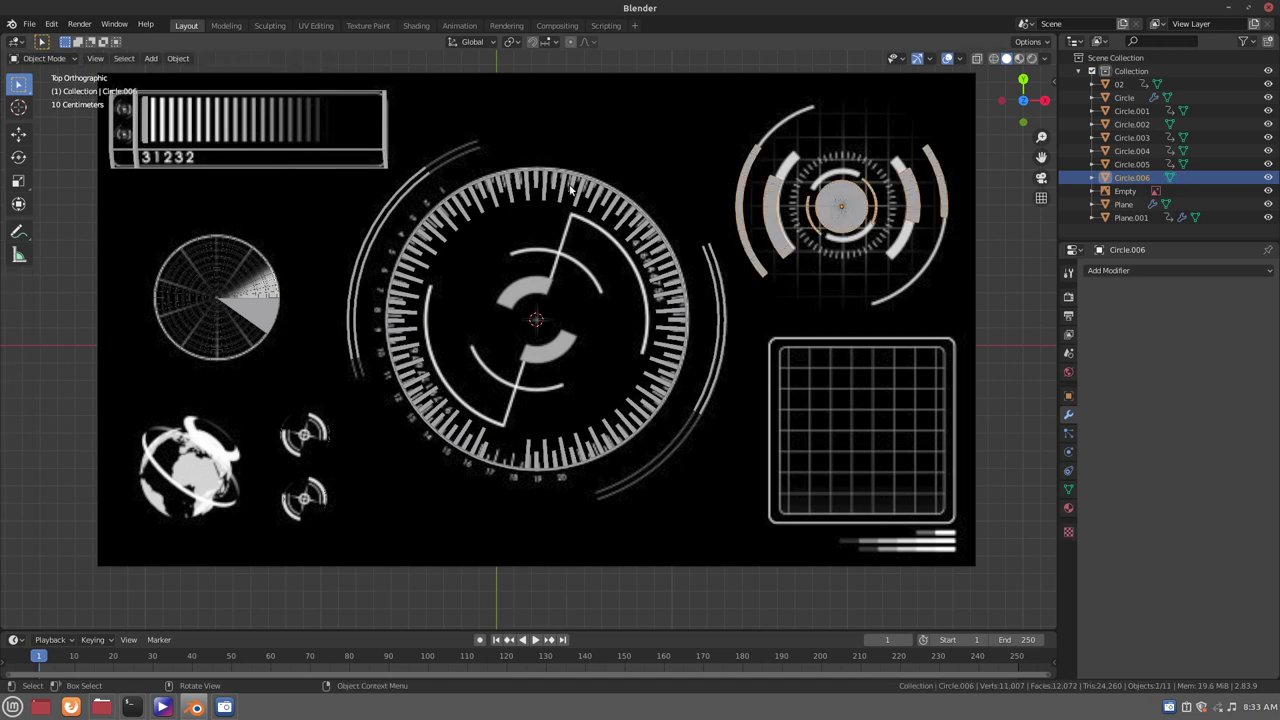
Duplicate tick dial ring 02 over the top-right dial and scale the copy to 0.355
click(570, 188)
key(shift)
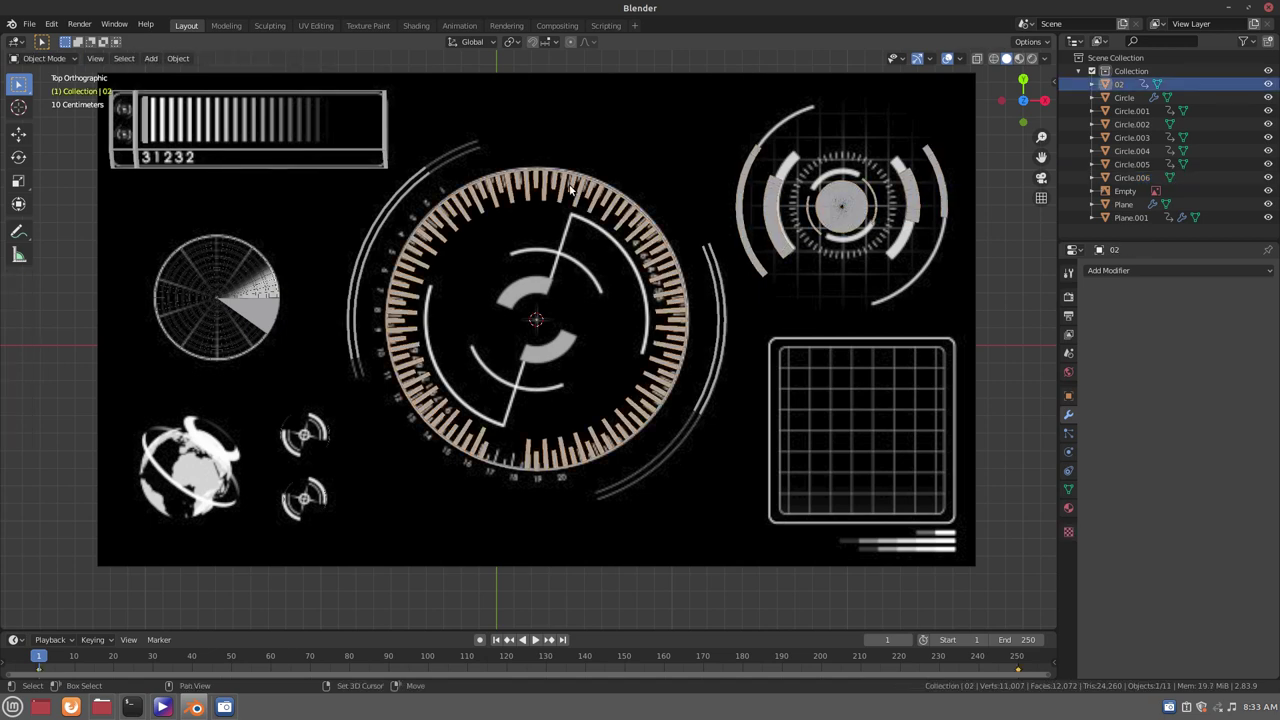
key(shift+d)
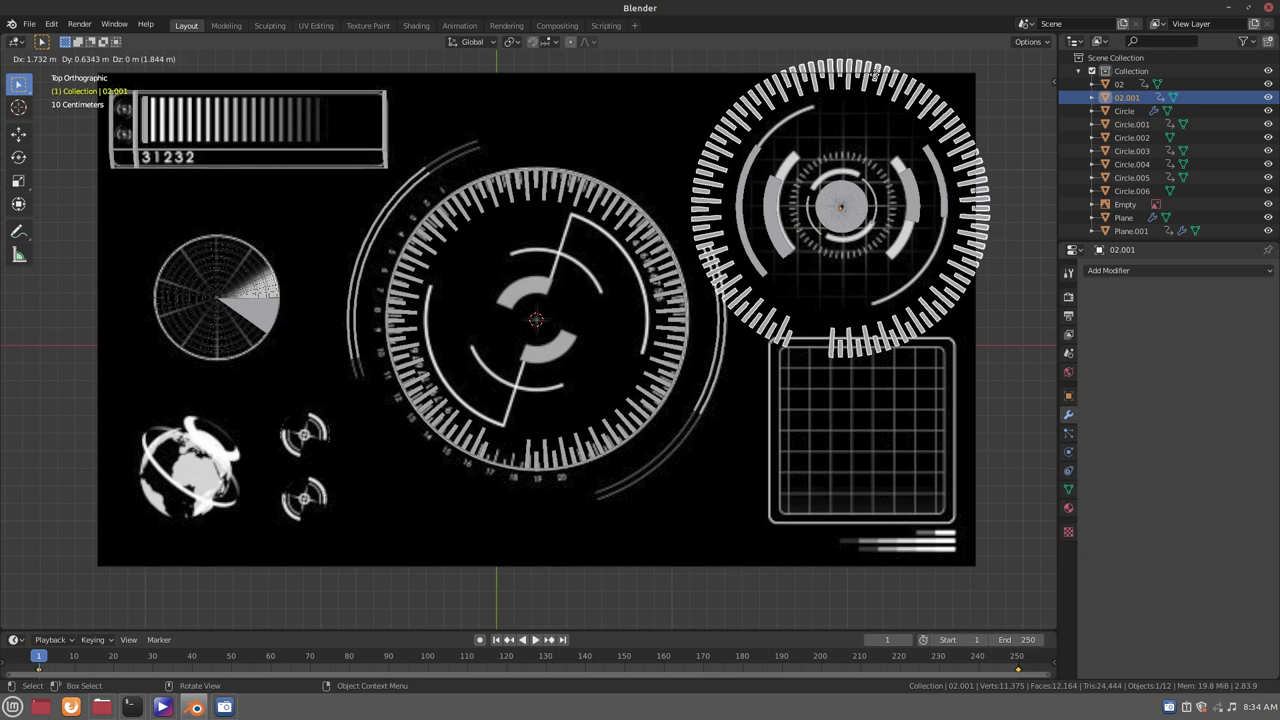
click(876, 80)
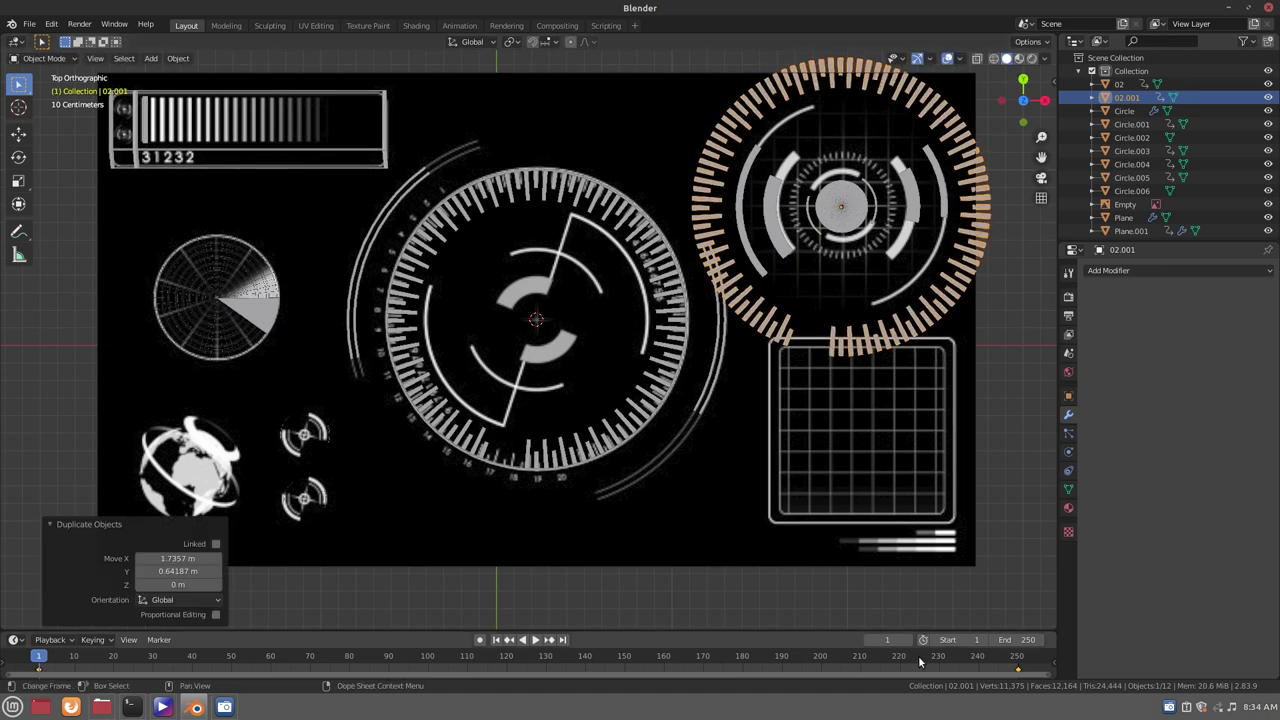
key(s)
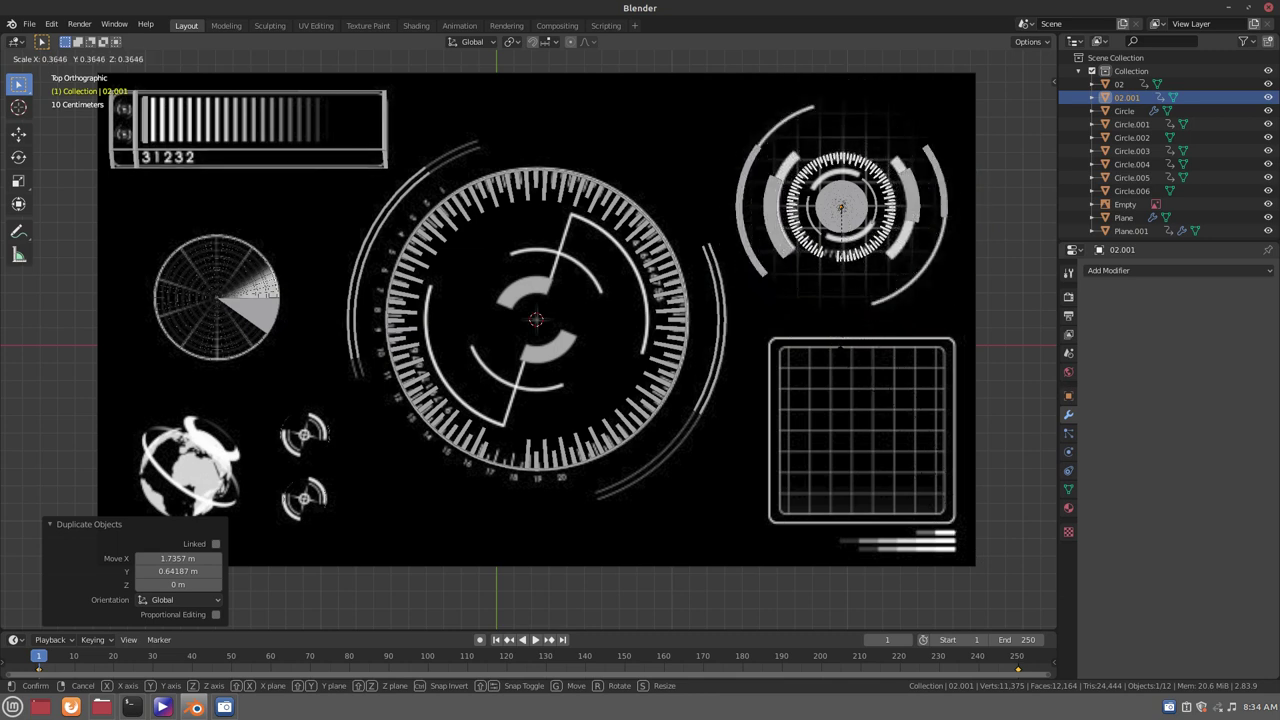
click(838, 355)
scroll(805, 348, down, 1)
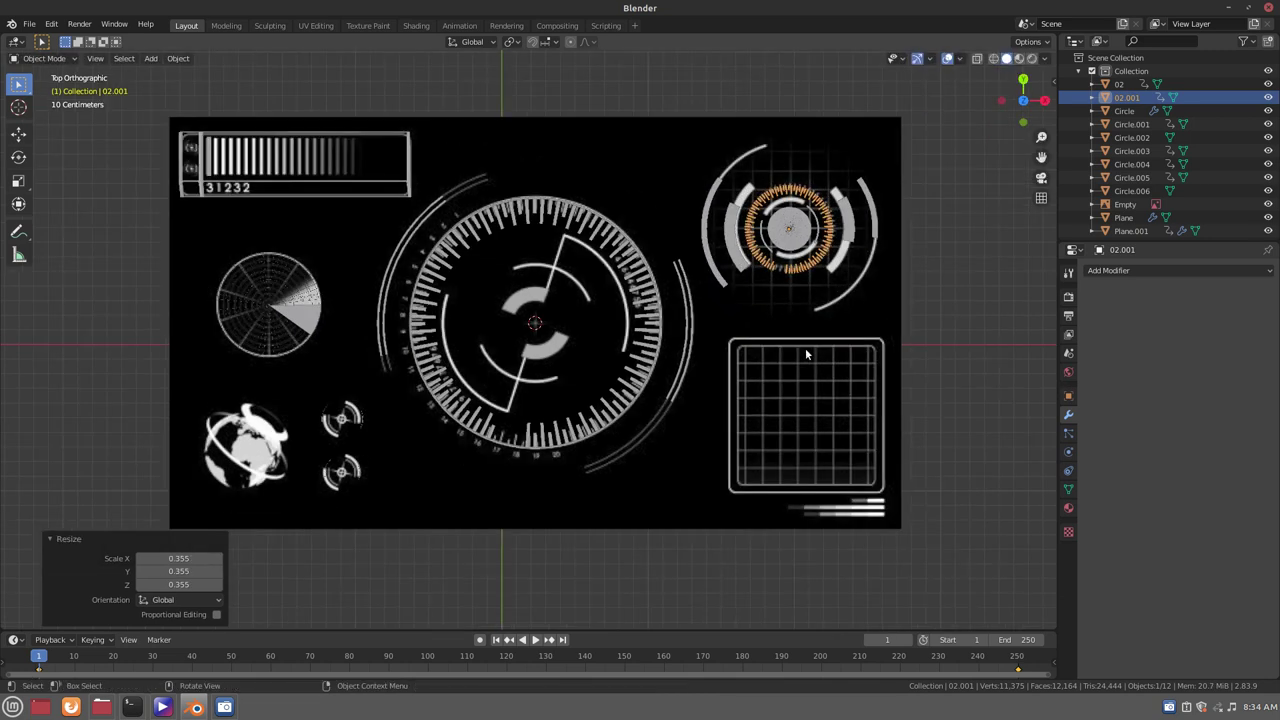
scroll(805, 348, down, 1)
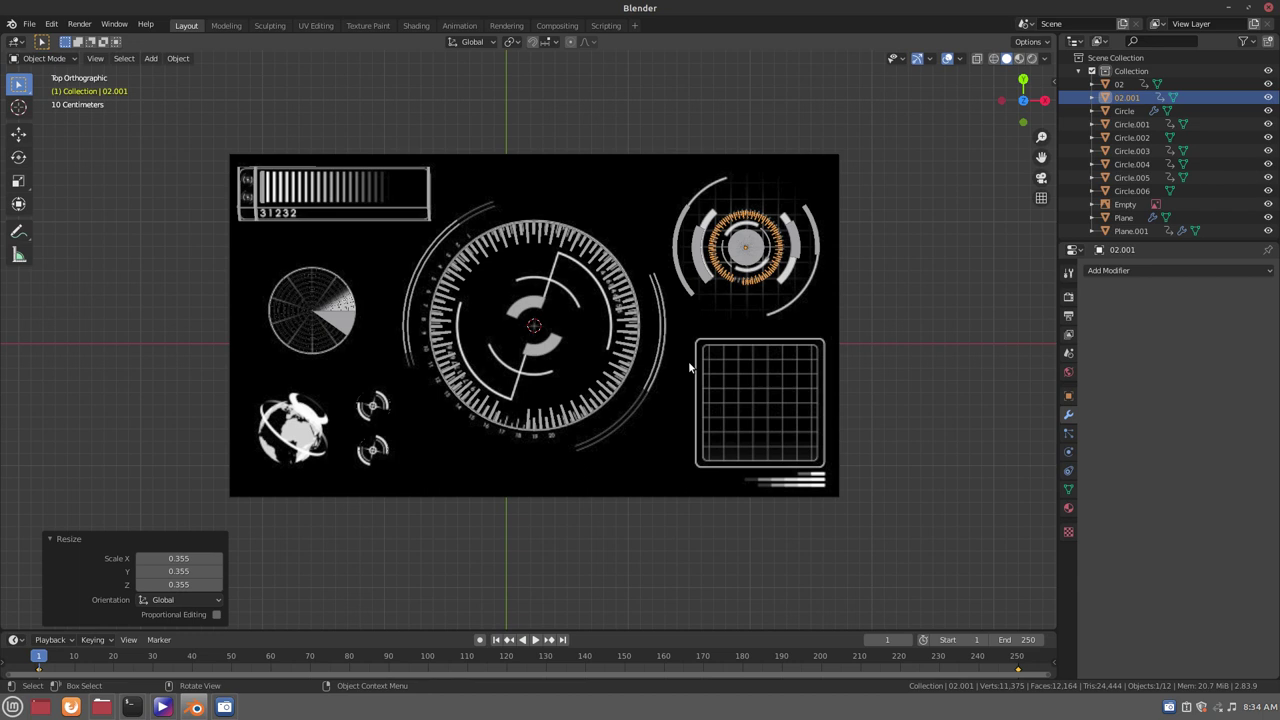
Add a plane and fit it into the lower-right grid panel, scaling to 0.520 then 0.903
key(ctrl)
key(shift+a)
click(746, 404)
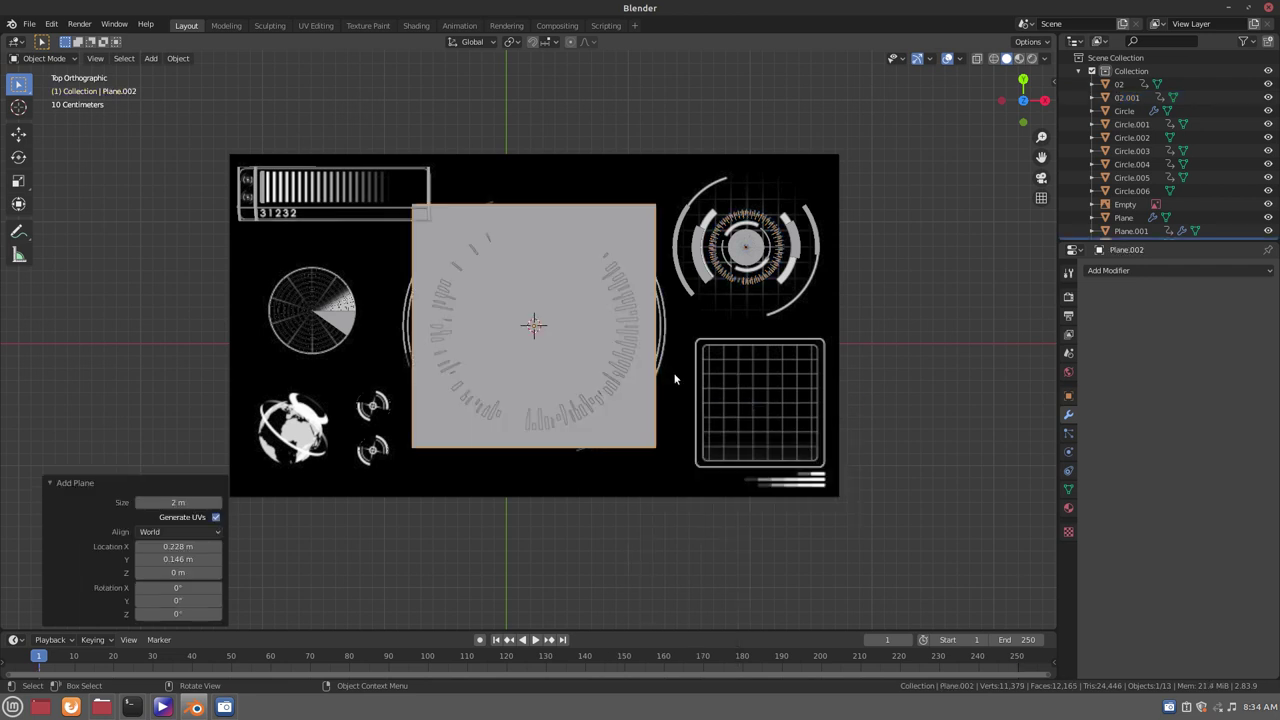
key(g)
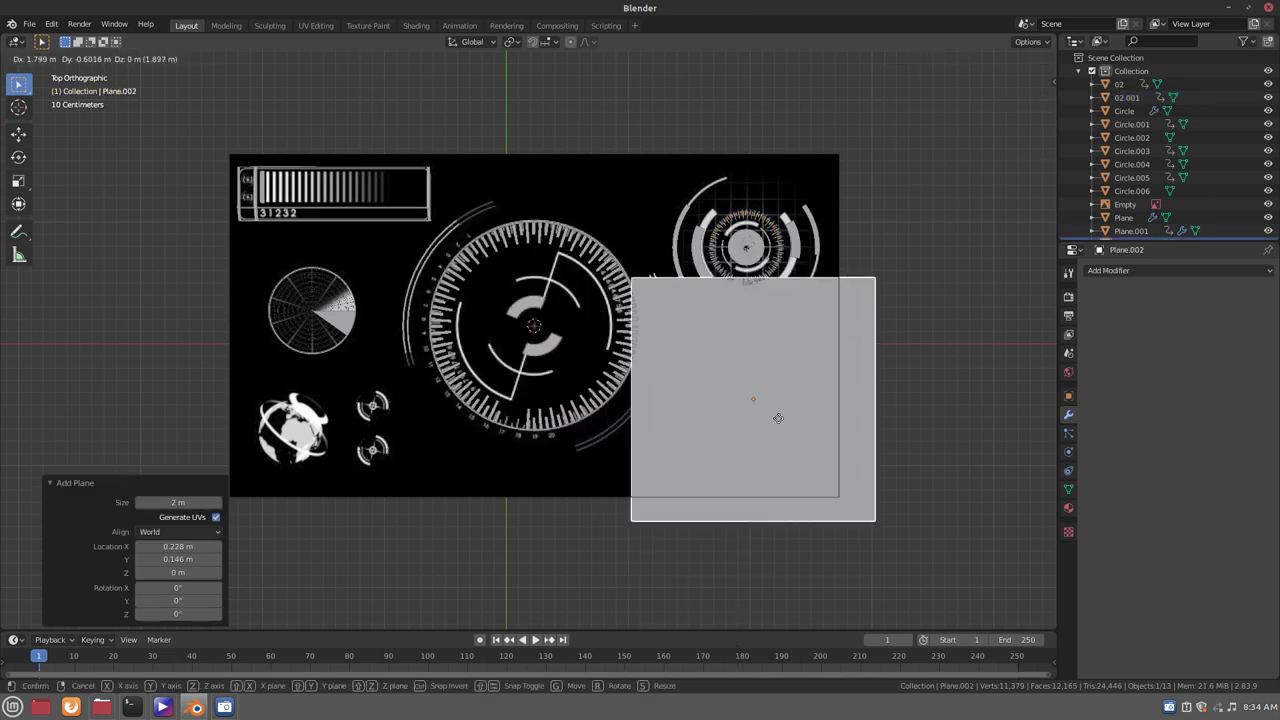
click(753, 412)
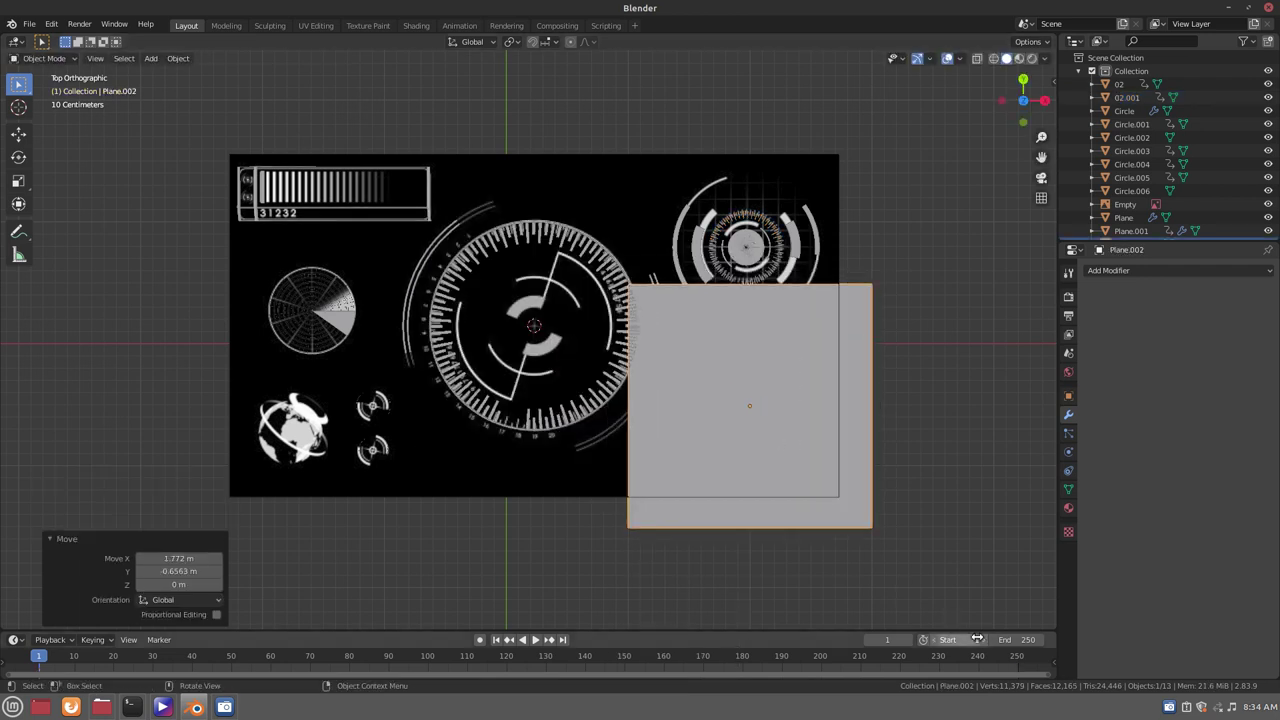
key(s)
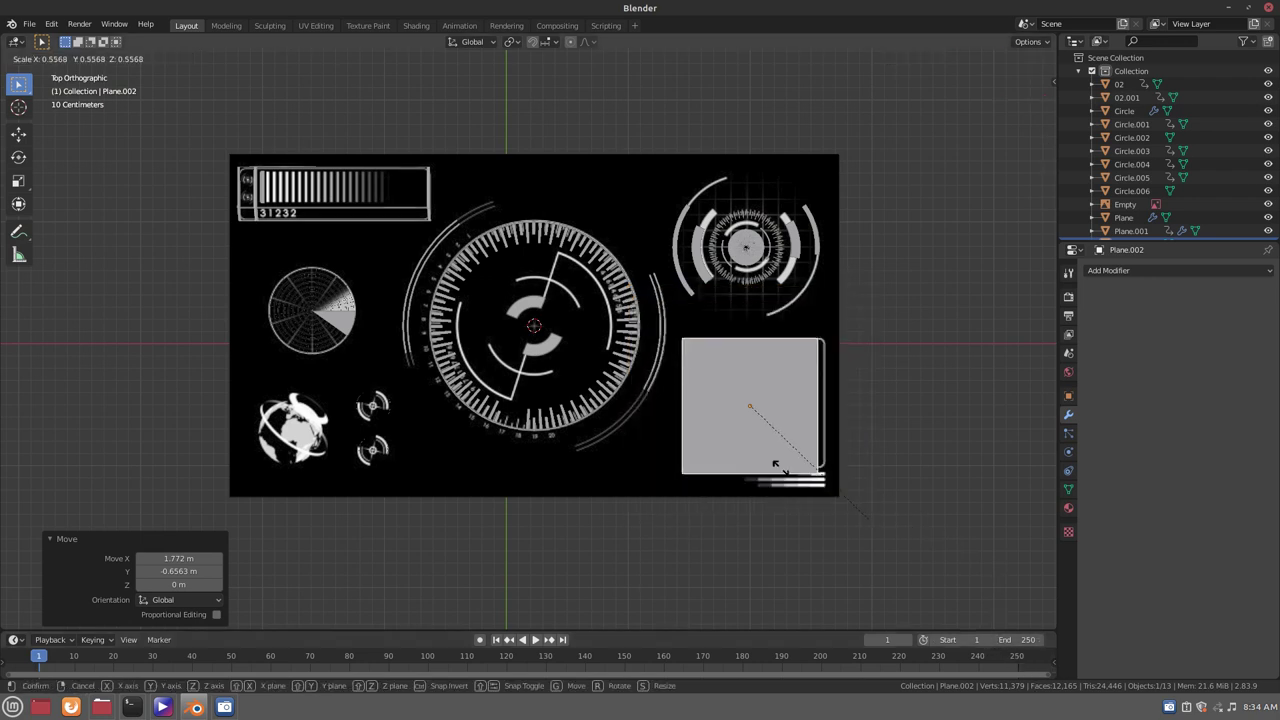
click(870, 497)
key(g)
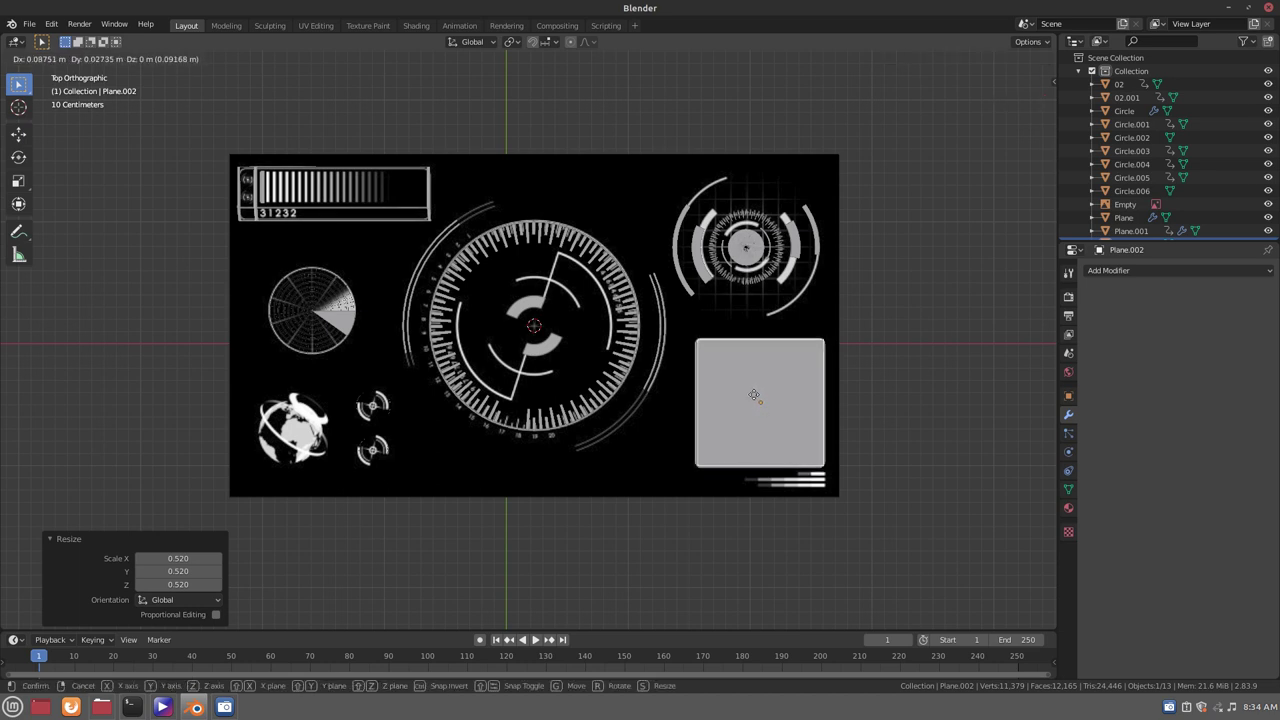
click(753, 394)
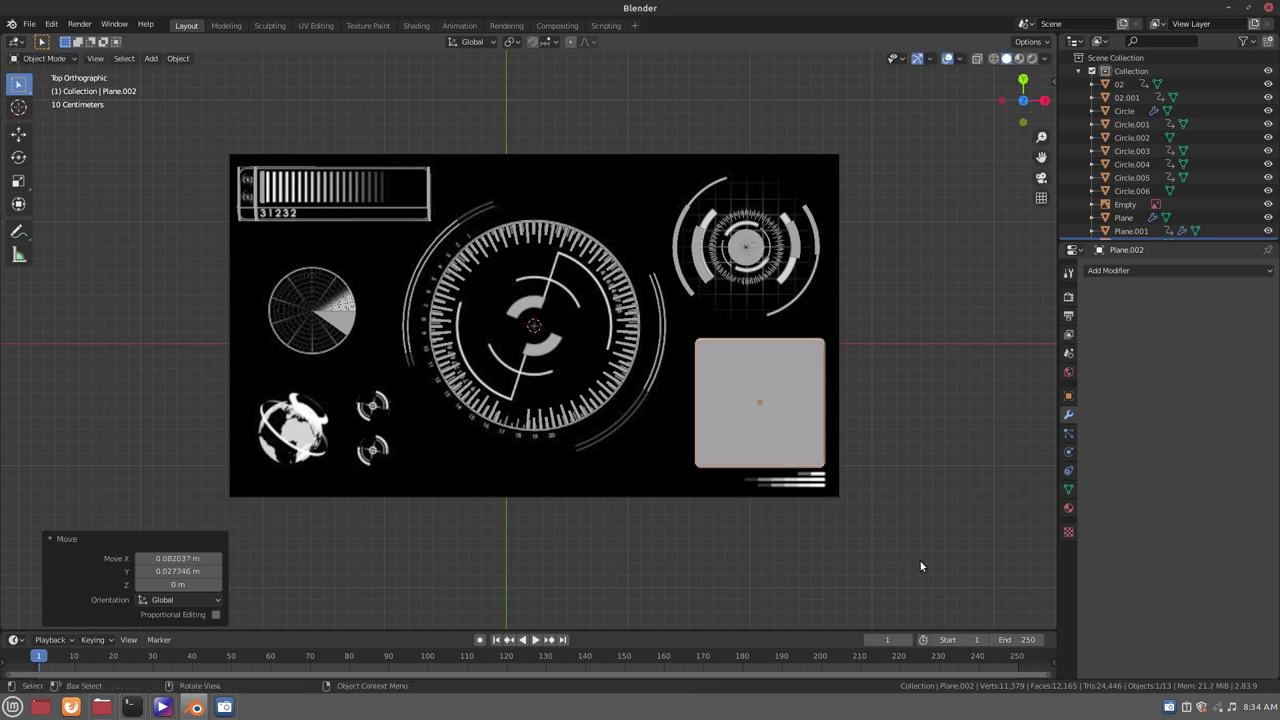
key(s)
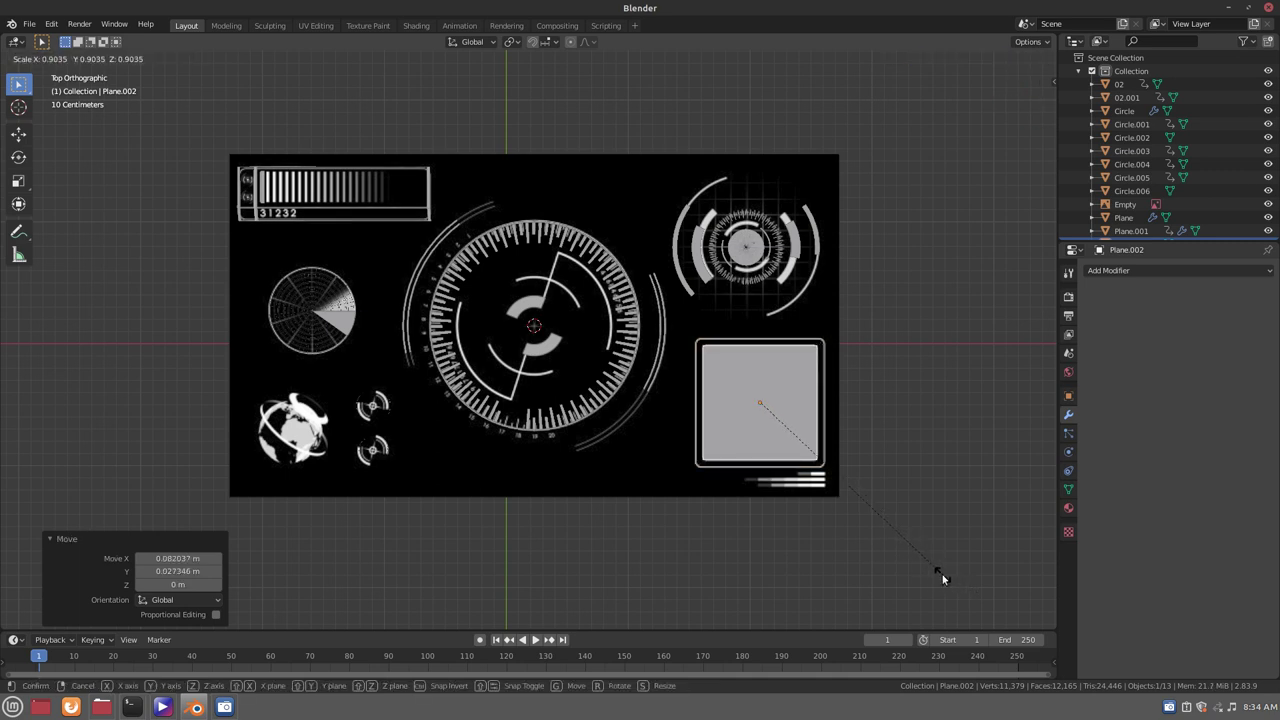
click(942, 574)
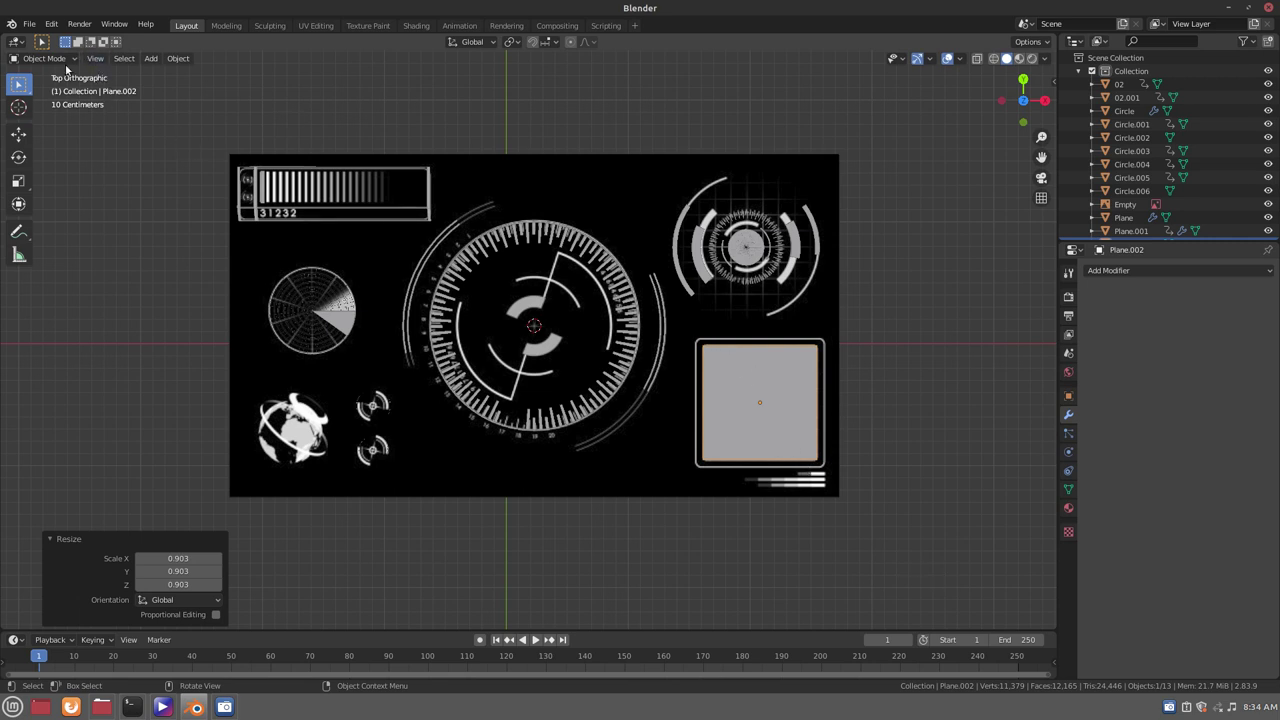
Subdivide Plane.002 in Edit Mode with Number of Cuts raised to 6
key(Tab)
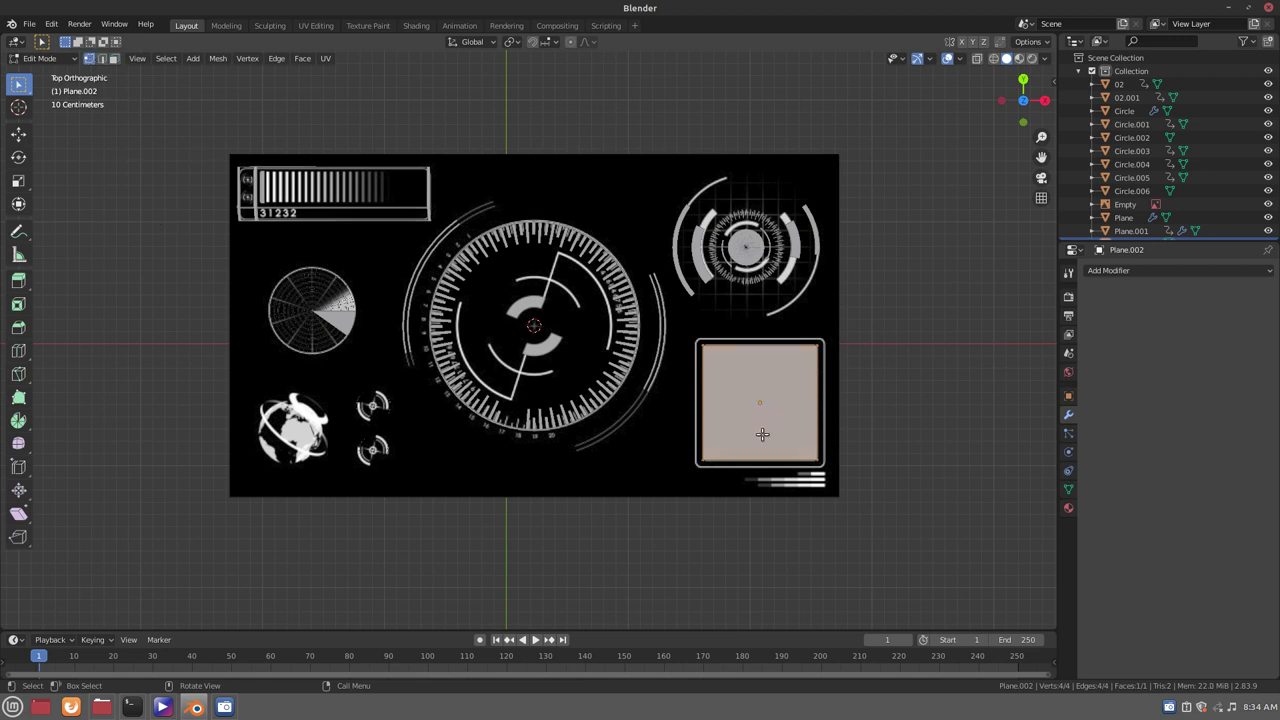
right_click(735, 385)
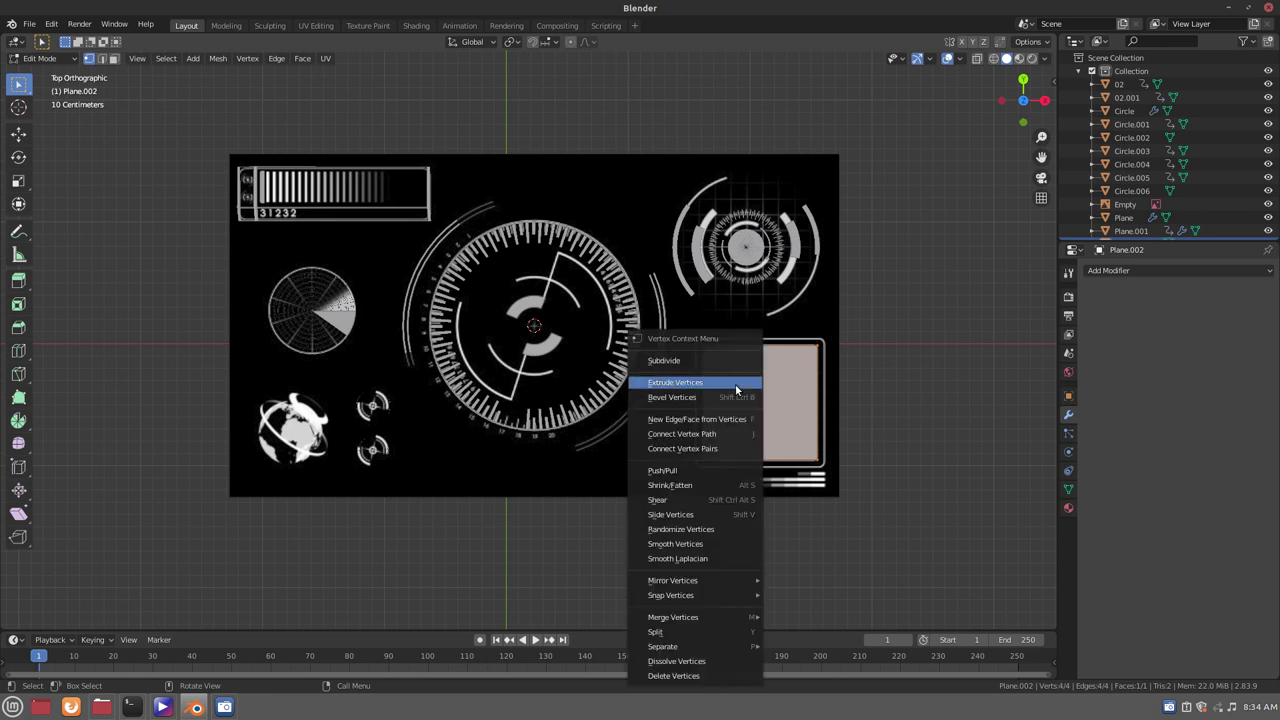
click(718, 360)
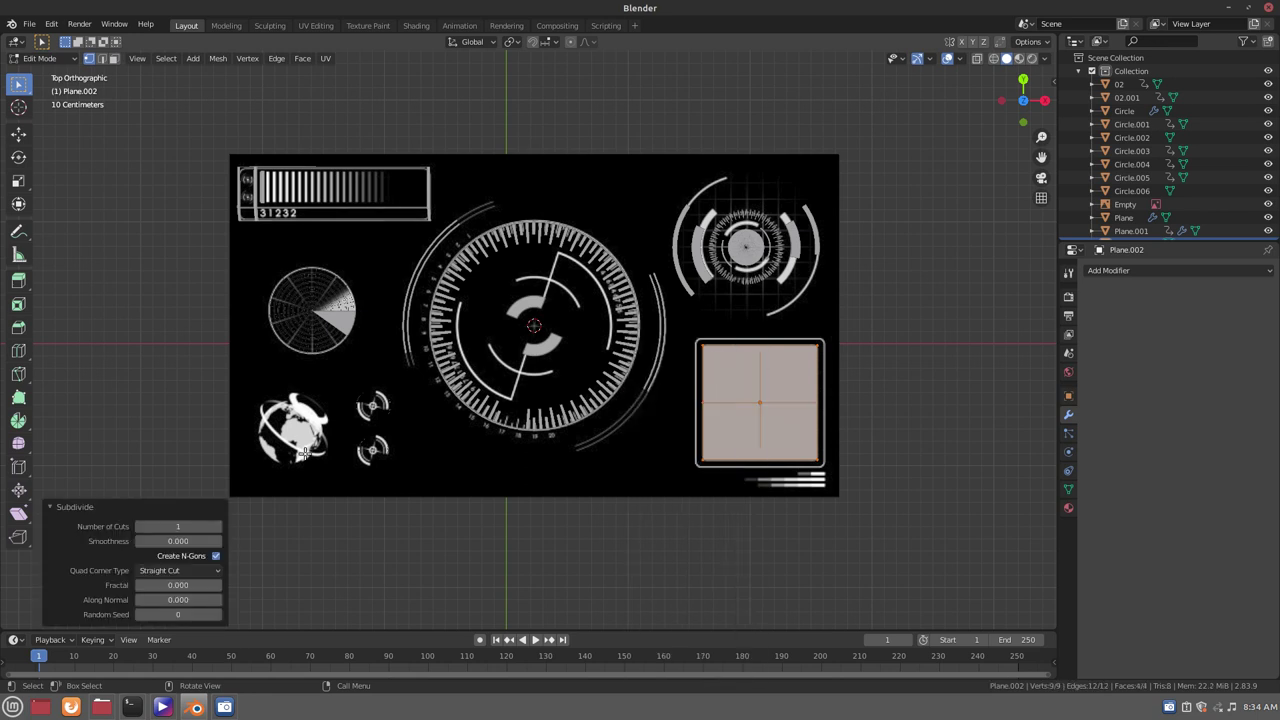
click(152, 527)
text(4)
key(Return)
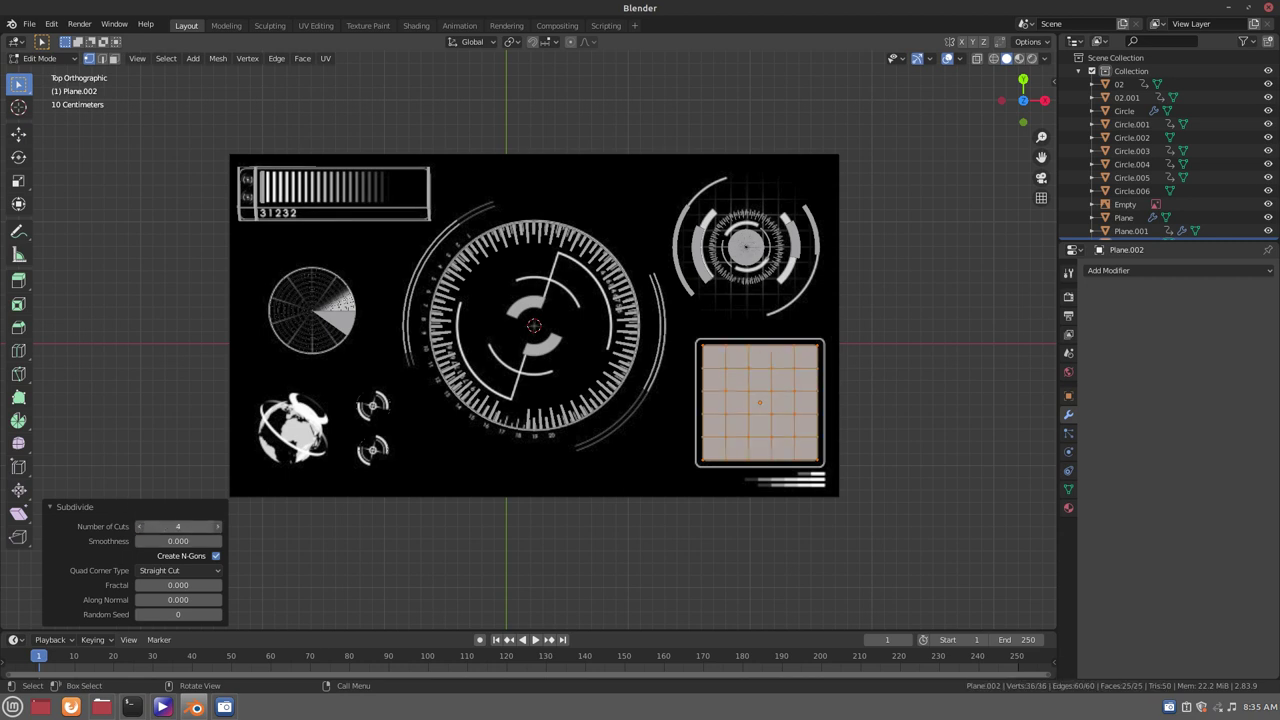
drag(178, 526, 200, 526)
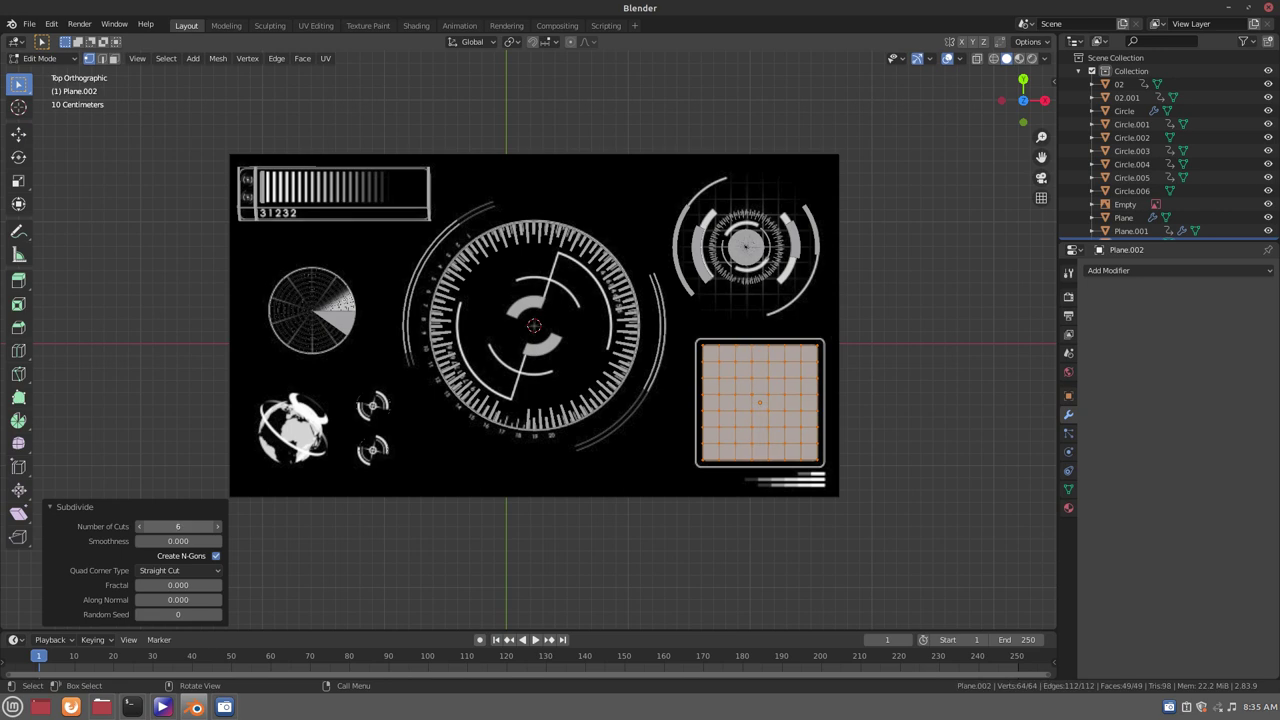
scroll(759, 371, up, 2)
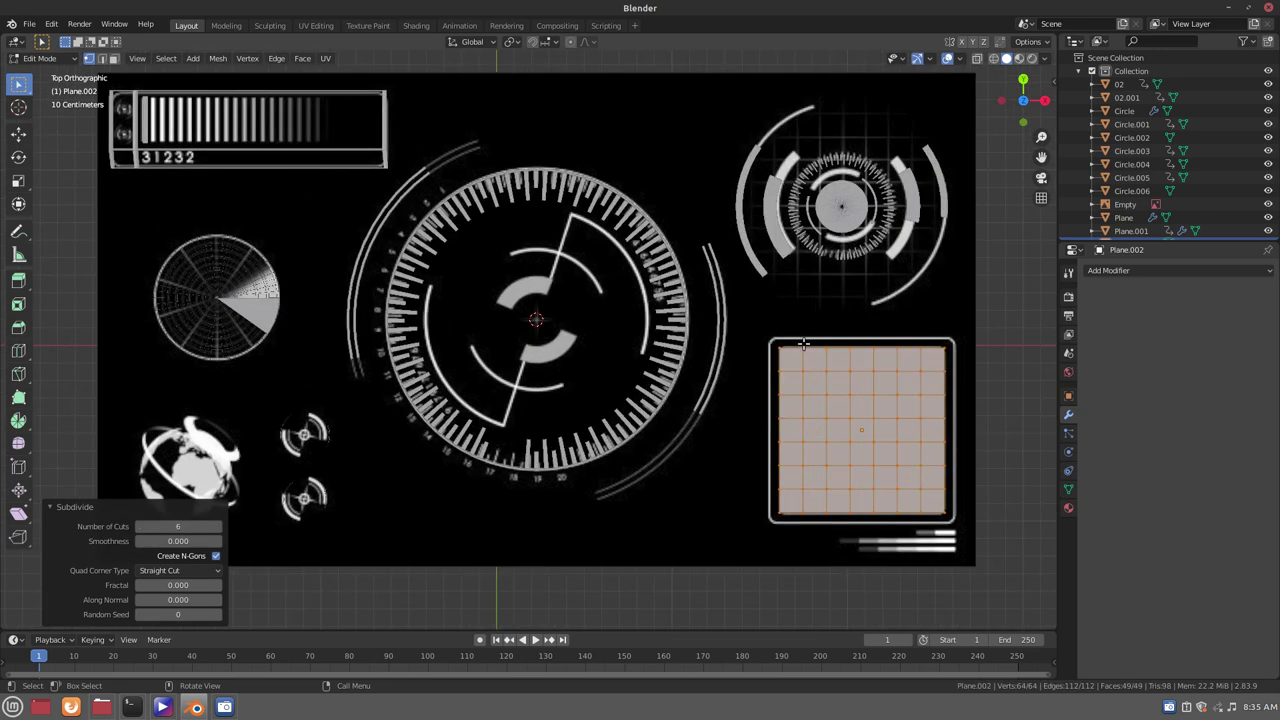
Duplicate the four boundary loops, scale them to 1.130, and extrude inward into a border frame
alt+click(792, 347)
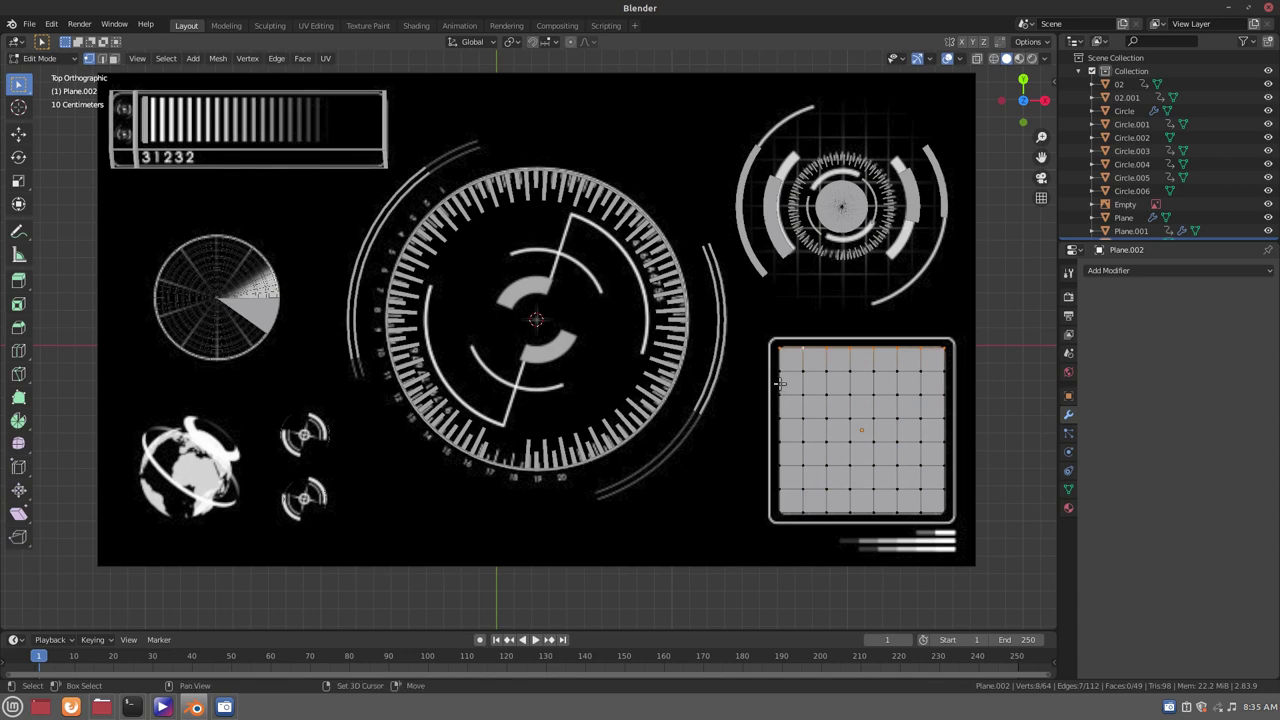
alt+shift+click(780, 383)
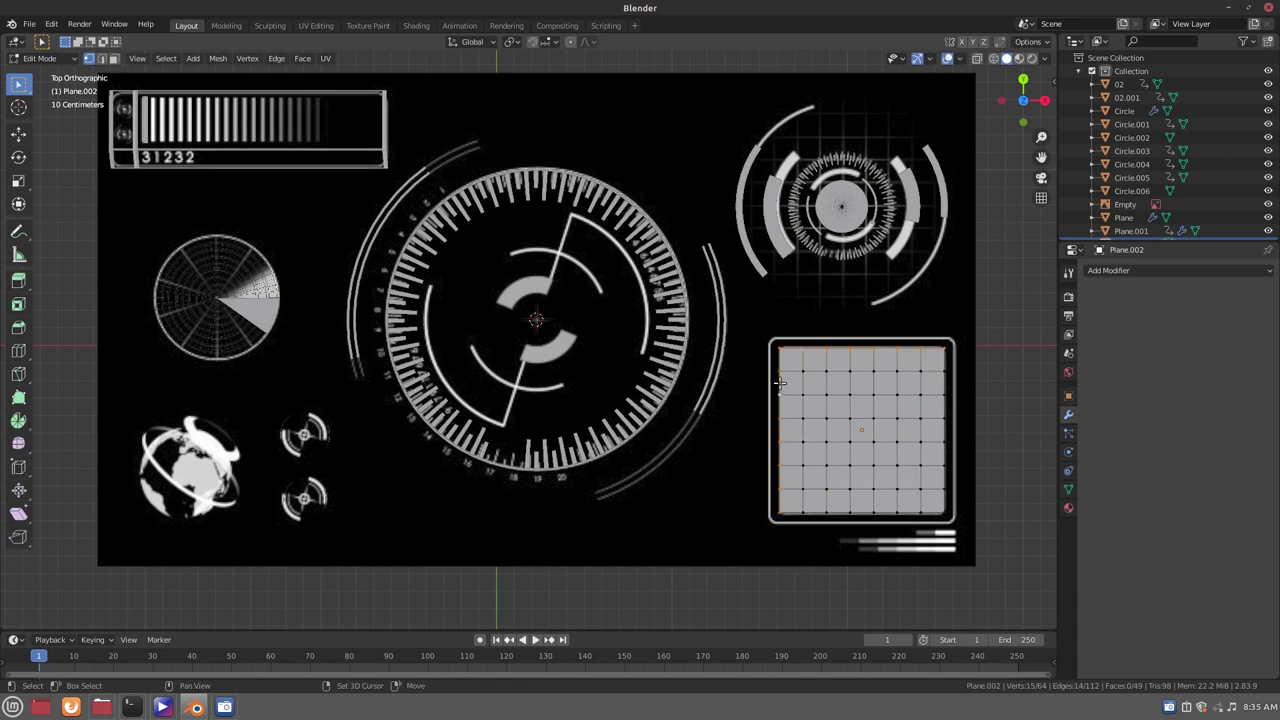
alt+shift+click(944, 470)
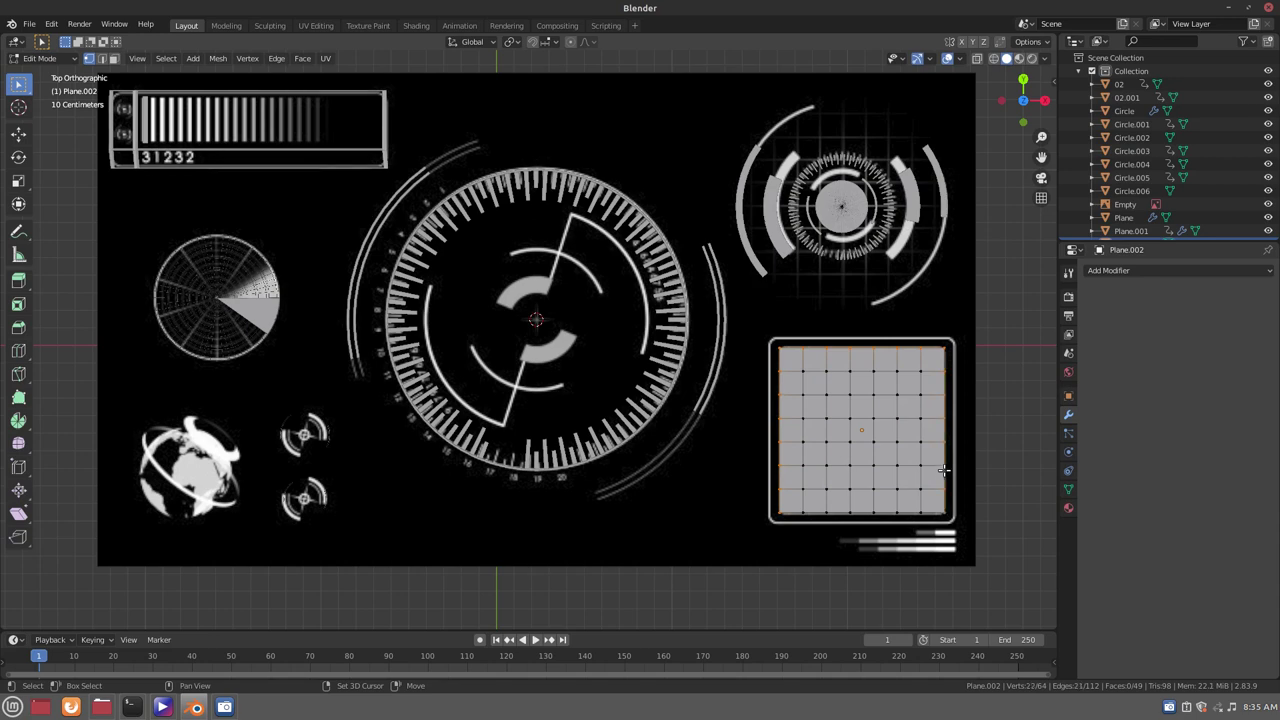
alt+shift+click(908, 512)
key(shift+d)
key(Escape)
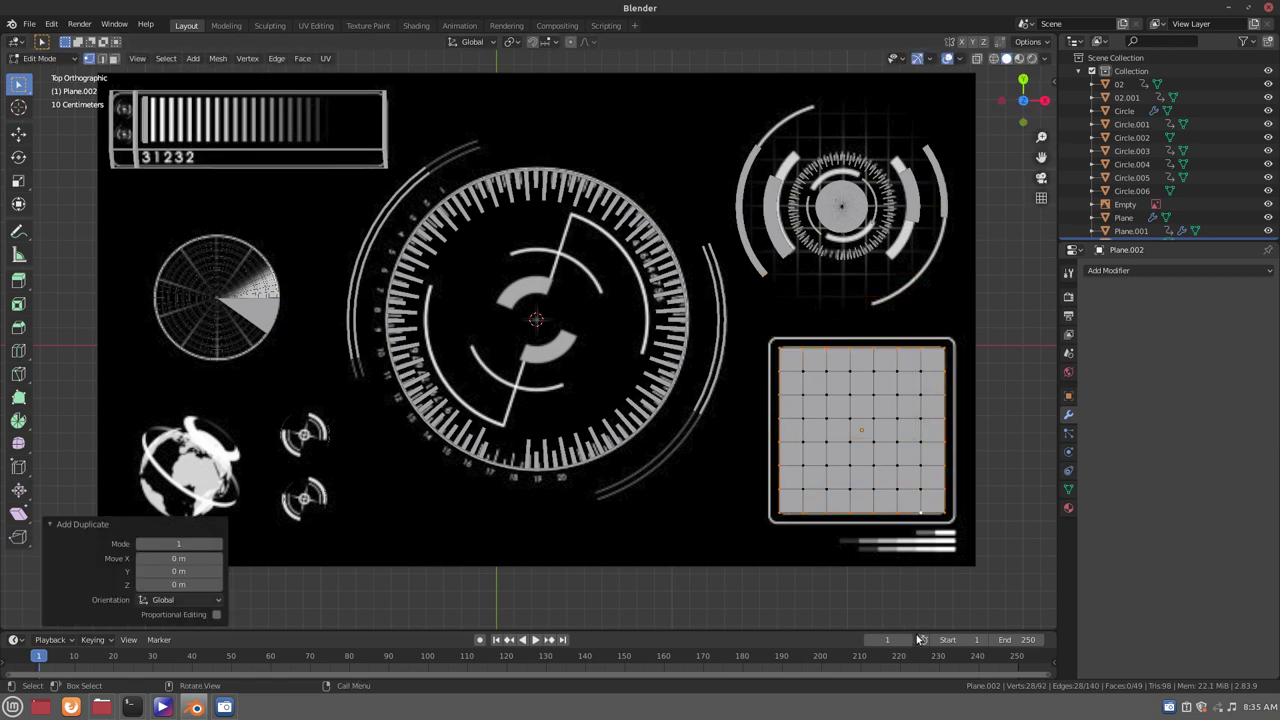
key(s)
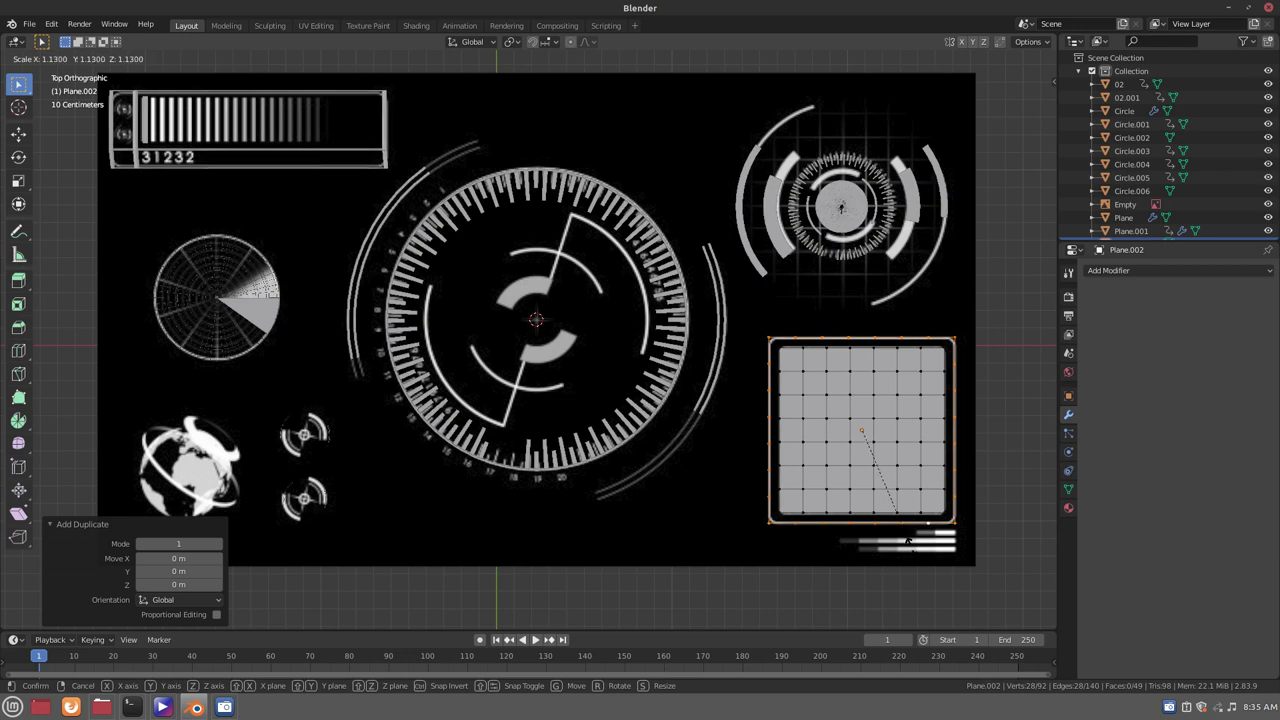
click(911, 551)
key(e)
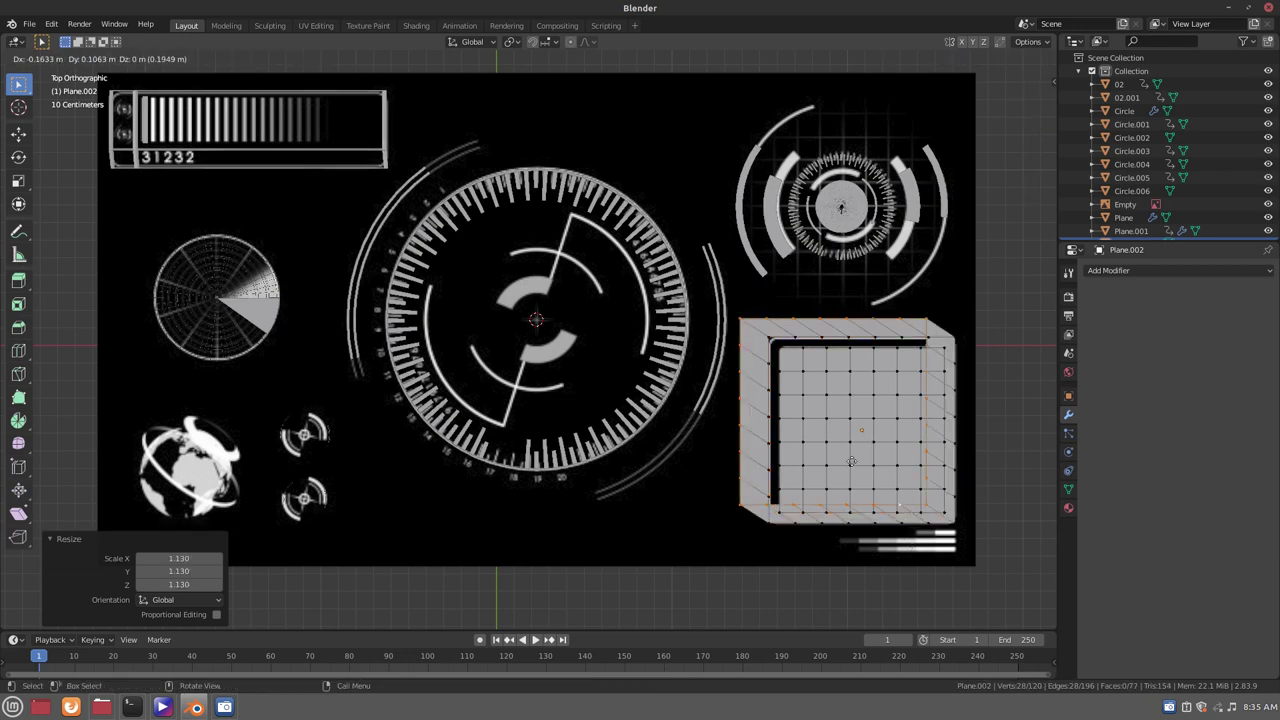
right_click(899, 541)
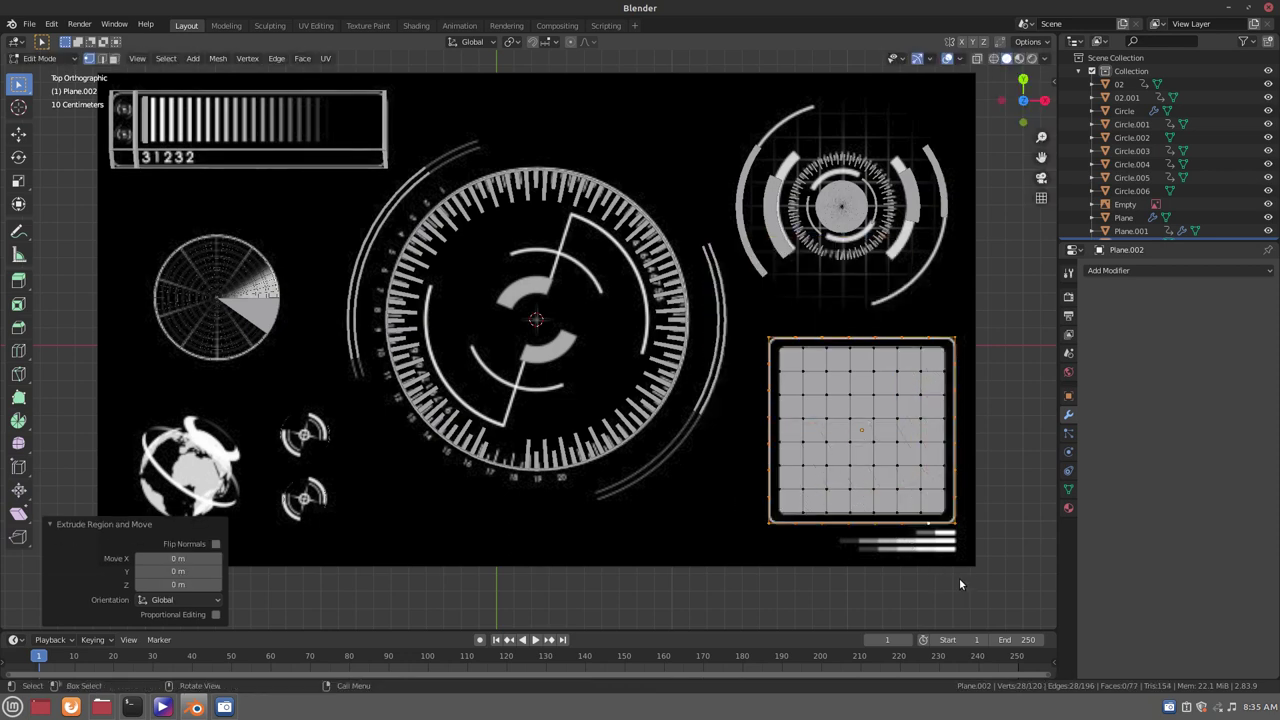
key(s)
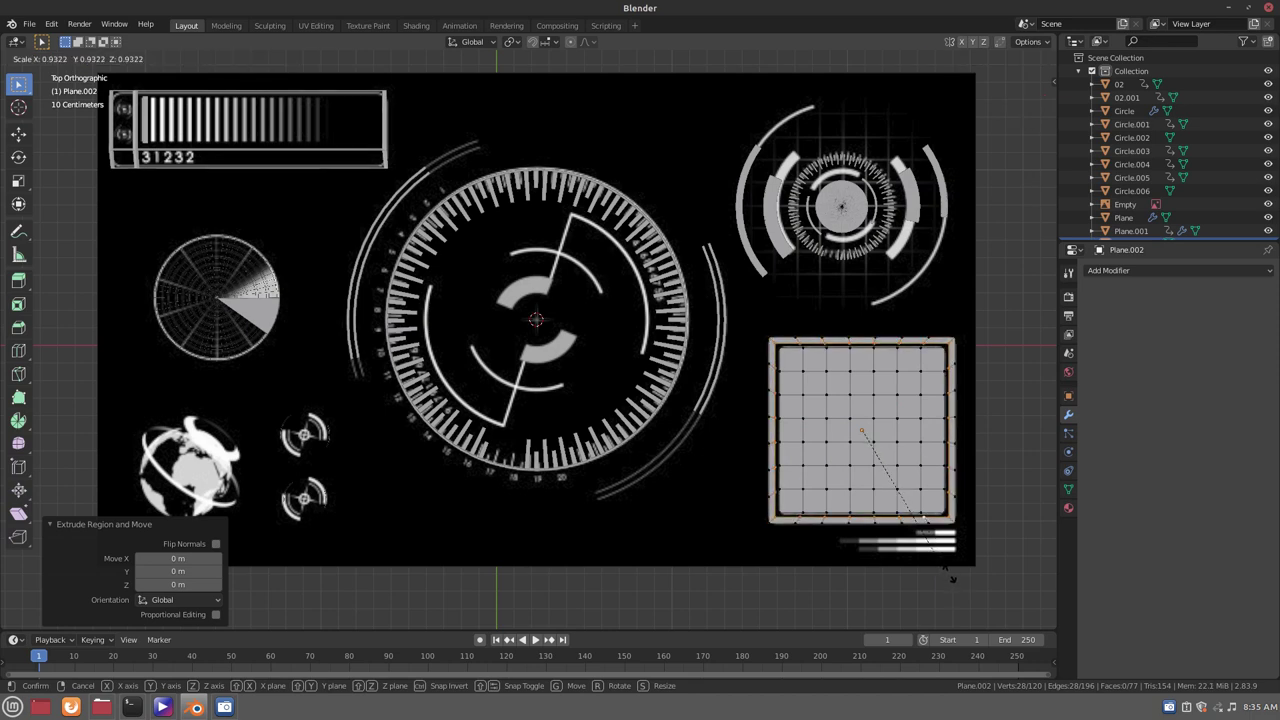
right_click(952, 577)
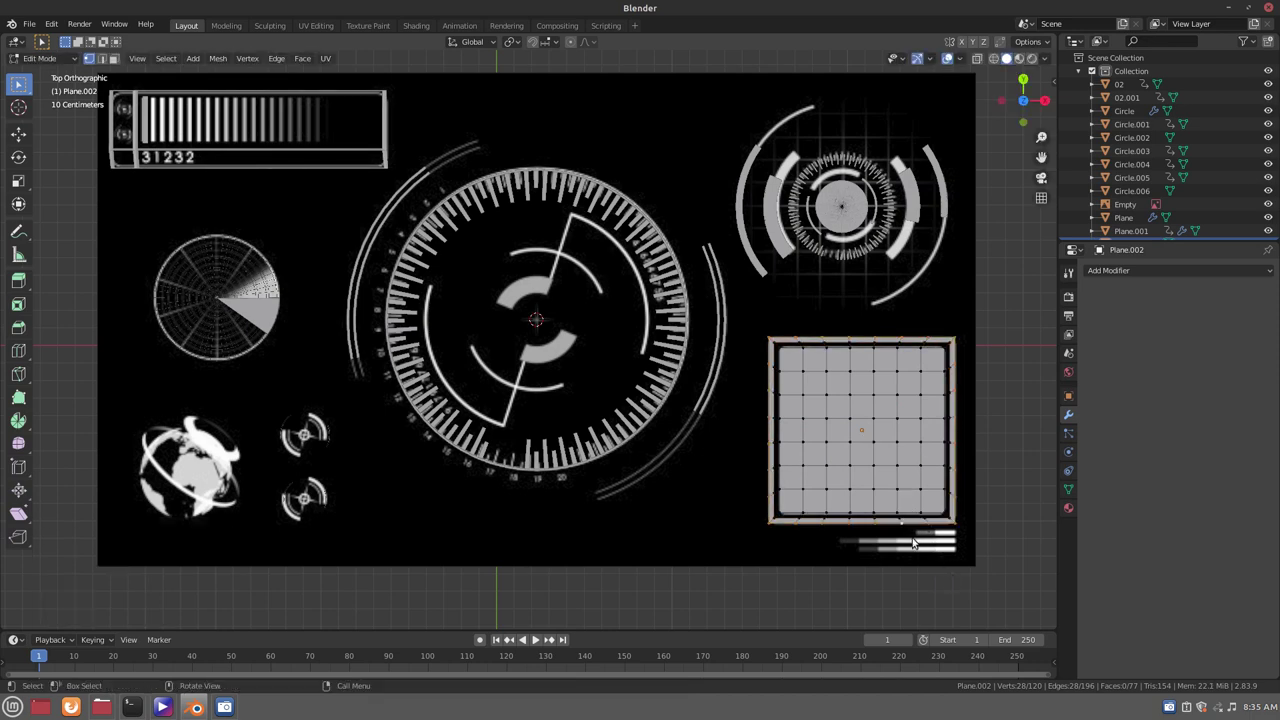
Separate the linked frame into its own object, then select the grid plane in Object Mode
key(ctrl)
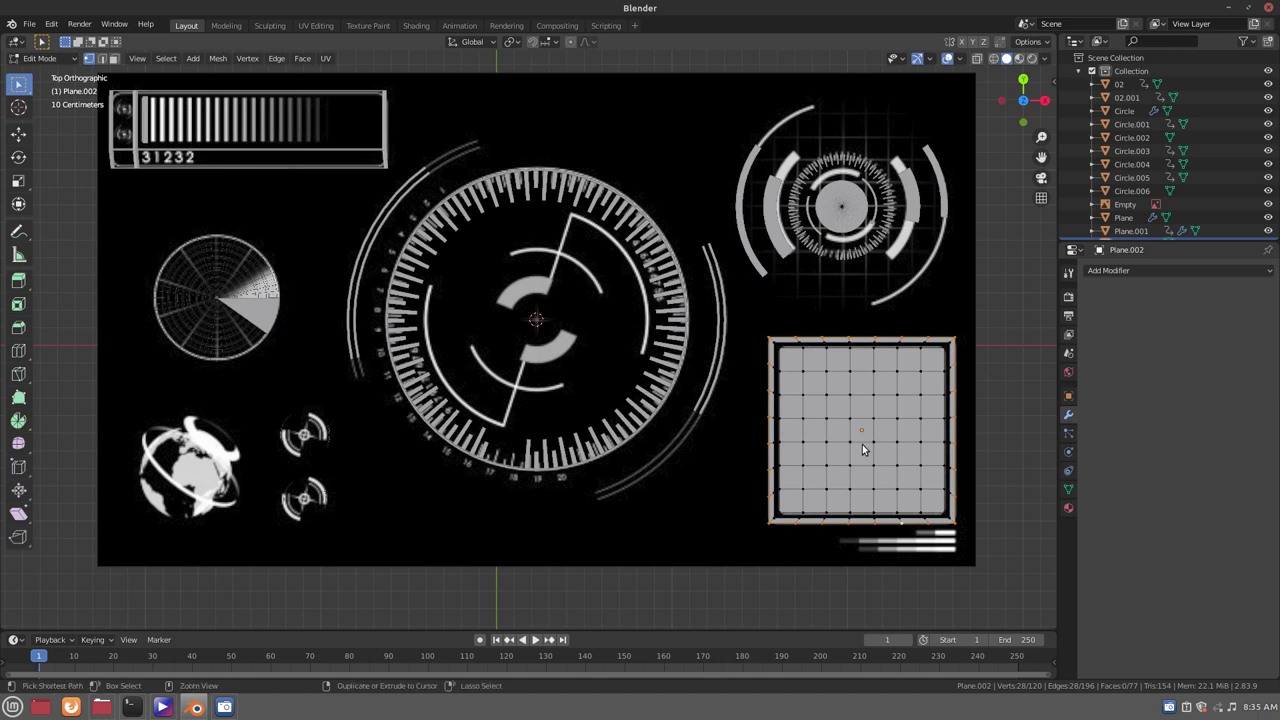
key(ctrl+l)
key(p)
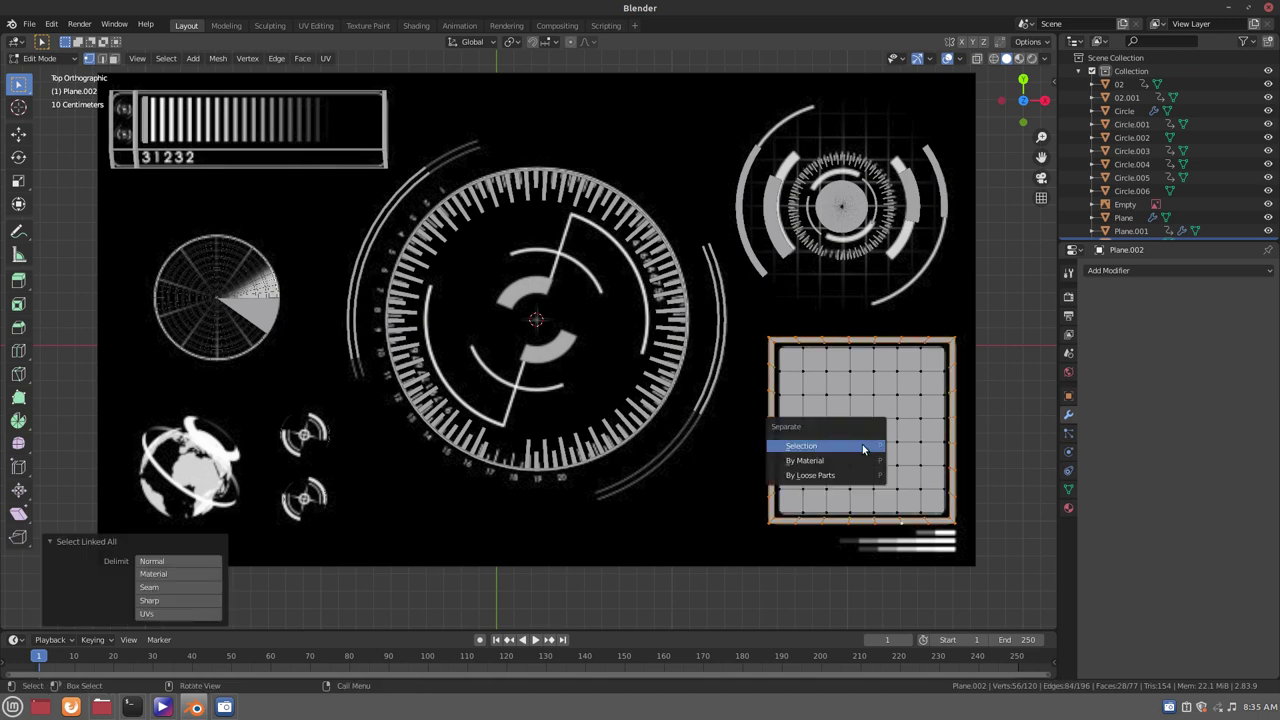
click(862, 444)
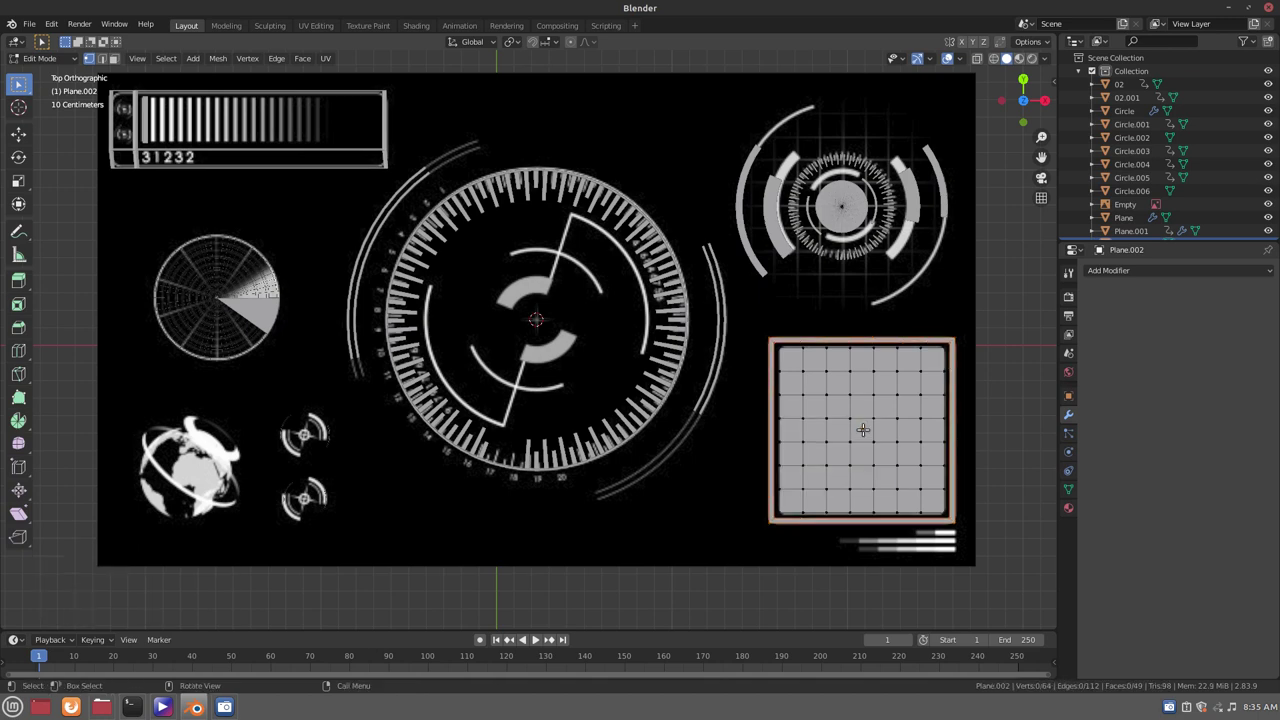
key(Tab)
click(838, 398)
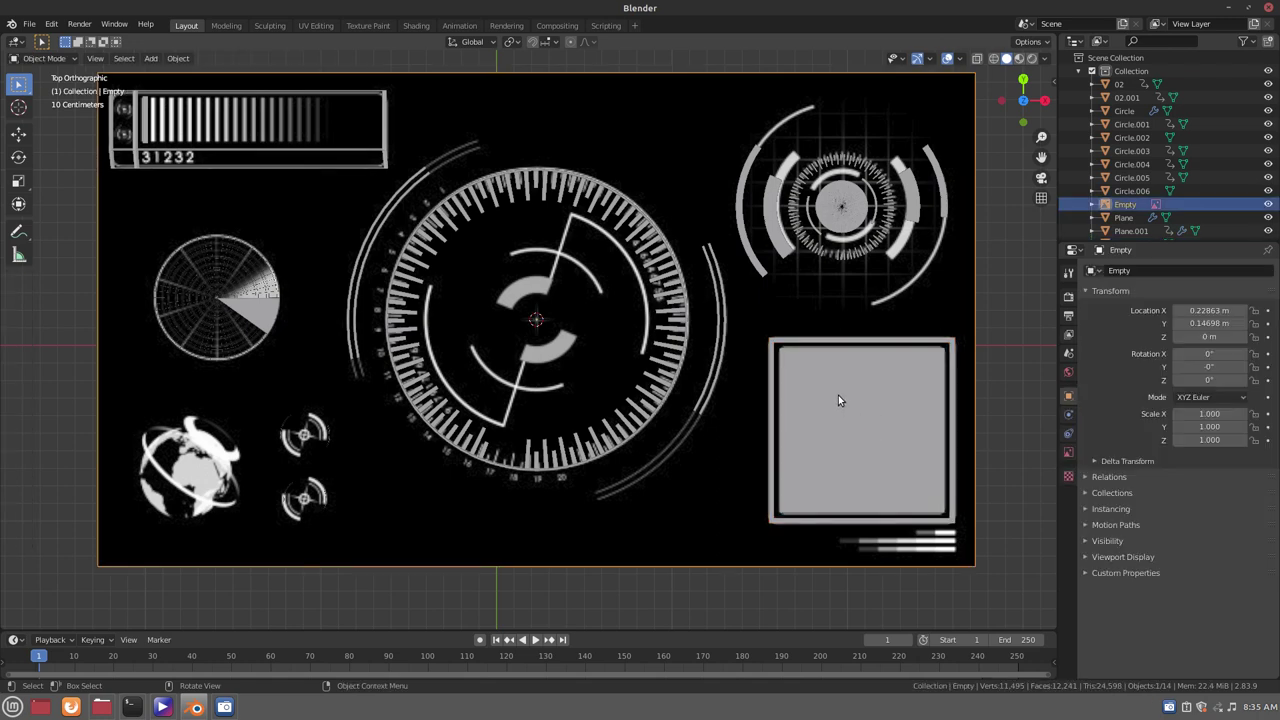
click(838, 399)
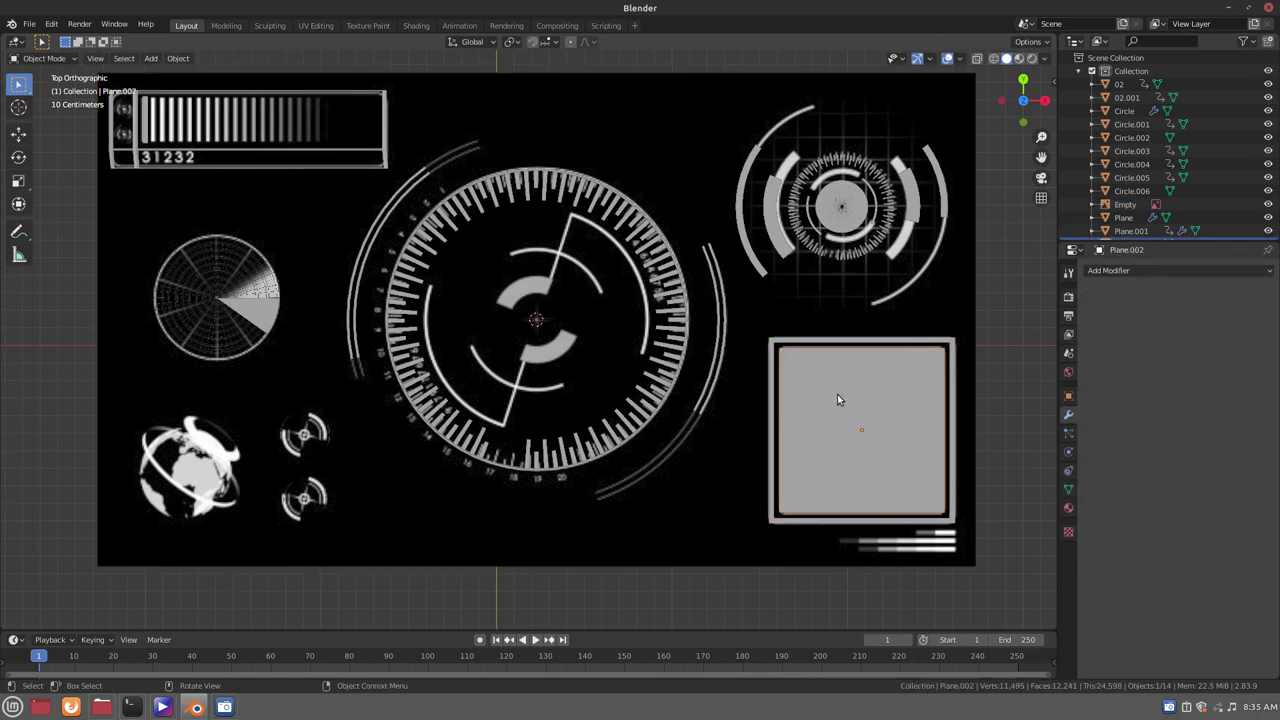
Give the grid plane a Wireframe modifier with 0.023 m thickness, then duplicate it
click(1150, 271)
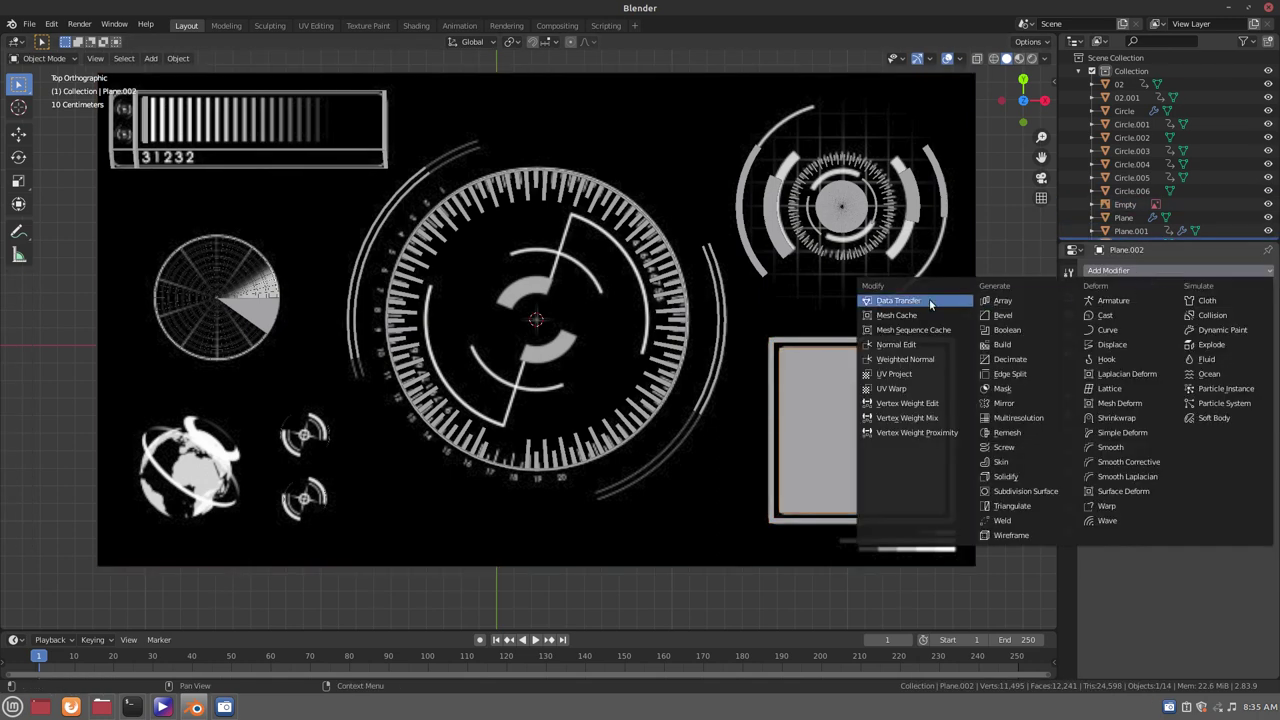
click(1023, 536)
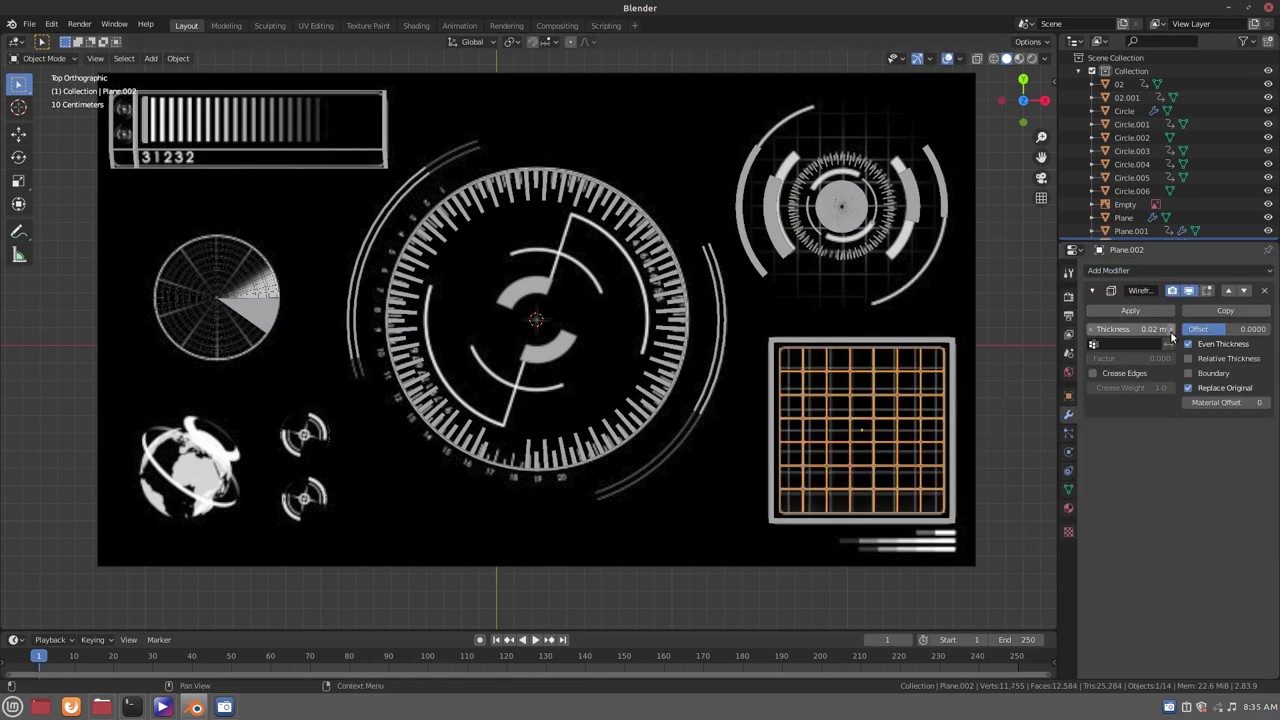
drag(1173, 335, 1173, 335)
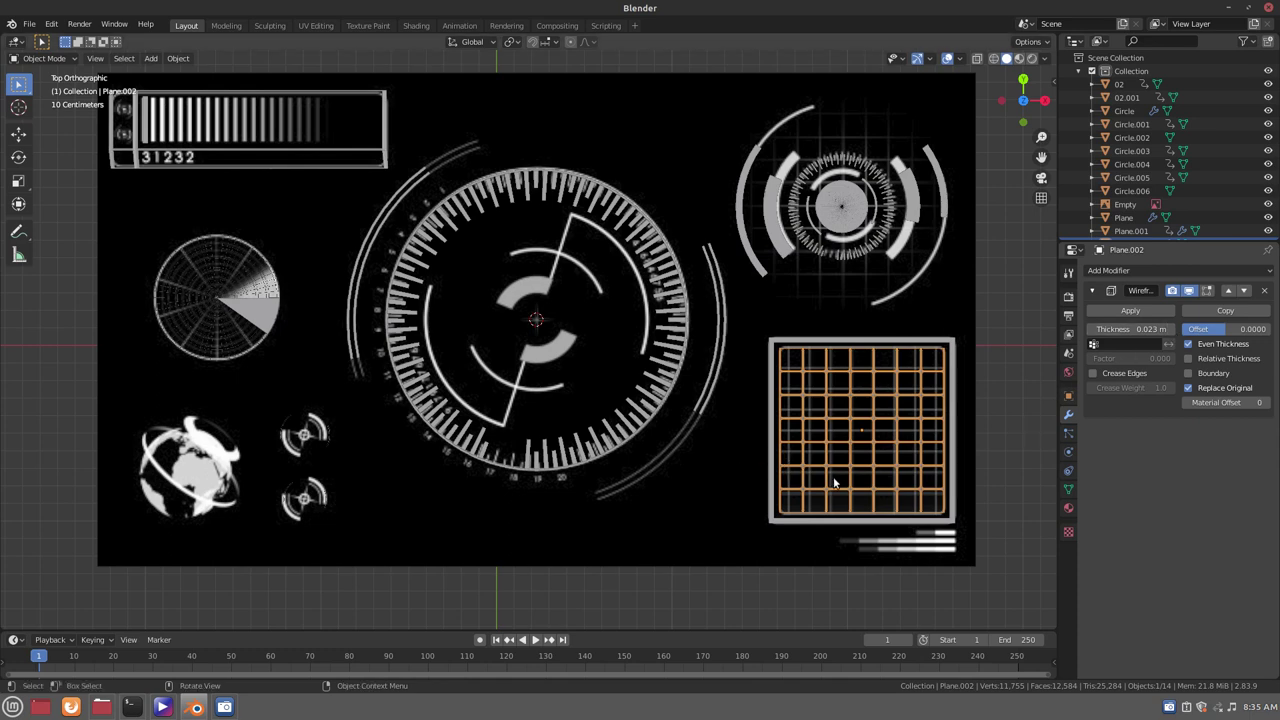
key(shift+d)
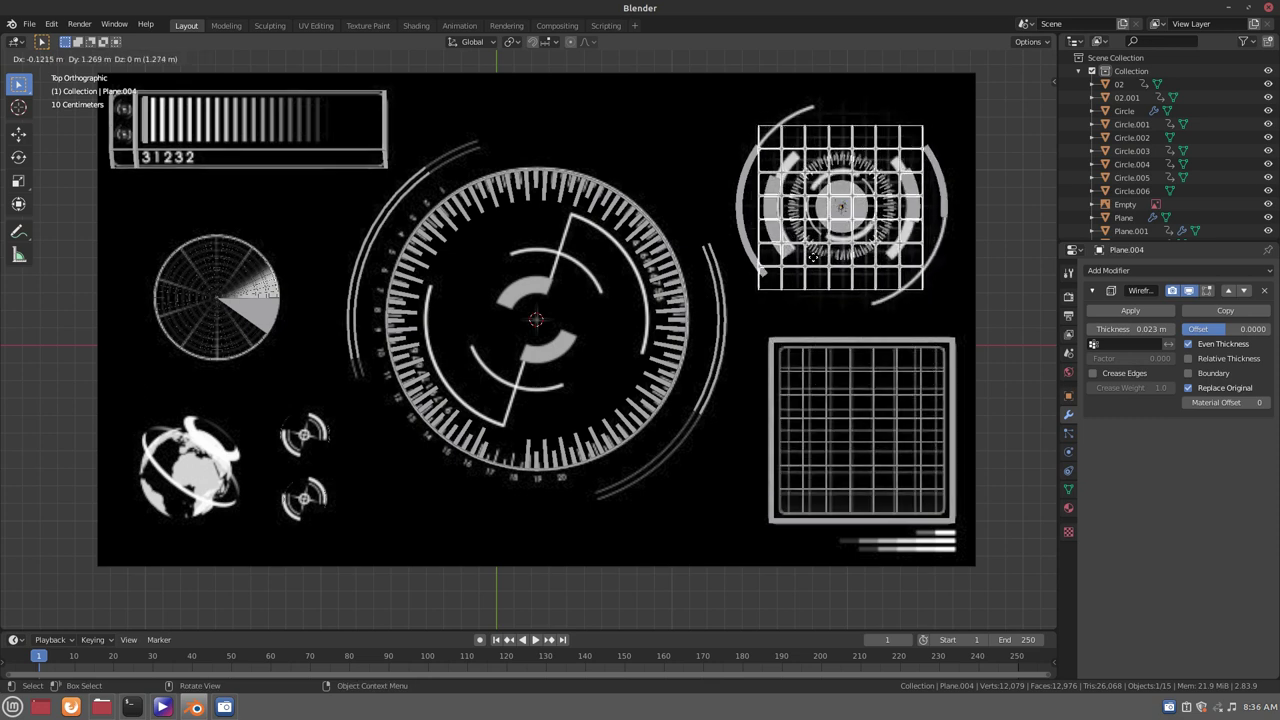
Place the duplicate over the top-right dial, scale it to 1.317, and lower it 0.229 m on Z
click(813, 257)
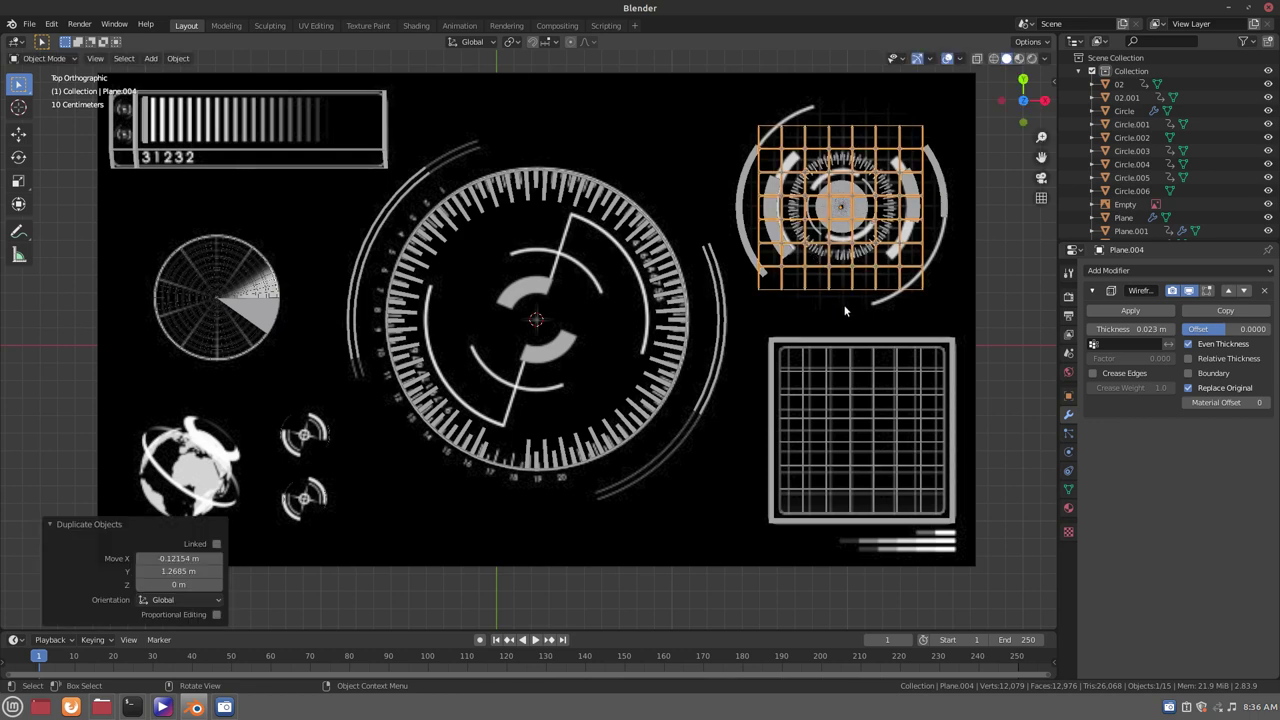
key(s)
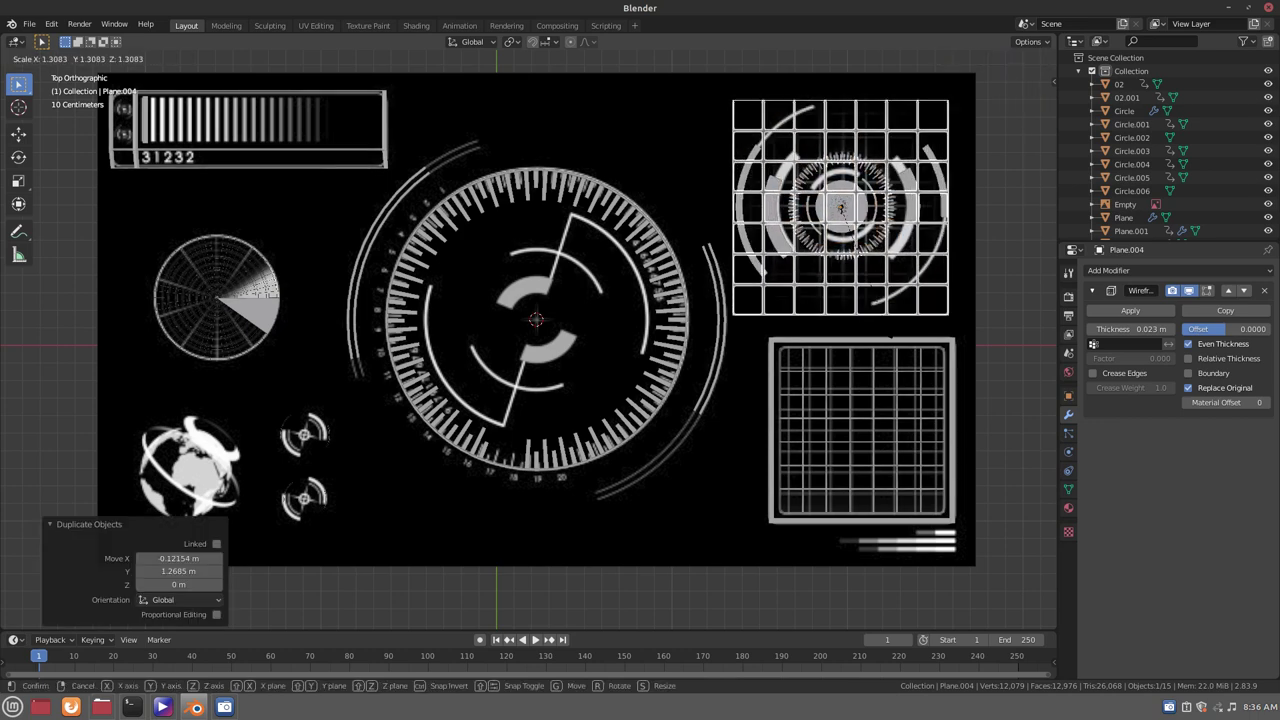
click(829, 236)
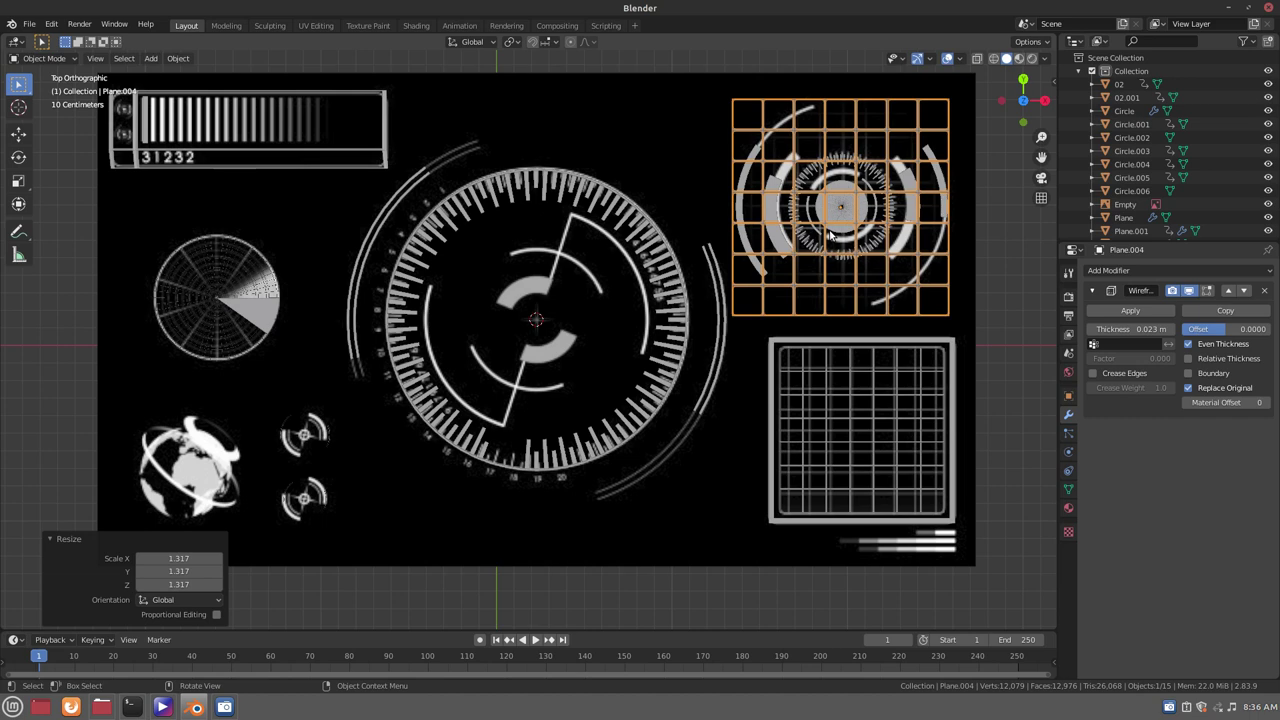
key(g)
key(z)
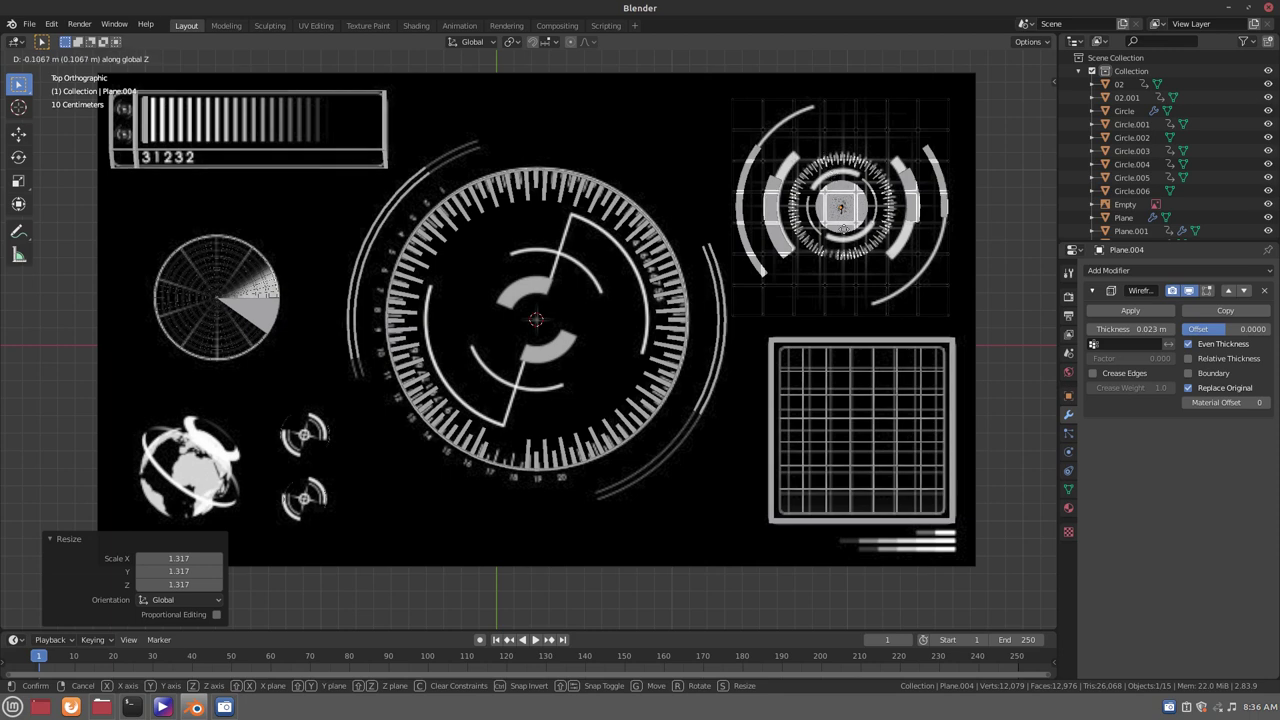
click(840, 193)
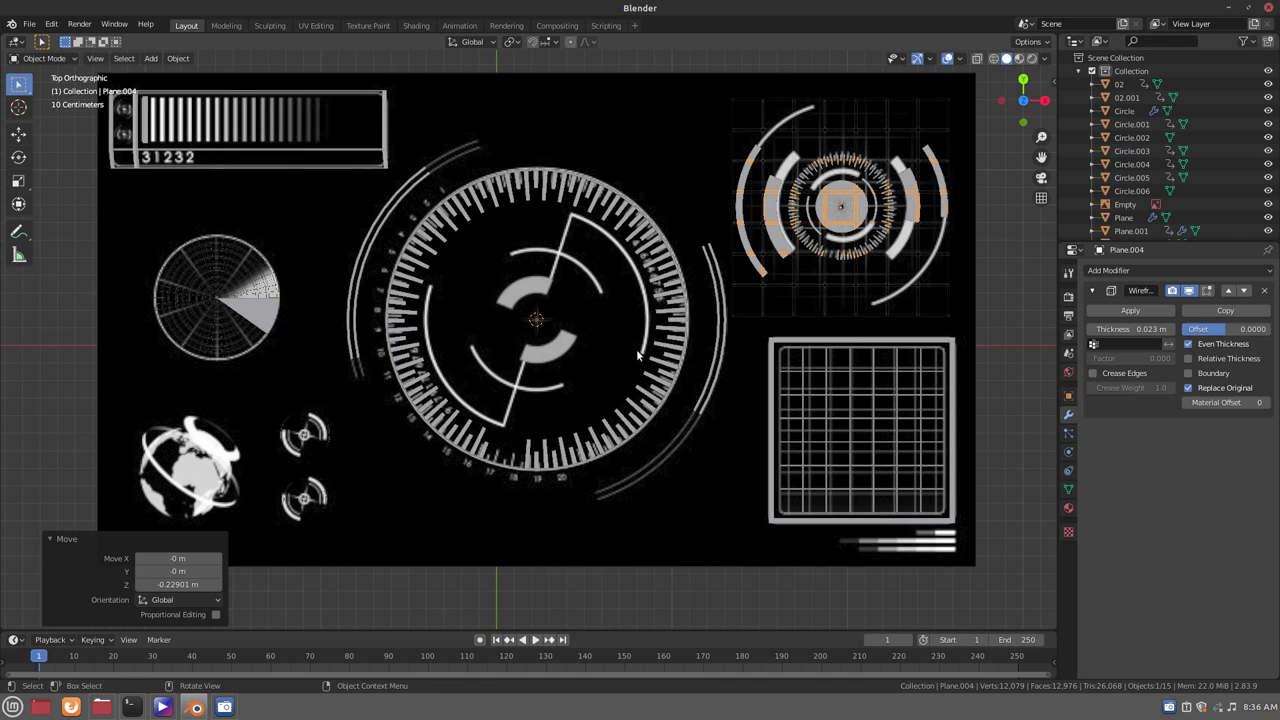
key(Tab)
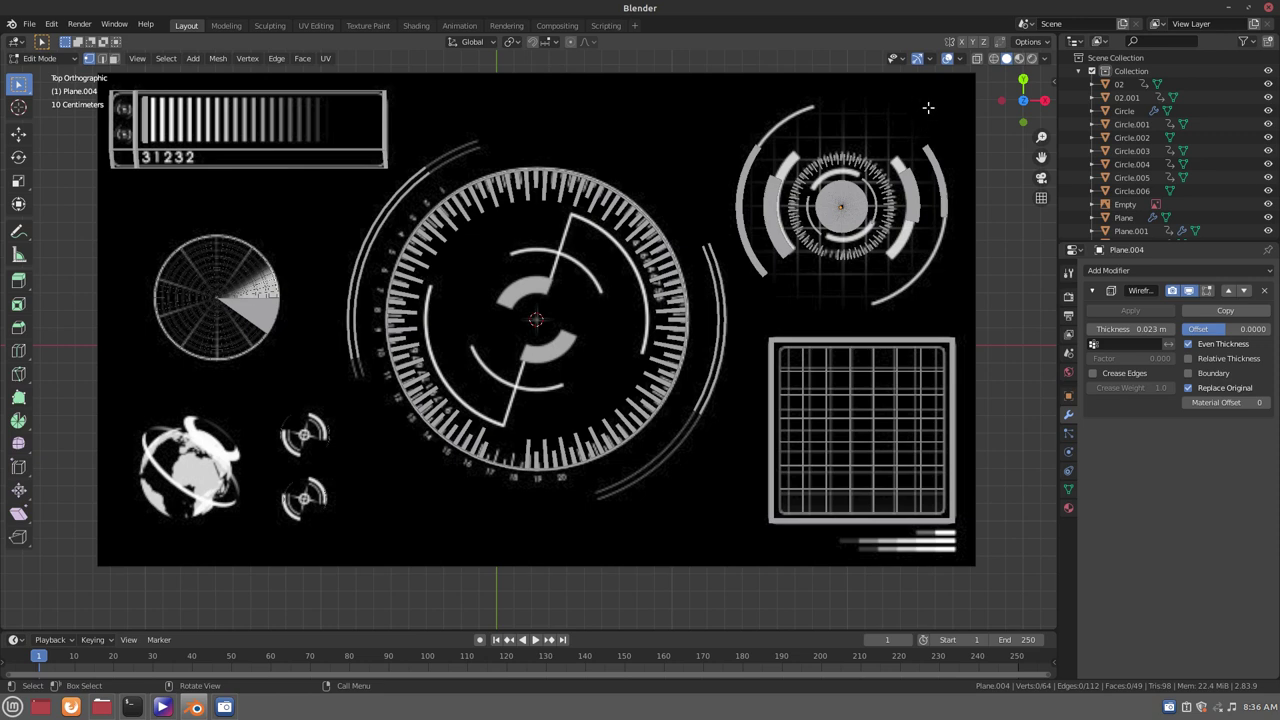
Return to Object Mode and hide the background reference image
key(Tab)
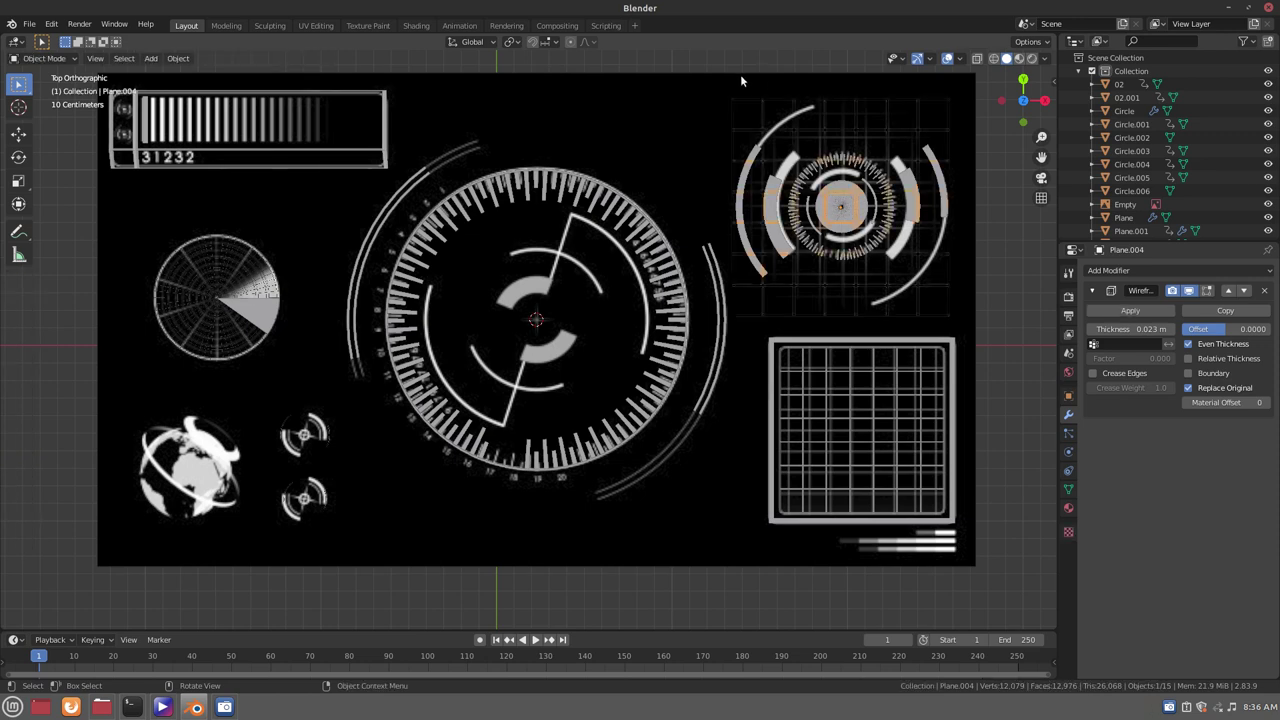
click(741, 76)
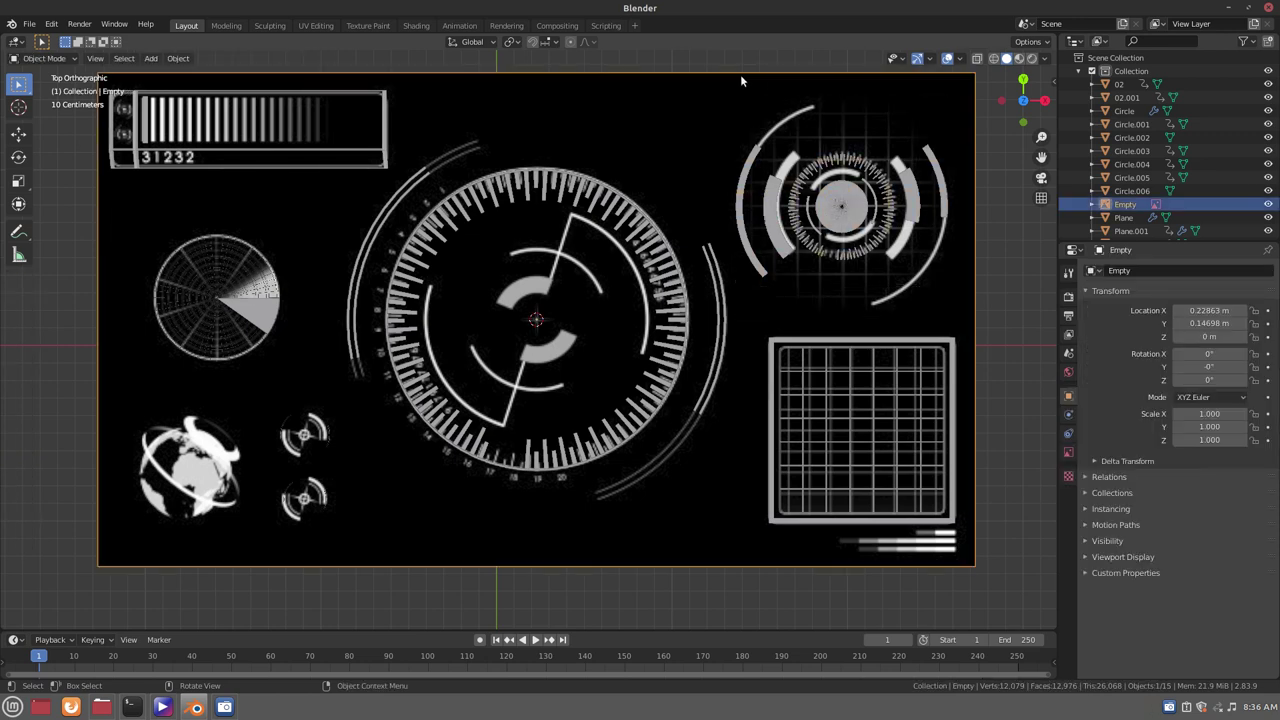
key(h)
Select Plane.004 and enter Edit Mode with its vertex selection cleared
click(732, 108)
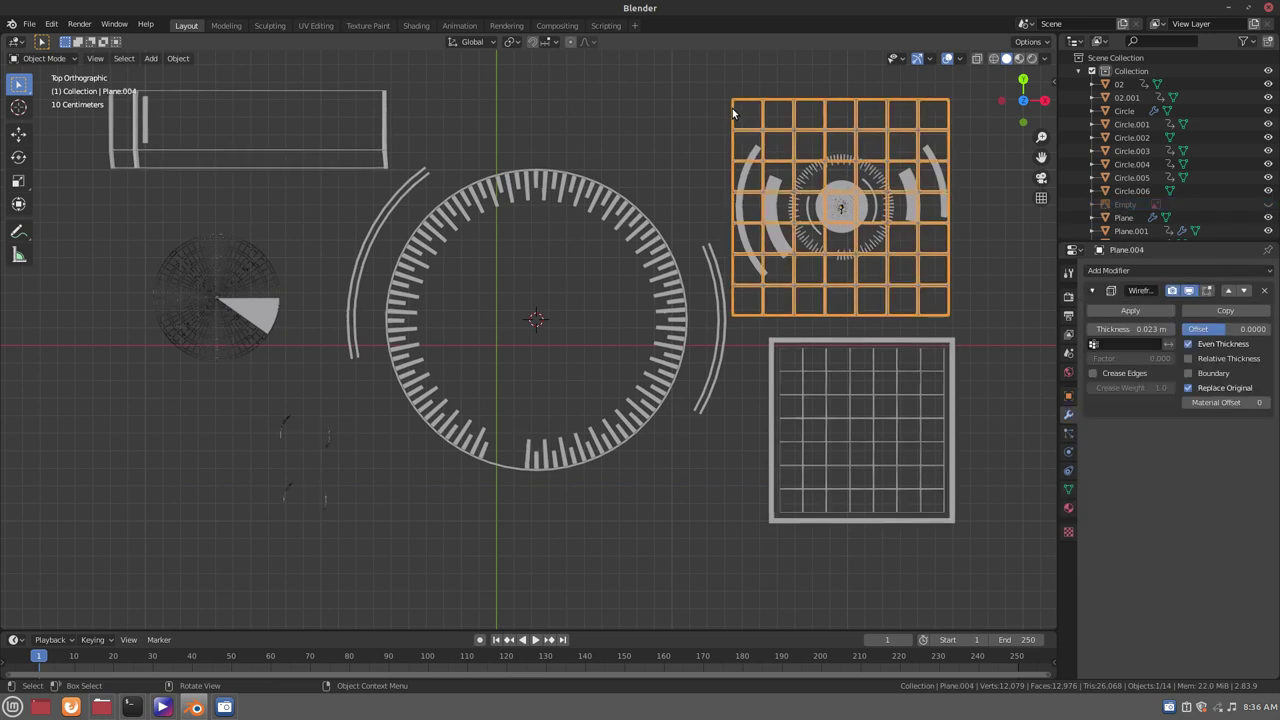
key(Tab)
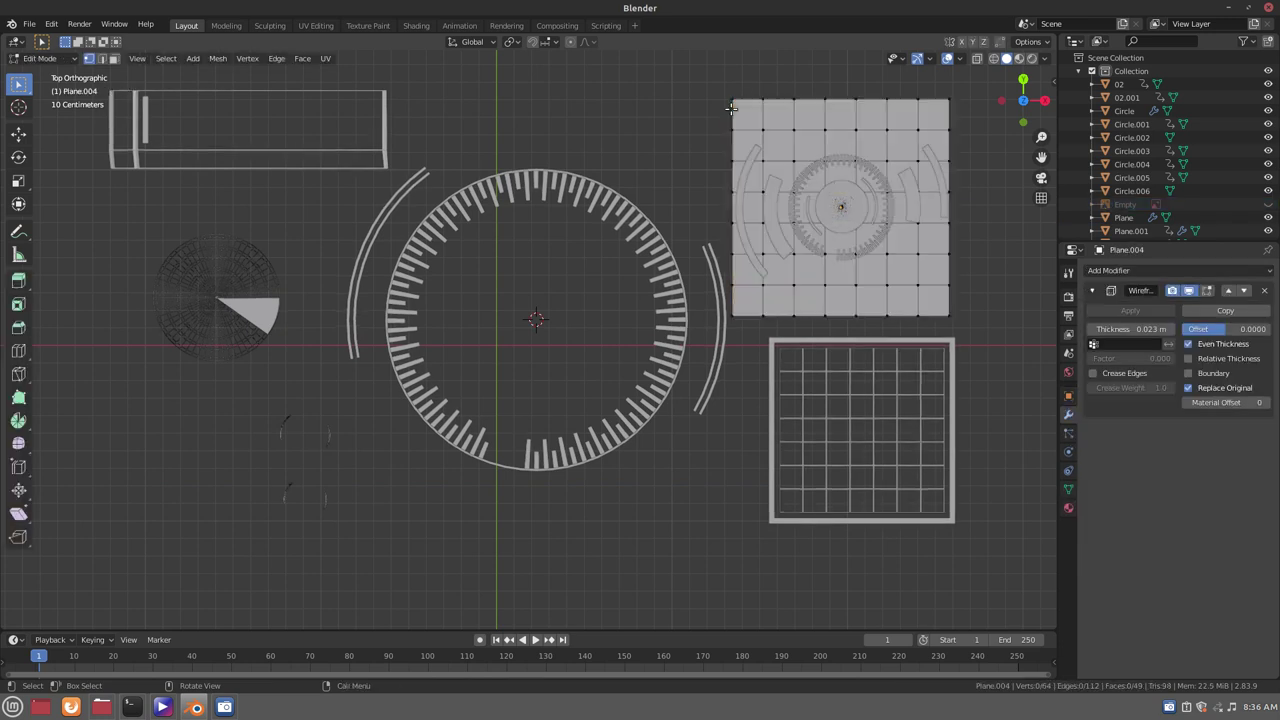
key(a)
key(alt+a)
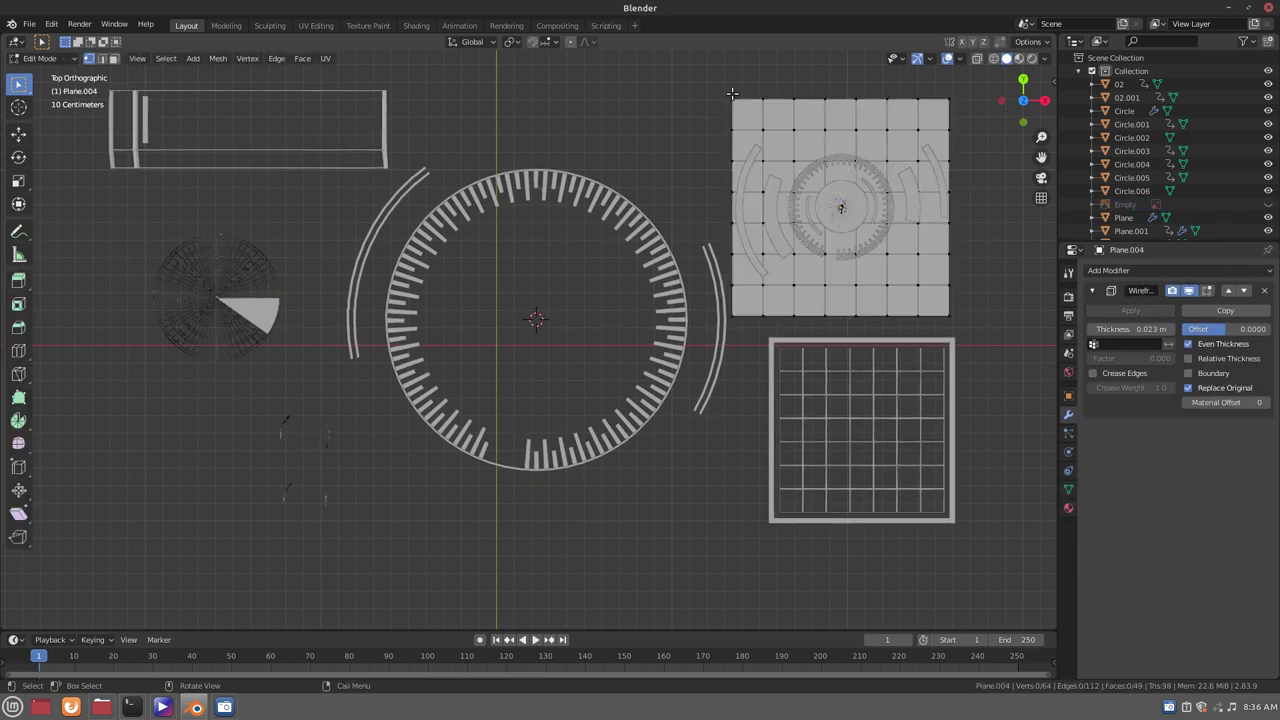
click(732, 100)
alt+shift+click(760, 316)
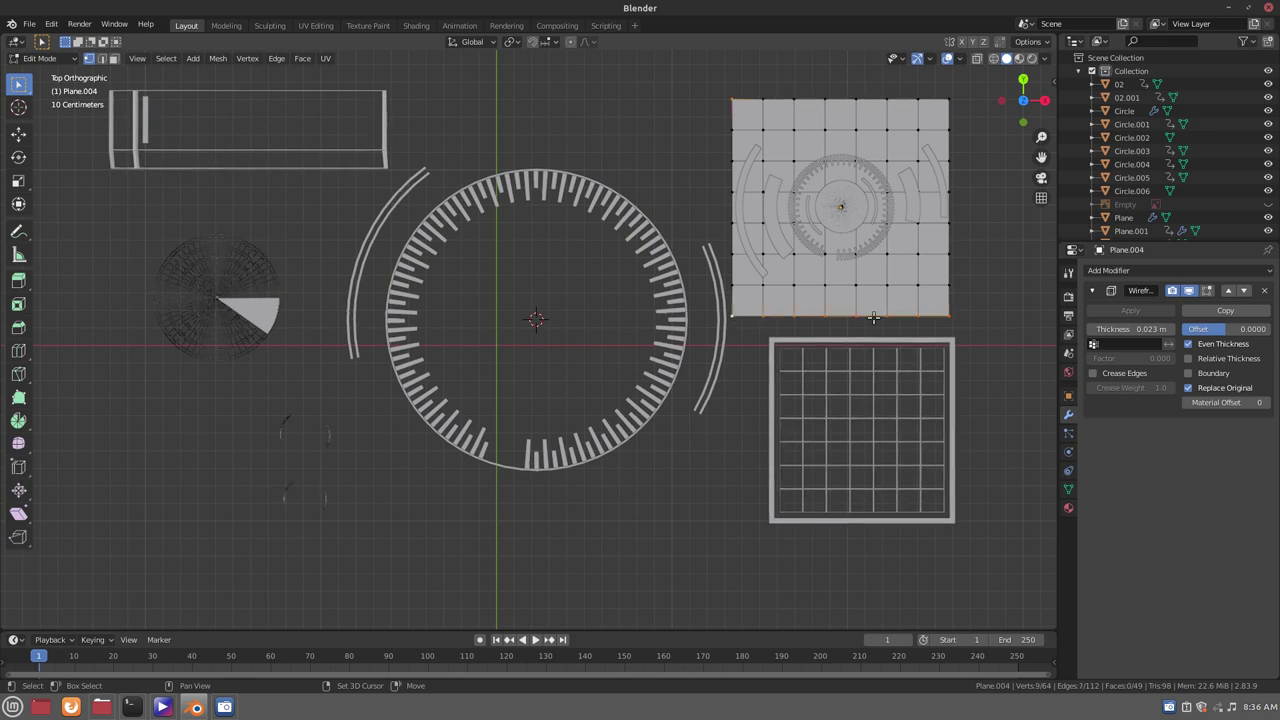
click(940, 313)
Circle-select the grid's corner and mid-edge vertices and delete them to make notched gaps
key(c)
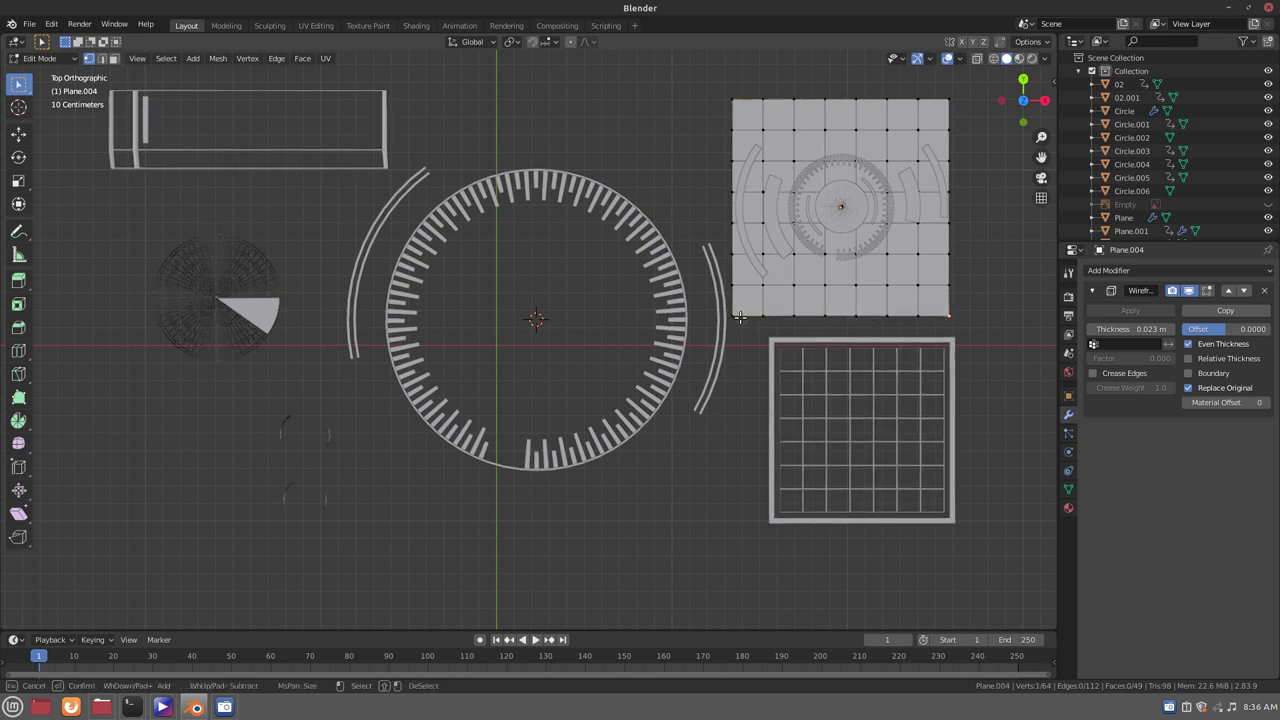
click(734, 314)
click(745, 100)
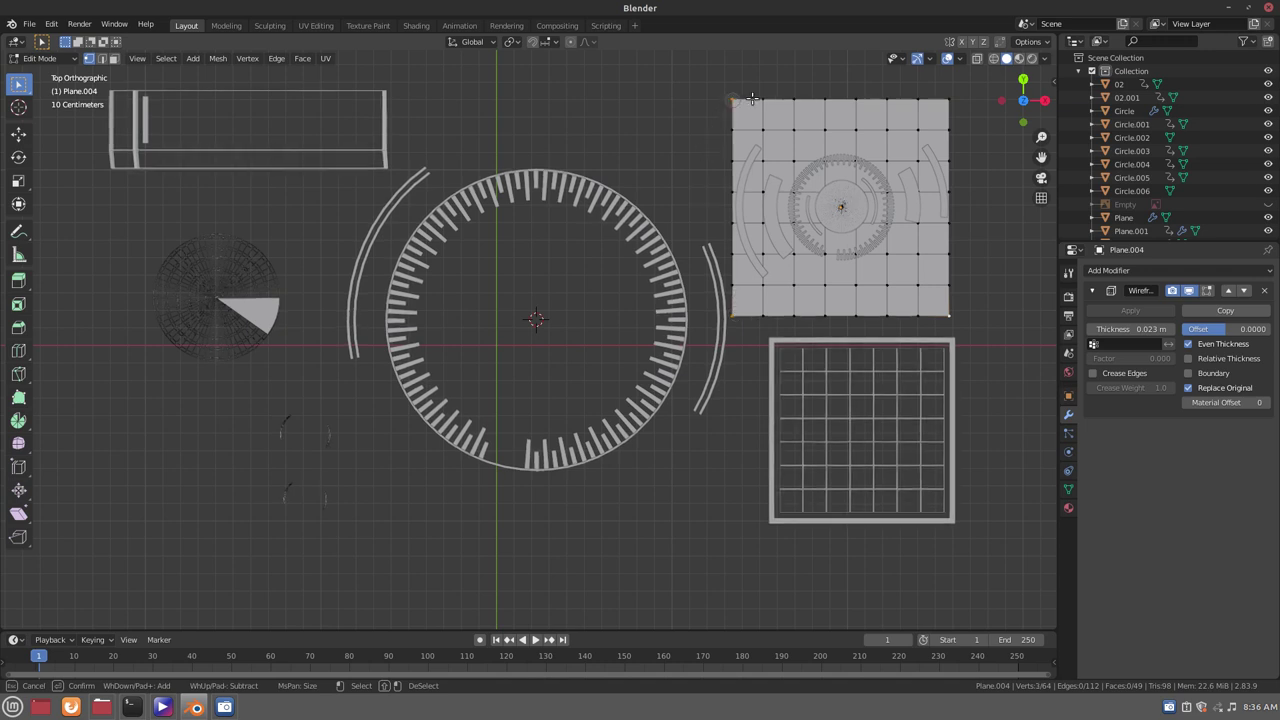
click(945, 99)
click(826, 100)
click(728, 192)
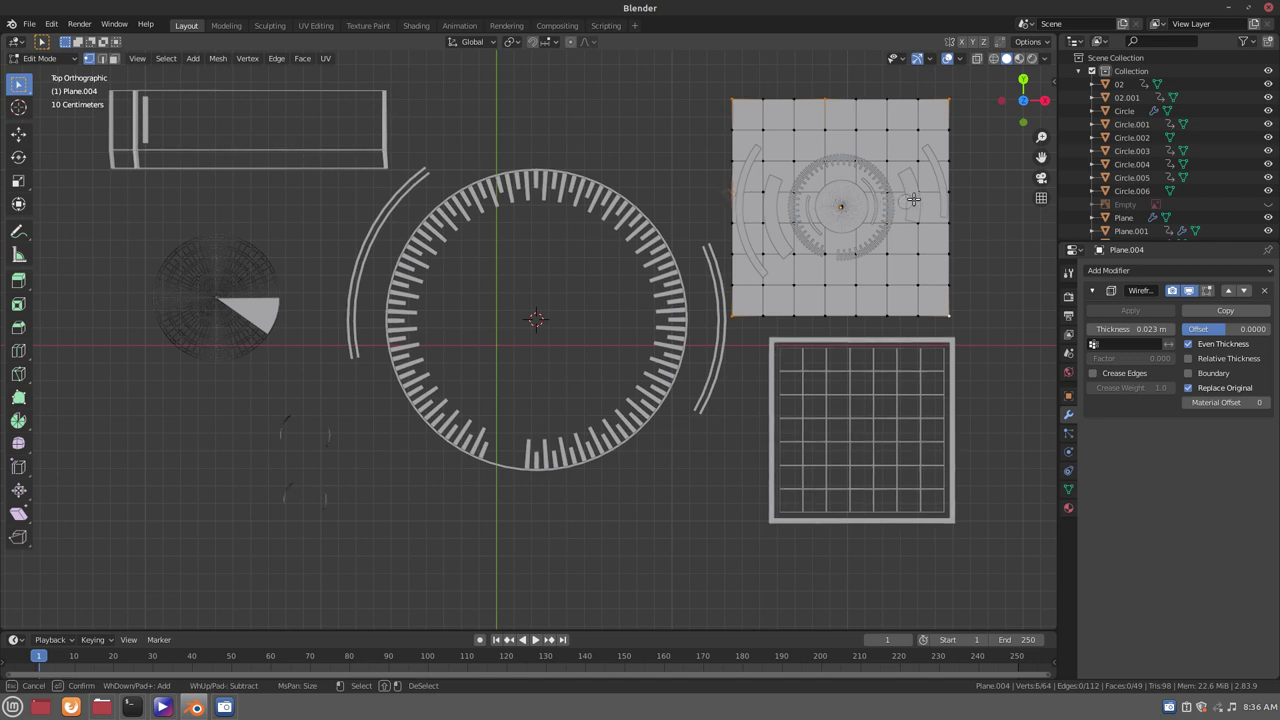
click(947, 198)
key(Escape)
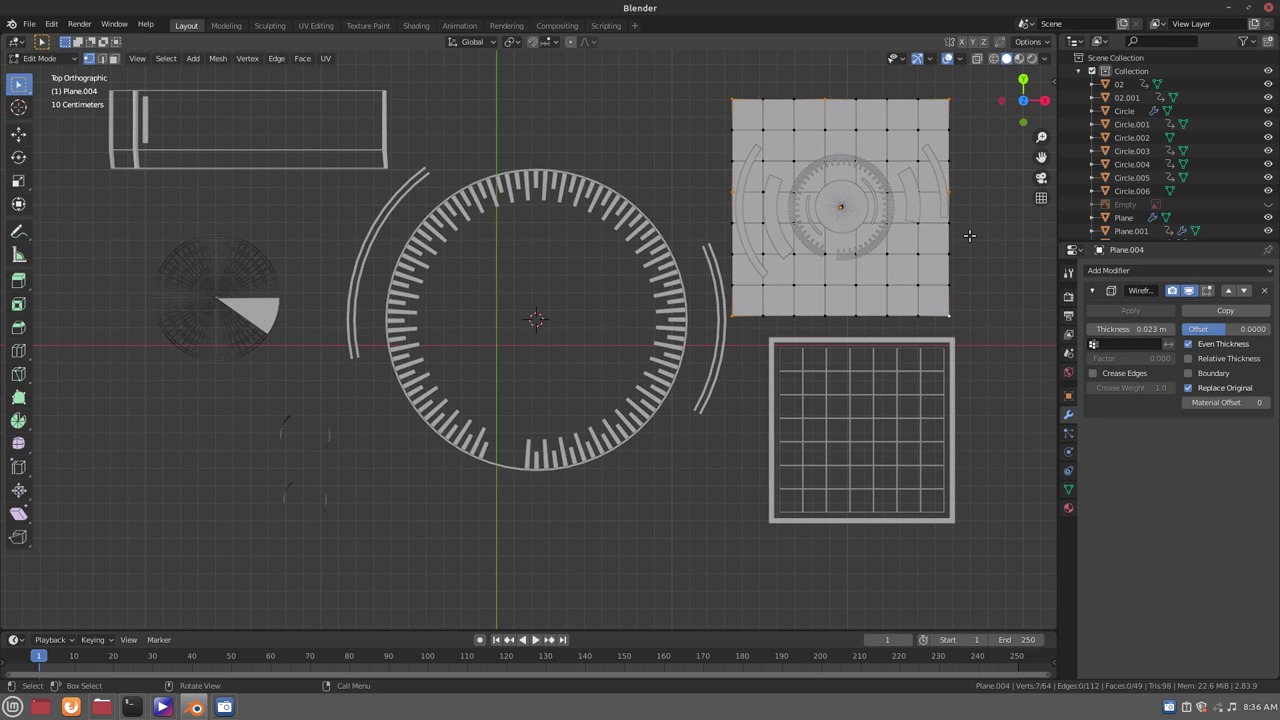
key(x)
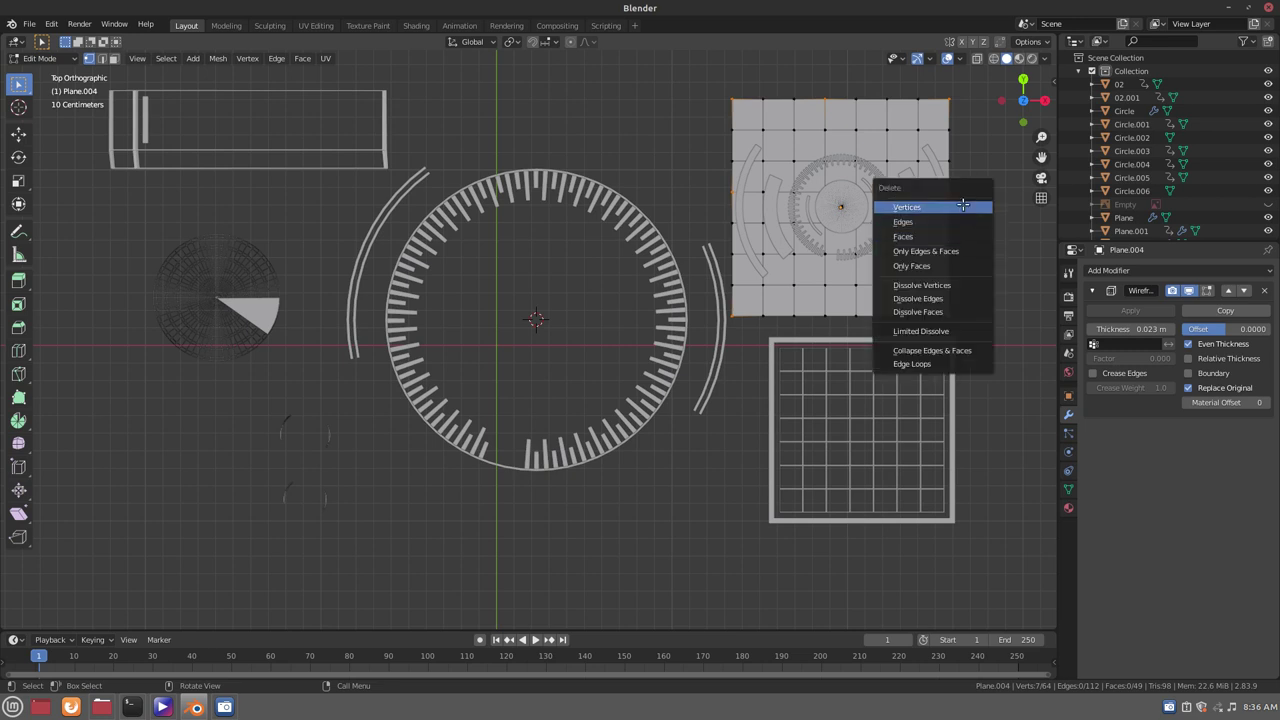
click(962, 206)
key(Tab)
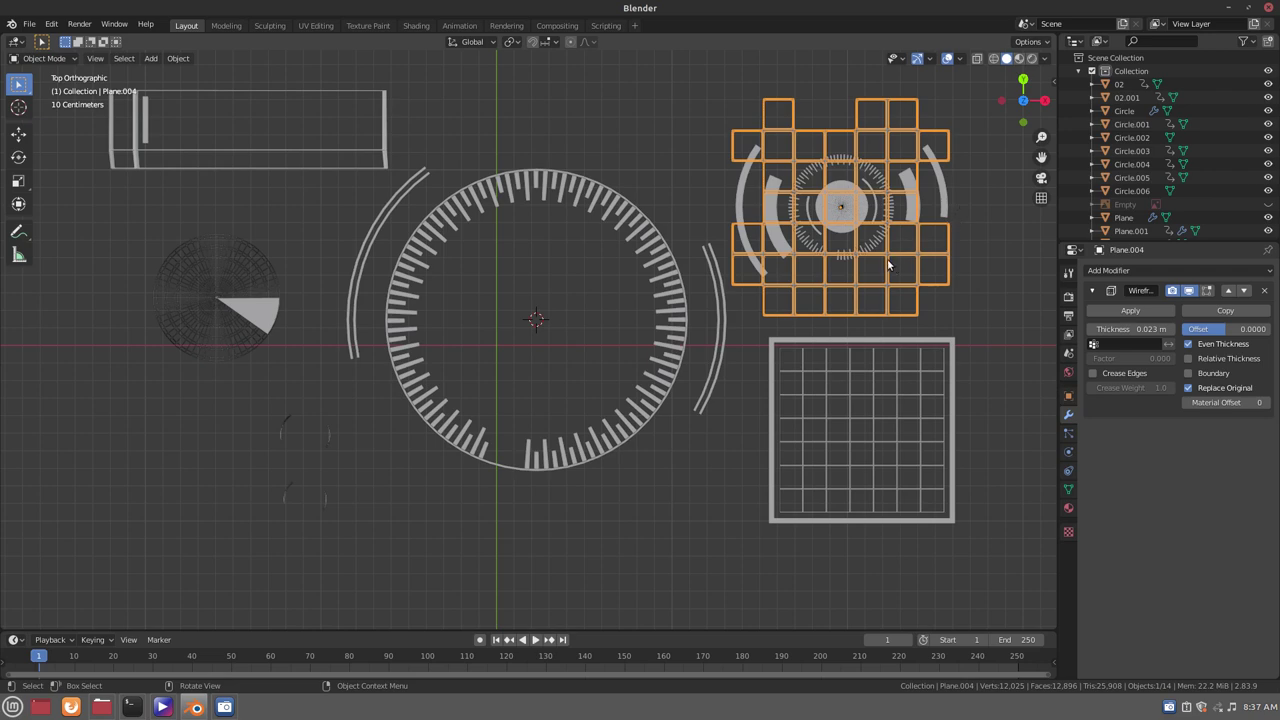
Start playing the HUD animation as a preview
scroll(476, 405, down, 2)
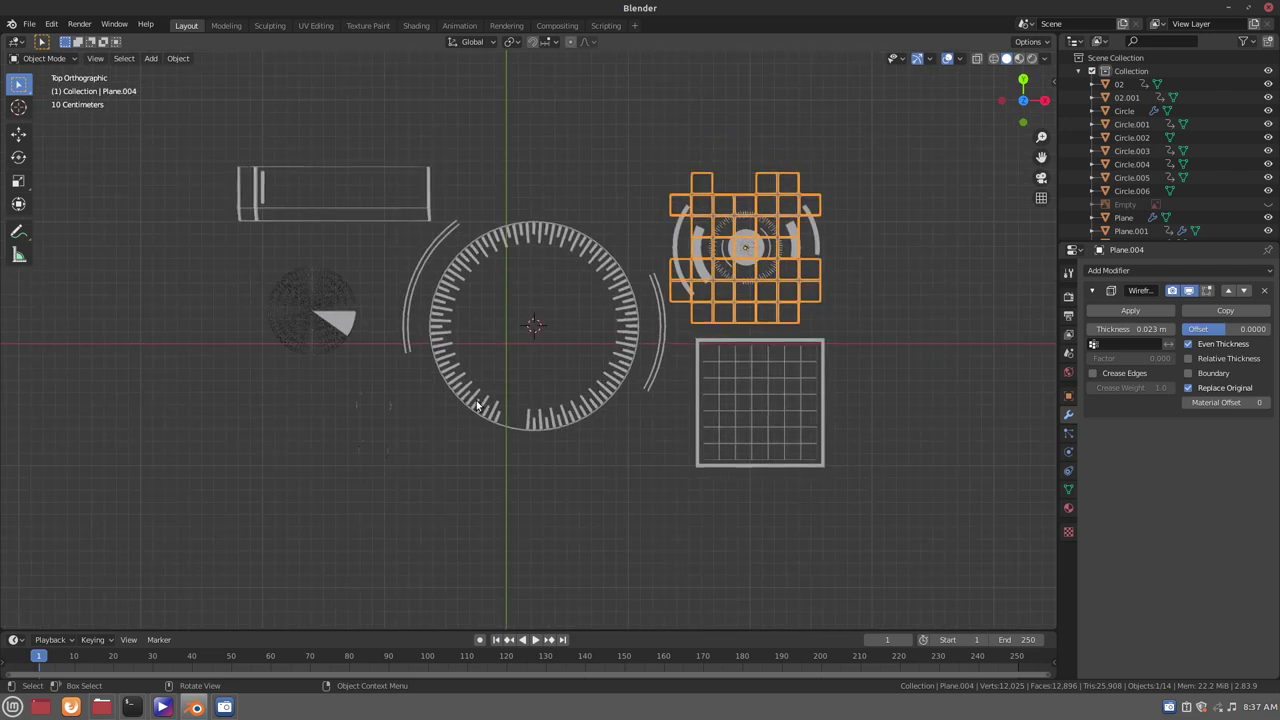
scroll(476, 403, up, 1)
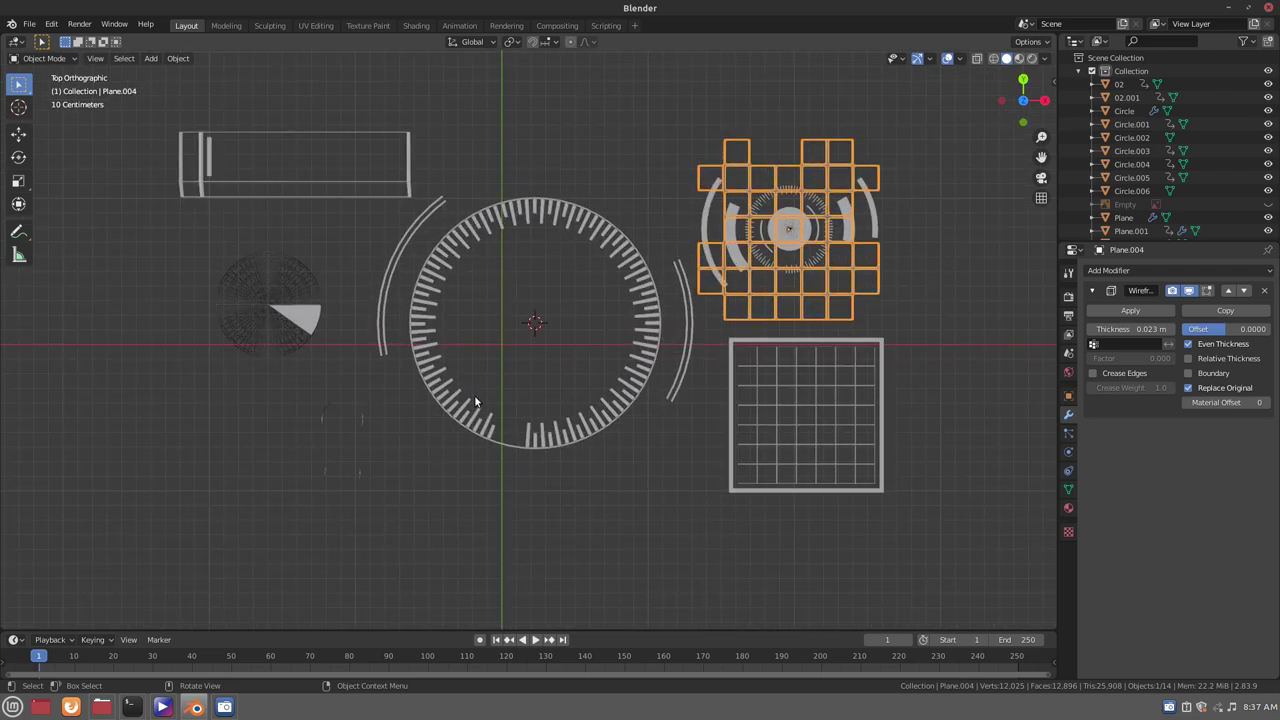
key(space)
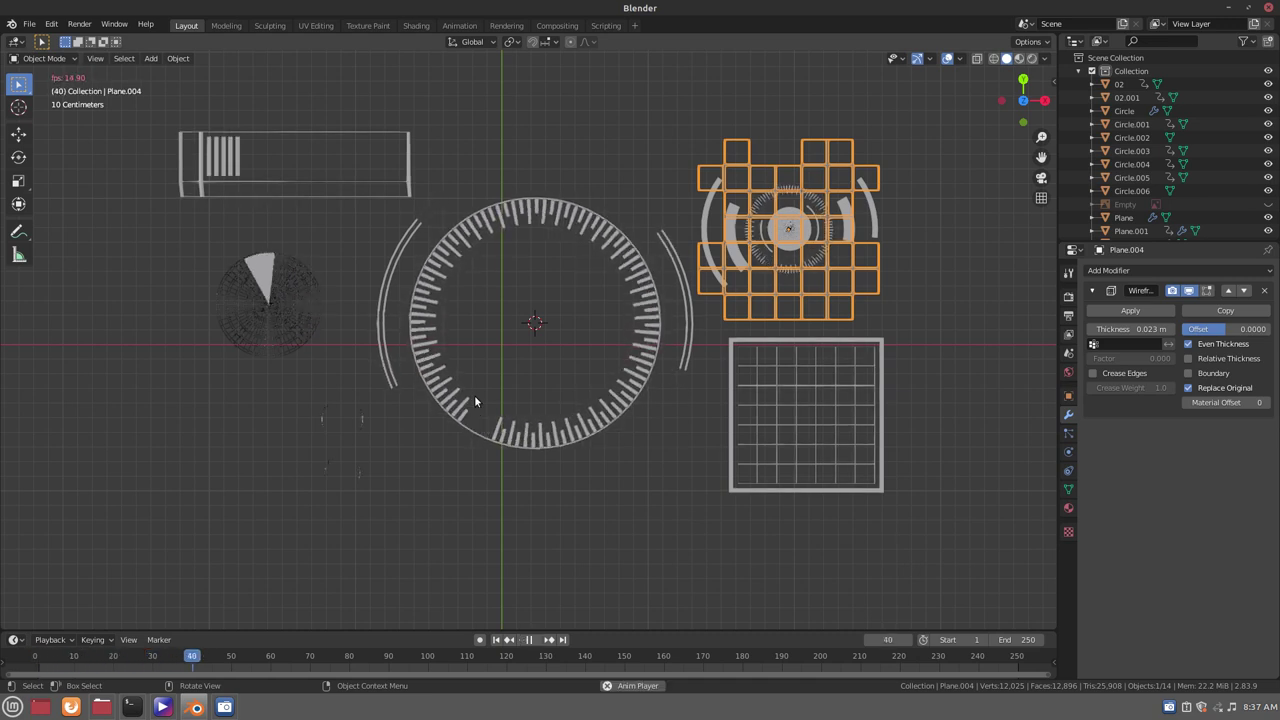
click(874, 222)
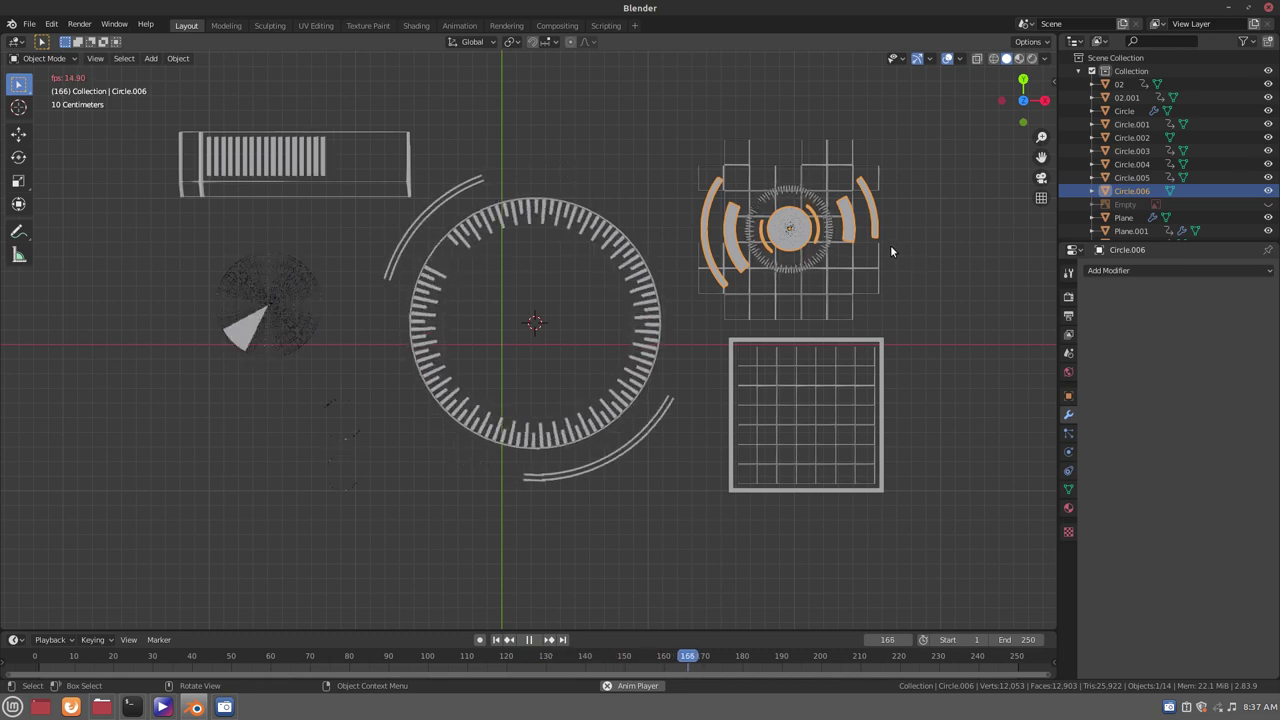
Set the Plane bar panel's Wireframe thickness to 0.022 m
click(410, 155)
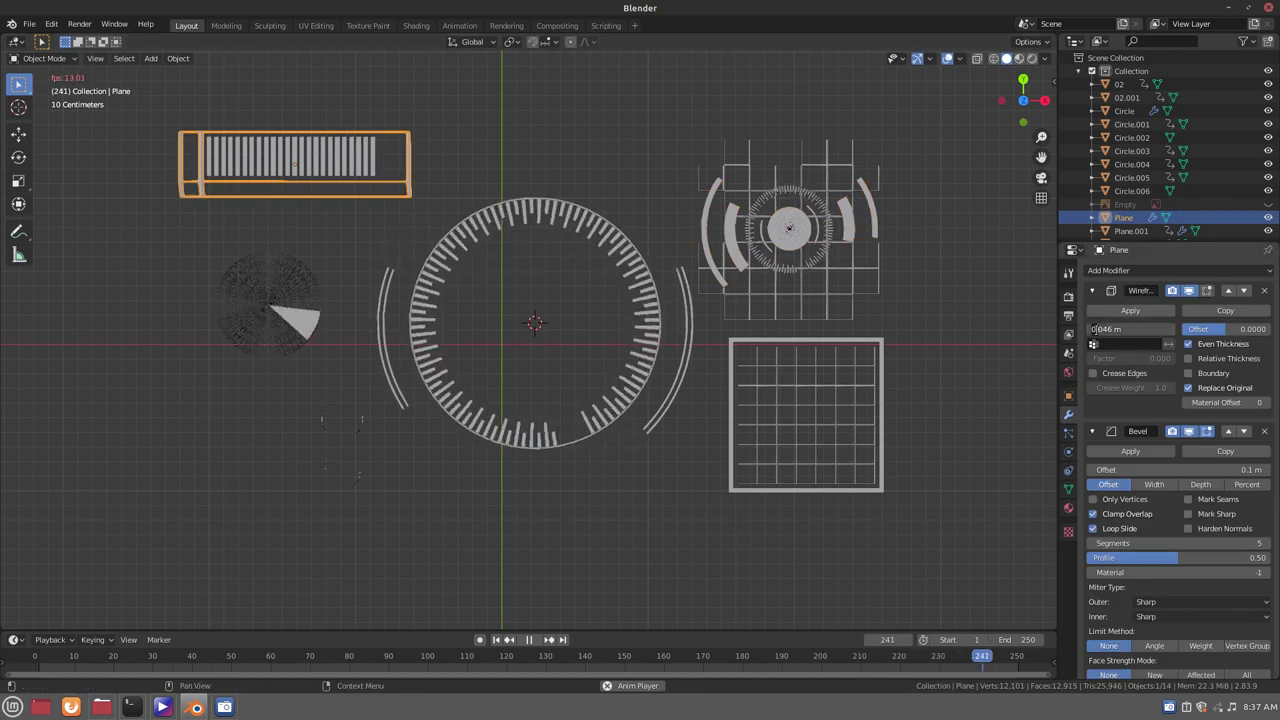
click(1096, 329)
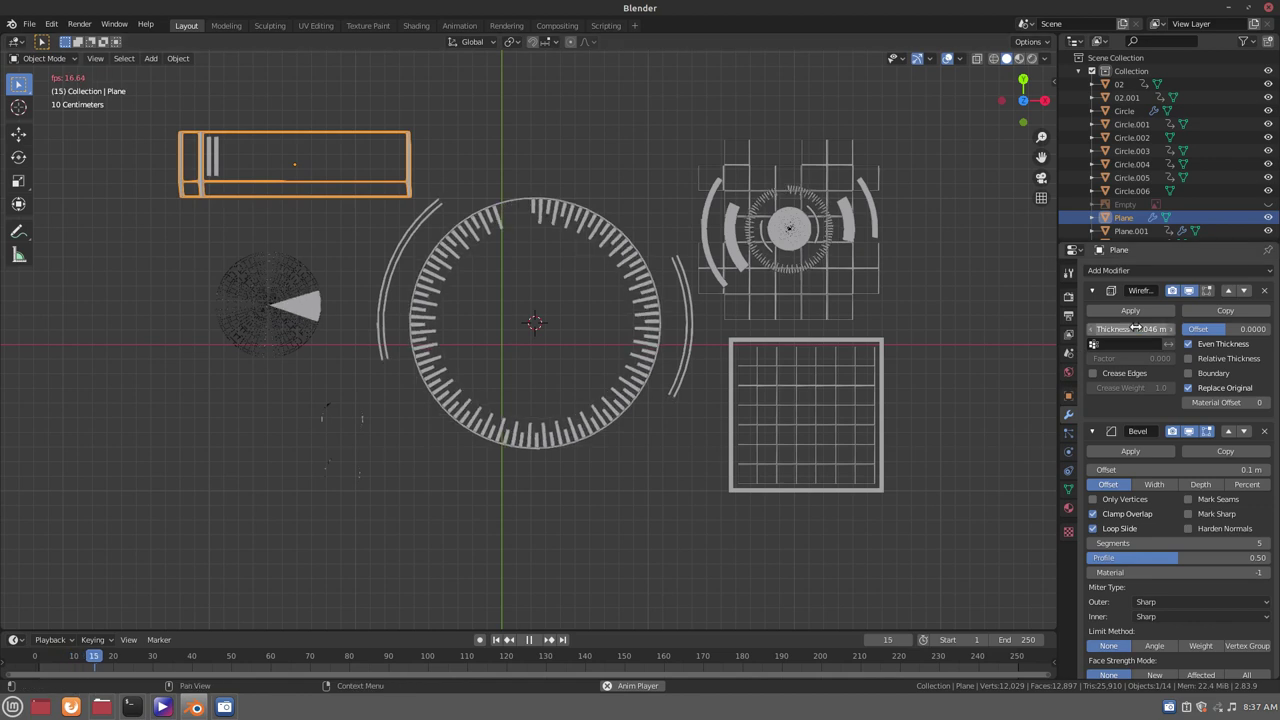
key(Return)
drag(1122, 329, 1093, 333)
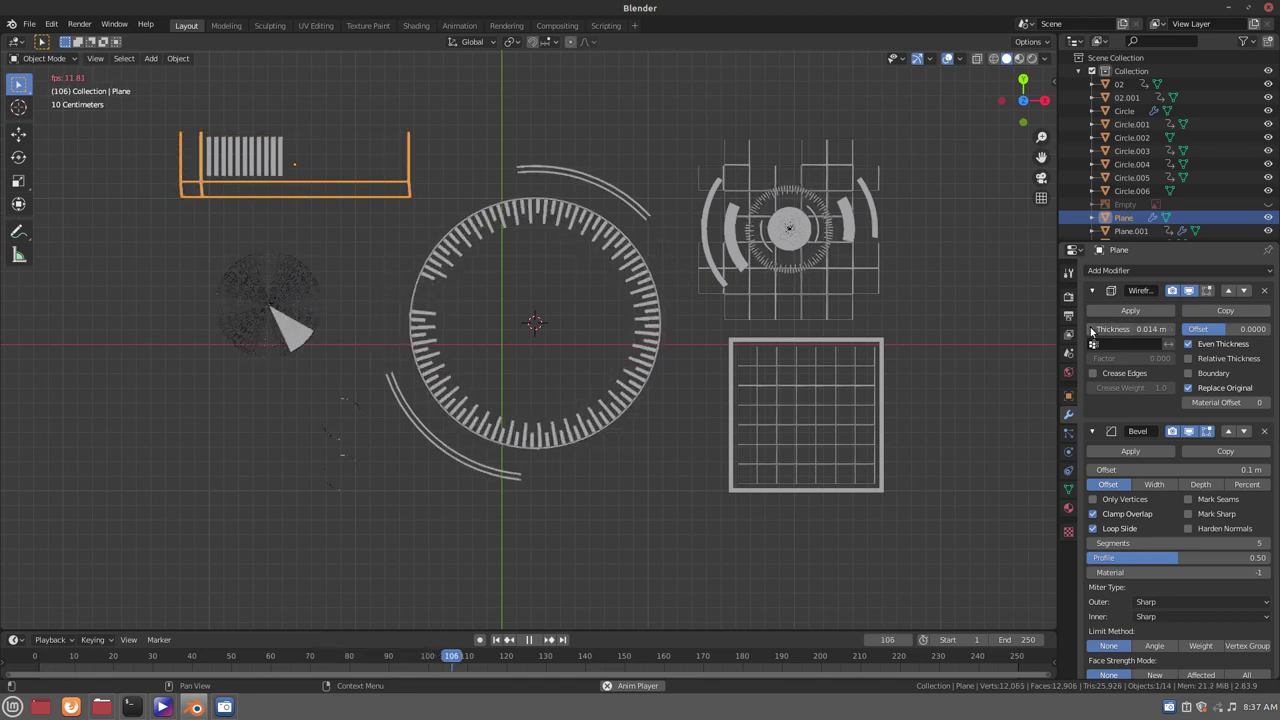
drag(1093, 333, 1160, 330)
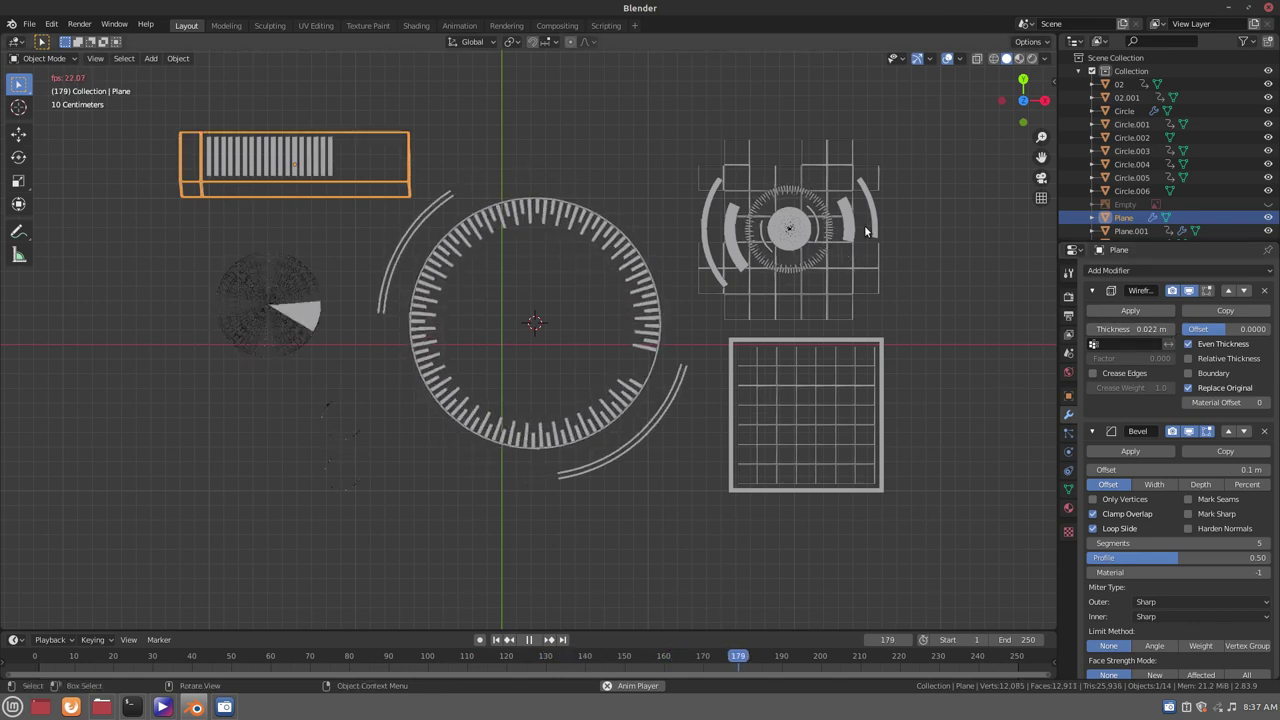
Stop playback and rewind the animation to frame 1
key(space)
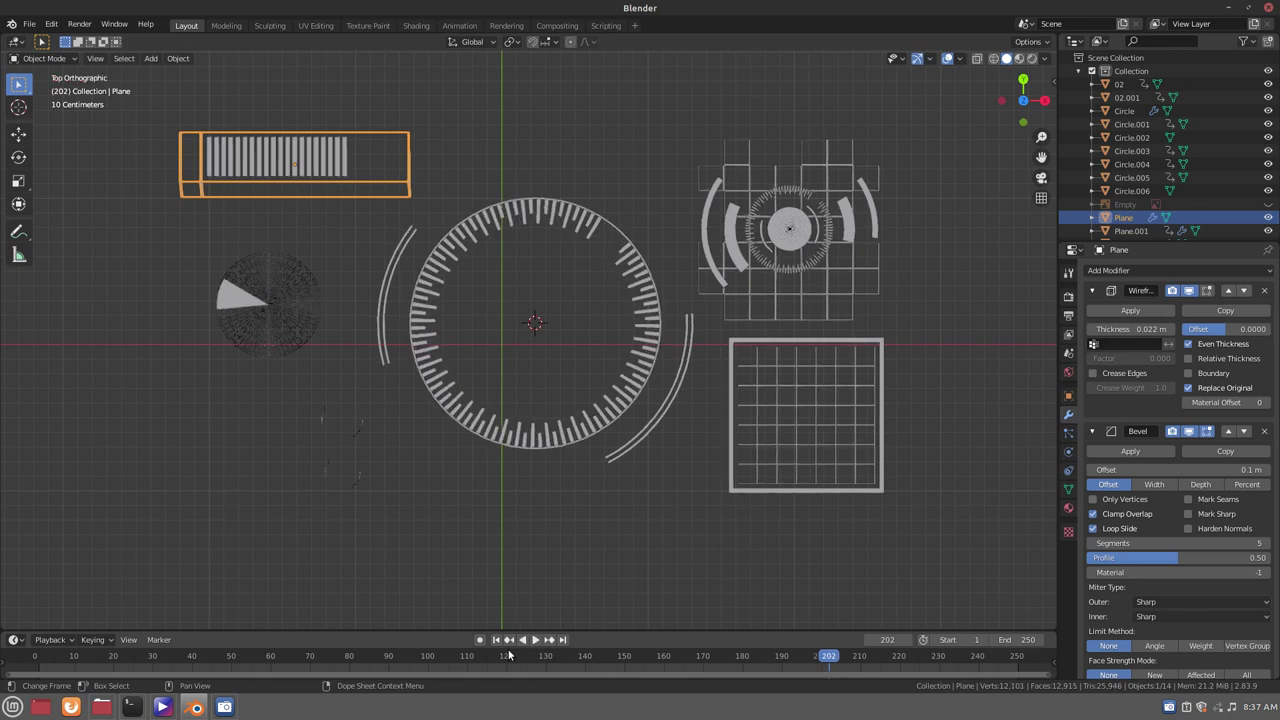
click(497, 641)
click(875, 228)
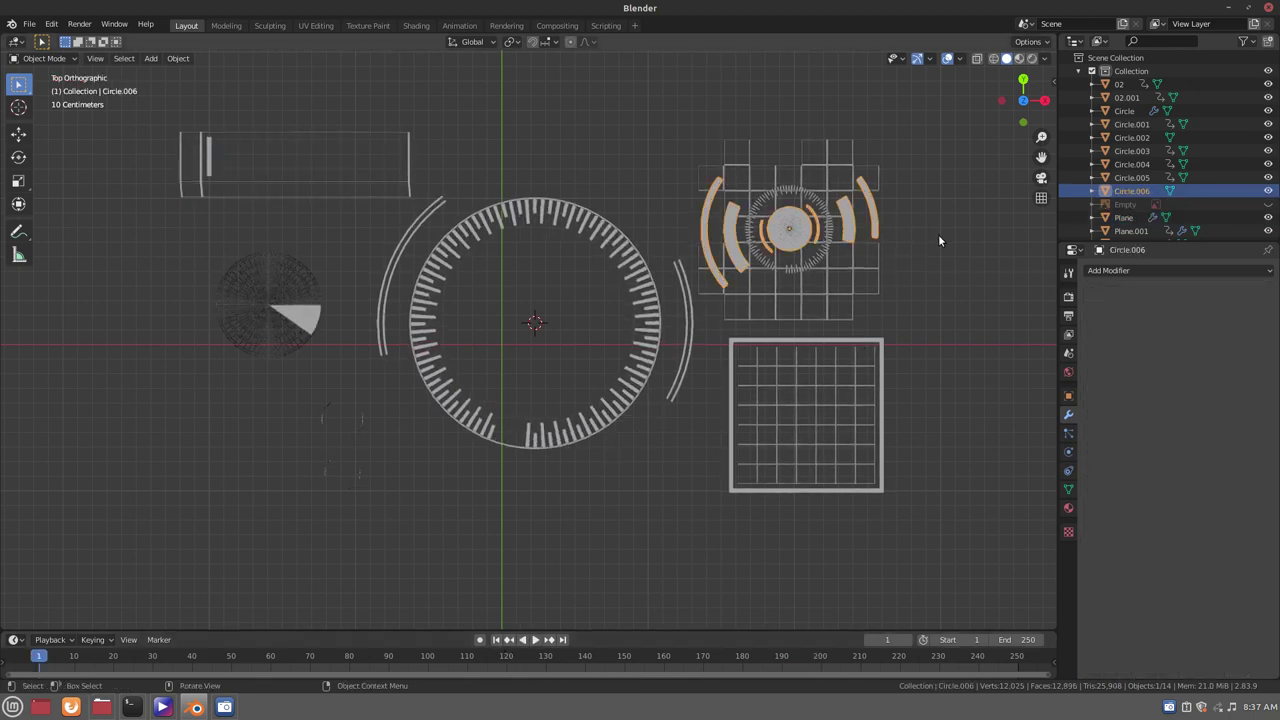
mouse_move(224, 707)
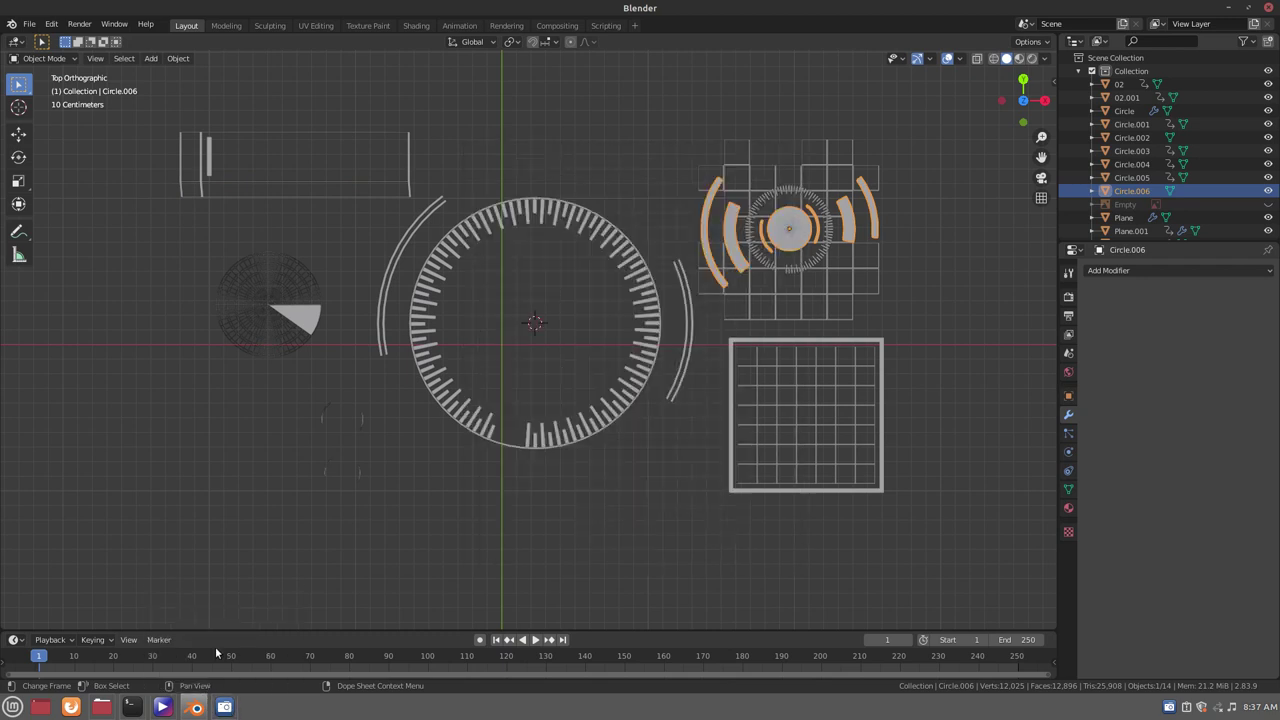
click(215, 646)
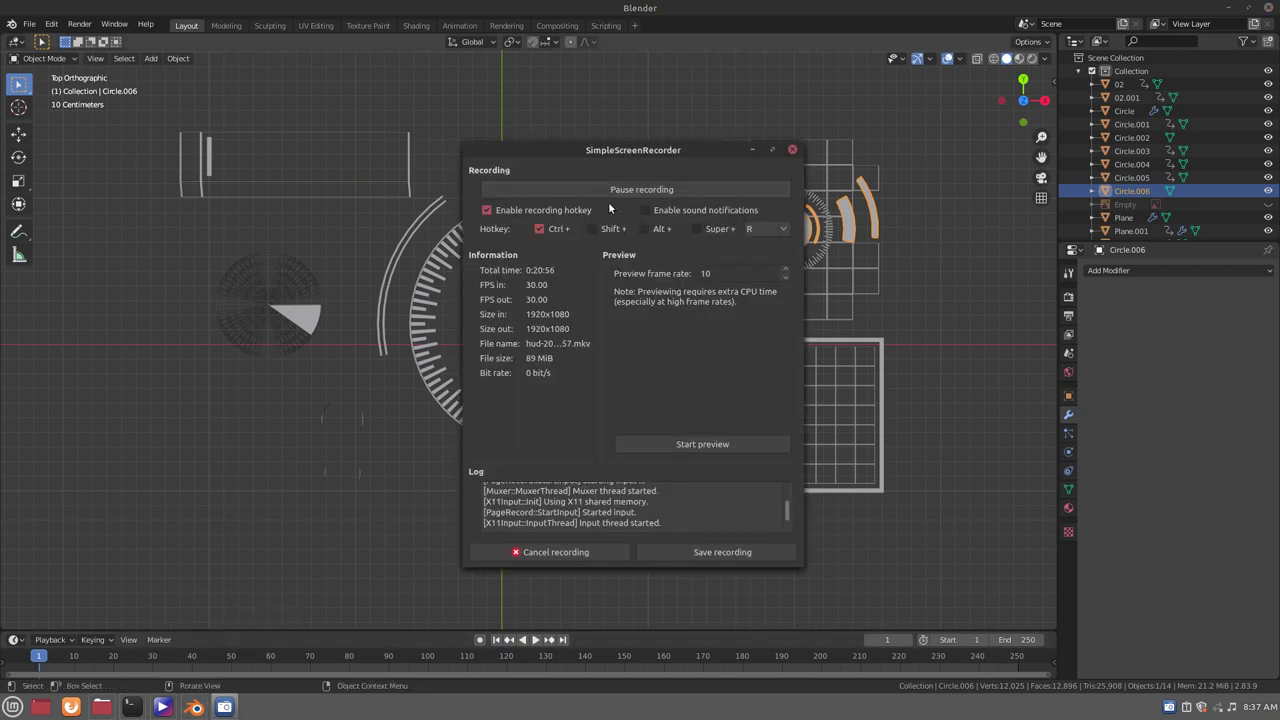